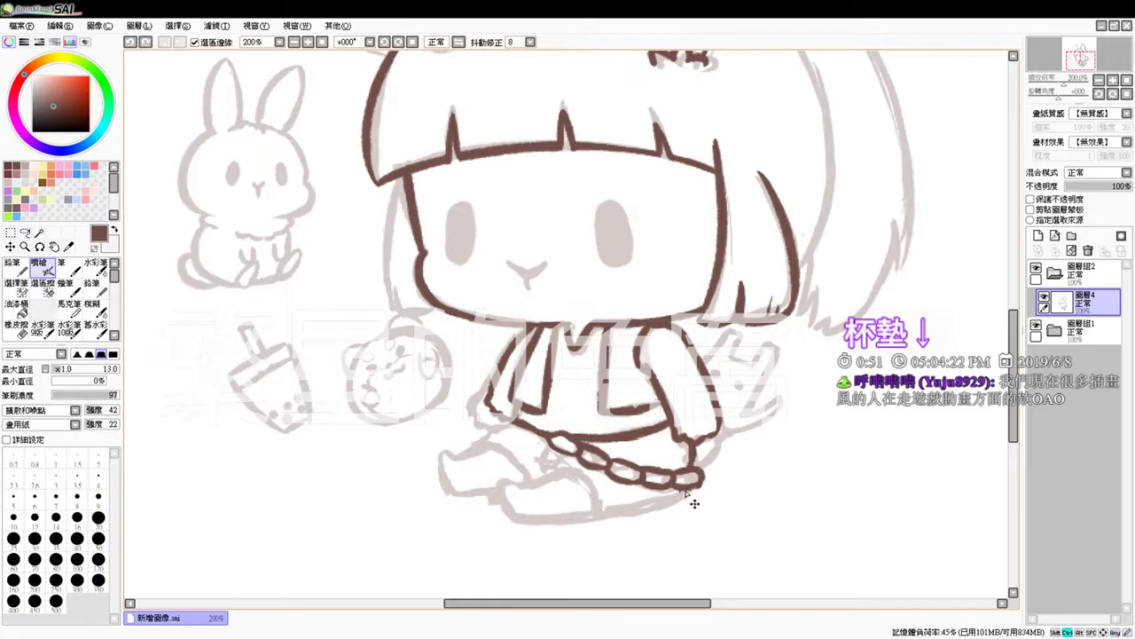
# Step: Redraw the short dark brown hem stroke below the chain's end and ink the first chain links at the waist
pyautogui.hotkey('ctrl', 'z')
pyautogui.hotkey('ctrl', 'z')
pyautogui.moveTo(696, 478); pyautogui.dragTo(647, 502)
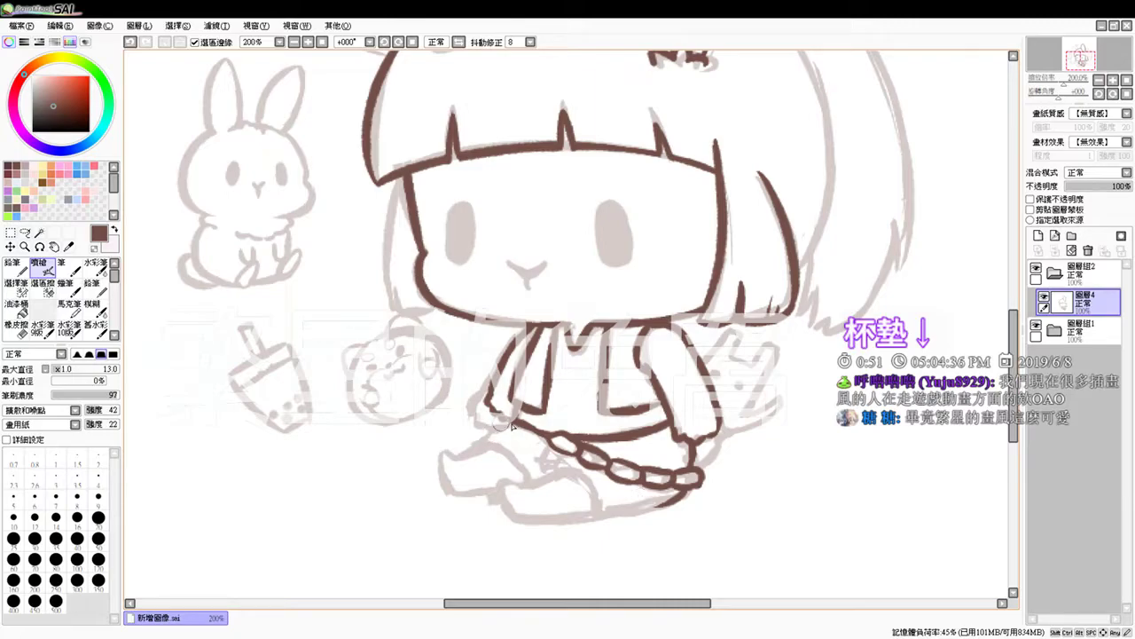
pyautogui.moveTo(533, 425)
pyautogui.mouseDown()
pyautogui.moveTo(557, 432)
pyautogui.moveTo(537, 424)
pyautogui.mouseUp()
pyautogui.hotkey('ctrl', 'z')
pyautogui.hotkey('ctrl', 'z')
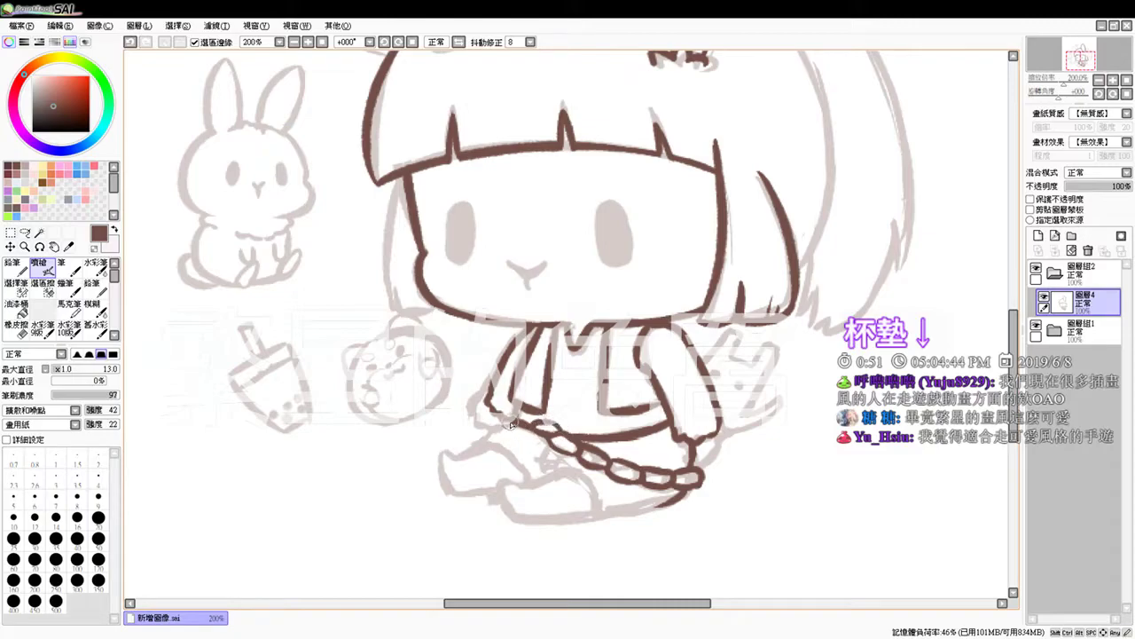
# Step: Ink the trouser legs over the sketch, including the cuffs above both shoes and the curved bottom hem beneath the chain
pyautogui.moveTo(479, 439)
pyautogui.mouseDown()
pyautogui.moveTo(537, 479)
pyautogui.moveTo(557, 456)
pyautogui.moveTo(550, 439)
pyautogui.moveTo(542, 470)
pyautogui.moveTo(537, 459)
pyautogui.moveTo(560, 456)
pyautogui.moveTo(545, 475)
pyautogui.moveTo(566, 466)
pyautogui.moveTo(544, 475)
pyautogui.moveTo(577, 472)
pyautogui.moveTo(554, 470)
pyautogui.moveTo(599, 508)
pyautogui.mouseUp()
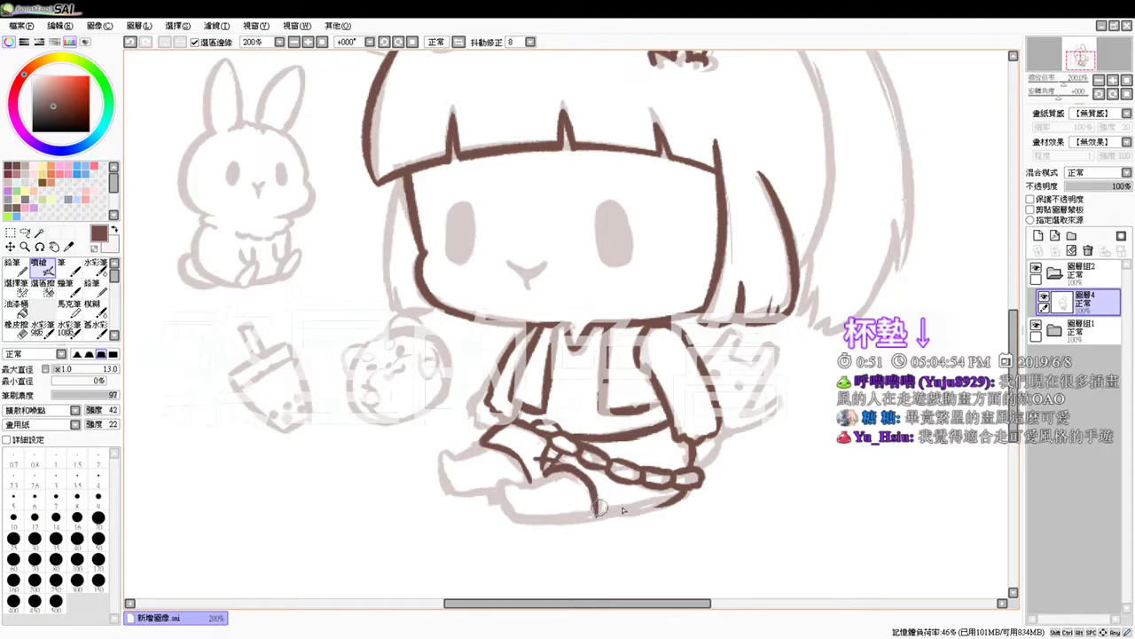
pyautogui.hotkey('ctrl', 'z')
pyautogui.hotkey('ctrl', 'z')
pyautogui.hotkey('ctrl', 'z')
pyautogui.hotkey('ctrl', 'z')
pyautogui.moveTo(557, 466)
pyautogui.mouseDown()
pyautogui.moveTo(585, 483)
pyautogui.moveTo(577, 471)
pyautogui.moveTo(595, 517)
pyautogui.moveTo(676, 502)
pyautogui.mouseUp()
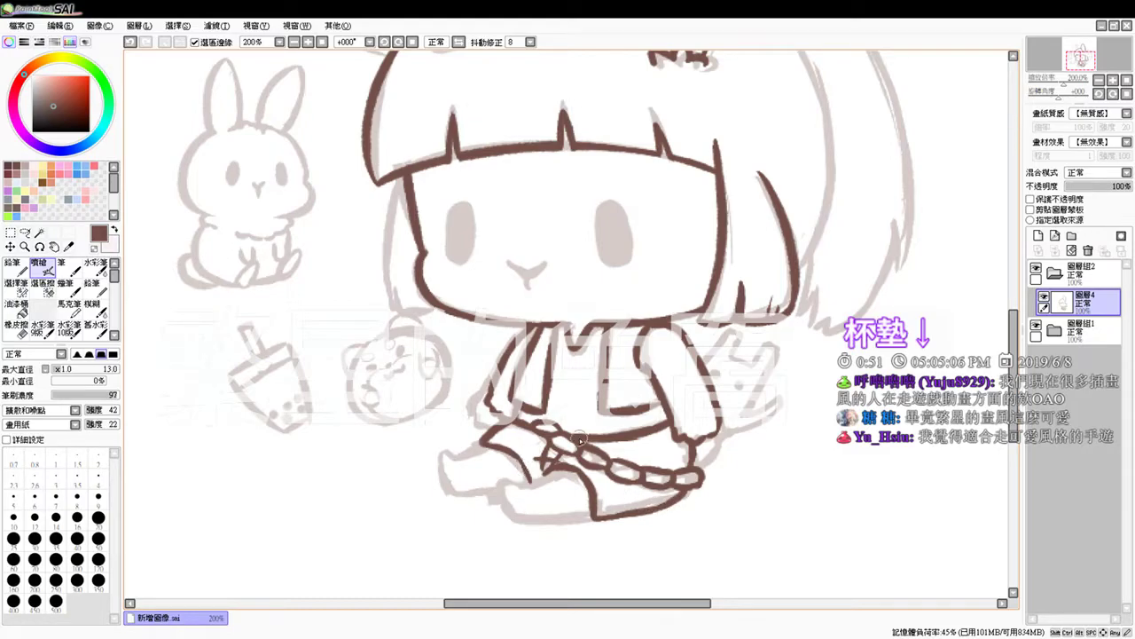
# Step: Ink the outlines of both shoes over the sketch, closing the front and rear soles
pyautogui.moveTo(559, 466)
pyautogui.mouseDown()
pyautogui.moveTo(506, 483)
pyautogui.moveTo(512, 513)
pyautogui.moveTo(605, 516)
pyautogui.mouseUp()
pyautogui.hotkey('ctrl', 'z')
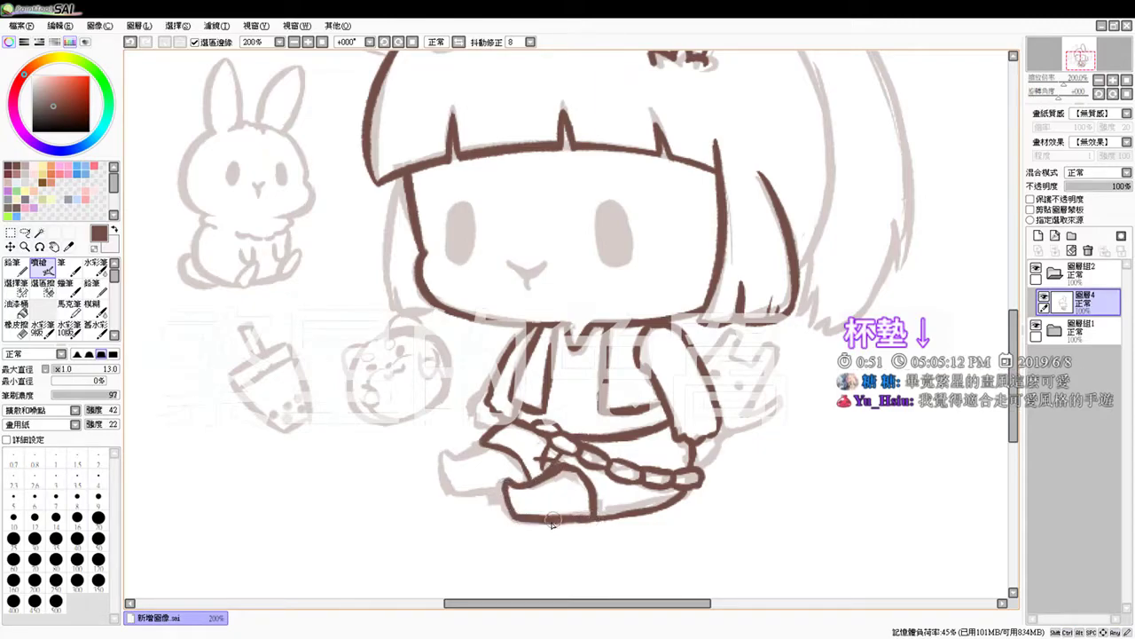
pyautogui.moveTo(490, 447)
pyautogui.mouseDown()
pyautogui.moveTo(448, 453)
pyautogui.moveTo(454, 484)
pyautogui.moveTo(449, 468)
pyautogui.moveTo(462, 492)
pyautogui.moveTo(506, 507)
pyautogui.mouseUp()
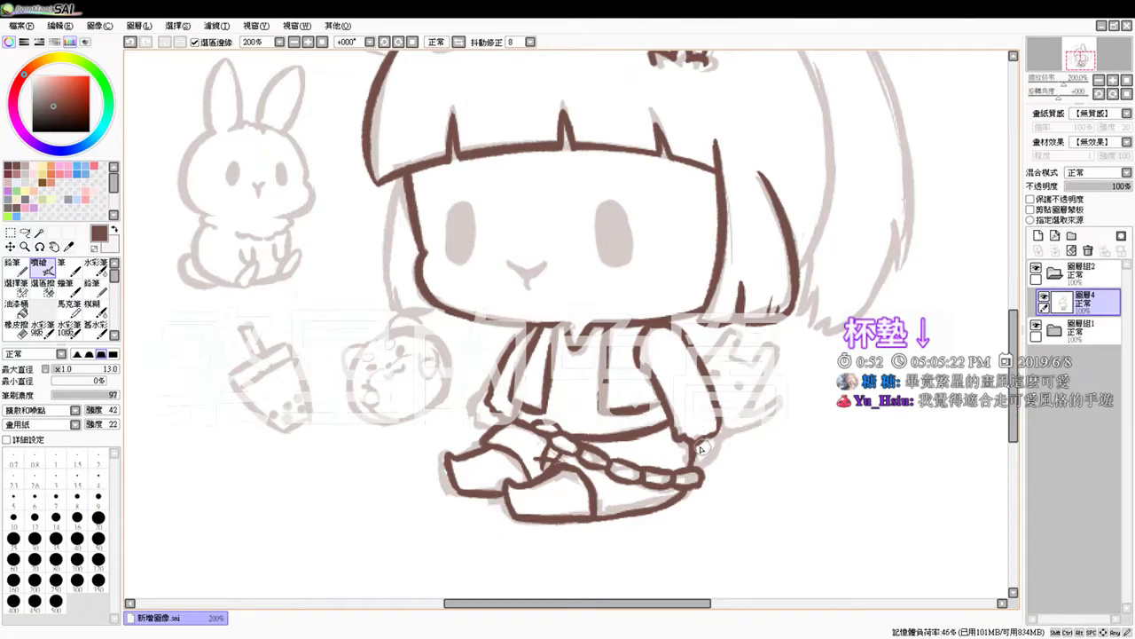
pyautogui.moveTo(715, 438); pyautogui.dragTo(721, 456)
pyautogui.hotkey('ctrl', 'z')
pyautogui.hotkey('ctrl', 'z')
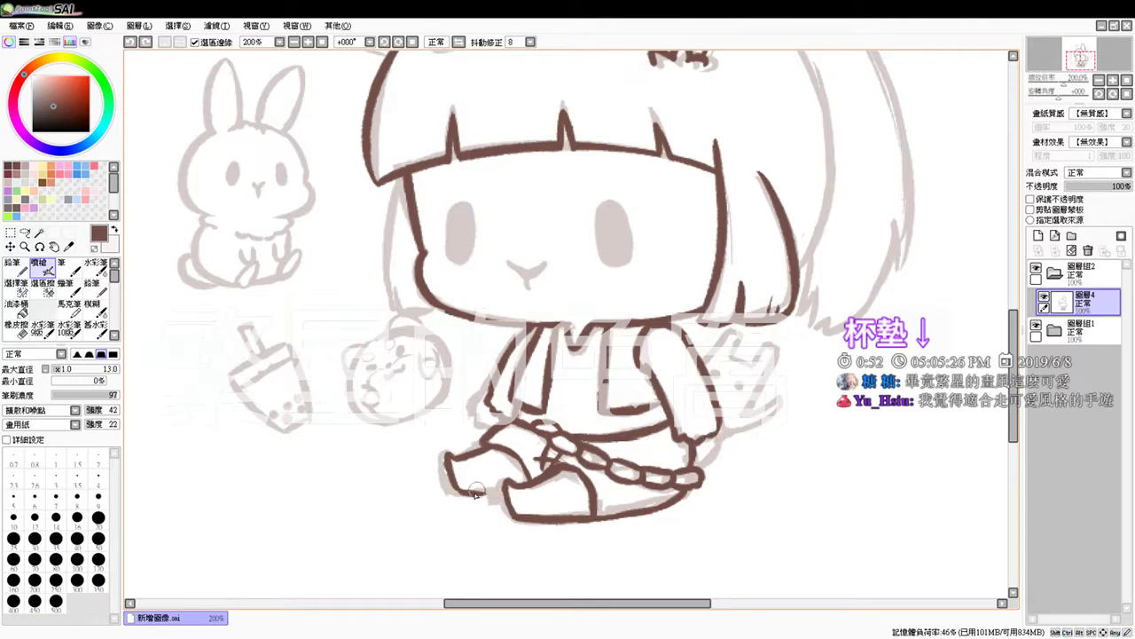
pyautogui.moveTo(475, 493); pyautogui.dragTo(502, 489)
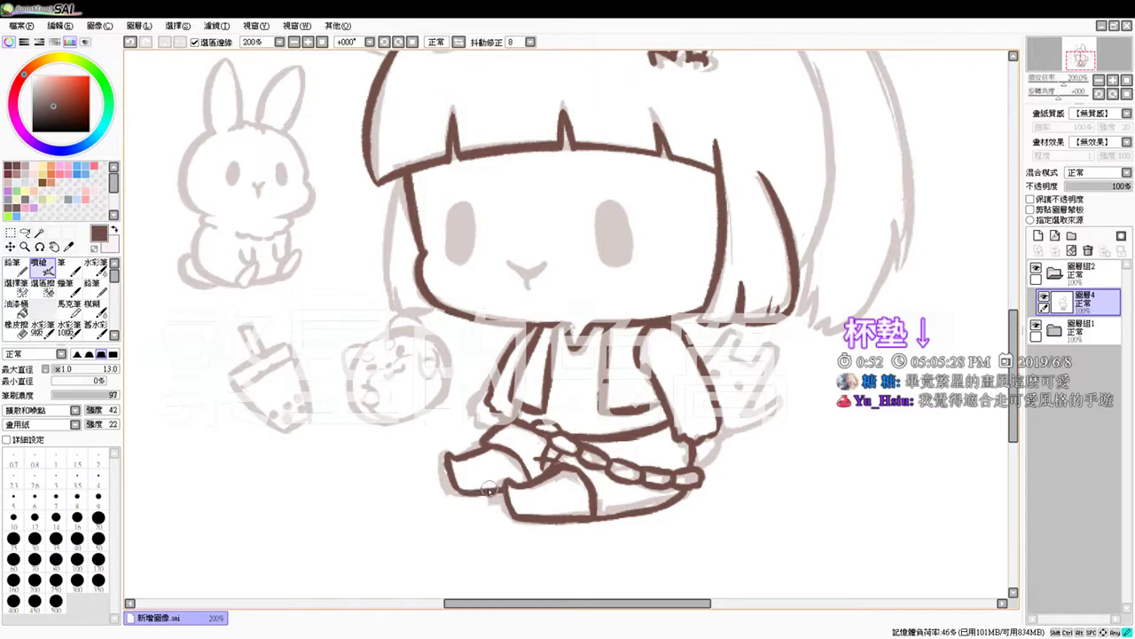
# Step: Erase and redraw the end of the character's sleeve beside the rear shoe, and ink the small hand below it
pyautogui.press('e')
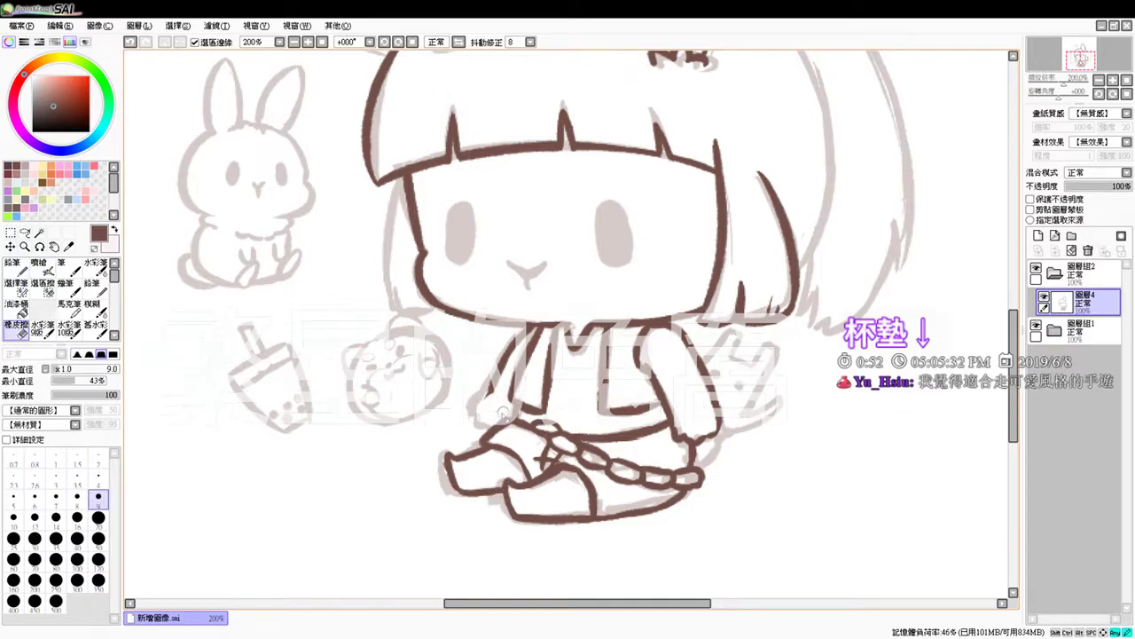
pyautogui.press('e')
pyautogui.moveTo(478, 404); pyautogui.dragTo(494, 438)
pyautogui.hotkey('ctrl', 'z')
pyautogui.hotkey('ctrl', 'z')
pyautogui.hotkey('ctrl', 'z')
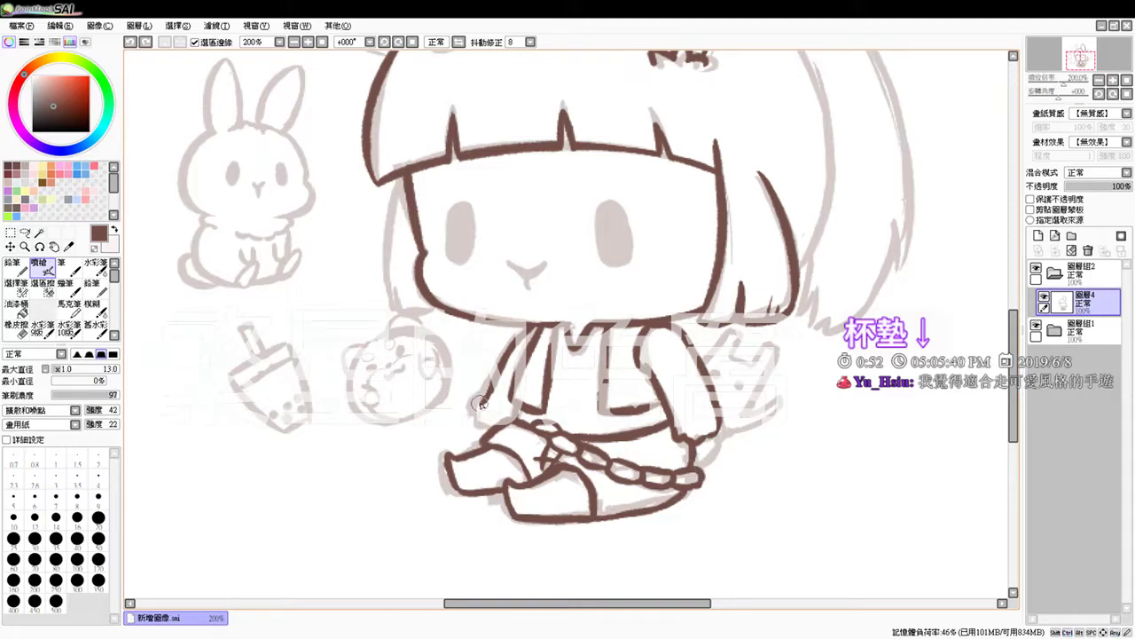
pyautogui.moveTo(488, 392)
pyautogui.mouseDown()
pyautogui.moveTo(477, 409)
pyautogui.moveTo(490, 446)
pyautogui.mouseUp()
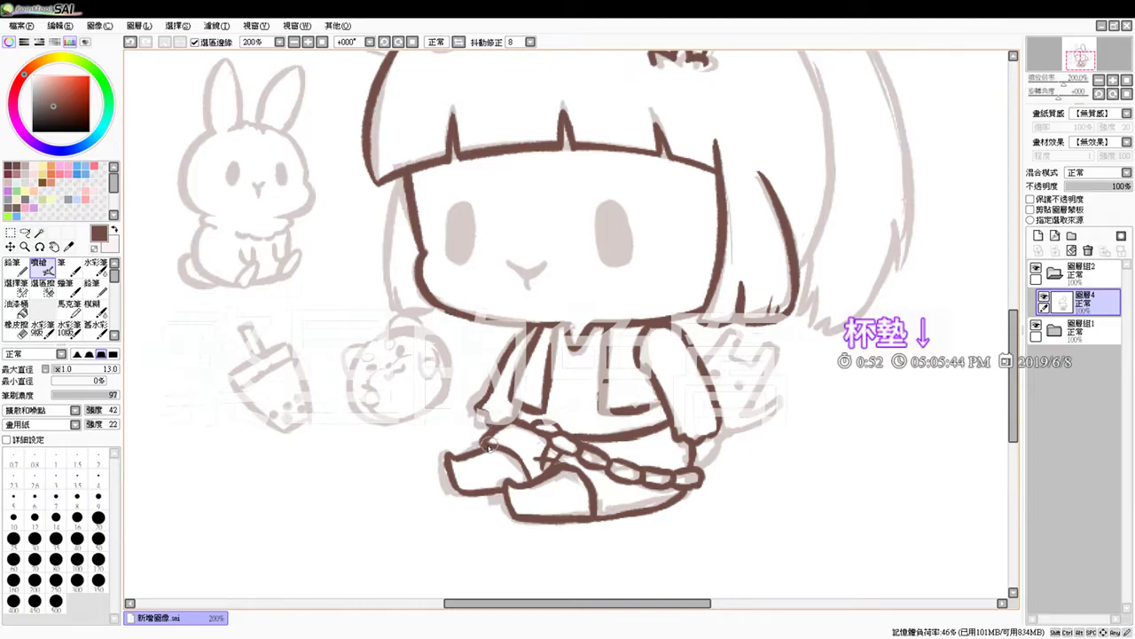
# Step: Clean up and ink the hand above the chain's end, and trace the small long-eared creature with its tail behind the arm
pyautogui.moveTo(689, 429); pyautogui.dragTo(698, 448)
pyautogui.press('e')
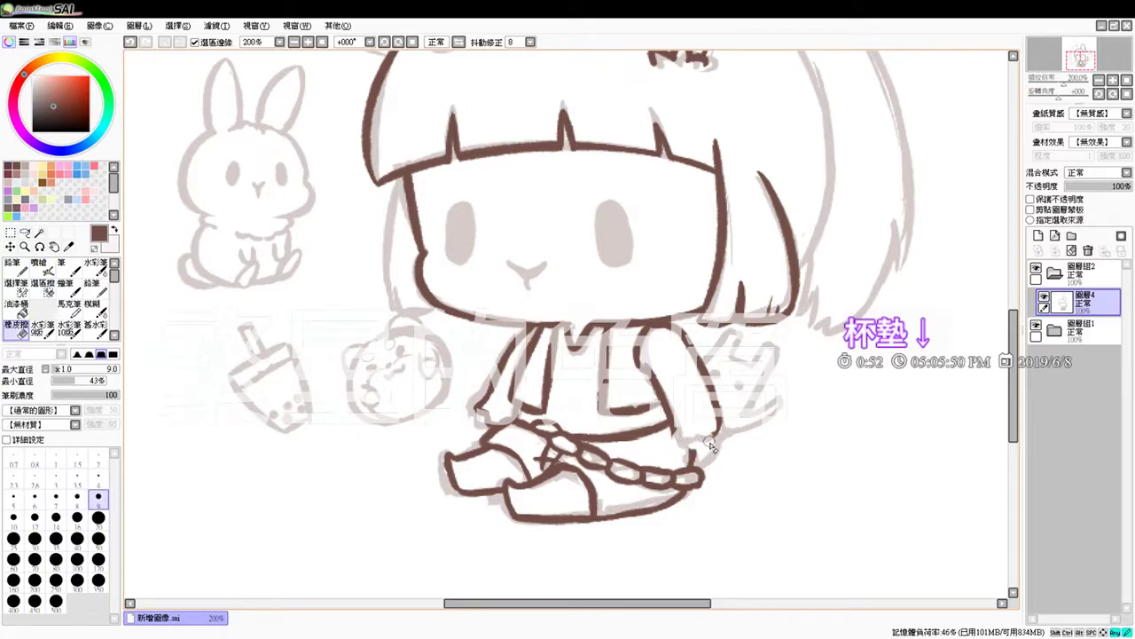
pyautogui.press('v')
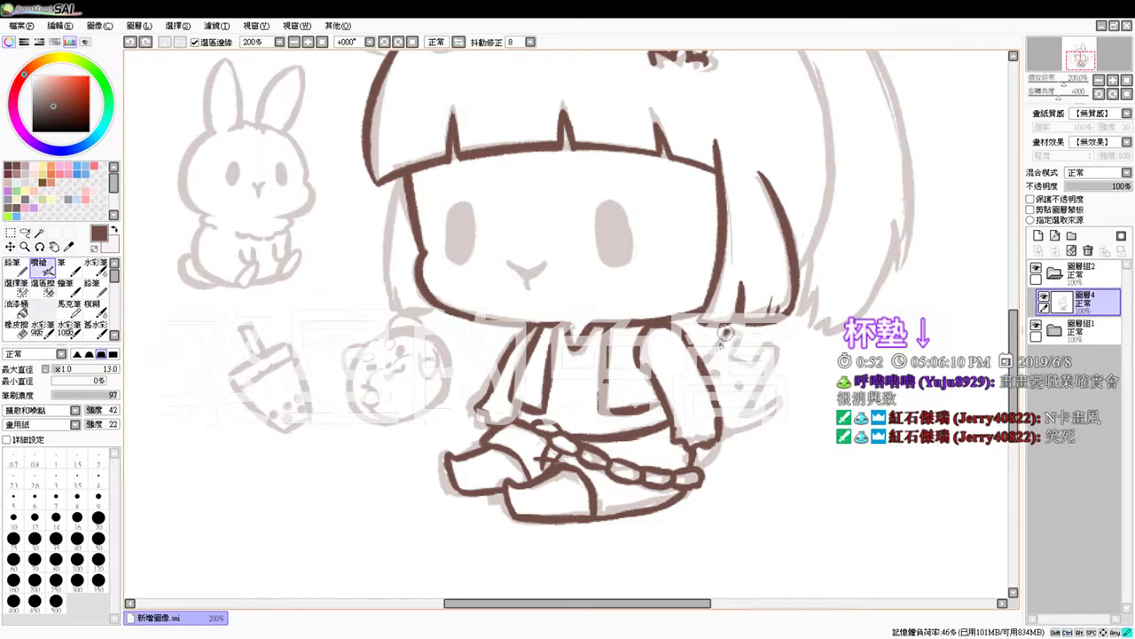
pyautogui.moveTo(724, 330)
pyautogui.mouseDown()
pyautogui.moveTo(735, 362)
pyautogui.moveTo(754, 371)
pyautogui.moveTo(766, 341)
pyautogui.moveTo(773, 348)
pyautogui.moveTo(771, 377)
pyautogui.moveTo(718, 436)
pyautogui.moveTo(710, 479)
pyautogui.mouseUp()
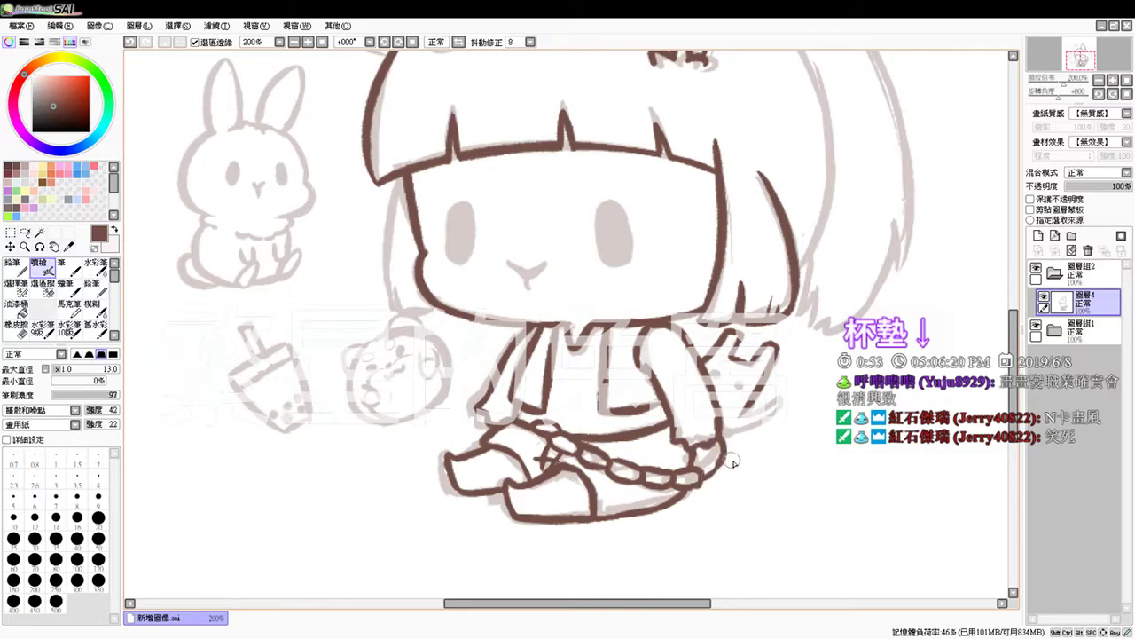
pyautogui.moveTo(743, 415)
pyautogui.mouseDown()
pyautogui.moveTo(784, 396)
pyautogui.moveTo(786, 408)
pyautogui.moveTo(728, 437)
pyautogui.moveTo(724, 455)
pyautogui.mouseUp()
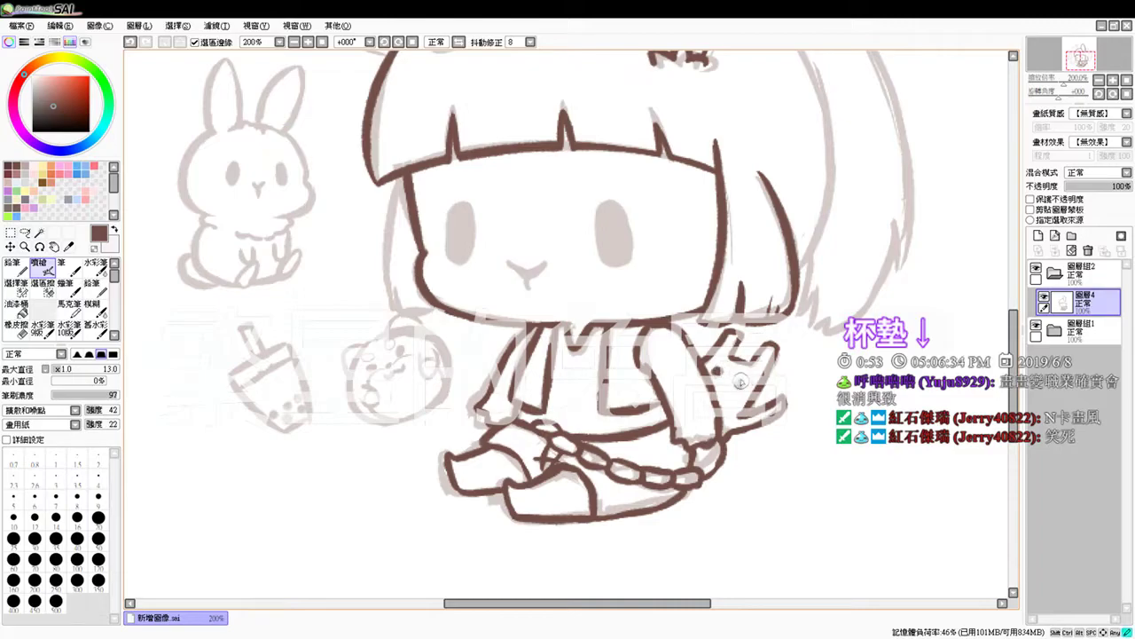
# Step: Ink the curved outline of the back hair from behind the upright ear down to the side lock
pyautogui.scroll(4, 709, 367)
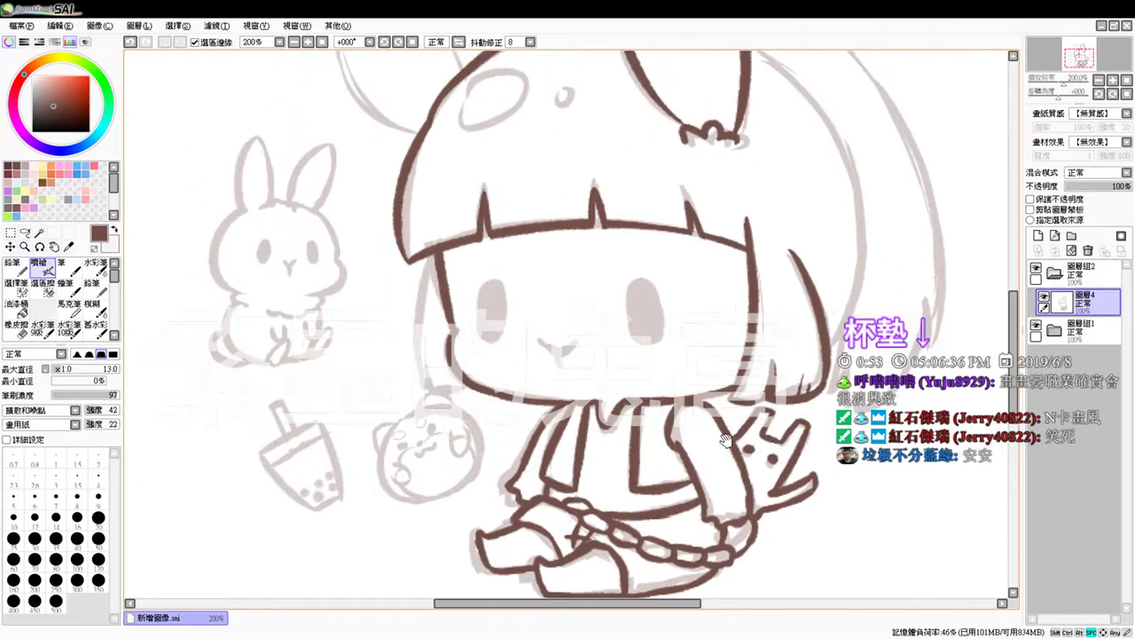
pyautogui.moveTo(720, 134)
pyautogui.mouseDown()
pyautogui.moveTo(808, 259)
pyautogui.moveTo(759, 195)
pyautogui.moveTo(825, 219)
pyautogui.moveTo(819, 263)
pyautogui.moveTo(783, 190)
pyautogui.moveTo(830, 313)
pyautogui.moveTo(825, 355)
pyautogui.mouseUp()
pyautogui.hotkey('ctrl', 'z')
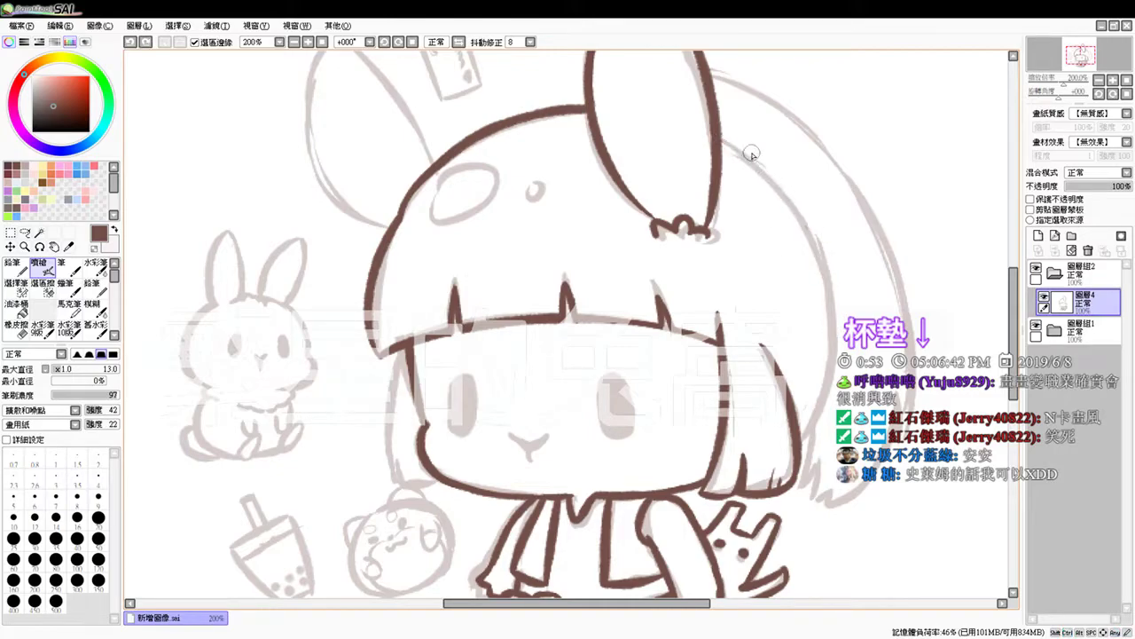
pyautogui.moveTo(720, 134); pyautogui.dragTo(810, 259)
pyautogui.hotkey('ctrl', 'z')
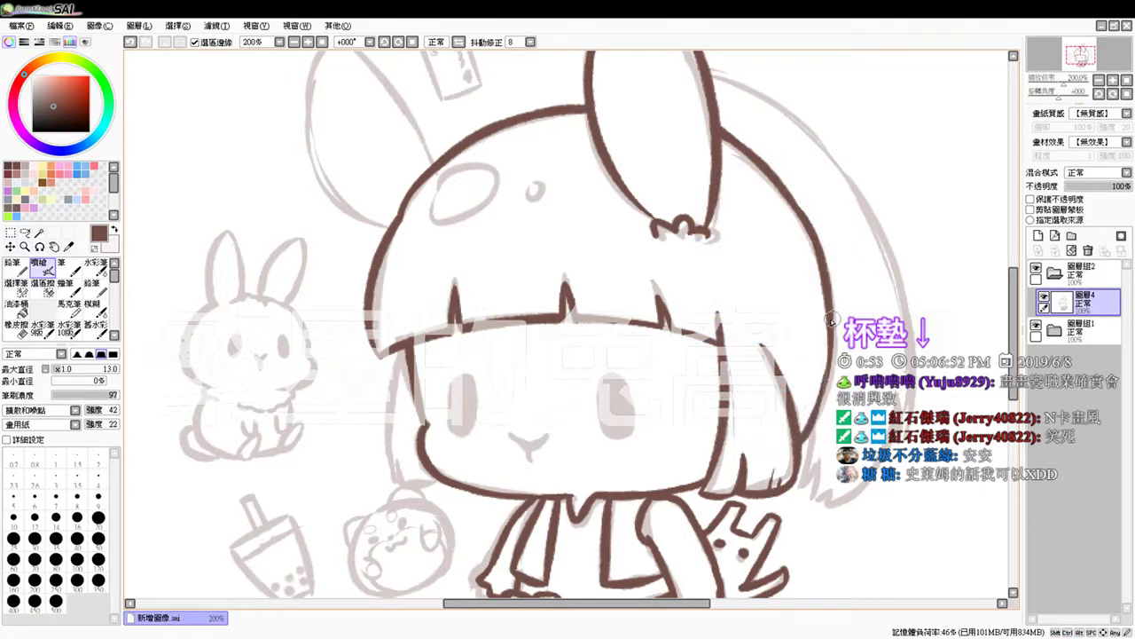
pyautogui.moveTo(805, 433); pyautogui.dragTo(826, 316)
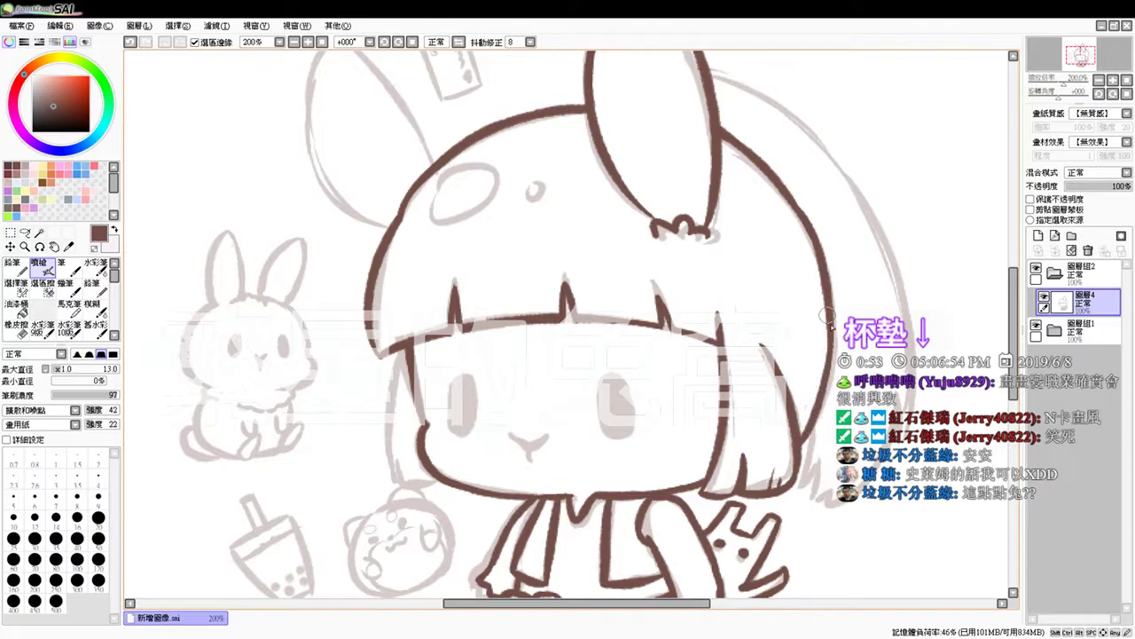
# Step: Ink the long outer curve of the ponytail from behind the ear down to its tip, redoing uneven strokes
pyautogui.moveTo(828, 126); pyautogui.dragTo(751, 133)
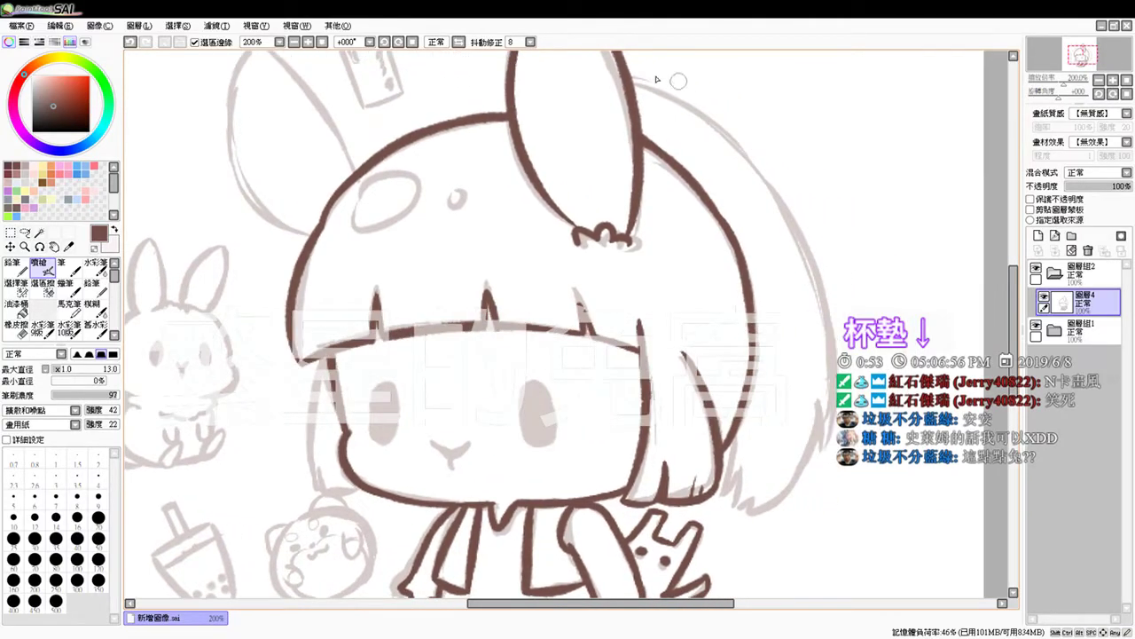
pyautogui.moveTo(628, 81)
pyautogui.mouseDown()
pyautogui.moveTo(730, 133)
pyautogui.moveTo(745, 156)
pyautogui.mouseUp()
pyautogui.hotkey('ctrl', 'z')
pyautogui.hotkey('ctrl', 'z')
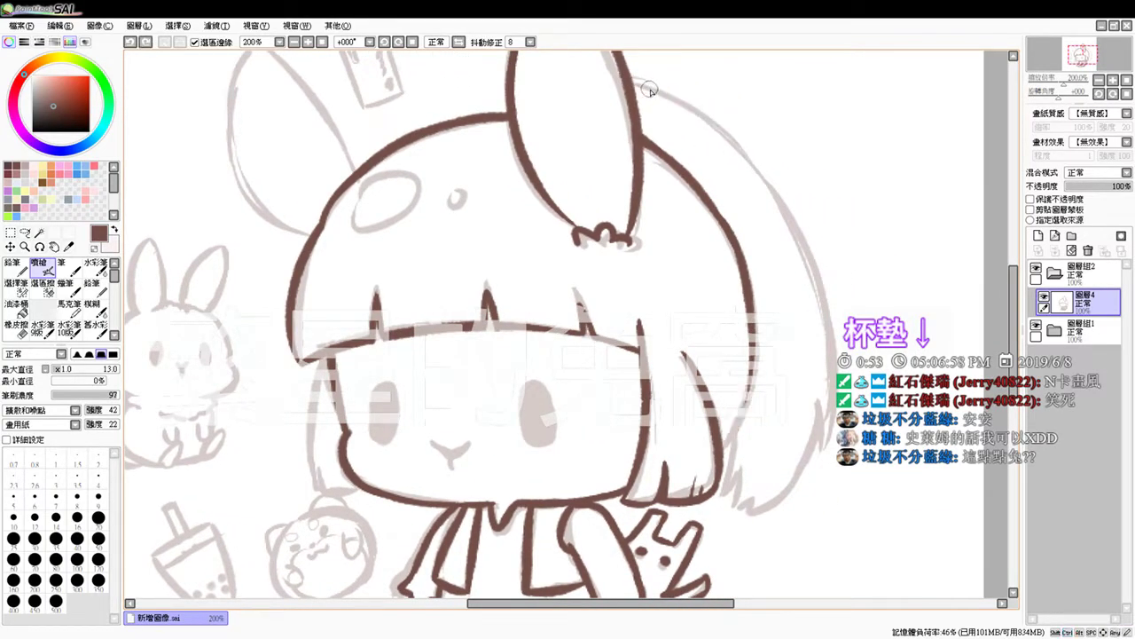
pyautogui.hotkey('ctrl', 'y')
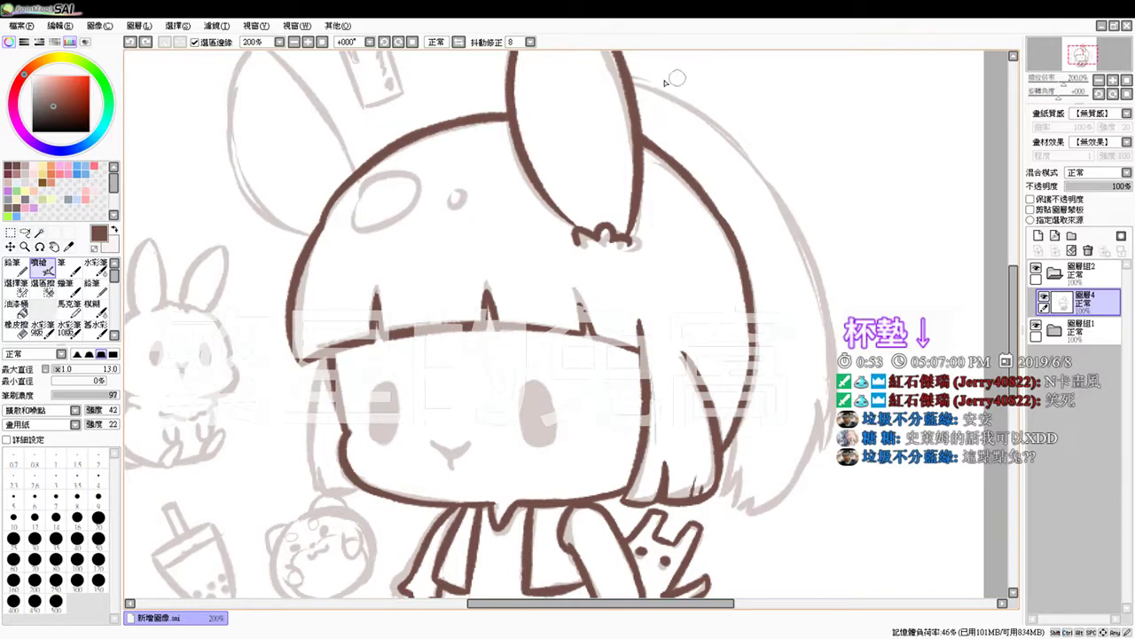
pyautogui.moveTo(630, 85); pyautogui.dragTo(772, 198)
pyautogui.moveTo(721, 142); pyautogui.dragTo(847, 330)
pyautogui.hotkey('ctrl', 'z')
pyautogui.moveTo(730, 142); pyautogui.dragTo(841, 372)
pyautogui.hotkey('ctrl', 'z')
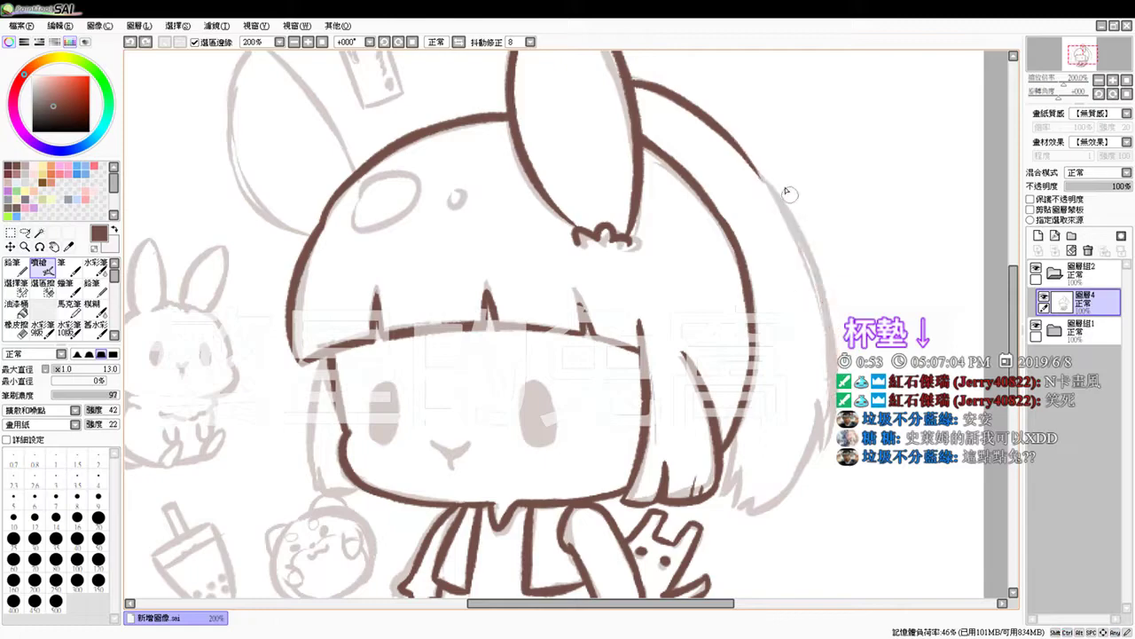
pyautogui.moveTo(727, 134); pyautogui.dragTo(845, 372)
pyautogui.hotkey('ctrl', 'z')
pyautogui.moveTo(724, 133)
pyautogui.mouseDown()
pyautogui.moveTo(775, 202)
pyautogui.moveTo(836, 339)
pyautogui.moveTo(824, 374)
pyautogui.moveTo(837, 371)
pyautogui.moveTo(834, 467)
pyautogui.mouseUp()
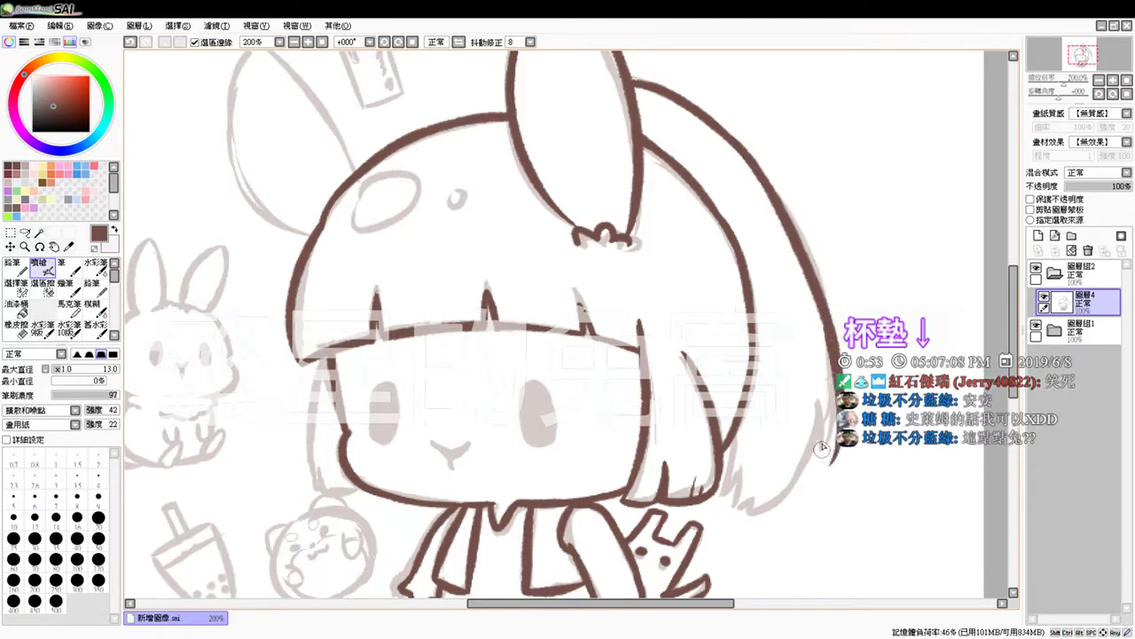
# Step: Ink the ponytail's jagged tip with pointed strands and close its lower edge
pyautogui.moveTo(818, 413); pyautogui.dragTo(830, 464)
pyautogui.hotkey('ctrl', 'z')
pyautogui.hotkey('ctrl', 'z')
pyautogui.moveTo(818, 413); pyautogui.dragTo(830, 462)
pyautogui.moveTo(819, 415)
pyautogui.mouseDown()
pyautogui.moveTo(769, 492)
pyautogui.moveTo(826, 425)
pyautogui.moveTo(815, 414)
pyautogui.moveTo(811, 475)
pyautogui.moveTo(772, 519)
pyautogui.mouseUp()
pyautogui.hotkey('ctrl', 'z')
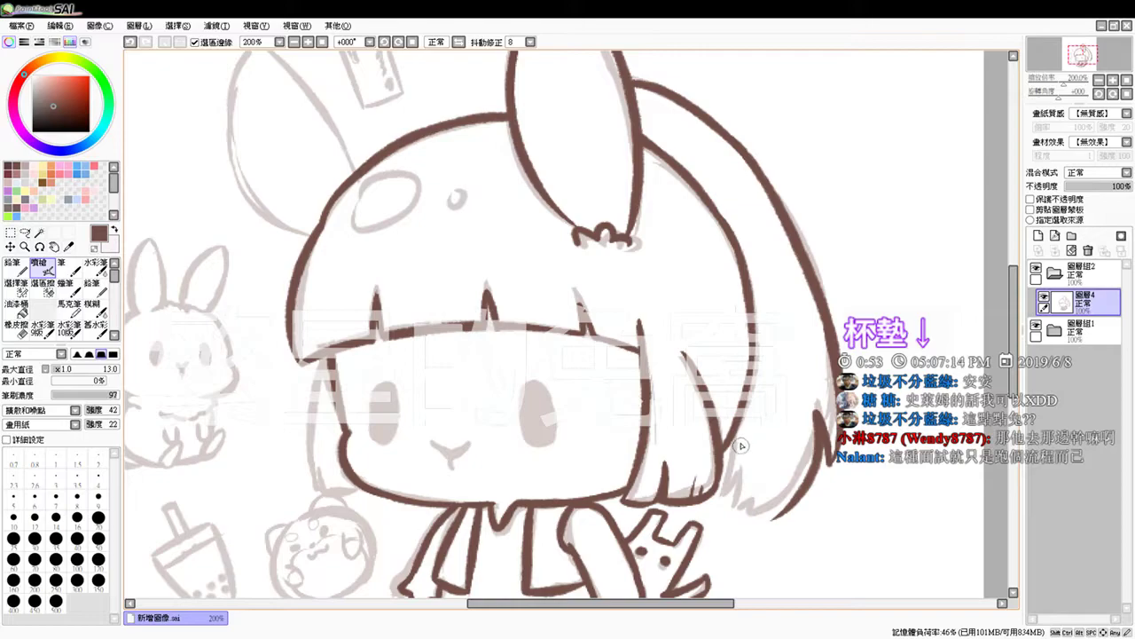
pyautogui.moveTo(735, 442)
pyautogui.mouseDown()
pyautogui.moveTo(726, 490)
pyautogui.moveTo(737, 508)
pyautogui.moveTo(770, 524)
pyautogui.moveTo(777, 516)
pyautogui.mouseUp()
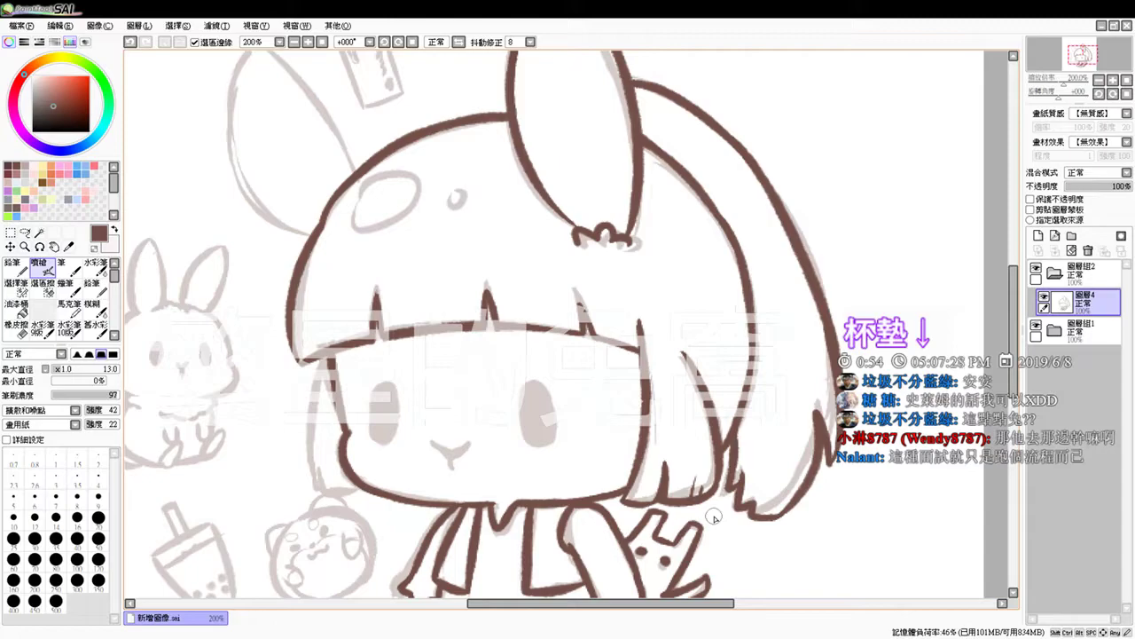
# Step: Ink the short hair lock beside the cheek opposite the ponytail, with a pointed strand and a closed bottom edge
pyautogui.moveTo(323, 360); pyautogui.dragTo(318, 472)
pyautogui.hotkey('ctrl', 'z')
pyautogui.moveTo(323, 360); pyautogui.dragTo(320, 484)
pyautogui.hotkey('ctrl', 'z')
pyautogui.moveTo(323, 362); pyautogui.dragTo(319, 486)
pyautogui.hotkey('ctrl', 'z')
pyautogui.moveTo(325, 363); pyautogui.dragTo(320, 479)
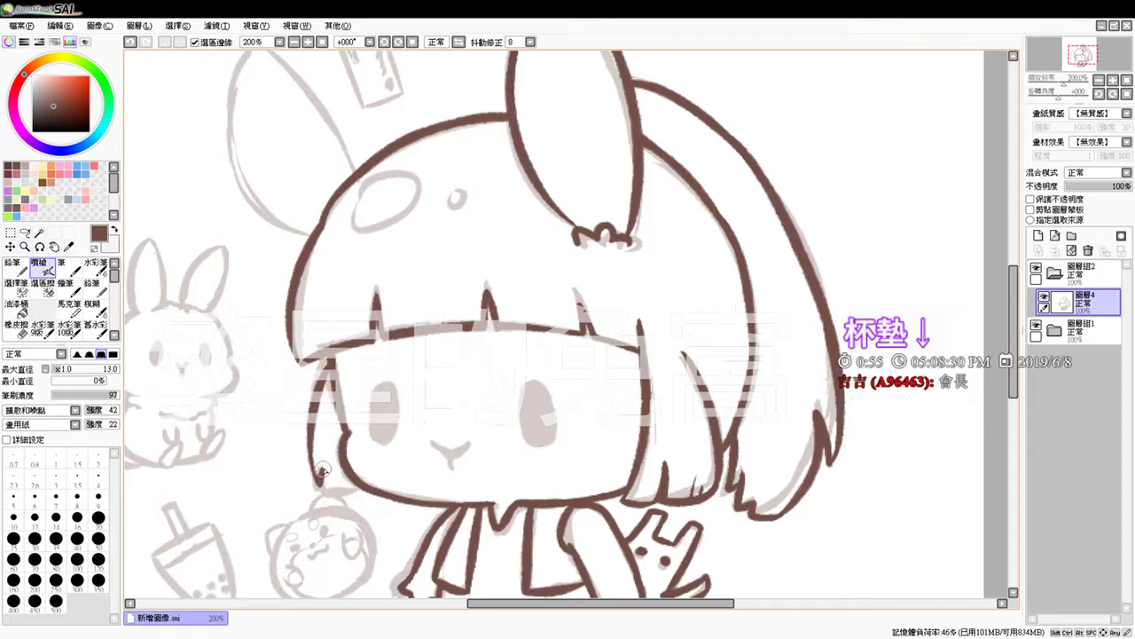
pyautogui.moveTo(326, 484); pyautogui.dragTo(362, 495)
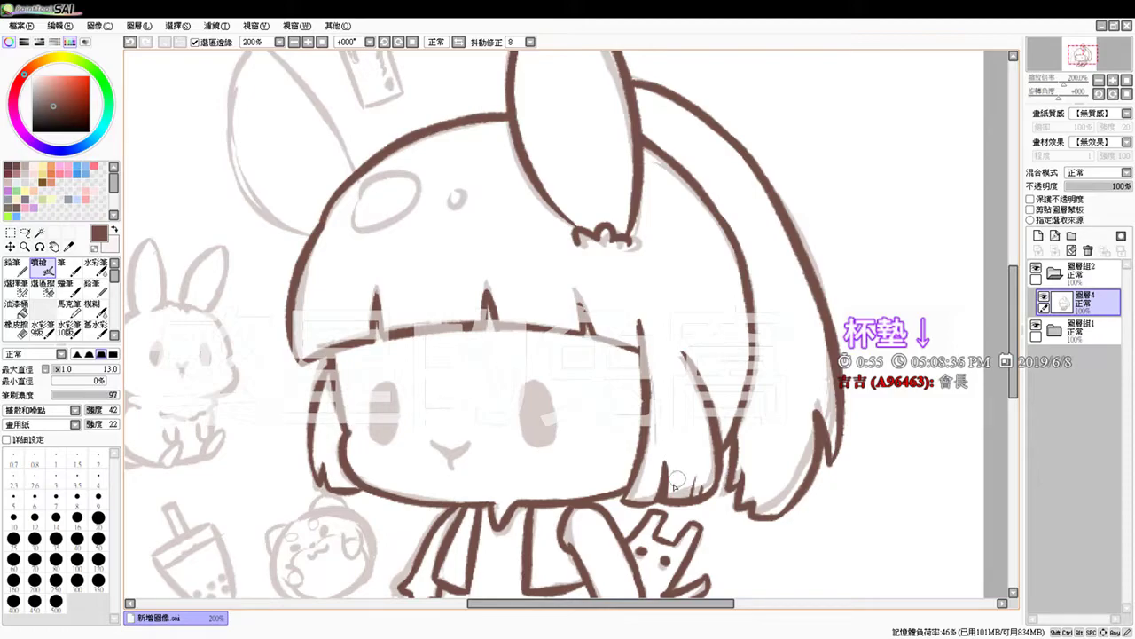
# Step: Touch up the cheek line with the eraser and brush, and fill both oval eyes in dark brown
pyautogui.moveTo(568, 330); pyautogui.dragTo(577, 432)
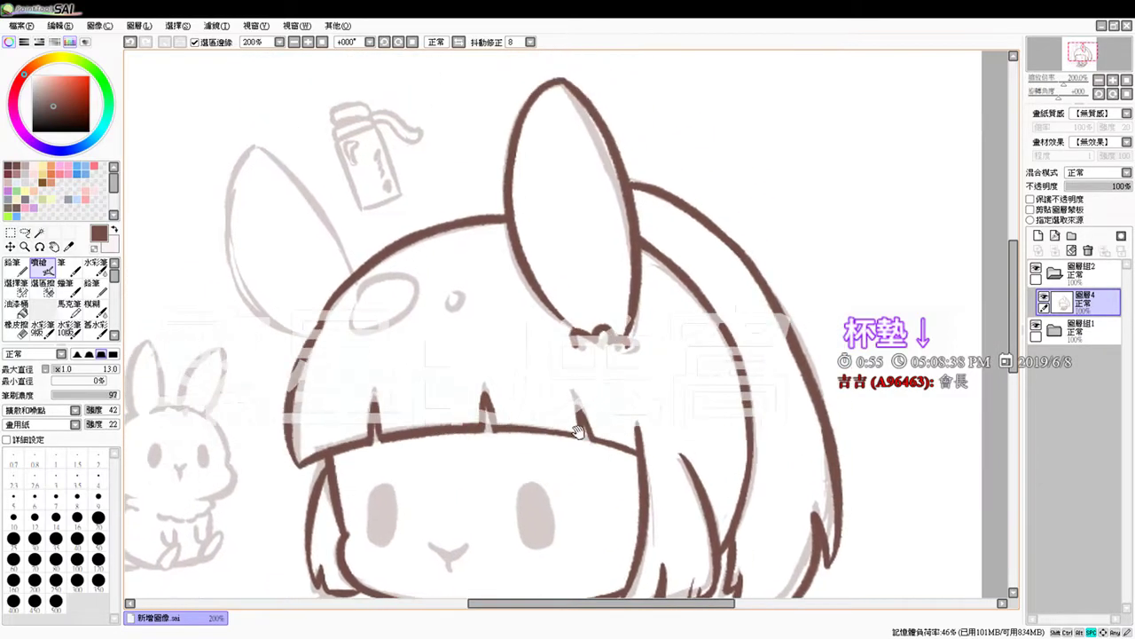
pyautogui.moveTo(652, 492); pyautogui.dragTo(660, 367)
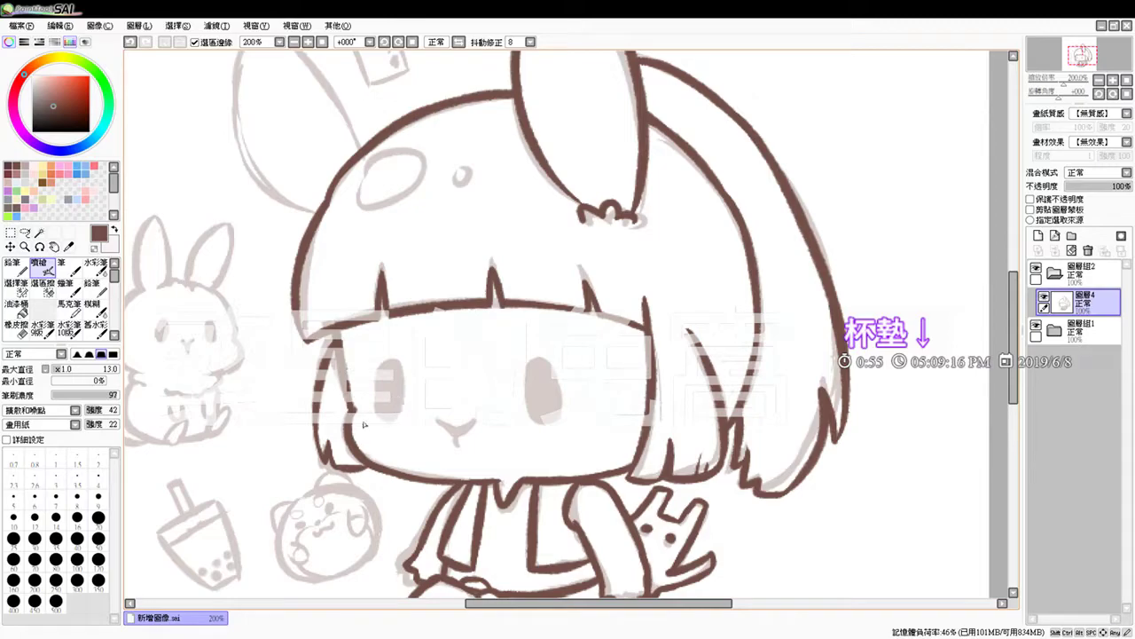
pyautogui.press('e')
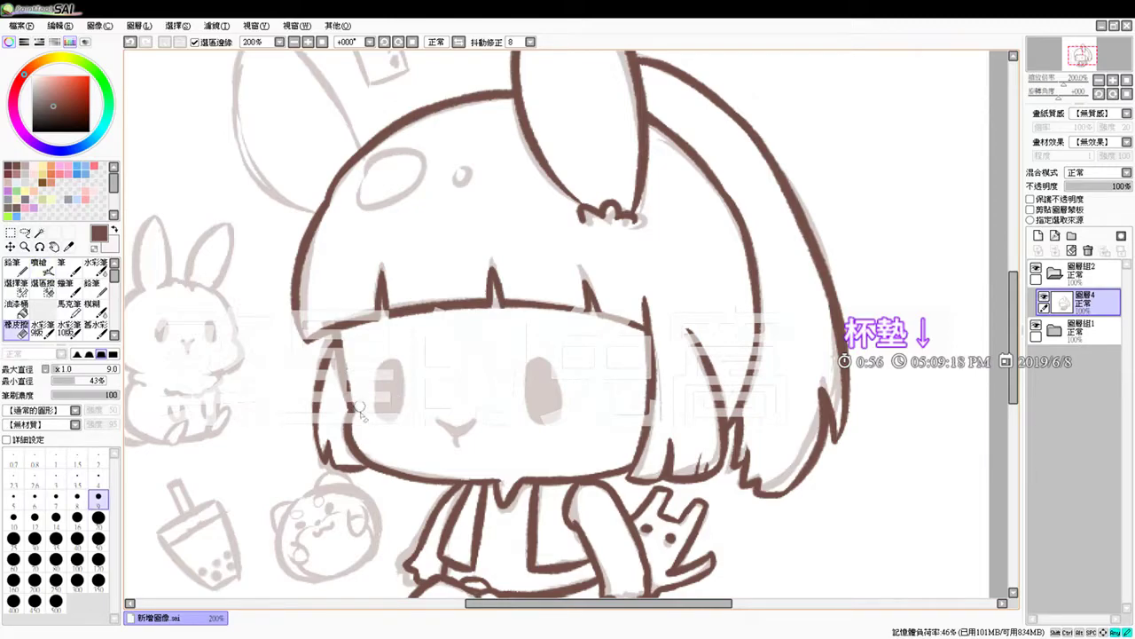
pyautogui.press('v')
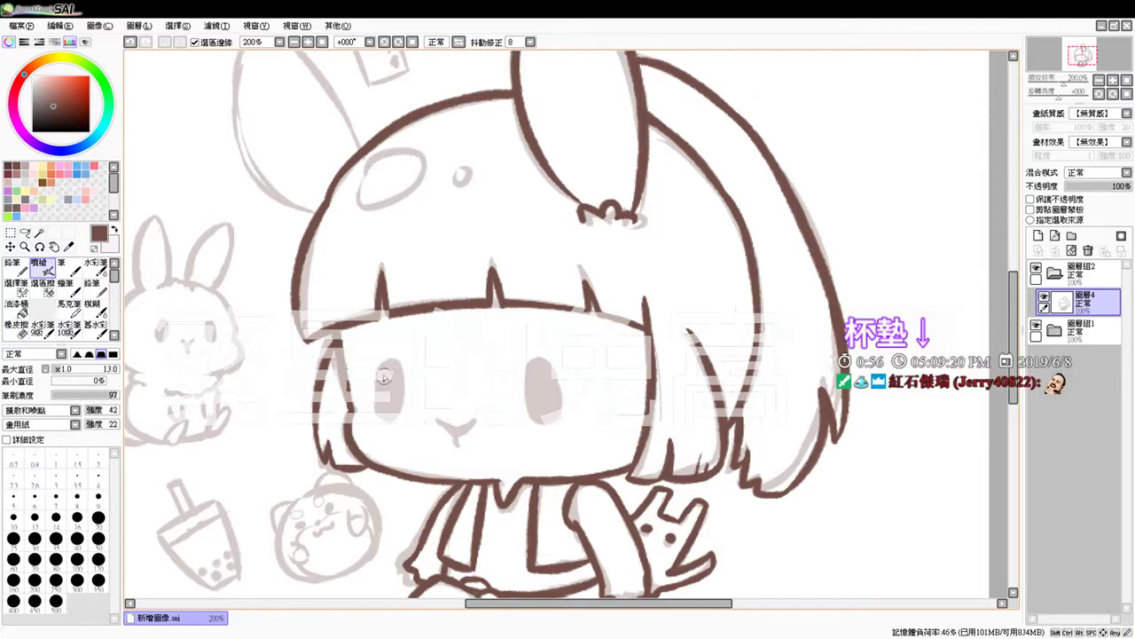
pyautogui.moveTo(383, 410)
pyautogui.mouseDown()
pyautogui.moveTo(389, 362)
pyautogui.moveTo(386, 415)
pyautogui.moveTo(391, 370)
pyautogui.moveTo(395, 410)
pyautogui.mouseUp()
pyautogui.moveTo(538, 364)
pyautogui.mouseDown()
pyautogui.moveTo(530, 392)
pyautogui.moveTo(541, 415)
pyautogui.moveTo(549, 390)
pyautogui.moveTo(541, 365)
pyautogui.moveTo(544, 413)
pyautogui.moveTo(532, 413)
pyautogui.moveTo(540, 366)
pyautogui.moveTo(544, 417)
pyautogui.moveTo(551, 373)
pyautogui.moveTo(548, 422)
pyautogui.moveTo(546, 374)
pyautogui.moveTo(548, 413)
pyautogui.mouseUp()
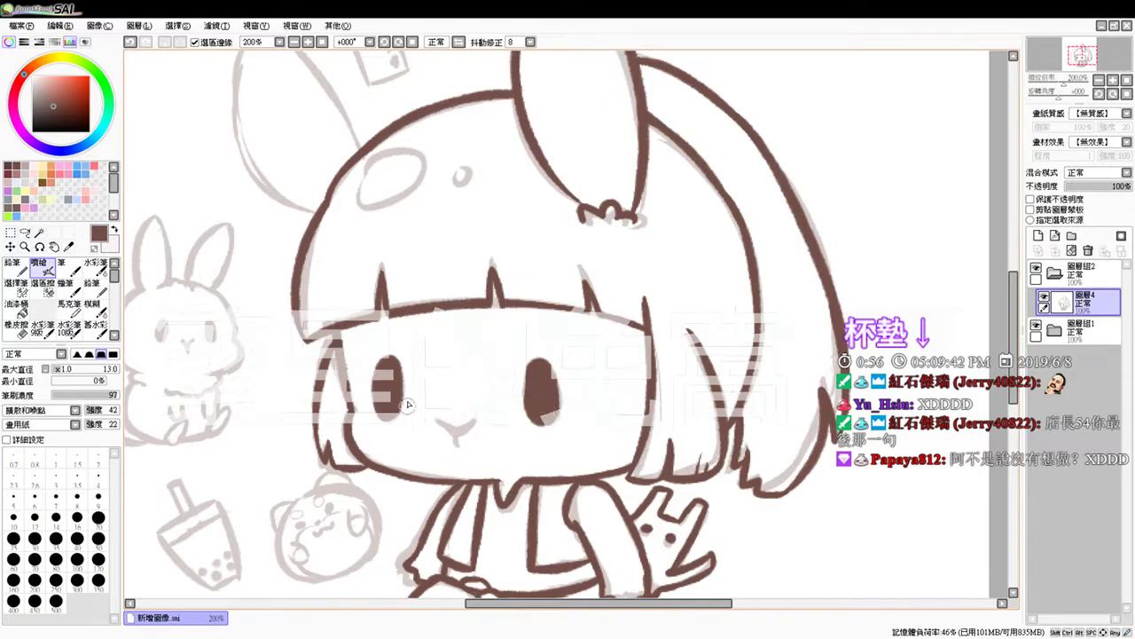
# Step: Ink the small Y-shaped mouth between the eyes, undoing and redrawing strokes as needed
pyautogui.moveTo(444, 424)
pyautogui.mouseDown()
pyautogui.moveTo(467, 419)
pyautogui.moveTo(457, 448)
pyautogui.moveTo(473, 417)
pyautogui.moveTo(459, 448)
pyautogui.mouseUp()
pyautogui.hotkey('ctrl', 'z')
pyautogui.hotkey('ctrl', 'z')
pyautogui.hotkey('ctrl', 'z')
pyautogui.hotkey('ctrl', 'z')
pyautogui.hotkey('ctrl', 'z')
pyautogui.hotkey('ctrl', 'z')
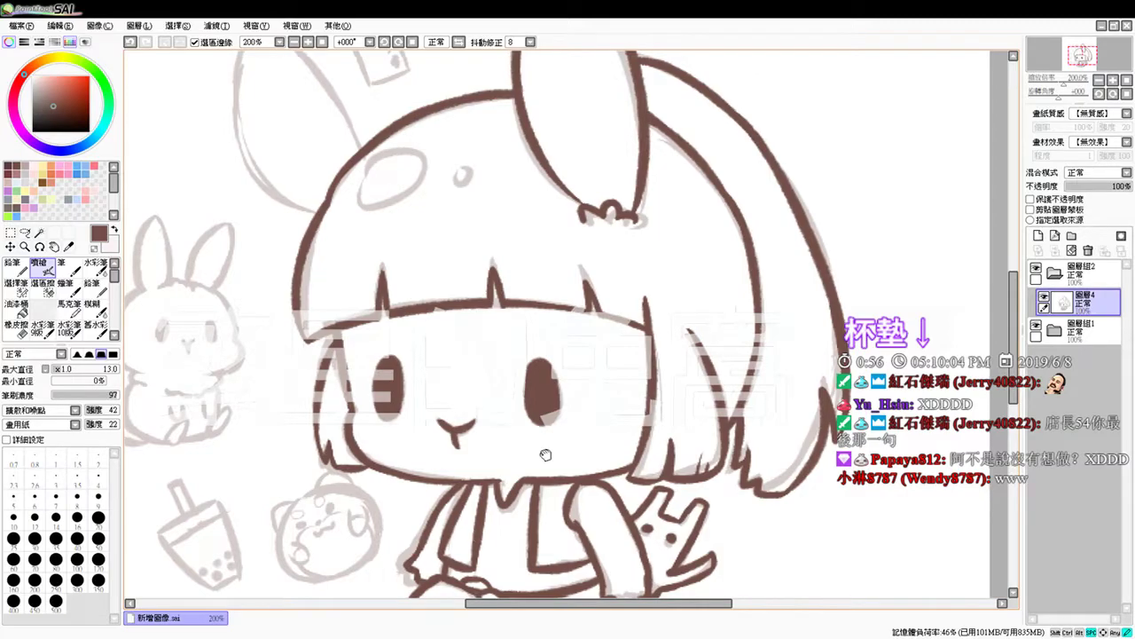
pyautogui.moveTo(479, 535); pyautogui.dragTo(546, 484)
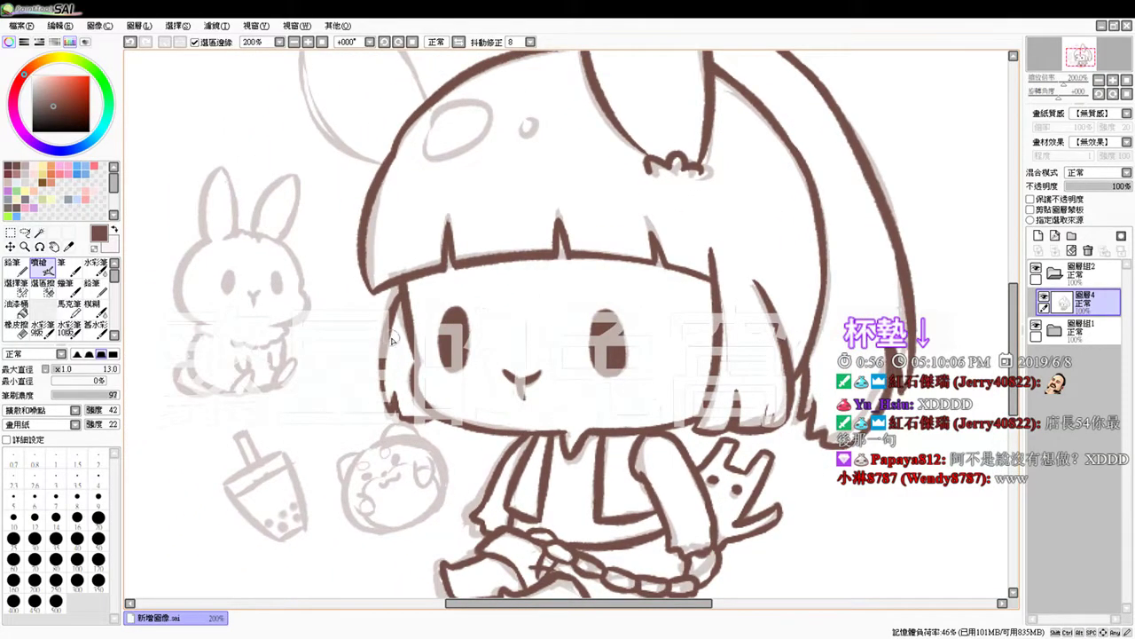
# Step: Ink the back curve of the rabbit doodle's head from the crown to the chin, redrawing it until it fits the sketch
pyautogui.moveTo(414, 416); pyautogui.dragTo(410, 386)
pyautogui.hotkey('ctrl', 'z')
pyautogui.moveTo(257, 293); pyautogui.dragTo(314, 342)
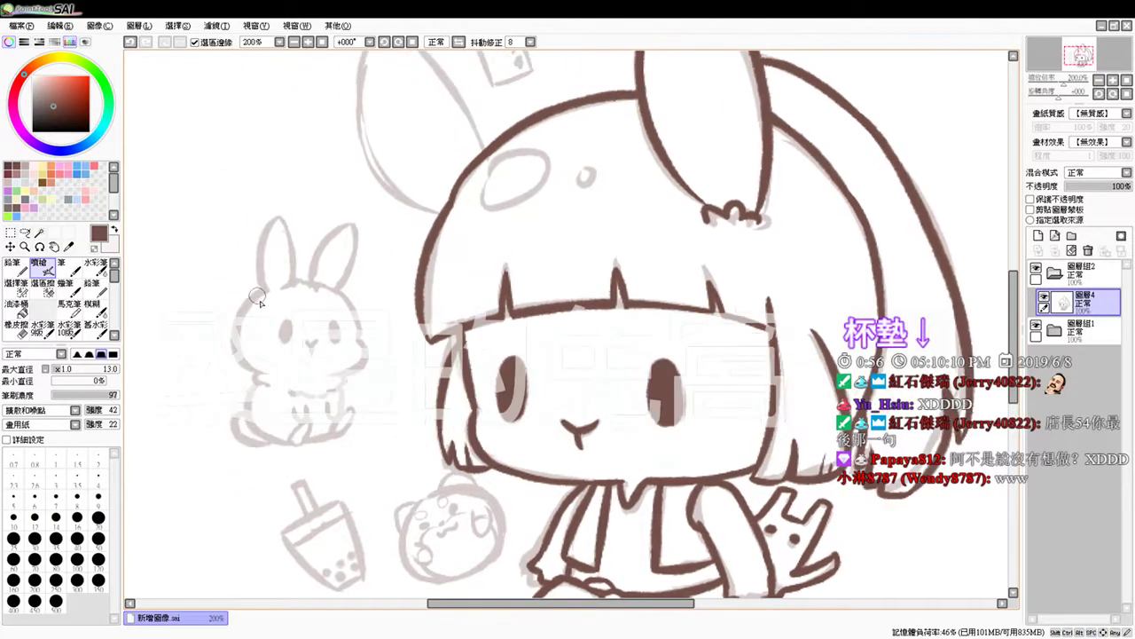
pyautogui.moveTo(262, 295); pyautogui.dragTo(274, 378)
pyautogui.hotkey('ctrl', 'z')
pyautogui.moveTo(270, 292); pyautogui.dragTo(236, 372)
pyautogui.hotkey('ctrl', 'z')
pyautogui.moveTo(266, 284); pyautogui.dragTo(232, 389)
pyautogui.hotkey('ctrl', 'z')
pyautogui.moveTo(264, 286); pyautogui.dragTo(259, 379)
pyautogui.hotkey('ctrl', 'z')
pyautogui.moveTo(266, 286); pyautogui.dragTo(262, 372)
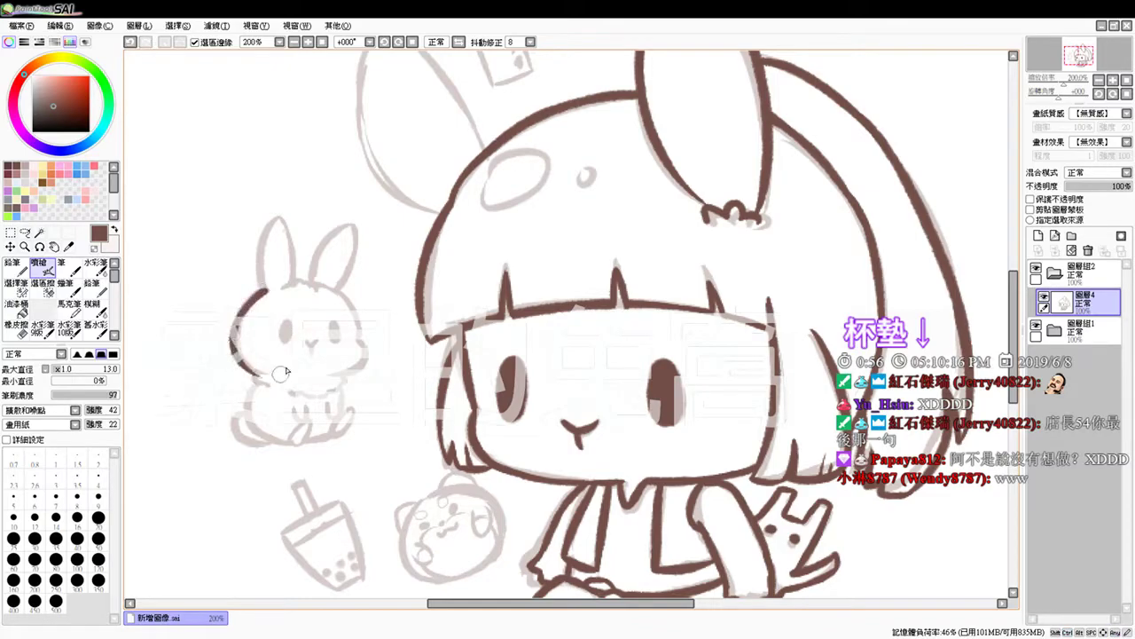
# Step: Ink the front of the rabbit doodle's head, from the crown to the protruding cheek facing the main character
pyautogui.moveTo(314, 282); pyautogui.dragTo(355, 328)
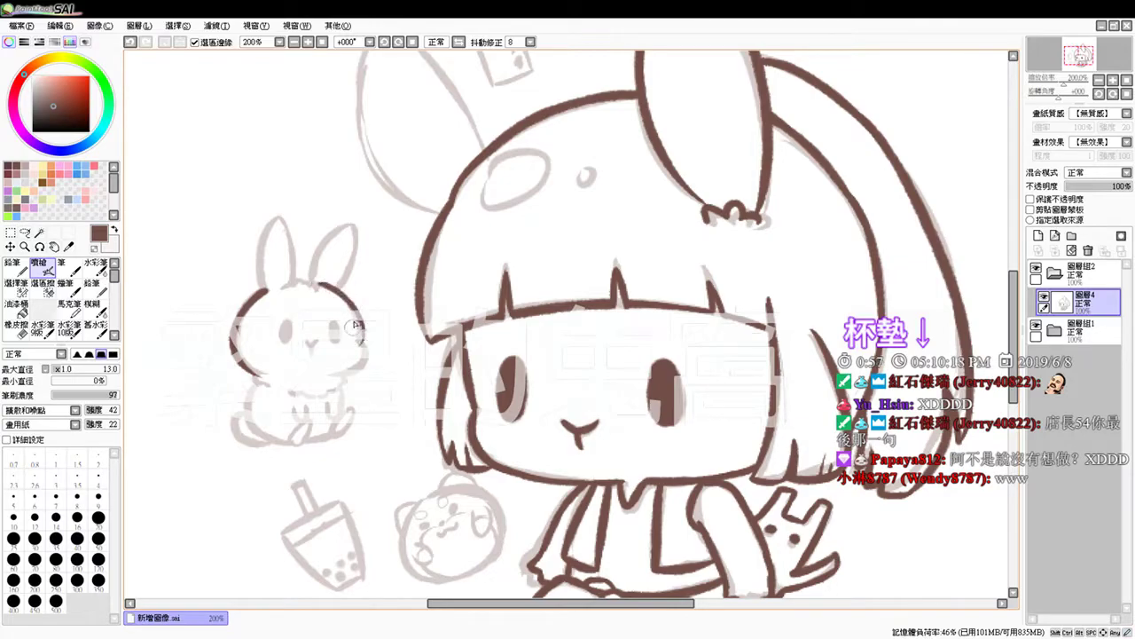
pyautogui.hotkey('ctrl', 'z')
pyautogui.moveTo(319, 284)
pyautogui.mouseDown()
pyautogui.moveTo(360, 346)
pyautogui.moveTo(321, 382)
pyautogui.mouseUp()
pyautogui.hotkey('ctrl', 'z')
pyautogui.moveTo(355, 341); pyautogui.dragTo(346, 359)
pyautogui.press('e')
pyautogui.press('b')
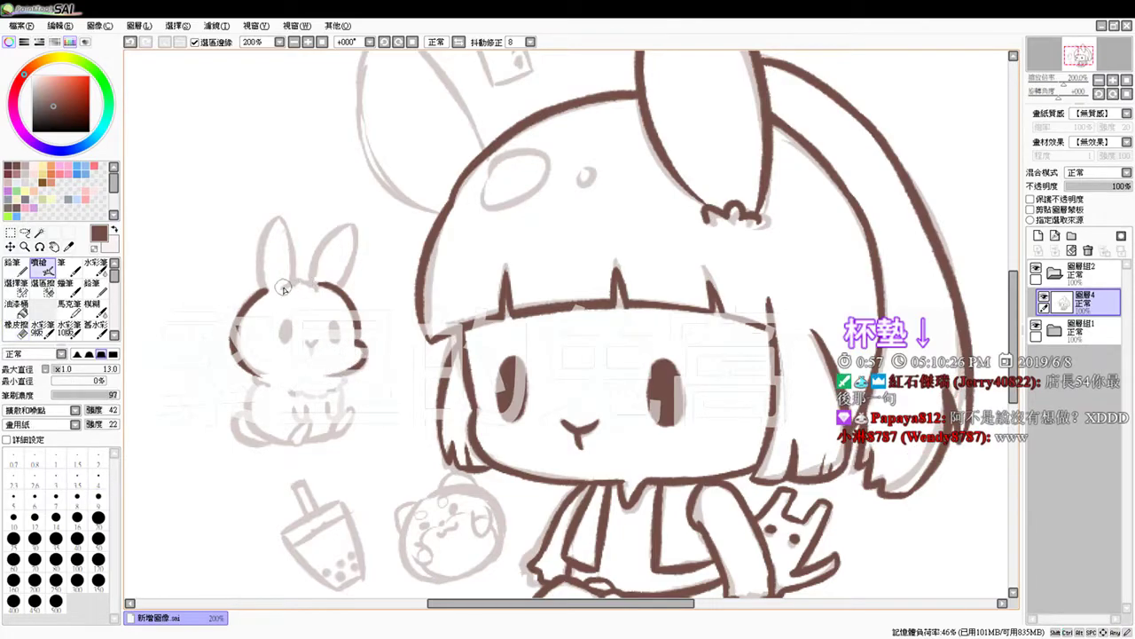
# Step: Ink the rabbit doodle's rear ear as a tall pointed shape, redrawing its two sides over the sketch
pyautogui.moveTo(262, 291)
pyautogui.mouseDown()
pyautogui.moveTo(277, 218)
pyautogui.moveTo(265, 289)
pyautogui.mouseUp()
pyautogui.hotkey('ctrl', 'z')
pyautogui.hotkey('ctrl', 'z')
pyautogui.moveTo(277, 219); pyautogui.dragTo(263, 289)
pyautogui.hotkey('ctrl', 'z')
pyautogui.moveTo(276, 219); pyautogui.dragTo(264, 289)
pyautogui.moveTo(278, 218); pyautogui.dragTo(290, 280)
pyautogui.hotkey('ctrl', 'z')
# Step: Finish the base of the rear ear and ink the rabbit doodle's slanted front ear
pyautogui.moveTo(277, 219)
pyautogui.mouseDown()
pyautogui.moveTo(288, 238)
pyautogui.moveTo(284, 284)
pyautogui.moveTo(325, 293)
pyautogui.moveTo(345, 227)
pyautogui.moveTo(346, 281)
pyautogui.mouseUp()
pyautogui.hotkey('ctrl', 'z')
pyautogui.hotkey('ctrl', 'z')
pyautogui.hotkey('ctrl', 'z')
pyautogui.moveTo(351, 223)
pyautogui.mouseDown()
pyautogui.moveTo(330, 240)
pyautogui.moveTo(344, 277)
pyautogui.mouseUp()
pyautogui.hotkey('ctrl', 'z')
pyautogui.moveTo(350, 225); pyautogui.dragTo(338, 276)
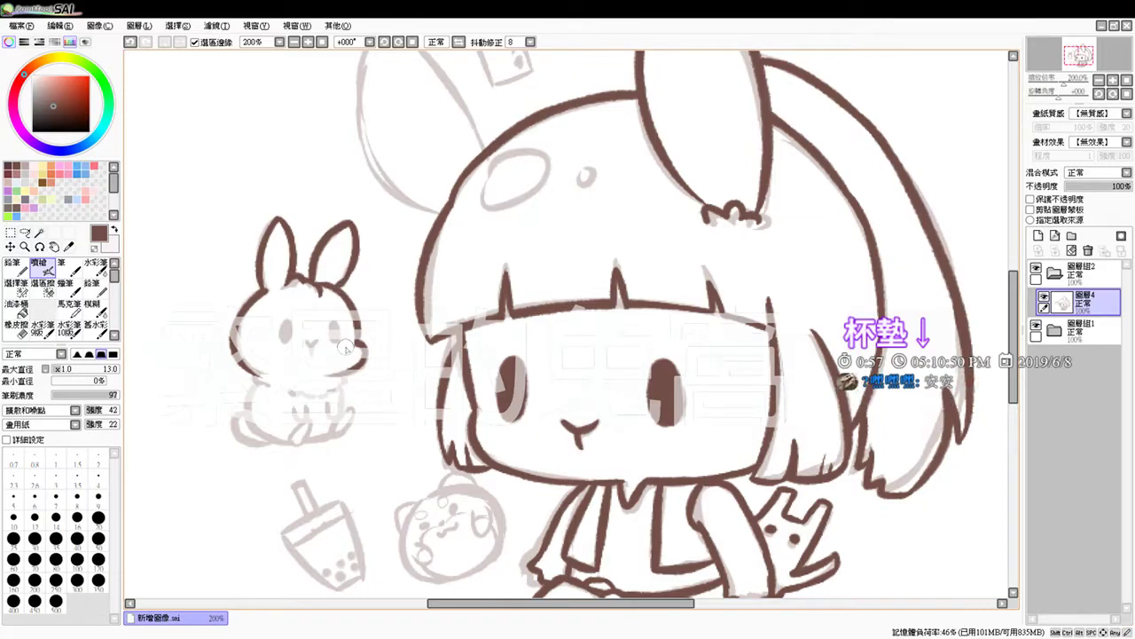
# Step: Clean up the hair tuft between the rabbit doodle's ears and ink its oval eyes and small Y-shaped mouth
pyautogui.press('ctrl')
pyautogui.scroll(1, 354, 360)
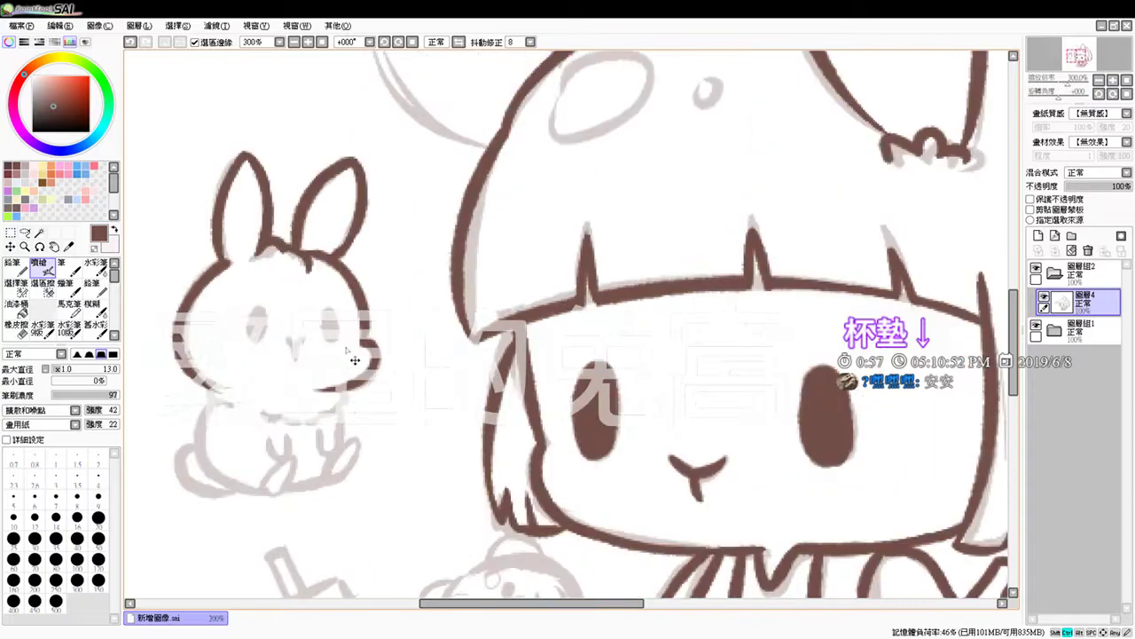
pyautogui.scroll(1, 347, 351)
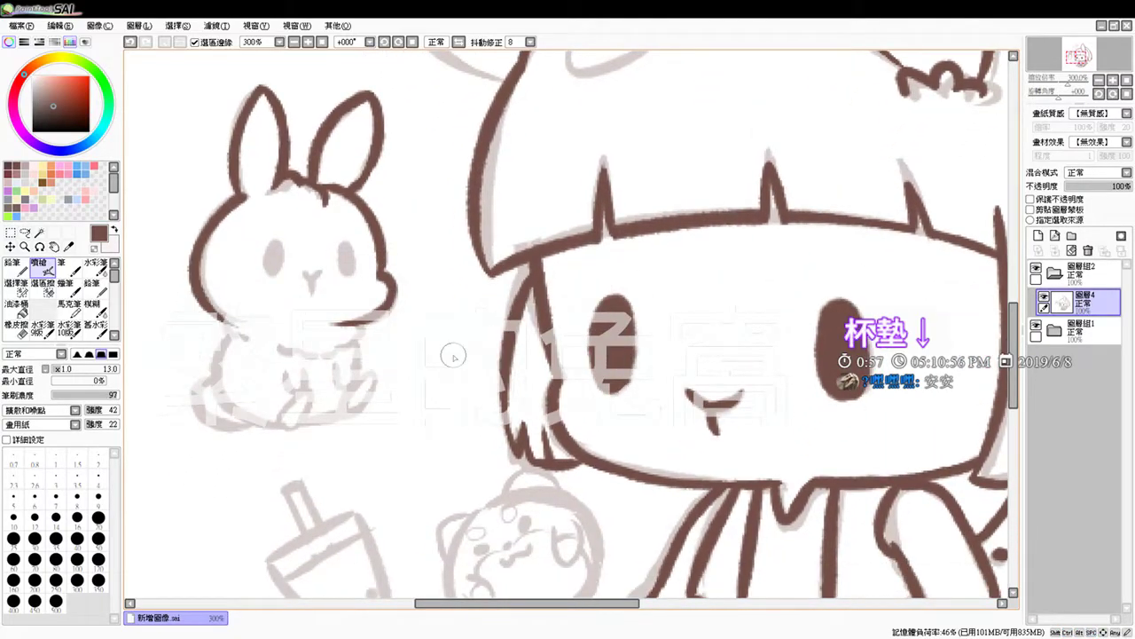
pyautogui.moveTo(315, 190); pyautogui.dragTo(309, 193)
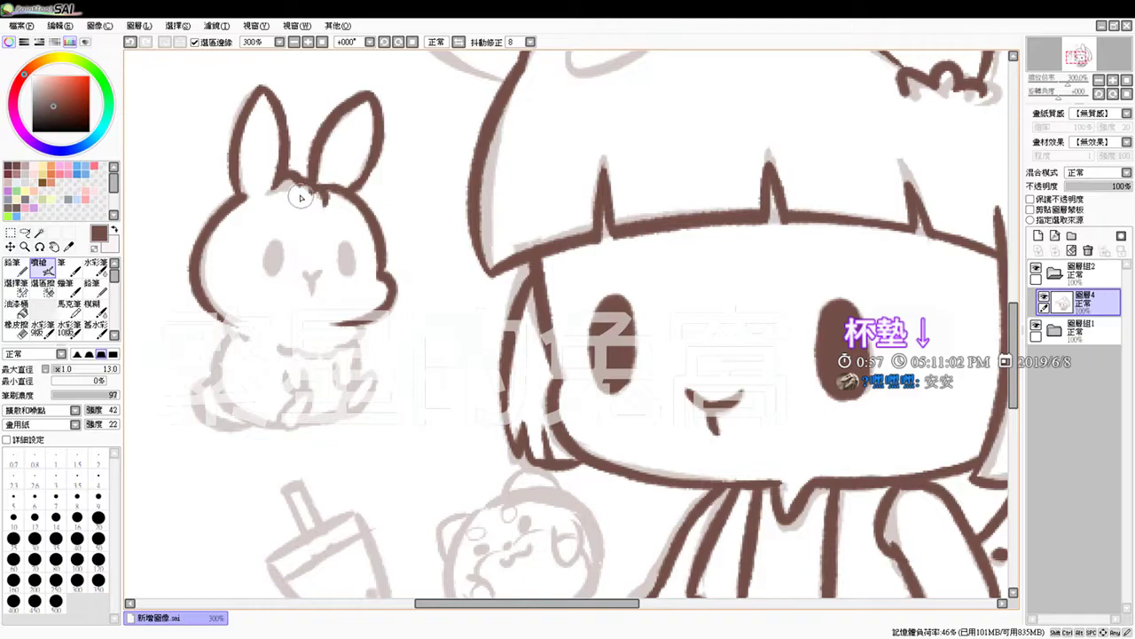
pyautogui.press('e')
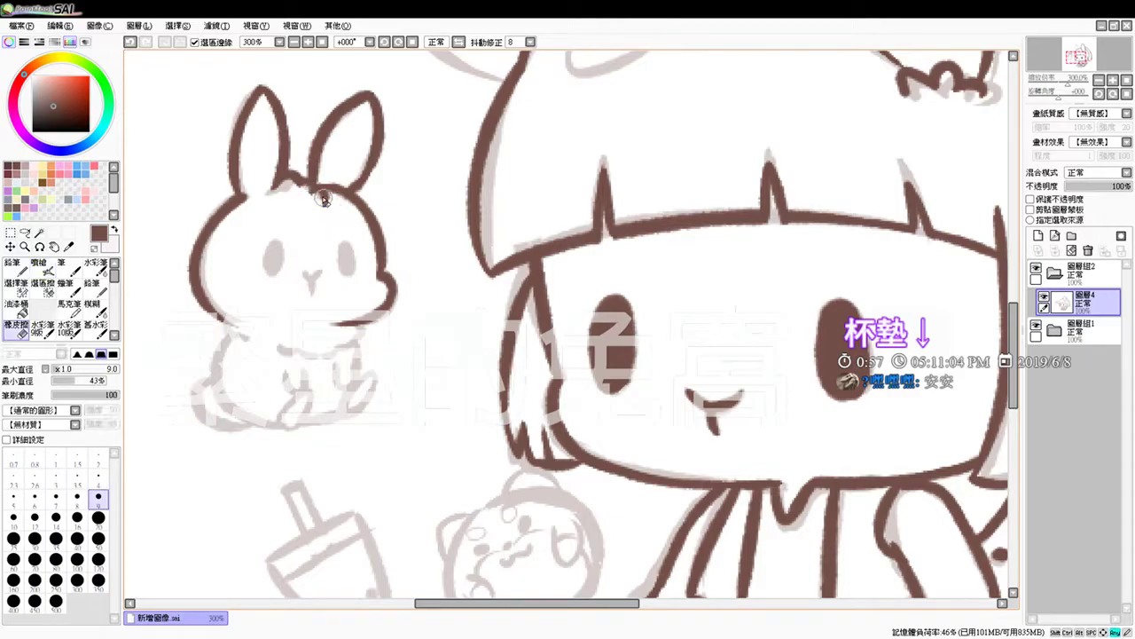
pyautogui.press('v')
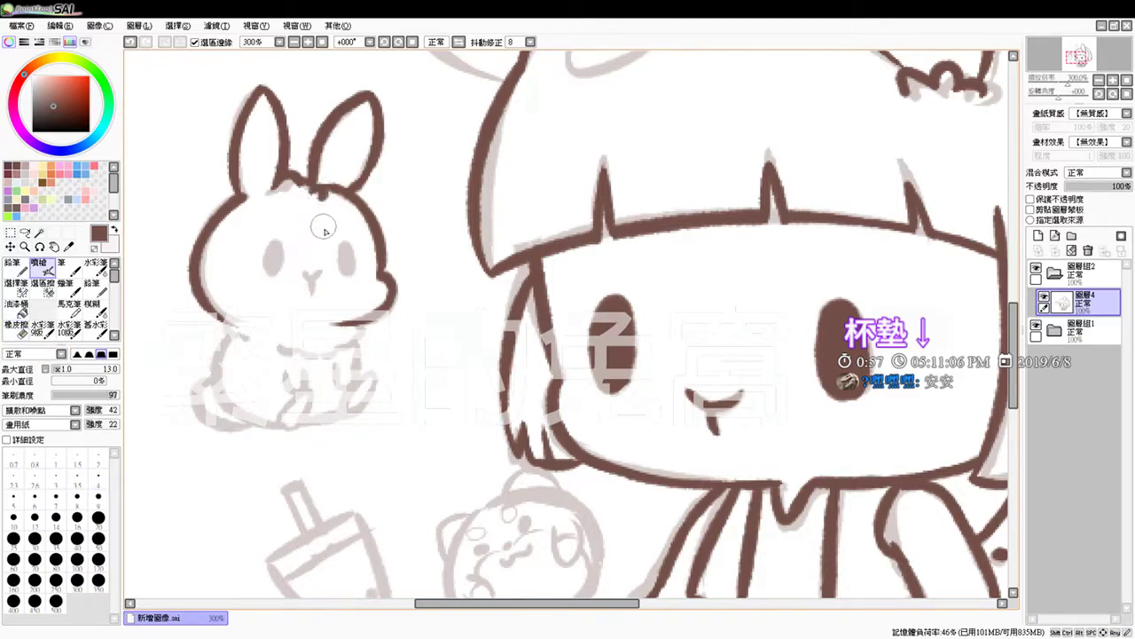
pyautogui.moveTo(273, 270)
pyautogui.mouseDown()
pyautogui.moveTo(275, 253)
pyautogui.moveTo(271, 266)
pyautogui.moveTo(295, 255)
pyautogui.moveTo(351, 267)
pyautogui.moveTo(347, 254)
pyautogui.moveTo(346, 266)
pyautogui.moveTo(304, 278)
pyautogui.moveTo(322, 271)
pyautogui.moveTo(312, 290)
pyautogui.mouseUp()
pyautogui.hotkey('ctrl', 'z')
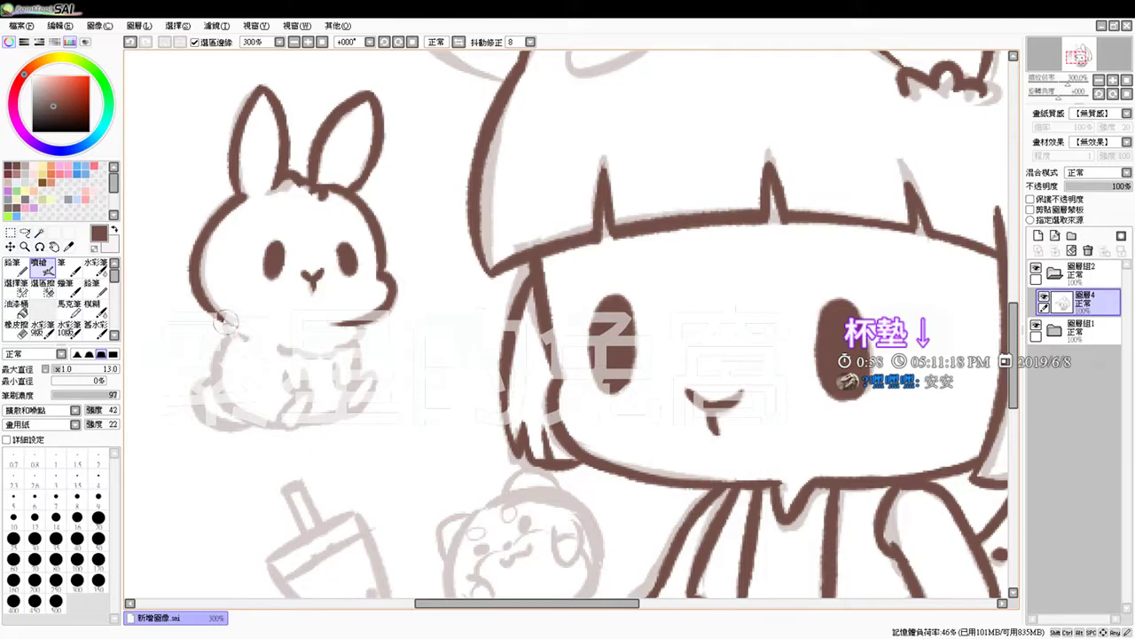
# Step: Ink the lower edge of the rabbit doodle's head and the scalloped chest fur under its chin
pyautogui.moveTo(223, 316); pyautogui.dragTo(245, 330)
pyautogui.moveTo(362, 324)
pyautogui.mouseDown()
pyautogui.moveTo(327, 345)
pyautogui.moveTo(284, 348)
pyautogui.moveTo(344, 342)
pyautogui.mouseUp()
pyautogui.hotkey('ctrl', 'z')
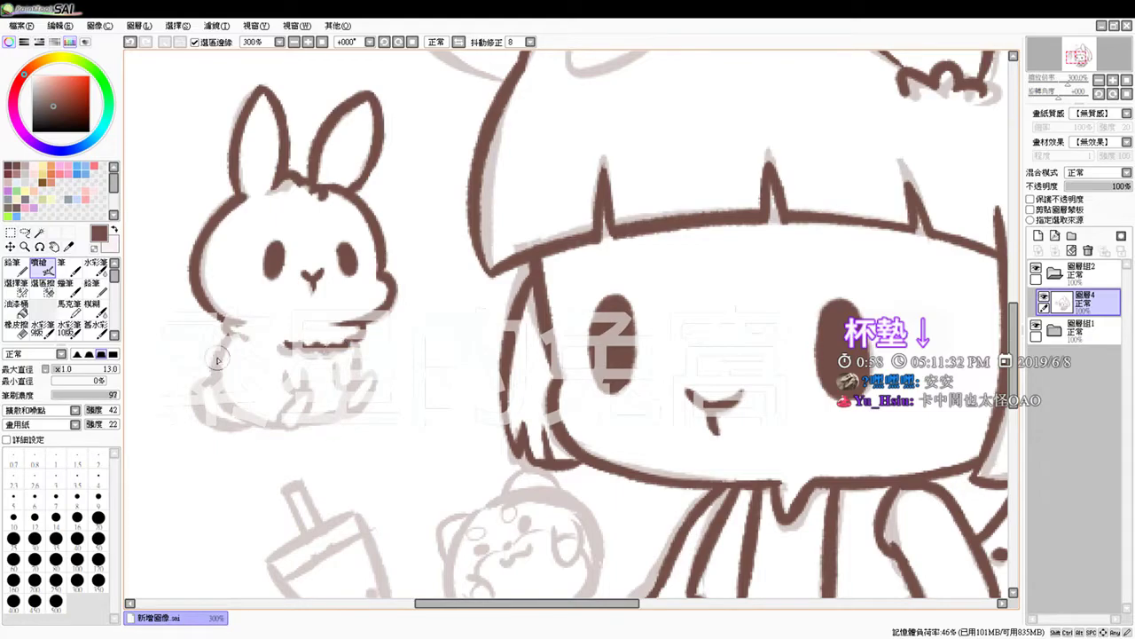
# Step: Ink the back of the rabbit doodle's body from the neck down to the middle of its base
pyautogui.moveTo(229, 335); pyautogui.dragTo(234, 418)
pyautogui.hotkey('ctrl', 'z')
pyautogui.moveTo(221, 318)
pyautogui.mouseDown()
pyautogui.moveTo(241, 353)
pyautogui.moveTo(236, 406)
pyautogui.mouseUp()
pyautogui.hotkey('ctrl', 'z')
pyautogui.moveTo(236, 333); pyautogui.dragTo(229, 418)
pyautogui.hotkey('ctrl', 'z')
pyautogui.moveTo(242, 330)
pyautogui.mouseDown()
pyautogui.moveTo(220, 351)
pyautogui.moveTo(293, 418)
pyautogui.moveTo(243, 377)
pyautogui.moveTo(264, 410)
pyautogui.moveTo(232, 408)
pyautogui.moveTo(253, 419)
pyautogui.moveTo(293, 423)
pyautogui.mouseUp()
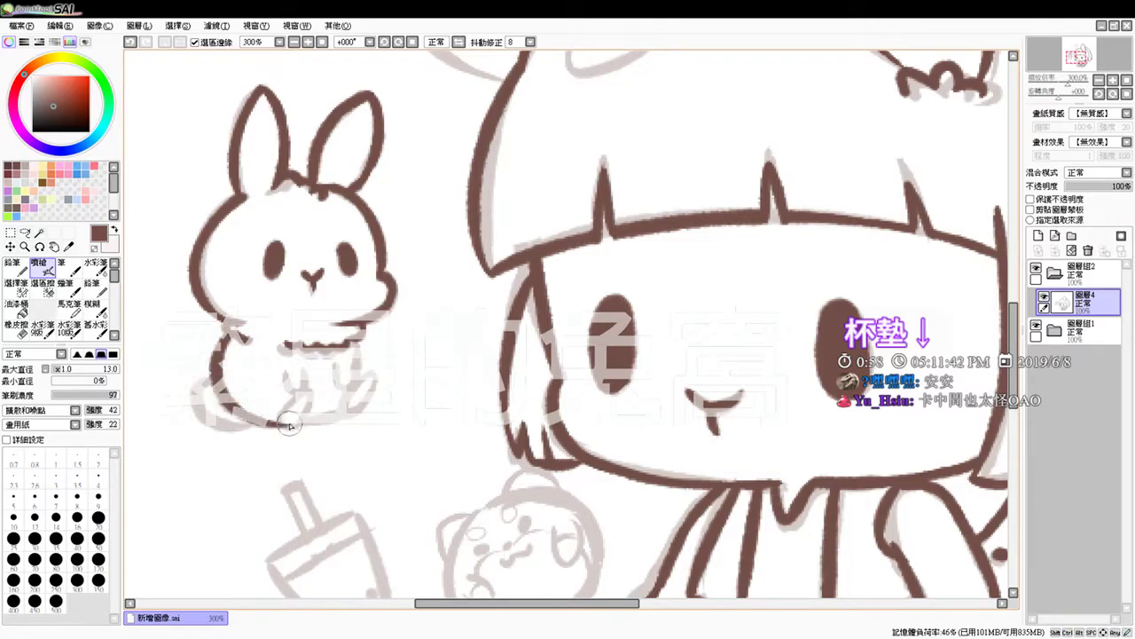
pyautogui.moveTo(286, 426)
pyautogui.mouseDown()
pyautogui.moveTo(310, 393)
pyautogui.moveTo(303, 418)
pyautogui.moveTo(305, 393)
pyautogui.moveTo(291, 409)
pyautogui.moveTo(310, 389)
pyautogui.moveTo(296, 424)
pyautogui.mouseUp()
pyautogui.hotkey('ctrl', 'z')
# Step: Ink the front foot at the middle of the rabbit doodle's base and erase stray marks around it
pyautogui.moveTo(268, 378); pyautogui.dragTo(288, 401)
pyautogui.hotkey('ctrl', 'z')
pyautogui.press('e')
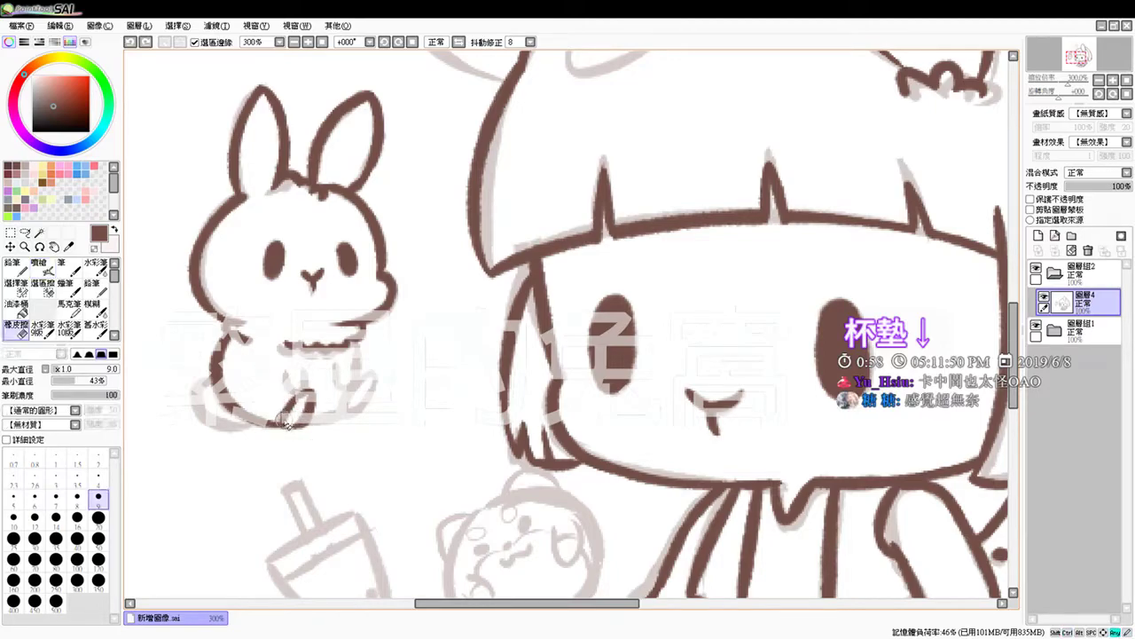
pyautogui.press('v')
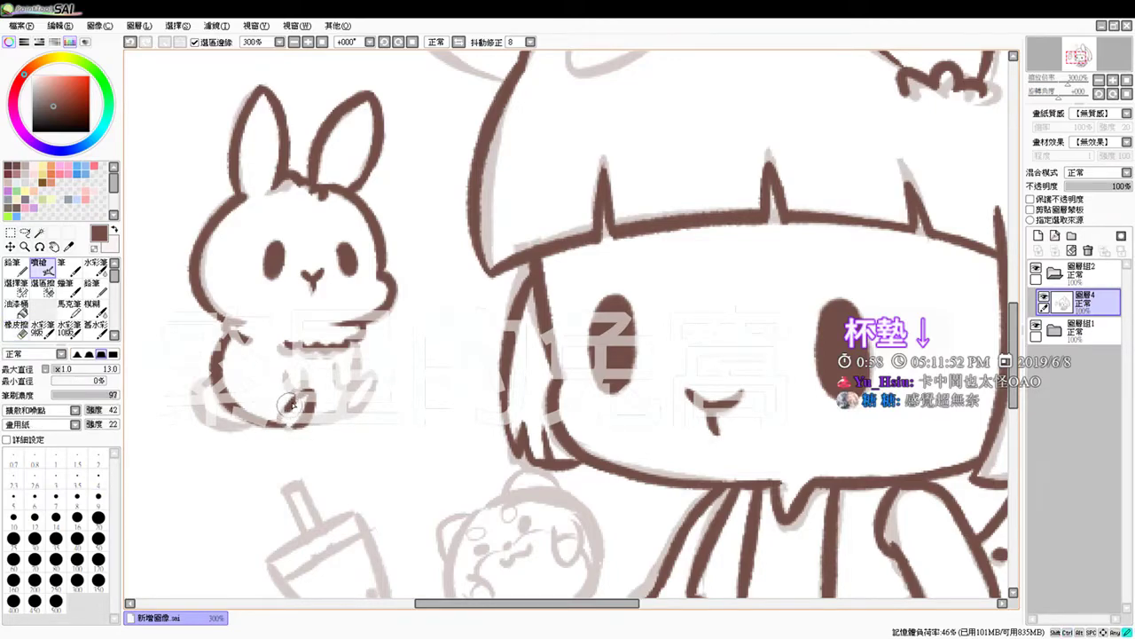
pyautogui.moveTo(266, 372); pyautogui.dragTo(300, 424)
pyautogui.hotkey('ctrl', 'z')
pyautogui.hotkey('ctrl', 'z')
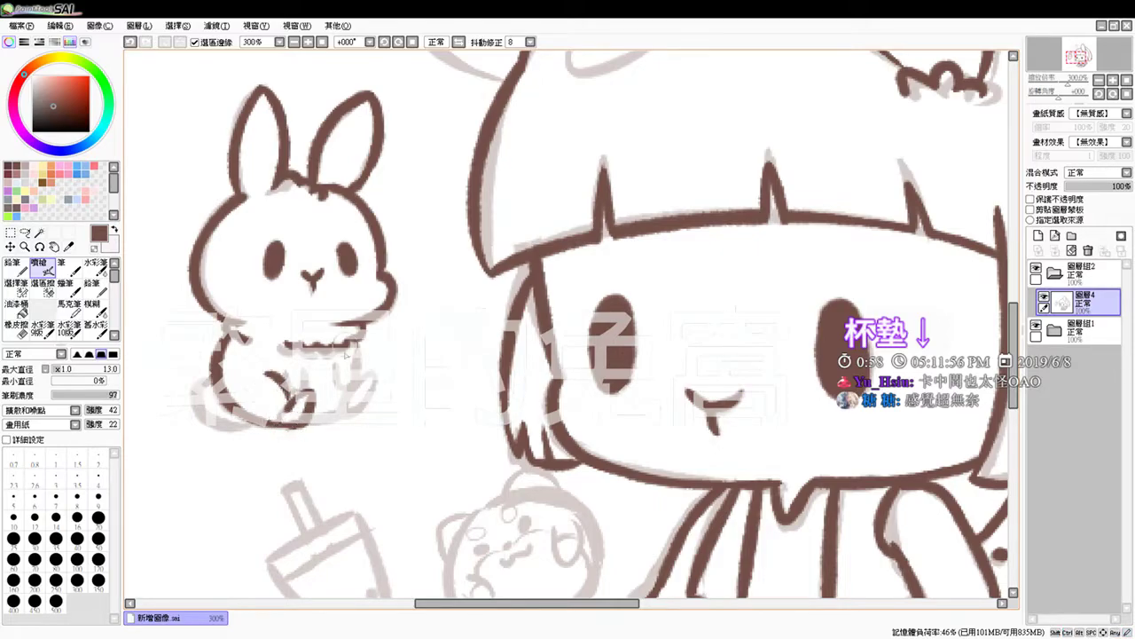
pyautogui.press('e')
pyautogui.moveTo(263, 376); pyautogui.dragTo(280, 395)
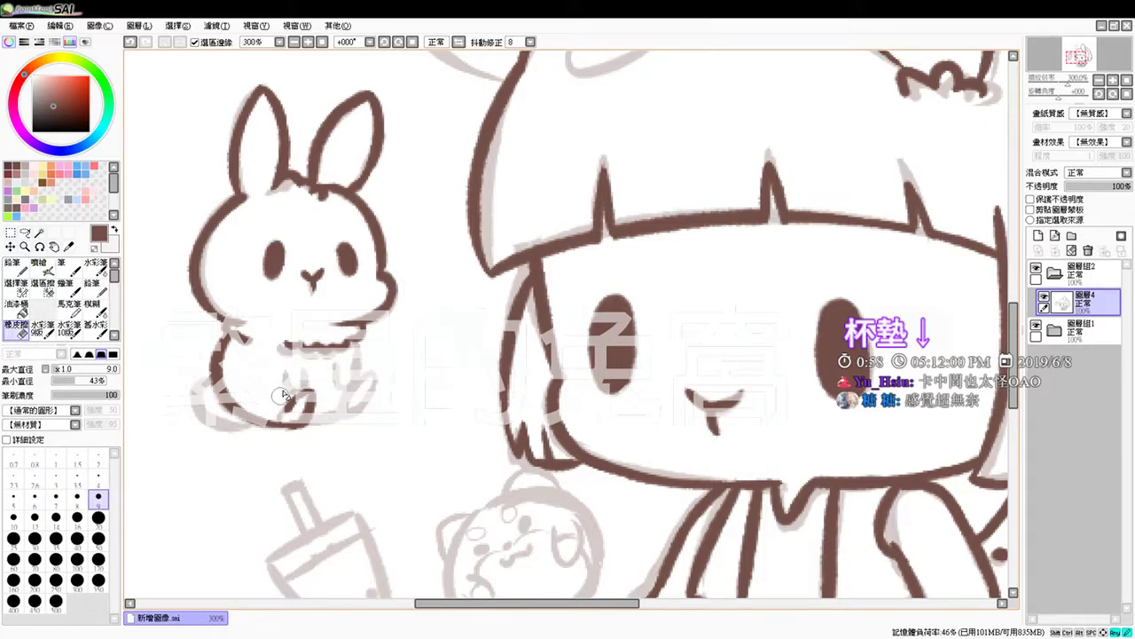
# Step: Ink the front side of the rabbit doodle's body and its curved hind foot, closing the bottom edge
pyautogui.press('b')
pyautogui.moveTo(357, 348)
pyautogui.mouseDown()
pyautogui.moveTo(346, 396)
pyautogui.moveTo(363, 380)
pyautogui.moveTo(361, 399)
pyautogui.moveTo(344, 395)
pyautogui.moveTo(357, 377)
pyautogui.moveTo(352, 405)
pyautogui.moveTo(367, 382)
pyautogui.moveTo(348, 402)
pyautogui.moveTo(364, 402)
pyautogui.moveTo(304, 426)
pyautogui.moveTo(349, 417)
pyautogui.moveTo(314, 421)
pyautogui.moveTo(350, 412)
pyautogui.moveTo(318, 415)
pyautogui.moveTo(349, 386)
pyautogui.moveTo(362, 405)
pyautogui.moveTo(359, 384)
pyautogui.moveTo(333, 420)
pyautogui.mouseUp()
pyautogui.hotkey('ctrl', 'z')
pyautogui.hotkey('ctrl', 'z')
pyautogui.hotkey('ctrl', 'z')
pyautogui.hotkey('ctrl', 'z')
pyautogui.hotkey('ctrl', 'z')
pyautogui.moveTo(339, 418)
pyautogui.mouseDown()
pyautogui.moveTo(351, 410)
pyautogui.moveTo(353, 368)
pyautogui.moveTo(338, 378)
pyautogui.moveTo(349, 387)
pyautogui.mouseUp()
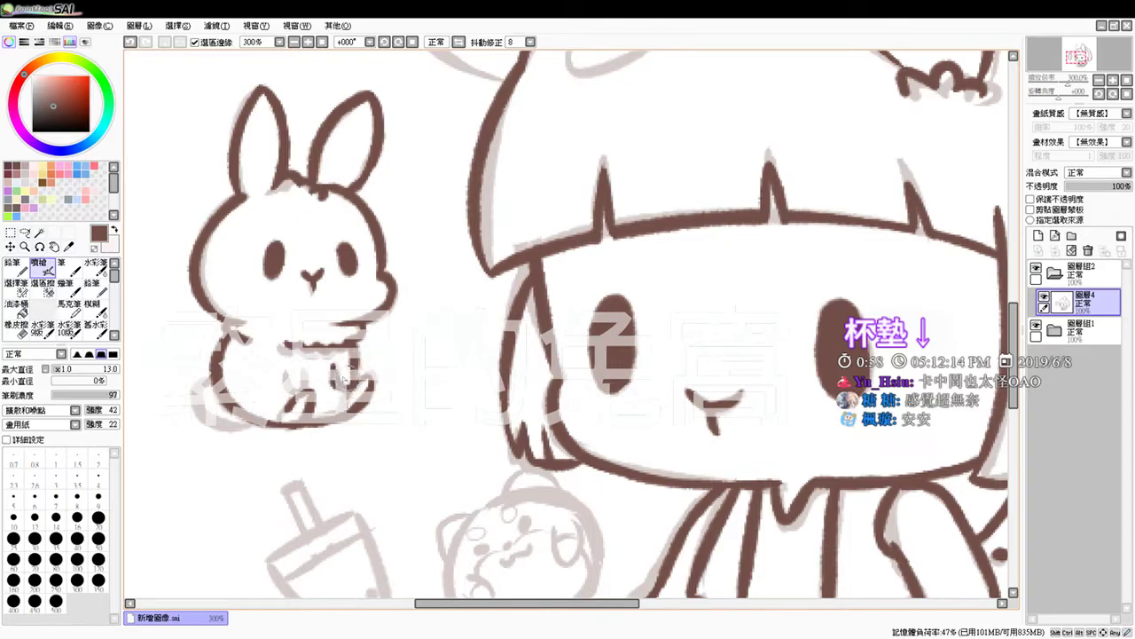
# Step: Ink the short front-leg lines inside the rabbit doodle's body, undoing and redrawing strokes as needed
pyautogui.moveTo(282, 367)
pyautogui.mouseDown()
pyautogui.moveTo(312, 379)
pyautogui.moveTo(298, 397)
pyautogui.moveTo(284, 371)
pyautogui.moveTo(310, 388)
pyautogui.moveTo(305, 368)
pyautogui.moveTo(307, 387)
pyautogui.moveTo(300, 377)
pyautogui.moveTo(356, 389)
pyautogui.mouseUp()
pyautogui.hotkey('ctrl', 'z')
pyautogui.hotkey('ctrl', 'z')
pyautogui.hotkey('ctrl', 'z')
pyautogui.hotkey('ctrl', 'z')
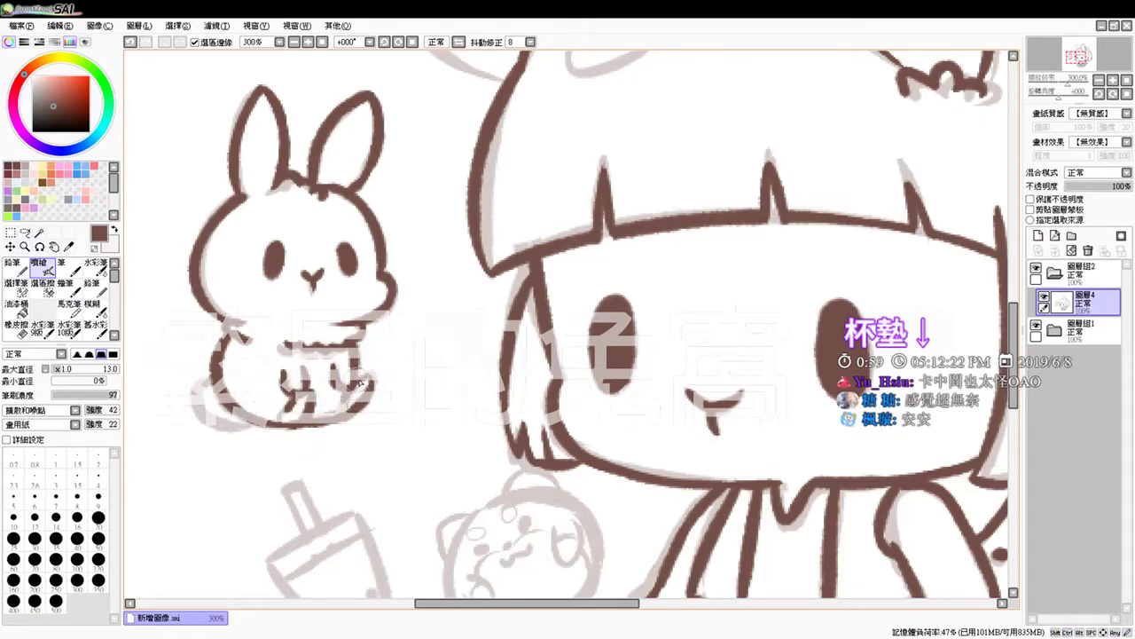
pyautogui.moveTo(286, 413); pyautogui.dragTo(298, 392)
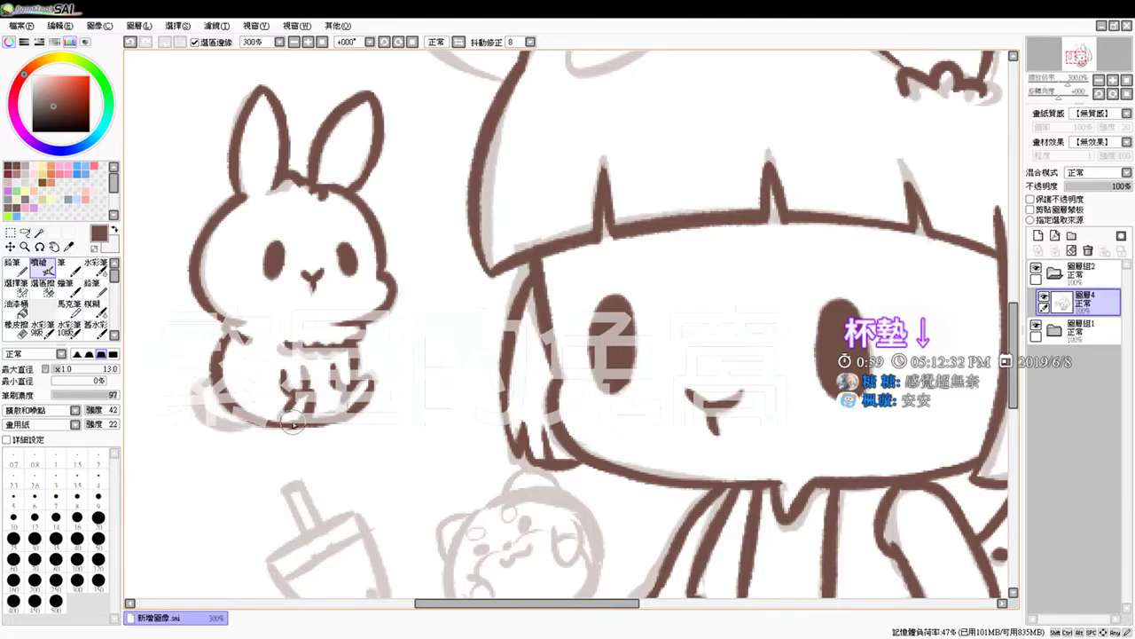
pyautogui.moveTo(274, 382)
pyautogui.mouseDown()
pyautogui.moveTo(289, 375)
pyautogui.moveTo(290, 407)
pyautogui.mouseUp()
# Step: Ink the rounded bump at the rear lower corner of the rabbit doodle's body
pyautogui.moveTo(209, 376)
pyautogui.mouseDown()
pyautogui.moveTo(224, 411)
pyautogui.moveTo(198, 410)
pyautogui.moveTo(222, 421)
pyautogui.mouseUp()
pyautogui.hotkey('ctrl', 'z')
pyautogui.moveTo(202, 415); pyautogui.dragTo(223, 424)
pyautogui.moveTo(215, 423)
pyautogui.mouseDown()
pyautogui.moveTo(254, 422)
pyautogui.moveTo(200, 401)
pyautogui.moveTo(197, 413)
pyautogui.moveTo(229, 422)
pyautogui.moveTo(253, 413)
pyautogui.moveTo(234, 424)
pyautogui.mouseUp()
pyautogui.hotkey('ctrl', 'z')
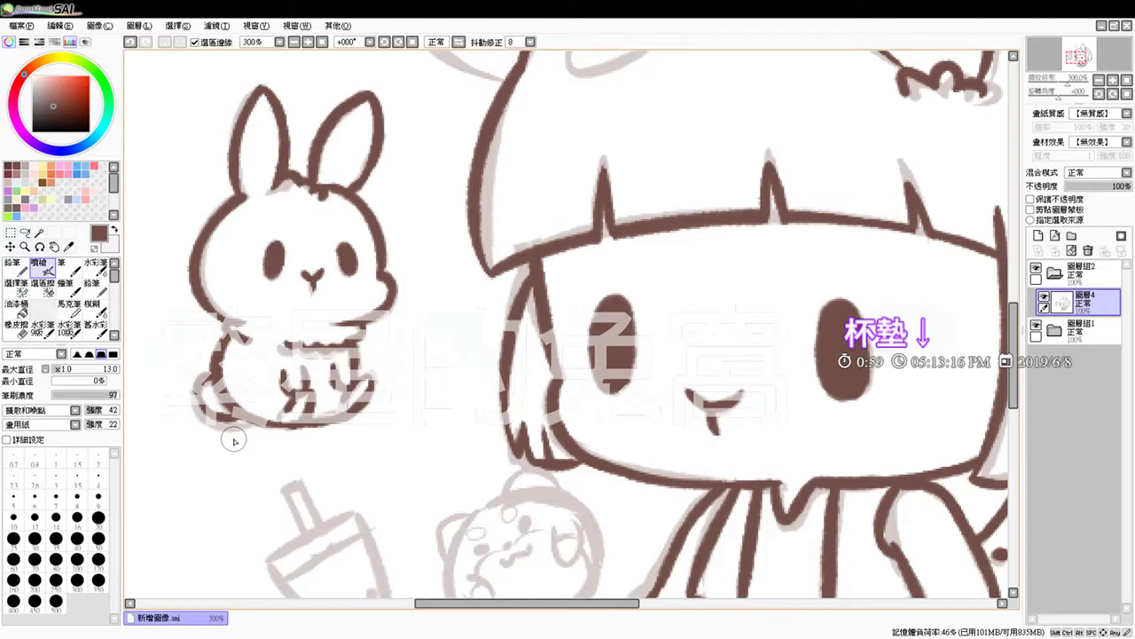
# Step: Touch up the rabbit doodle's scalloped chest fur, alternating between the eraser and the airbrush
pyautogui.press('e')
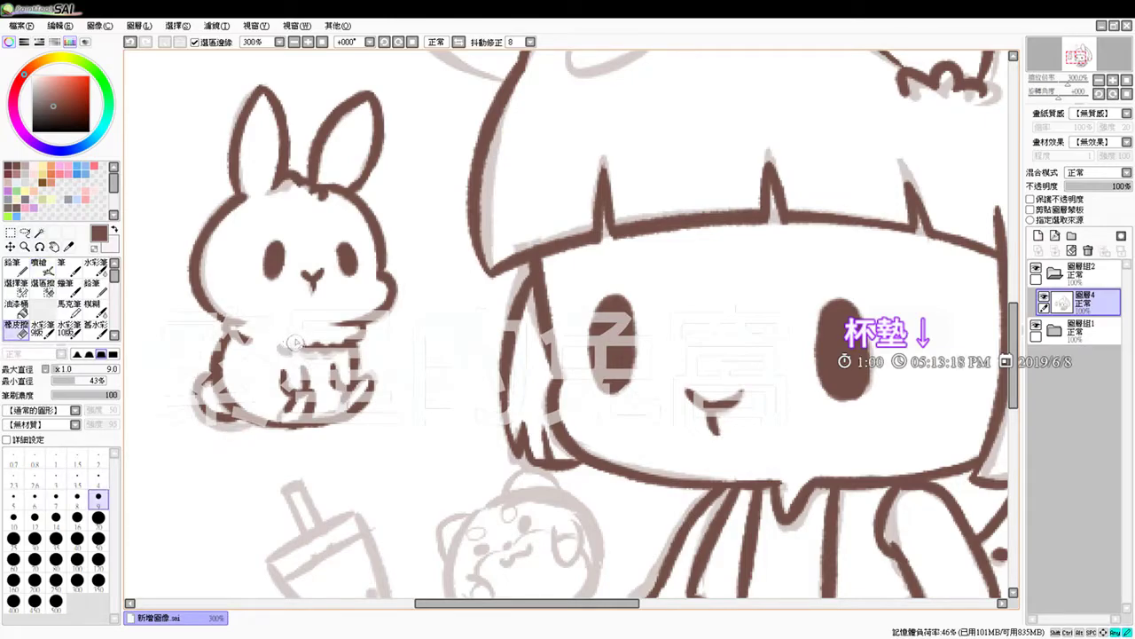
pyautogui.press('e')
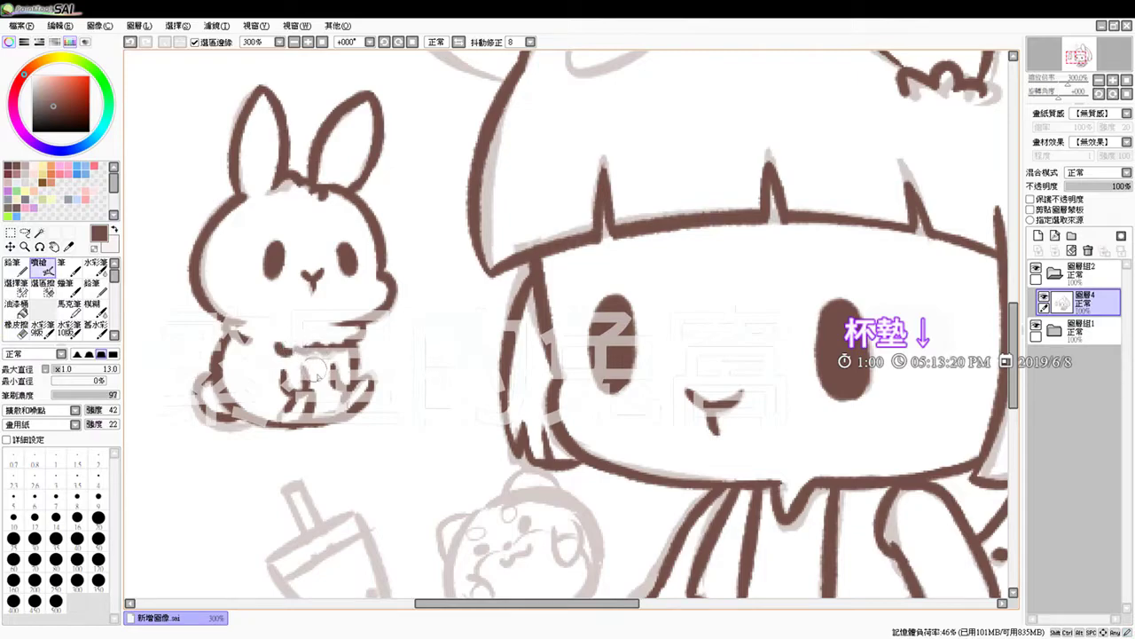
pyautogui.press('e')
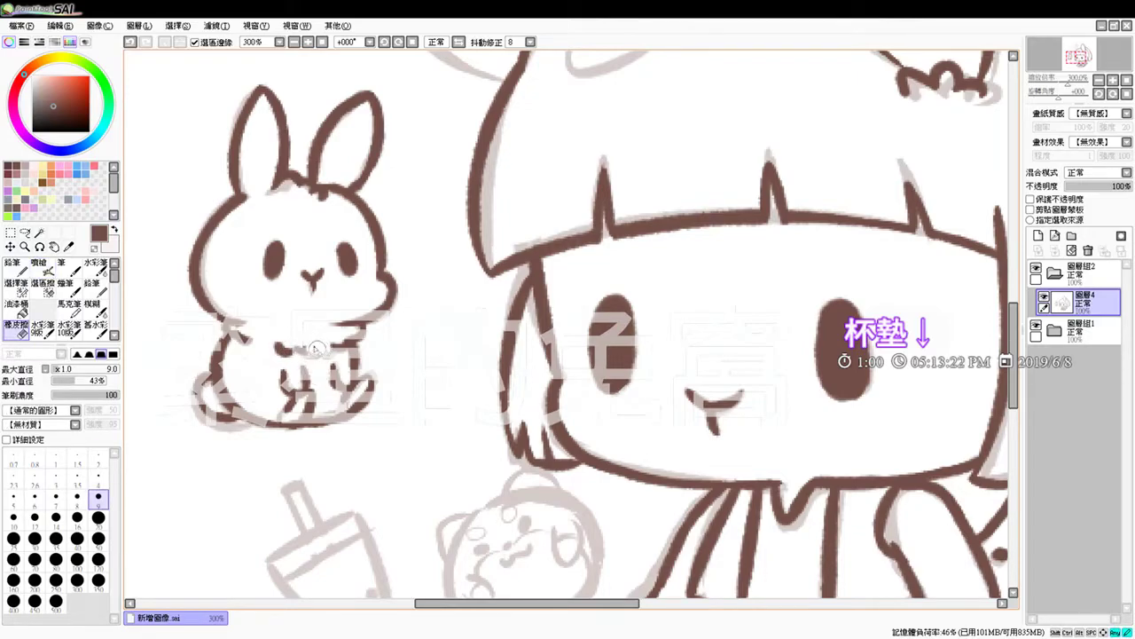
pyautogui.press('e')
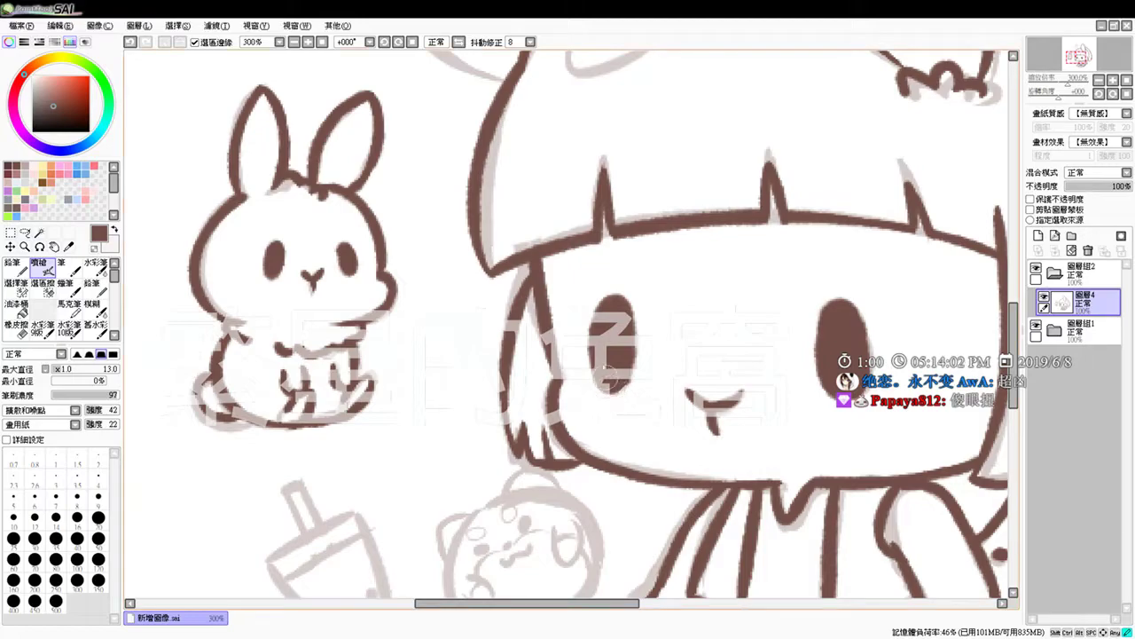
# Step: Ink the slanted sides and top rim of the bubble tea cup doodle below the rabbit
pyautogui.moveTo(626, 430); pyautogui.dragTo(567, 386)
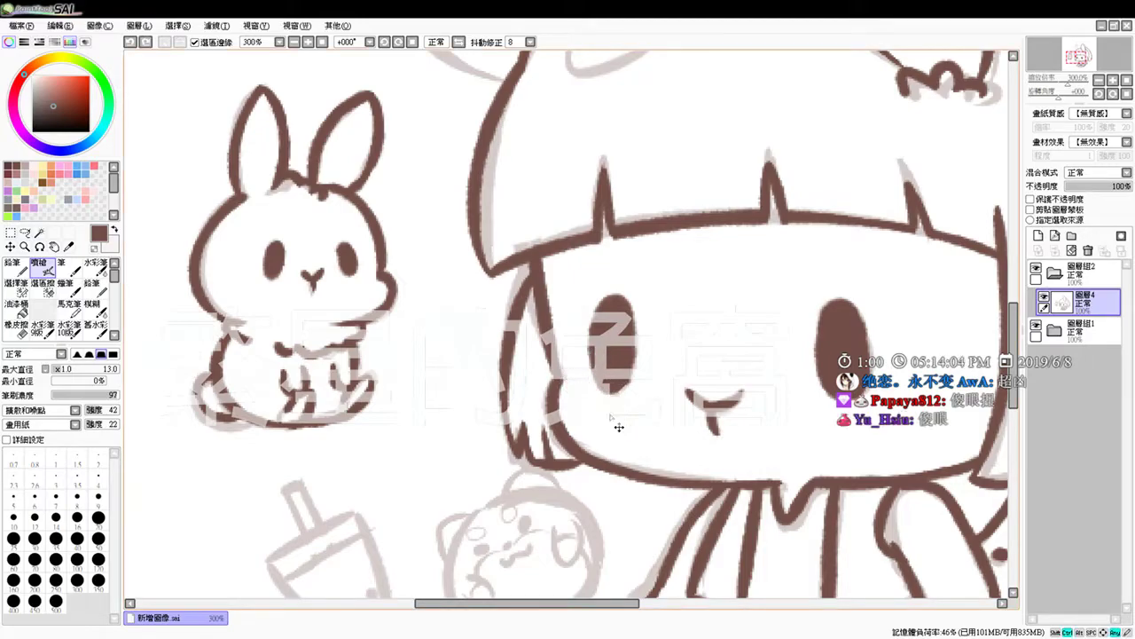
pyautogui.hotkey('ctrl', 'z')
pyautogui.moveTo(608, 443); pyautogui.dragTo(546, 326)
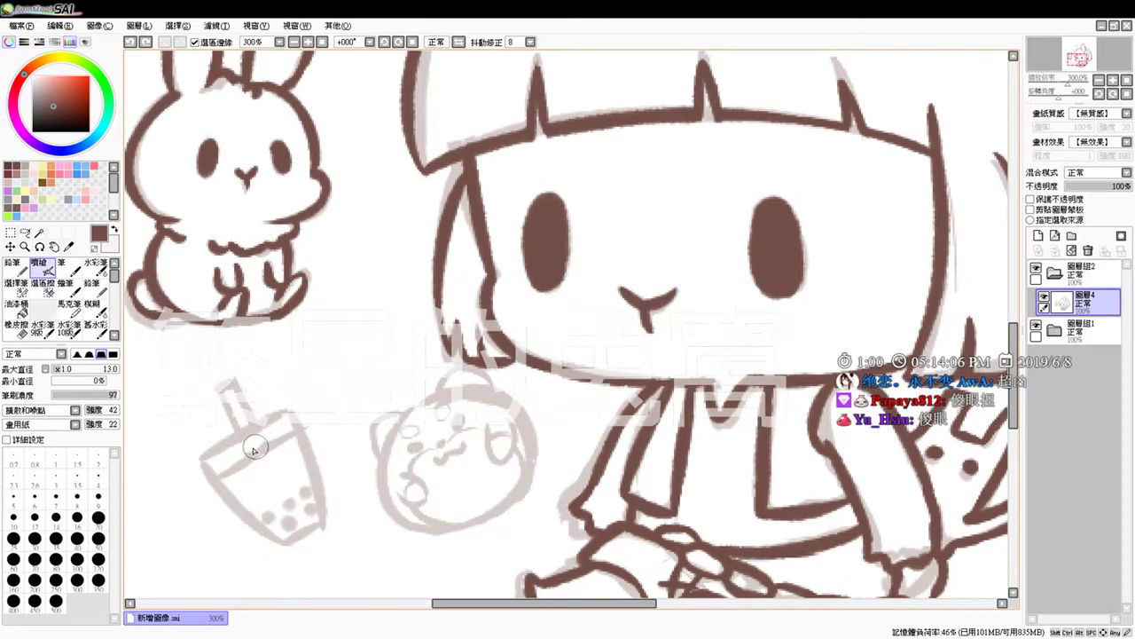
pyautogui.moveTo(205, 463); pyautogui.dragTo(285, 536)
pyautogui.hotkey('ctrl', 'z')
pyautogui.hotkey('ctrl', 'z')
pyautogui.moveTo(204, 454); pyautogui.dragTo(282, 538)
pyautogui.moveTo(204, 455); pyautogui.dragTo(297, 390)
pyautogui.hotkey('ctrl', 'z')
pyautogui.moveTo(206, 456)
pyautogui.mouseDown()
pyautogui.moveTo(296, 405)
pyautogui.moveTo(285, 414)
pyautogui.moveTo(321, 516)
pyautogui.mouseUp()
pyautogui.hotkey('ctrl', 'z')
pyautogui.moveTo(289, 406)
pyautogui.mouseDown()
pyautogui.moveTo(328, 517)
pyautogui.moveTo(279, 545)
pyautogui.moveTo(331, 514)
pyautogui.mouseUp()
pyautogui.hotkey('ctrl', 'z')
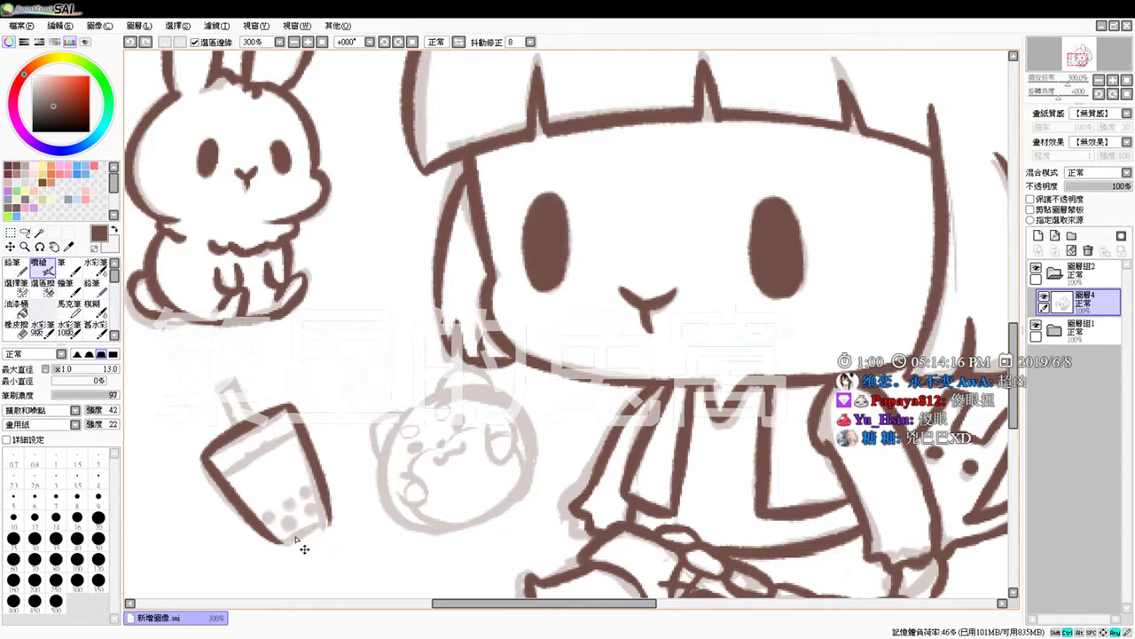
# Step: Ink the bubble tea cup's bottom edge and clean up its lower corner with the eraser
pyautogui.moveTo(276, 539); pyautogui.dragTo(332, 517)
pyautogui.hotkey('ctrl', 'z')
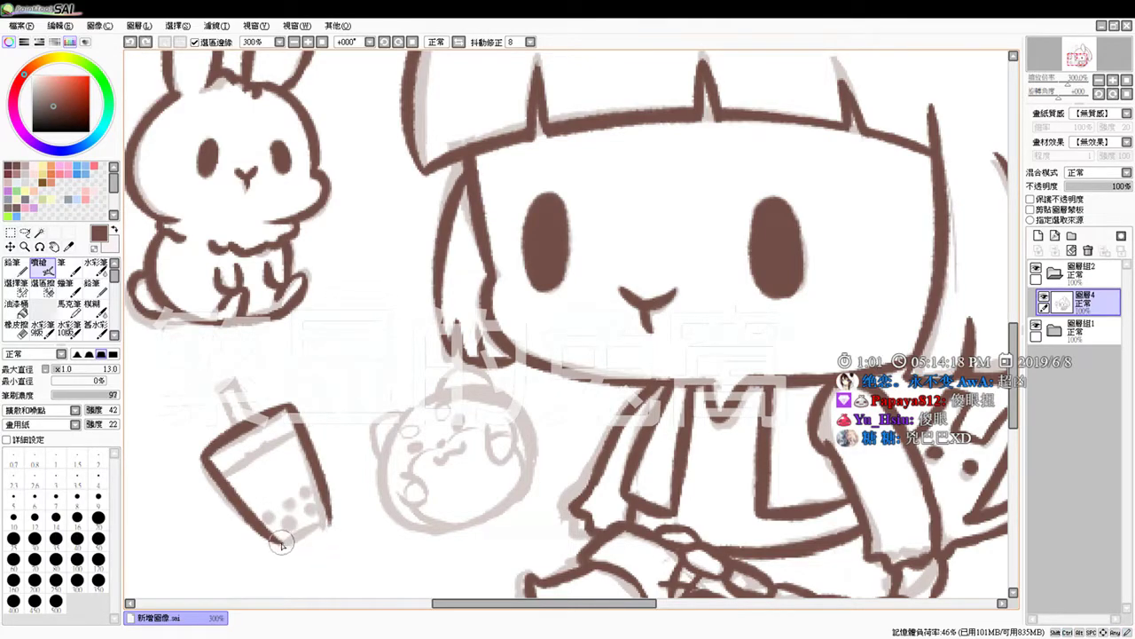
pyautogui.press('e')
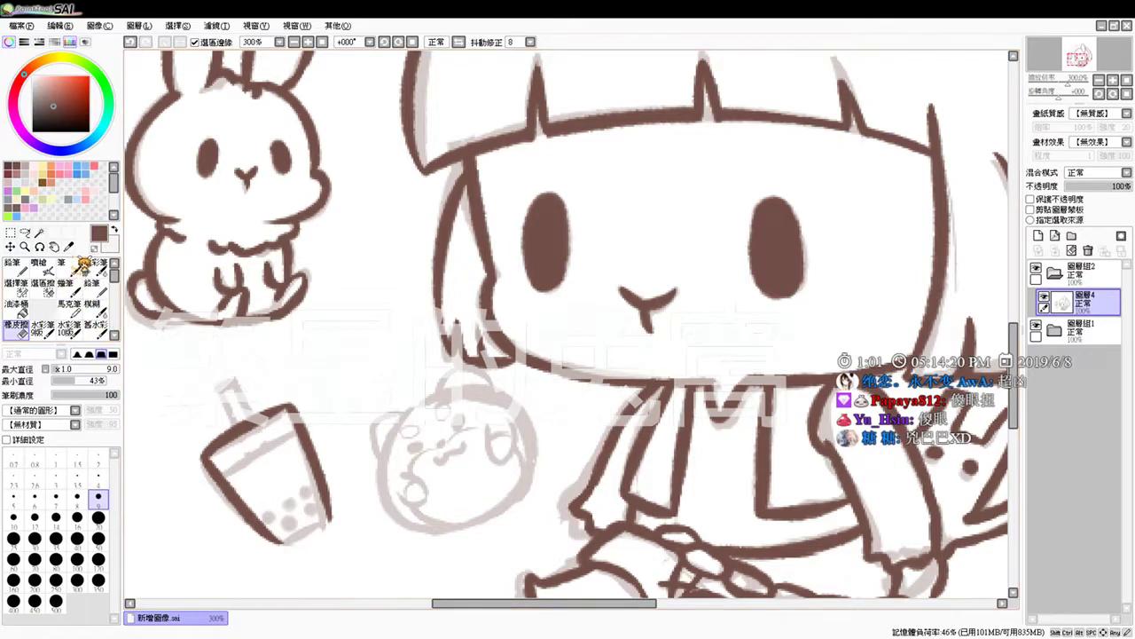
pyautogui.press('e')
pyautogui.moveTo(266, 536)
pyautogui.mouseDown()
pyautogui.moveTo(298, 540)
pyautogui.moveTo(330, 507)
pyautogui.moveTo(325, 523)
pyautogui.moveTo(335, 522)
pyautogui.moveTo(309, 533)
pyautogui.mouseUp()
pyautogui.hotkey('ctrl', 'z')
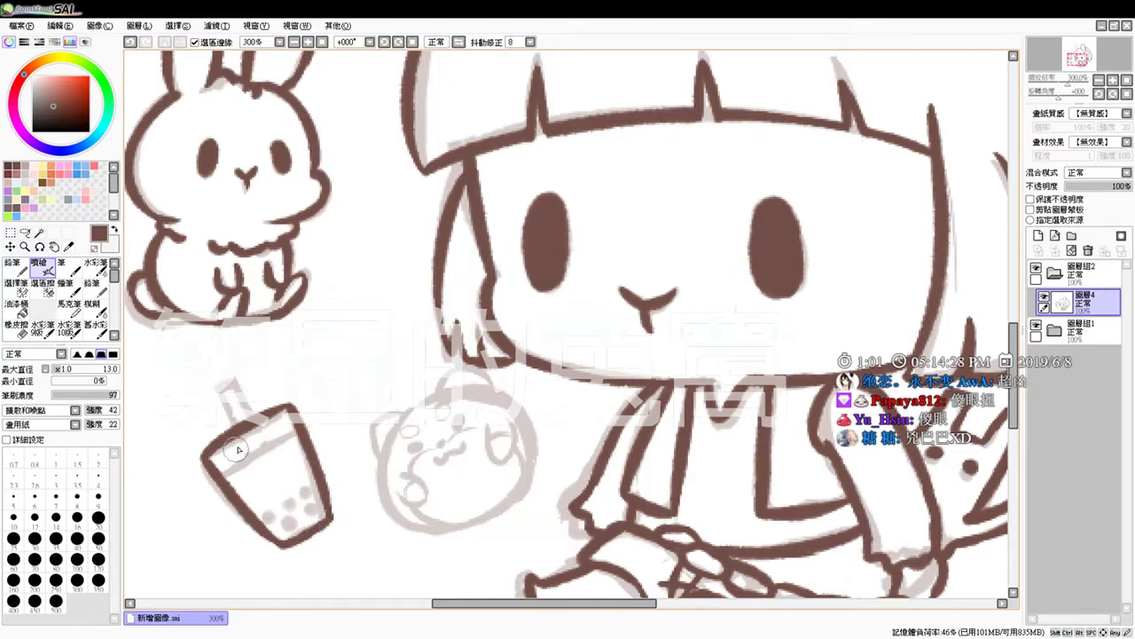
# Step: Ink the drink's surface line inside the bubble tea cup and the straw sticking out of its top
pyautogui.moveTo(211, 463); pyautogui.dragTo(289, 435)
pyautogui.hotkey('ctrl', 'z')
pyautogui.moveTo(219, 472)
pyautogui.mouseDown()
pyautogui.moveTo(232, 423)
pyautogui.moveTo(217, 381)
pyautogui.moveTo(221, 393)
pyautogui.moveTo(238, 374)
pyautogui.moveTo(251, 418)
pyautogui.mouseUp()
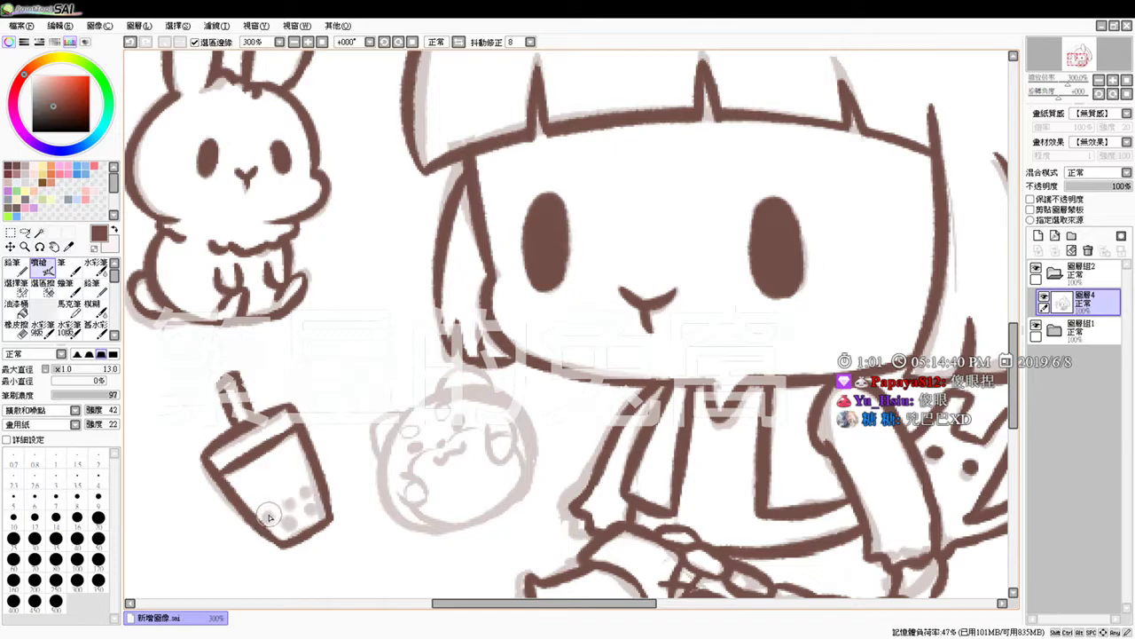
# Step: Dot the tapioca pearls at the bottom of the bubble tea cup, using a brush size of 7
pyautogui.moveTo(300, 507); pyautogui.dragTo(289, 506)
pyautogui.click(304, 493)
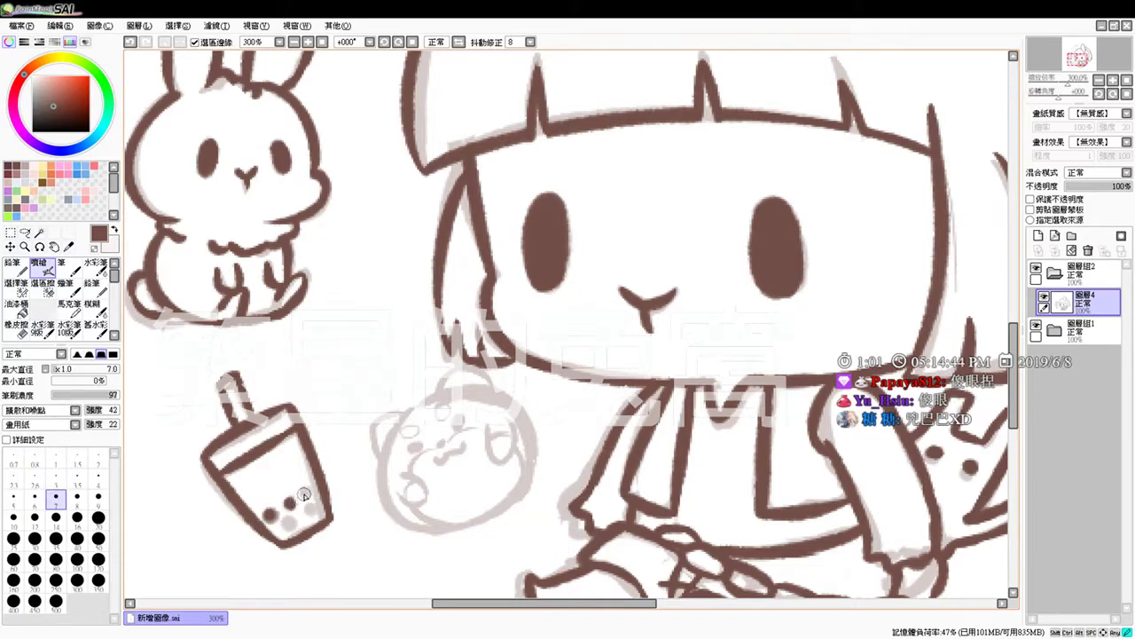
pyautogui.click(287, 525)
pyautogui.click(304, 515)
pyautogui.click(314, 503)
pyautogui.click(316, 511)
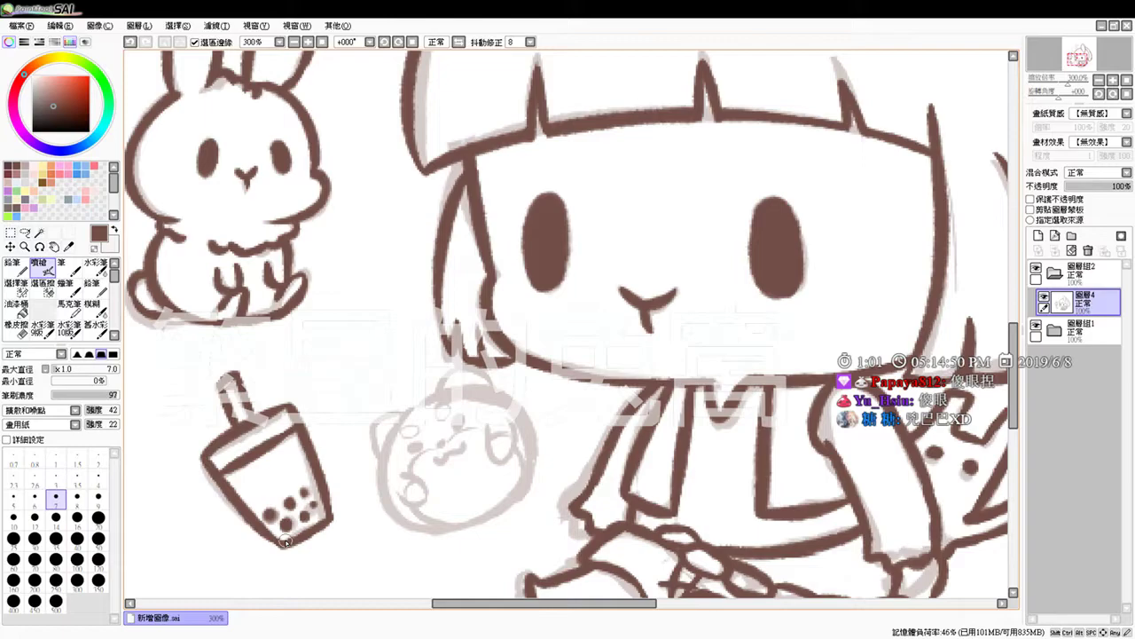
pyautogui.click(314, 506)
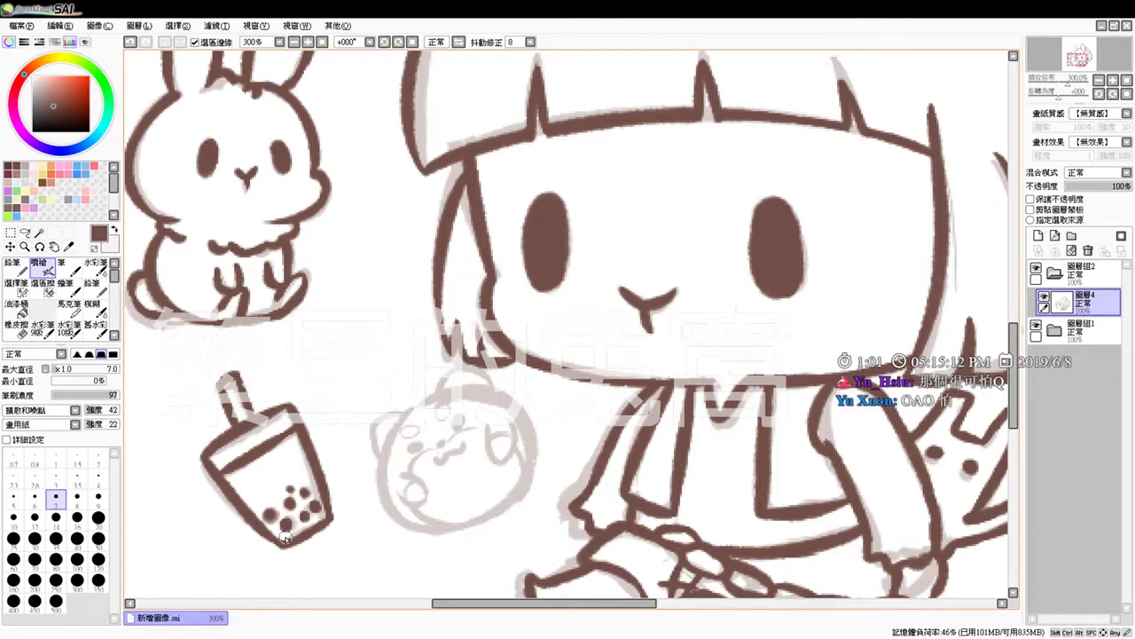
# Step: Undo the last tapioca pearl and touch up the drink's surface line in the bubble tea cup
pyautogui.hotkey('ctrl', 'z')
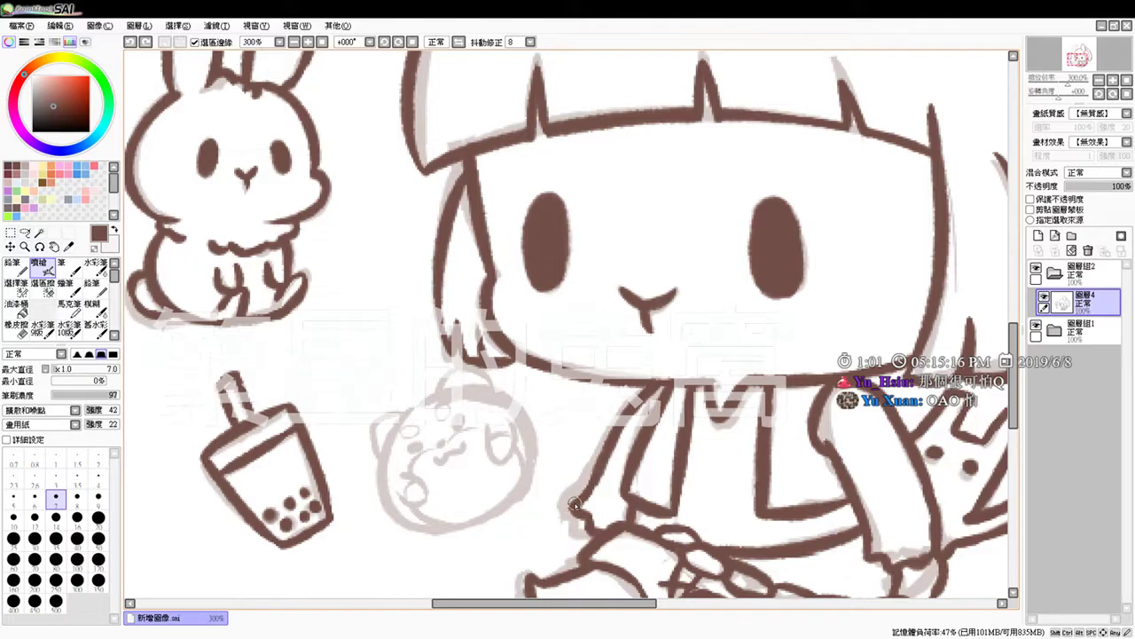
pyautogui.moveTo(226, 475); pyautogui.dragTo(240, 468)
pyautogui.moveTo(292, 428); pyautogui.dragTo(279, 438)
# Step: Ink the left side of the round bear doodle's outline beside the bubble tea cup
pyautogui.press('space')
pyautogui.moveTo(292, 478); pyautogui.dragTo(181, 347)
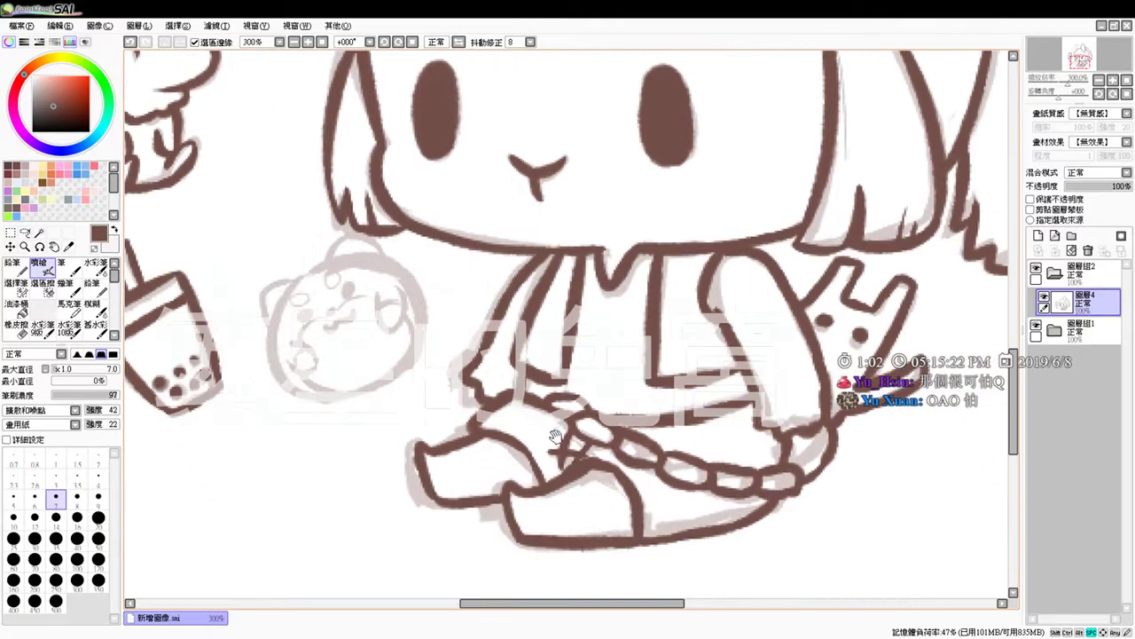
pyautogui.moveTo(740, 435); pyautogui.dragTo(746, 516)
pyautogui.moveTo(772, 462); pyautogui.dragTo(670, 526)
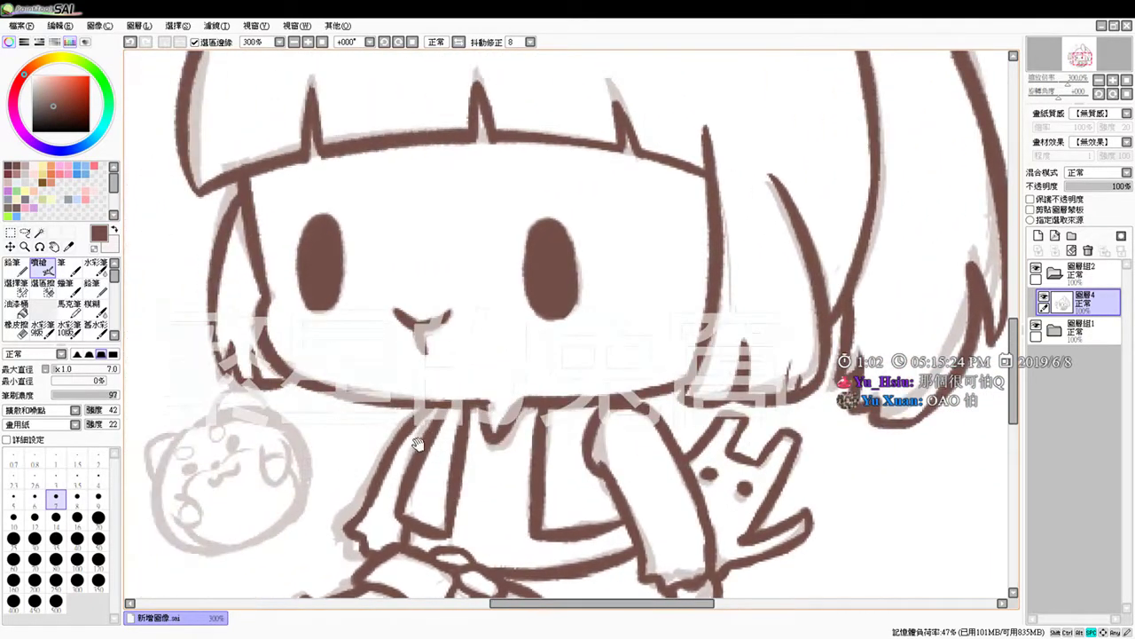
pyautogui.moveTo(417, 446); pyautogui.dragTo(496, 451)
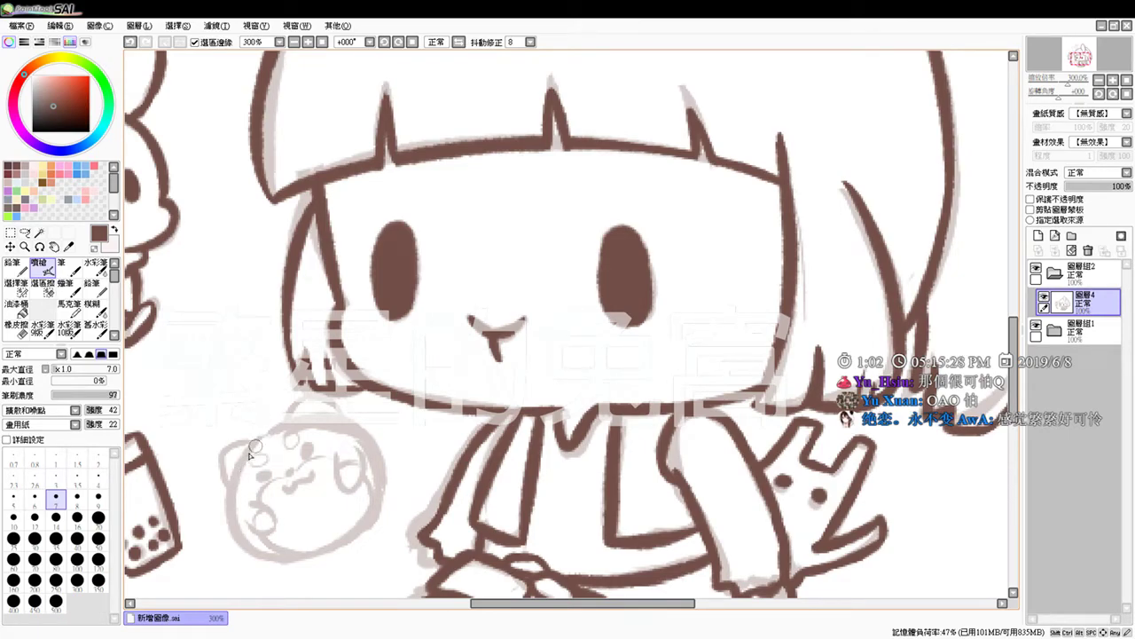
pyautogui.moveTo(257, 442)
pyautogui.mouseDown()
pyautogui.moveTo(223, 525)
pyautogui.moveTo(252, 558)
pyautogui.mouseUp()
pyautogui.hotkey('ctrl', 'z')
pyautogui.moveTo(259, 440); pyautogui.dragTo(280, 561)
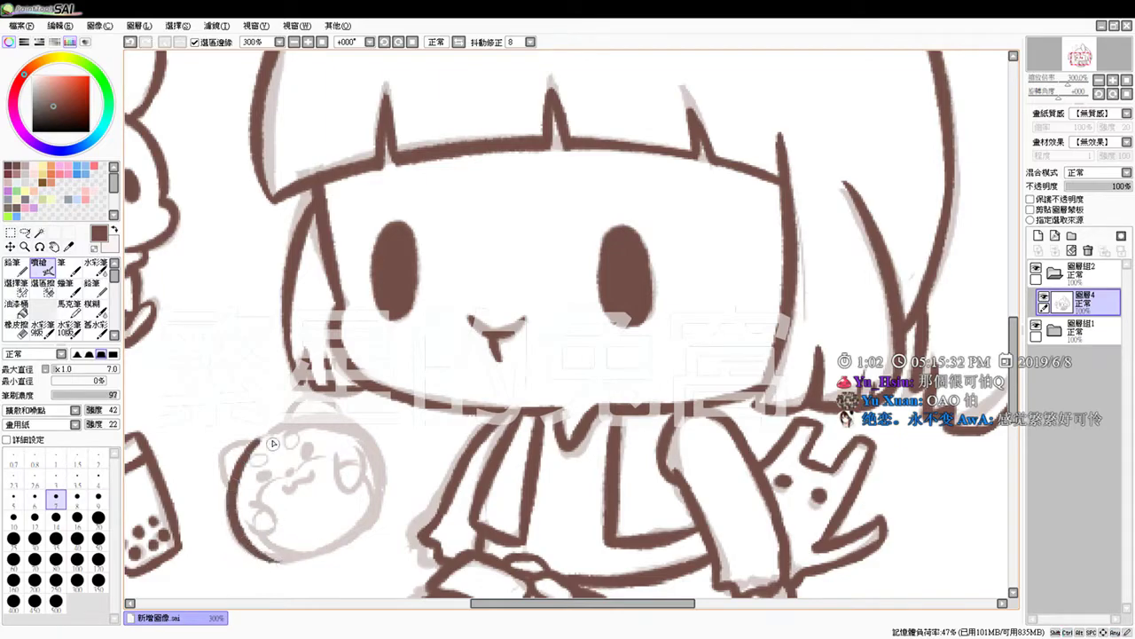
# Step: Ink the top and right side of the round bear doodle's outline, redoing strokes until the curve is smooth
pyautogui.moveTo(250, 451)
pyautogui.mouseDown()
pyautogui.moveTo(302, 431)
pyautogui.moveTo(253, 449)
pyautogui.moveTo(330, 420)
pyautogui.moveTo(327, 432)
pyautogui.moveTo(314, 423)
pyautogui.moveTo(287, 431)
pyautogui.moveTo(379, 445)
pyautogui.mouseUp()
pyautogui.hotkey('ctrl', 'z')
pyautogui.hotkey('ctrl', 'z')
pyautogui.moveTo(288, 425); pyautogui.dragTo(384, 454)
pyautogui.hotkey('ctrl', 'z')
pyautogui.moveTo(298, 424); pyautogui.dragTo(369, 439)
pyautogui.hotkey('ctrl', 'z')
pyautogui.moveTo(302, 422); pyautogui.dragTo(387, 477)
pyautogui.moveTo(342, 430)
pyautogui.mouseDown()
pyautogui.moveTo(381, 457)
pyautogui.moveTo(384, 490)
pyautogui.mouseUp()
pyautogui.hotkey('ctrl', 'z')
pyautogui.hotkey('ctrl', 'z')
pyautogui.moveTo(324, 428); pyautogui.dragTo(381, 488)
pyautogui.hotkey('ctrl', 'z')
pyautogui.hotkey('ctrl', 'z')
pyautogui.moveTo(322, 427)
pyautogui.mouseDown()
pyautogui.moveTo(375, 487)
pyautogui.moveTo(319, 426)
pyautogui.moveTo(380, 472)
pyautogui.moveTo(371, 463)
pyautogui.moveTo(363, 530)
pyautogui.mouseUp()
pyautogui.hotkey('ctrl', 'z')
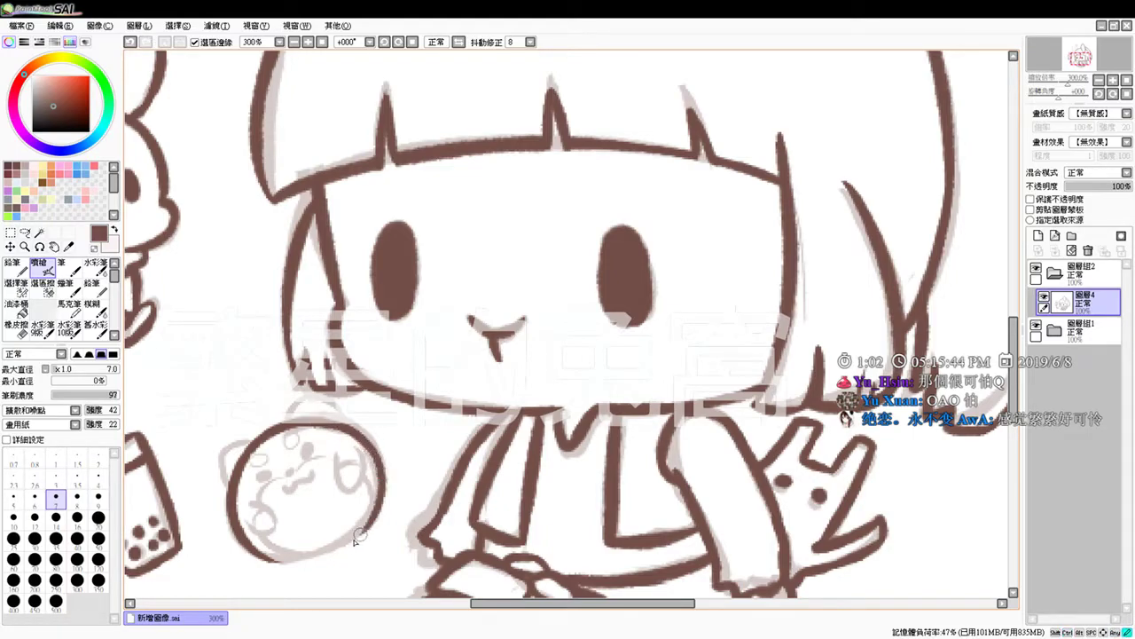
# Step: Close the round bear doodle's outline with a smooth curve along its bottom
pyautogui.moveTo(241, 531); pyautogui.dragTo(353, 541)
pyautogui.hotkey('ctrl', 'z')
pyautogui.moveTo(238, 530)
pyautogui.mouseDown()
pyautogui.moveTo(310, 558)
pyautogui.moveTo(350, 535)
pyautogui.moveTo(318, 559)
pyautogui.moveTo(380, 506)
pyautogui.moveTo(376, 515)
pyautogui.moveTo(378, 495)
pyautogui.moveTo(287, 560)
pyautogui.moveTo(378, 519)
pyautogui.mouseUp()
pyautogui.hotkey('ctrl', 'z')
pyautogui.hotkey('ctrl', 'z')
pyautogui.hotkey('ctrl', 'z')
pyautogui.moveTo(301, 560)
pyautogui.mouseDown()
pyautogui.moveTo(347, 543)
pyautogui.moveTo(360, 526)
pyautogui.moveTo(304, 557)
pyautogui.moveTo(352, 542)
pyautogui.moveTo(376, 506)
pyautogui.moveTo(308, 557)
pyautogui.mouseUp()
pyautogui.hotkey('ctrl', 'z')
pyautogui.hotkey('ctrl', 'z')
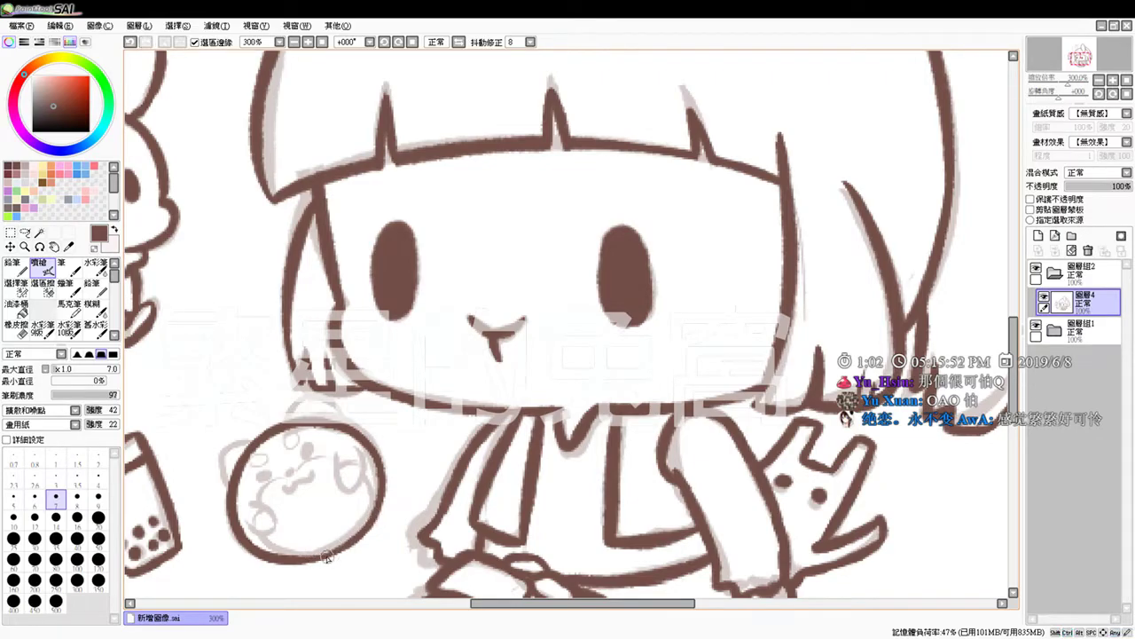
# Step: Ink the bear doodle's two small paws inside the round body
pyautogui.moveTo(253, 500); pyautogui.dragTo(280, 523)
pyautogui.hotkey('ctrl', 'z')
pyautogui.moveTo(336, 456)
pyautogui.mouseDown()
pyautogui.moveTo(359, 482)
pyautogui.moveTo(368, 458)
pyautogui.moveTo(357, 448)
pyautogui.moveTo(353, 488)
pyautogui.moveTo(360, 470)
pyautogui.moveTo(344, 484)
pyautogui.moveTo(361, 458)
pyautogui.mouseUp()
pyautogui.hotkey('ctrl', 'z')
pyautogui.hotkey('ctrl', 'z')
pyautogui.hotkey('ctrl', 'z')
pyautogui.hotkey('ctrl', 'z')
pyautogui.hotkey('ctrl', 'z')
pyautogui.moveTo(264, 531); pyautogui.dragTo(255, 514)
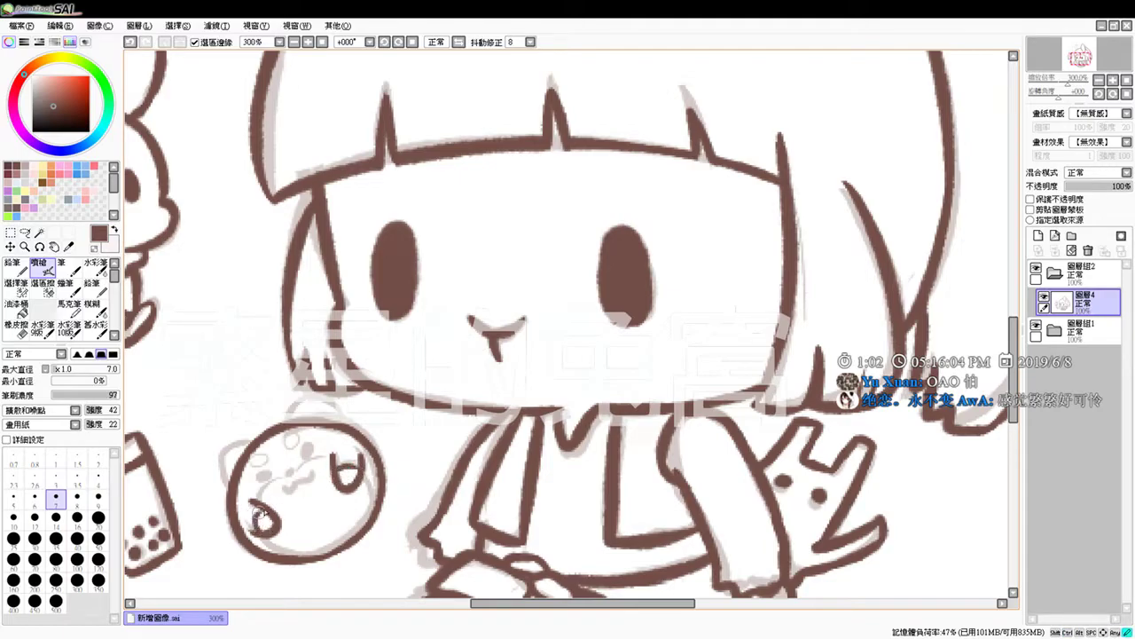
# Step: Ink the bear doodle's two ears and its facial features: eyes, nose and mouth
pyautogui.moveTo(291, 422)
pyautogui.mouseDown()
pyautogui.moveTo(339, 416)
pyautogui.moveTo(294, 423)
pyautogui.moveTo(331, 407)
pyautogui.moveTo(351, 415)
pyautogui.moveTo(331, 410)
pyautogui.moveTo(346, 427)
pyautogui.moveTo(322, 405)
pyautogui.moveTo(302, 409)
pyautogui.moveTo(327, 408)
pyautogui.moveTo(309, 408)
pyautogui.moveTo(349, 428)
pyautogui.mouseUp()
pyautogui.hotkey('ctrl', 'z')
pyautogui.hotkey('ctrl', 'z')
pyautogui.hotkey('ctrl', 'z')
pyautogui.hotkey('ctrl', 'z')
pyautogui.moveTo(229, 487)
pyautogui.mouseDown()
pyautogui.moveTo(226, 460)
pyautogui.moveTo(232, 475)
pyautogui.moveTo(233, 444)
pyautogui.moveTo(247, 446)
pyautogui.moveTo(234, 442)
pyautogui.moveTo(257, 442)
pyautogui.moveTo(235, 444)
pyautogui.moveTo(263, 477)
pyautogui.mouseUp()
pyautogui.moveTo(309, 449); pyautogui.dragTo(291, 474)
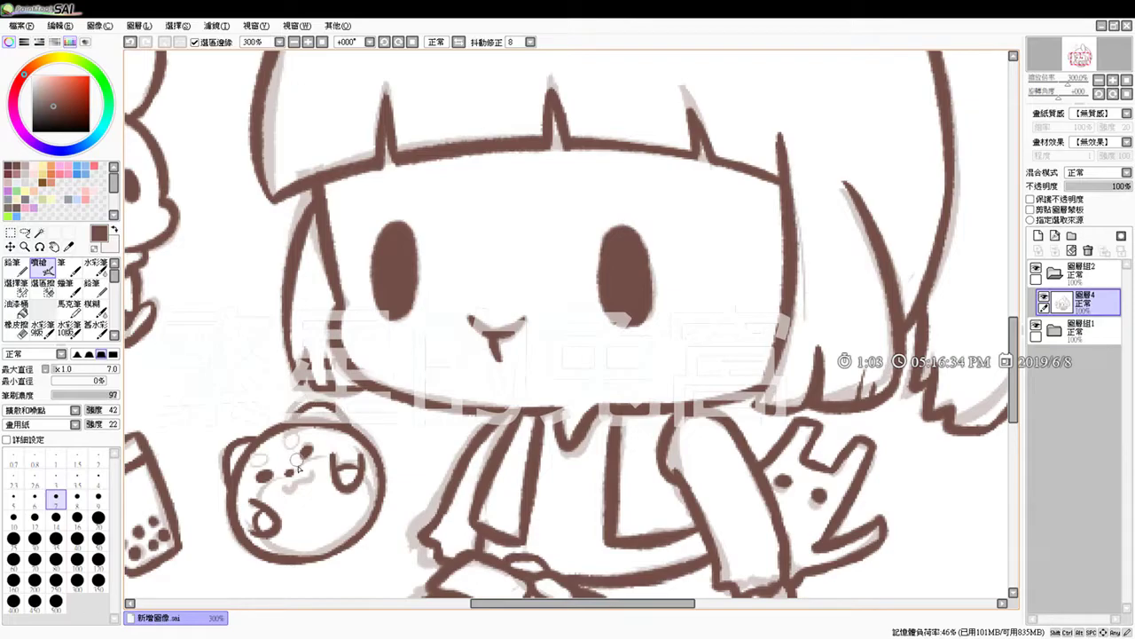
pyautogui.moveTo(282, 488); pyautogui.dragTo(309, 474)
pyautogui.hotkey('ctrl', 'z')
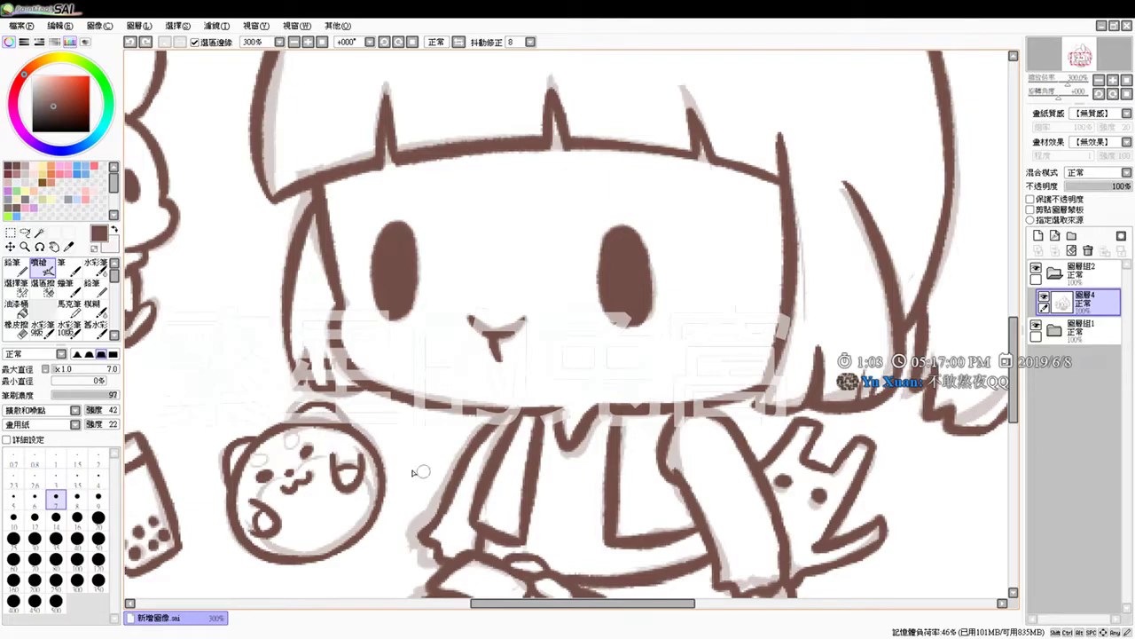
# Step: Ink the upper outer edge of the character's uninked rabbit ear, using a brush size of 11
pyautogui.moveTo(347, 473); pyautogui.dragTo(355, 472)
pyautogui.moveTo(388, 537); pyautogui.dragTo(367, 474)
pyautogui.moveTo(386, 518); pyautogui.dragTo(377, 466)
pyautogui.scroll(1, 376, 465)
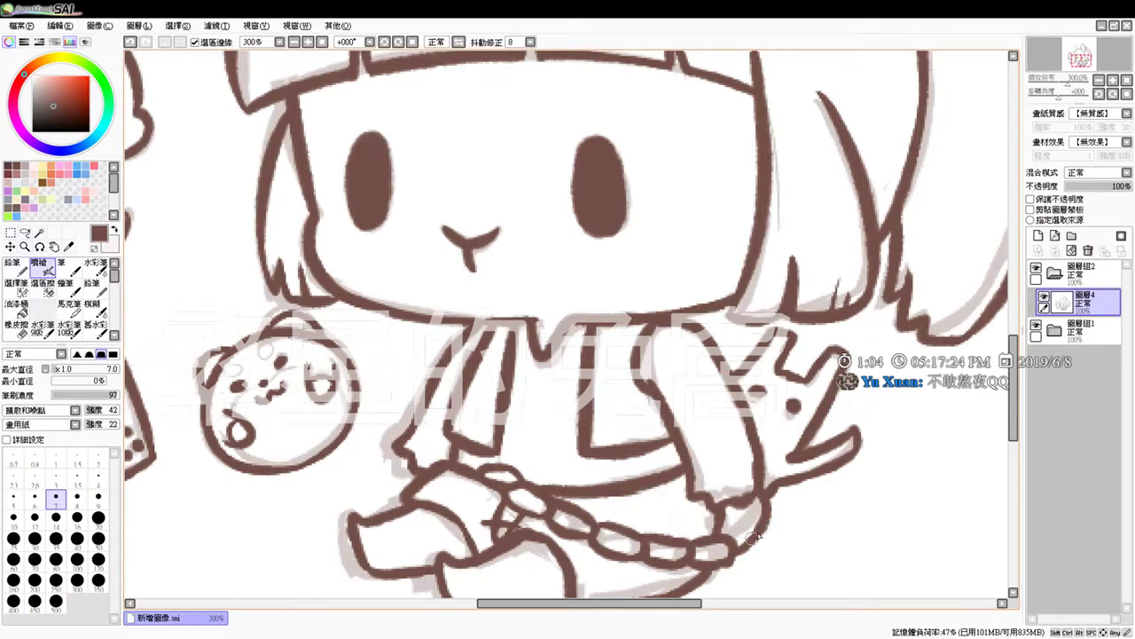
pyautogui.click(322, 42)
pyautogui.click(307, 42)
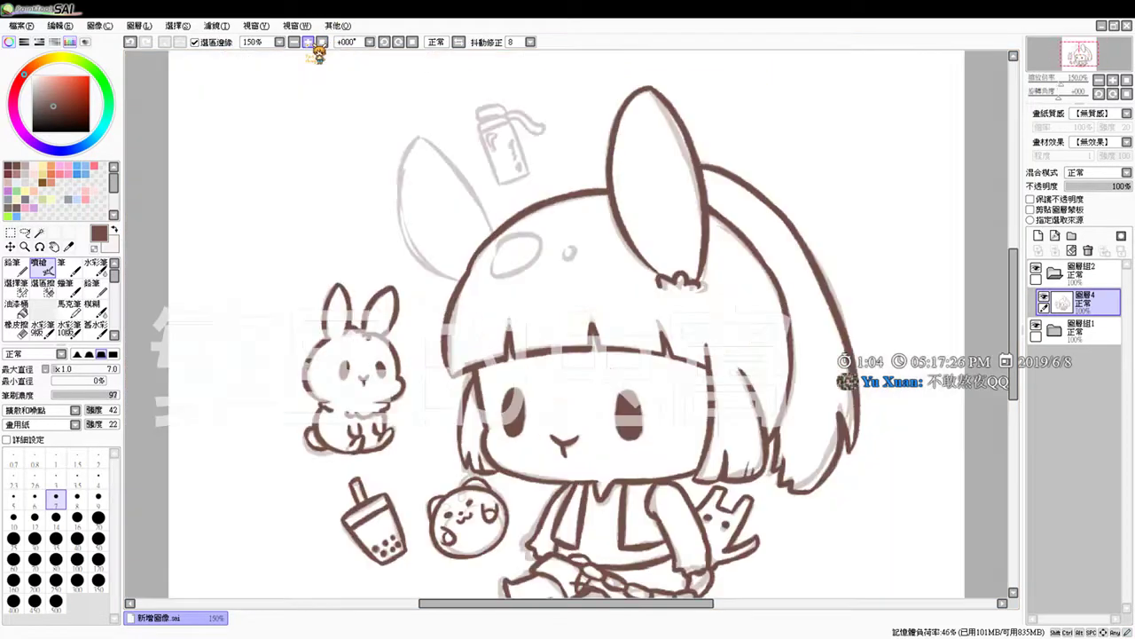
pyautogui.click(307, 42)
pyautogui.click(308, 41)
pyautogui.moveTo(318, 193); pyautogui.dragTo(399, 370)
pyautogui.moveTo(375, 203)
pyautogui.mouseDown()
pyautogui.moveTo(369, 185)
pyautogui.moveTo(380, 193)
pyautogui.mouseUp()
pyautogui.moveTo(348, 121); pyautogui.dragTo(315, 263)
pyautogui.hotkey('ctrl', 'z')
pyautogui.moveTo(346, 115)
pyautogui.mouseDown()
pyautogui.moveTo(355, 372)
pyautogui.moveTo(388, 377)
pyautogui.moveTo(319, 302)
pyautogui.moveTo(406, 392)
pyautogui.mouseUp()
pyautogui.hotkey('ctrl', 'z')
# Step: Continue the rabbit ear's outer edge down to the head, redrawing the lower curve until it is clean
pyautogui.moveTo(314, 296)
pyautogui.mouseDown()
pyautogui.moveTo(359, 364)
pyautogui.moveTo(422, 392)
pyautogui.mouseUp()
pyautogui.hotkey('ctrl', 'z')
pyautogui.moveTo(316, 300); pyautogui.dragTo(420, 394)
pyautogui.hotkey('ctrl', 'z')
pyautogui.moveTo(309, 302); pyautogui.dragTo(413, 395)
pyautogui.hotkey('ctrl', 'z')
pyautogui.moveTo(309, 303); pyautogui.dragTo(417, 397)
pyautogui.moveTo(351, 362); pyautogui.dragTo(424, 401)
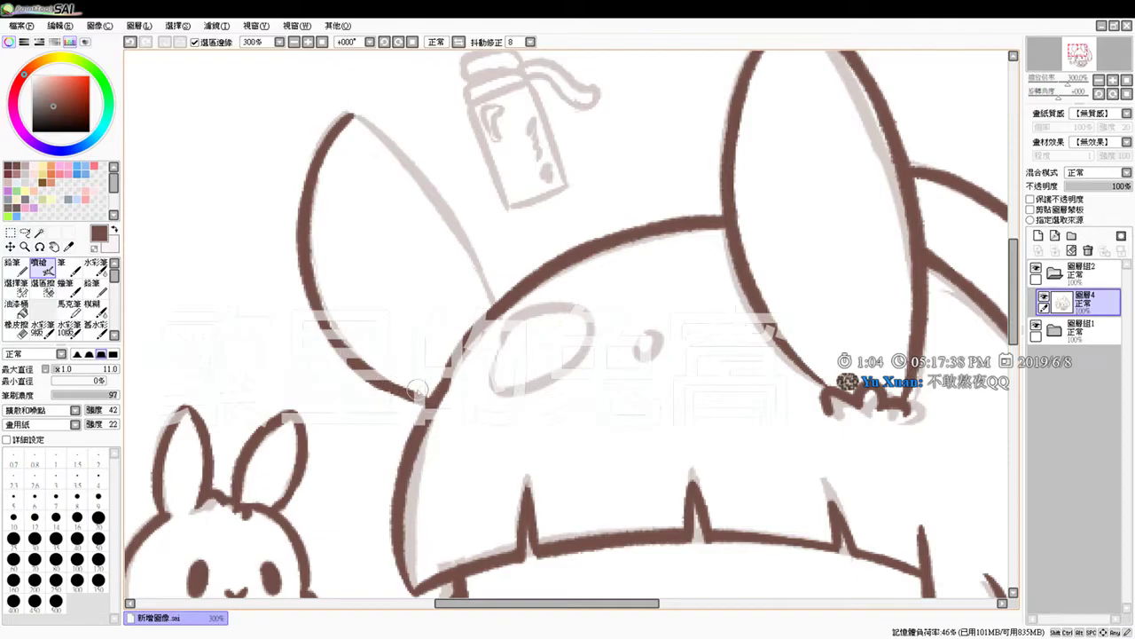
# Step: Ink the inner edge of the same rabbit ear from its tip down to the head
pyautogui.moveTo(351, 113); pyautogui.dragTo(452, 217)
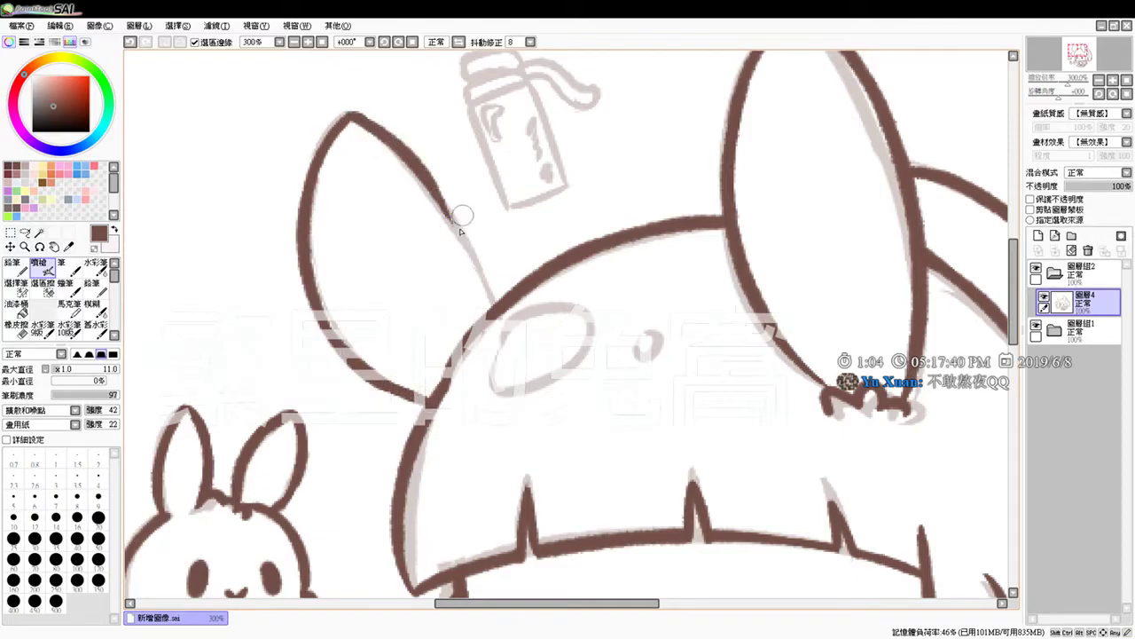
pyautogui.moveTo(425, 182); pyautogui.dragTo(487, 301)
pyautogui.moveTo(422, 168)
pyautogui.mouseDown()
pyautogui.moveTo(488, 313)
pyautogui.moveTo(487, 298)
pyautogui.mouseUp()
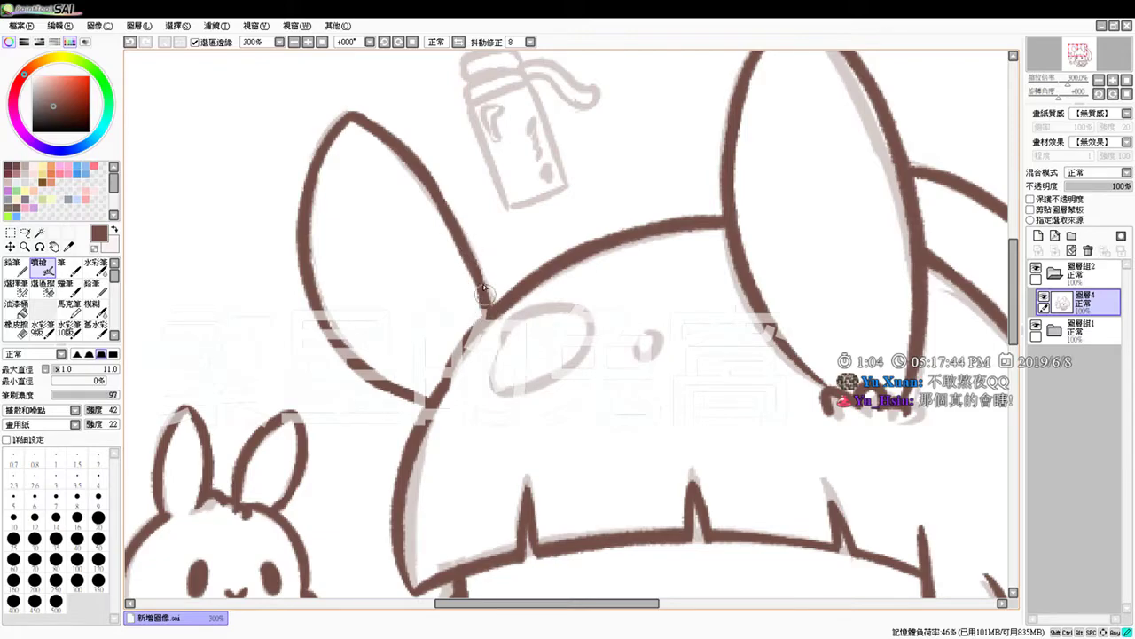
pyautogui.hotkey('ctrl', 'z')
pyautogui.moveTo(458, 244); pyautogui.dragTo(487, 307)
# Step: Reinforce the head's outline at the base of the newly inked ear and clean up the joint with the eraser
pyautogui.moveTo(820, 377)
pyautogui.mouseDown()
pyautogui.moveTo(714, 452)
pyautogui.moveTo(684, 424)
pyautogui.mouseUp()
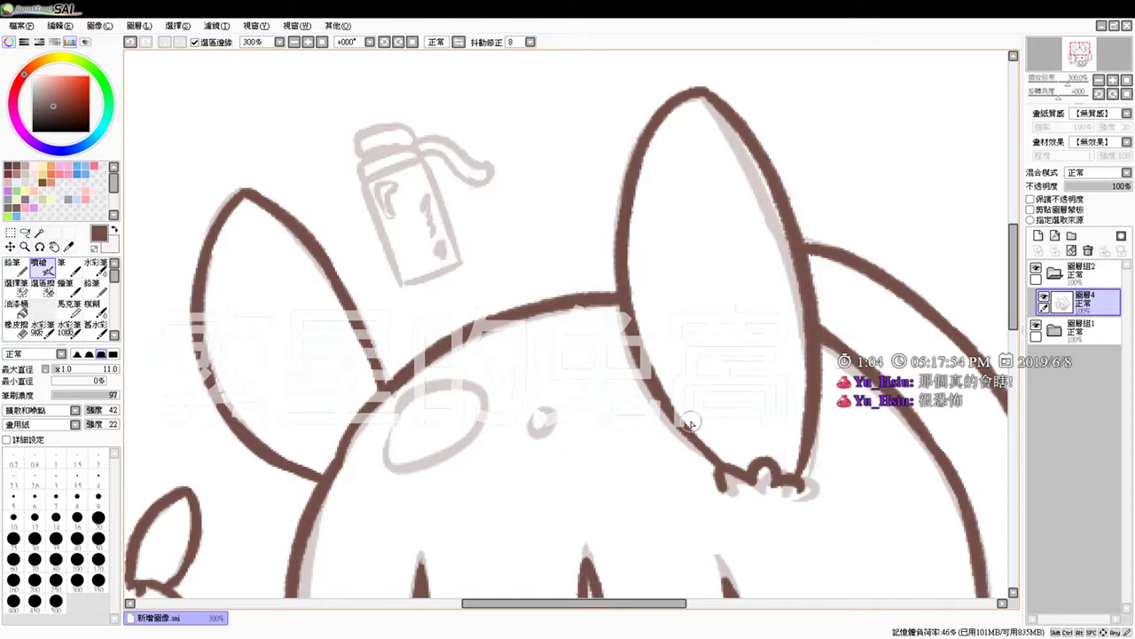
pyautogui.moveTo(340, 467); pyautogui.dragTo(363, 417)
pyautogui.hotkey('ctrl', 'z')
pyautogui.moveTo(338, 466); pyautogui.dragTo(383, 403)
pyautogui.press('e')
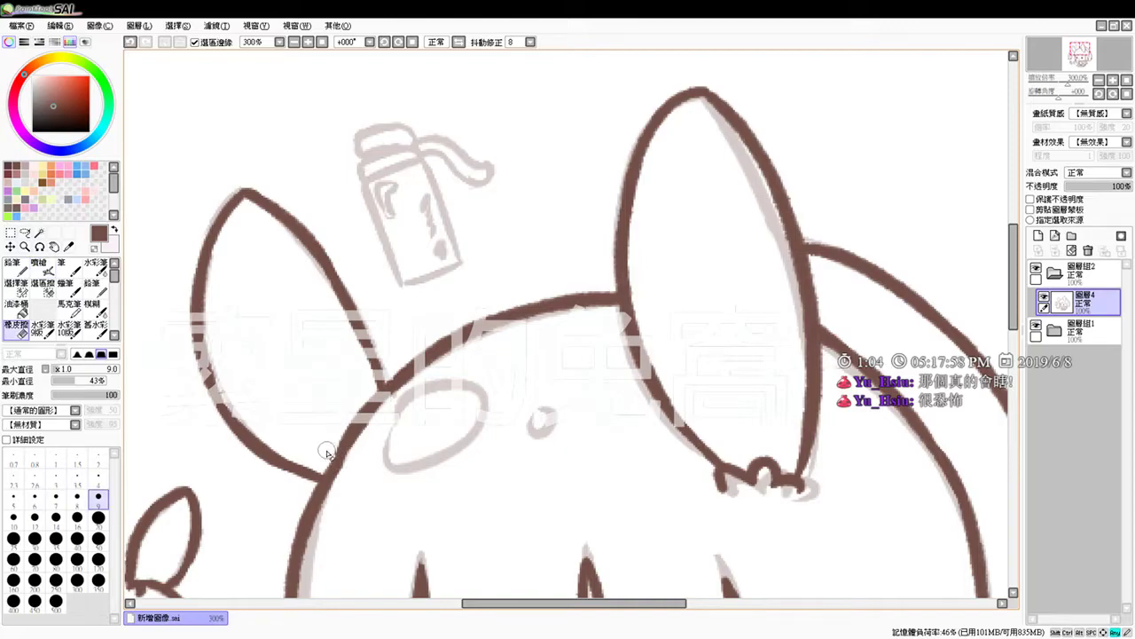
pyautogui.moveTo(330, 459)
pyautogui.mouseDown()
pyautogui.moveTo(333, 443)
pyautogui.moveTo(329, 457)
pyautogui.mouseUp()
# Step: Ink the cap and neck of the bottle doodle between the rabbit ears
pyautogui.moveTo(354, 132)
pyautogui.mouseDown()
pyautogui.moveTo(359, 148)
pyautogui.moveTo(413, 139)
pyautogui.moveTo(399, 121)
pyautogui.moveTo(371, 125)
pyautogui.moveTo(414, 124)
pyautogui.moveTo(410, 133)
pyautogui.mouseUp()
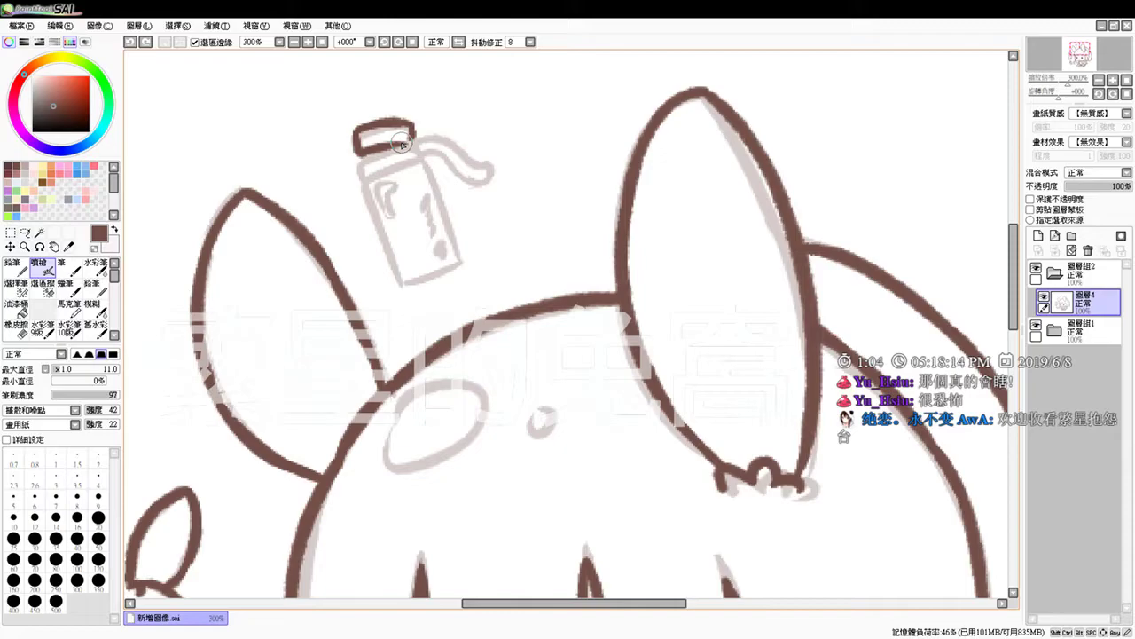
pyautogui.moveTo(367, 158)
pyautogui.mouseDown()
pyautogui.moveTo(404, 145)
pyautogui.moveTo(359, 172)
pyautogui.moveTo(376, 173)
pyautogui.mouseUp()
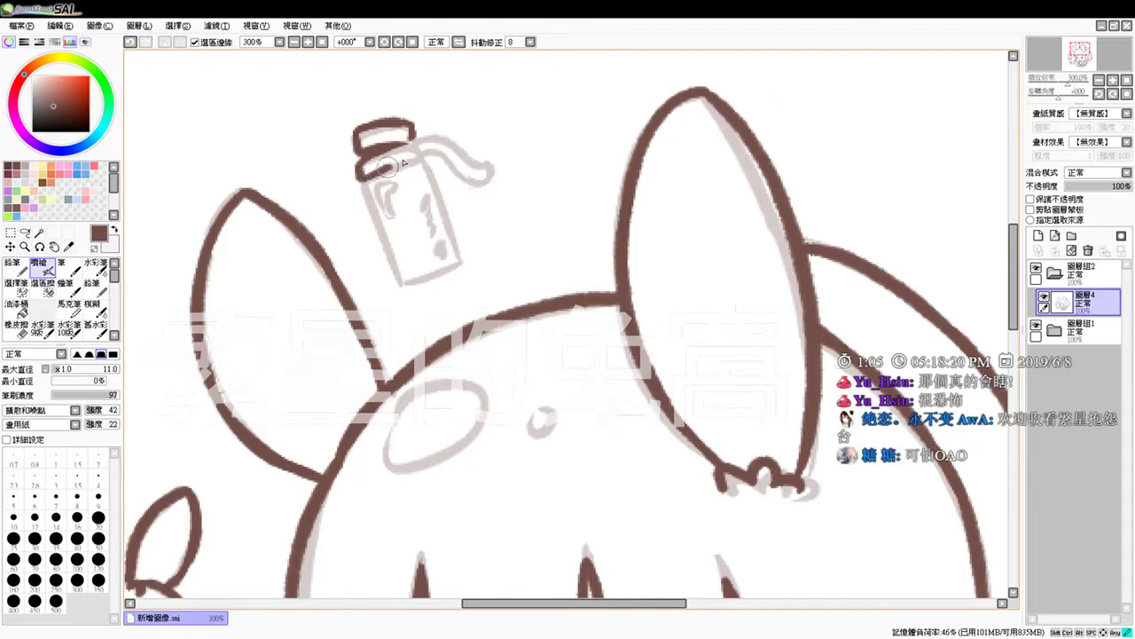
pyautogui.moveTo(369, 174)
pyautogui.mouseDown()
pyautogui.moveTo(423, 160)
pyautogui.moveTo(398, 144)
pyautogui.moveTo(421, 162)
pyautogui.mouseUp()
# Step: Ink the two long sides and the bottom edge of the bottle doodle's body
pyautogui.moveTo(364, 187); pyautogui.dragTo(401, 284)
pyautogui.moveTo(423, 158); pyautogui.dragTo(458, 262)
pyautogui.hotkey('ctrl', 'z')
pyautogui.moveTo(428, 179); pyautogui.dragTo(453, 251)
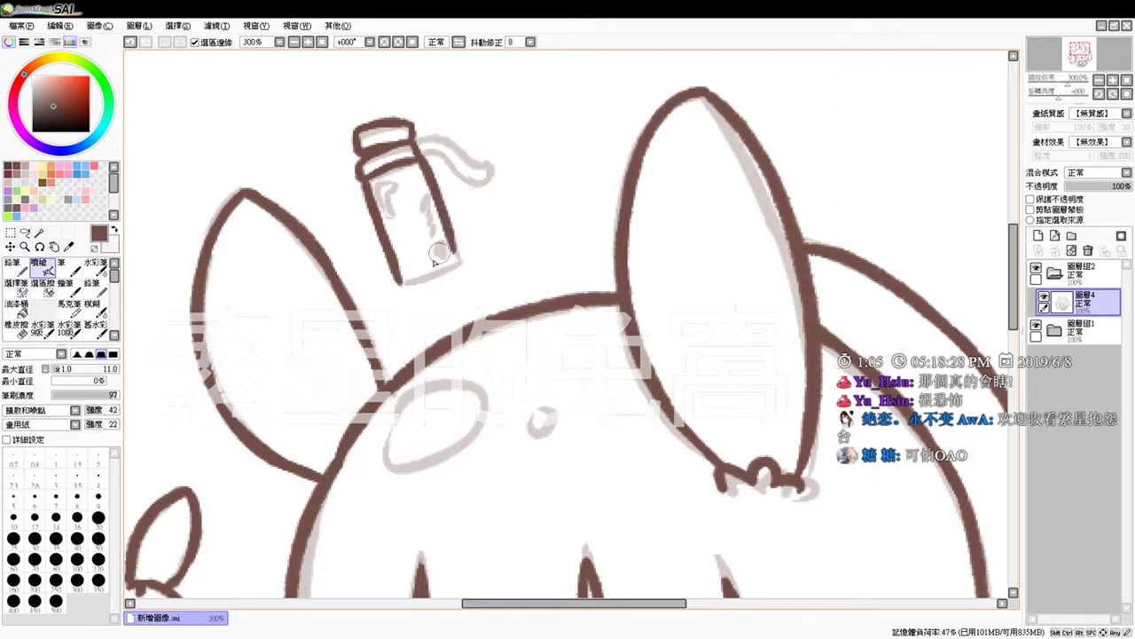
pyautogui.moveTo(397, 282); pyautogui.dragTo(453, 240)
pyautogui.hotkey('ctrl', 'z')
pyautogui.moveTo(401, 282)
pyautogui.mouseDown()
pyautogui.moveTo(462, 258)
pyautogui.moveTo(449, 226)
pyautogui.moveTo(456, 259)
pyautogui.mouseUp()
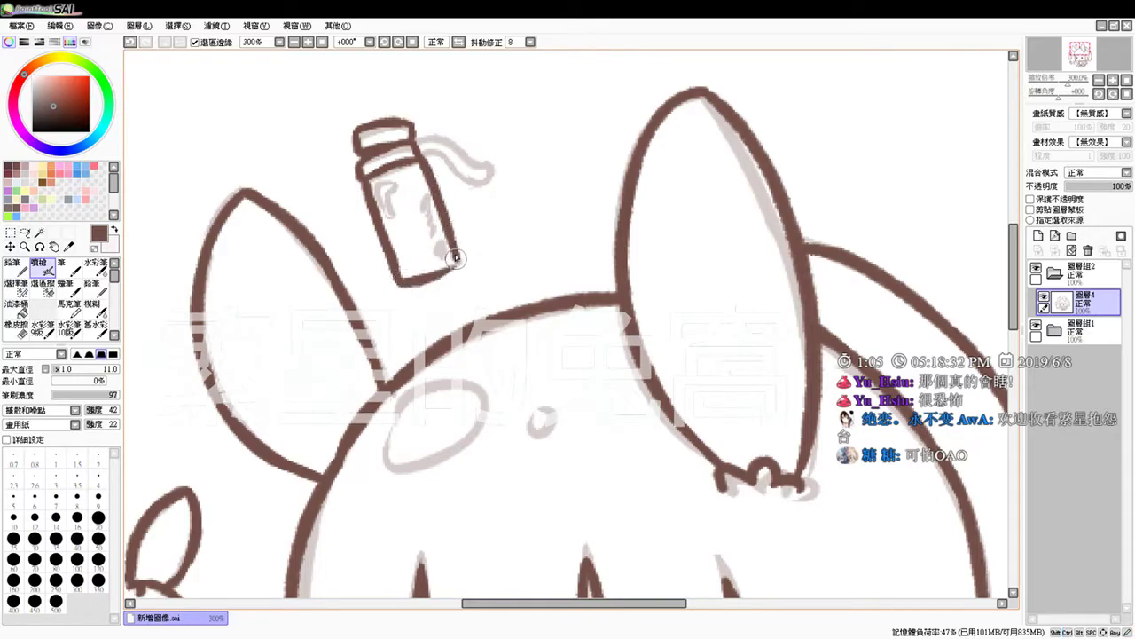
# Step: Ink the bottle's strap and, using a brush size of 4, the small marks and highlight shape on its body
pyautogui.moveTo(423, 149)
pyautogui.mouseDown()
pyautogui.moveTo(452, 139)
pyautogui.moveTo(492, 161)
pyautogui.moveTo(451, 164)
pyautogui.moveTo(462, 185)
pyautogui.moveTo(482, 184)
pyautogui.moveTo(493, 161)
pyautogui.moveTo(487, 183)
pyautogui.moveTo(468, 189)
pyautogui.mouseUp()
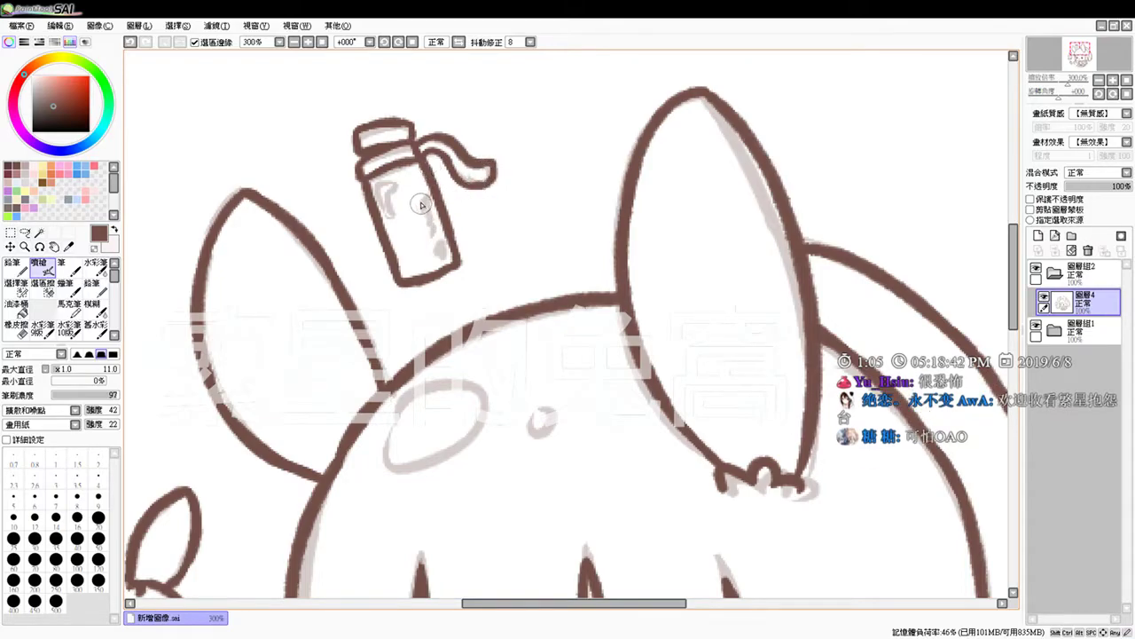
pyautogui.moveTo(426, 203); pyautogui.dragTo(442, 249)
pyautogui.hotkey('ctrl', 'z')
pyautogui.moveTo(429, 207); pyautogui.dragTo(445, 258)
pyautogui.hotkey('ctrl', 'z')
pyautogui.moveTo(384, 195); pyautogui.dragTo(389, 196)
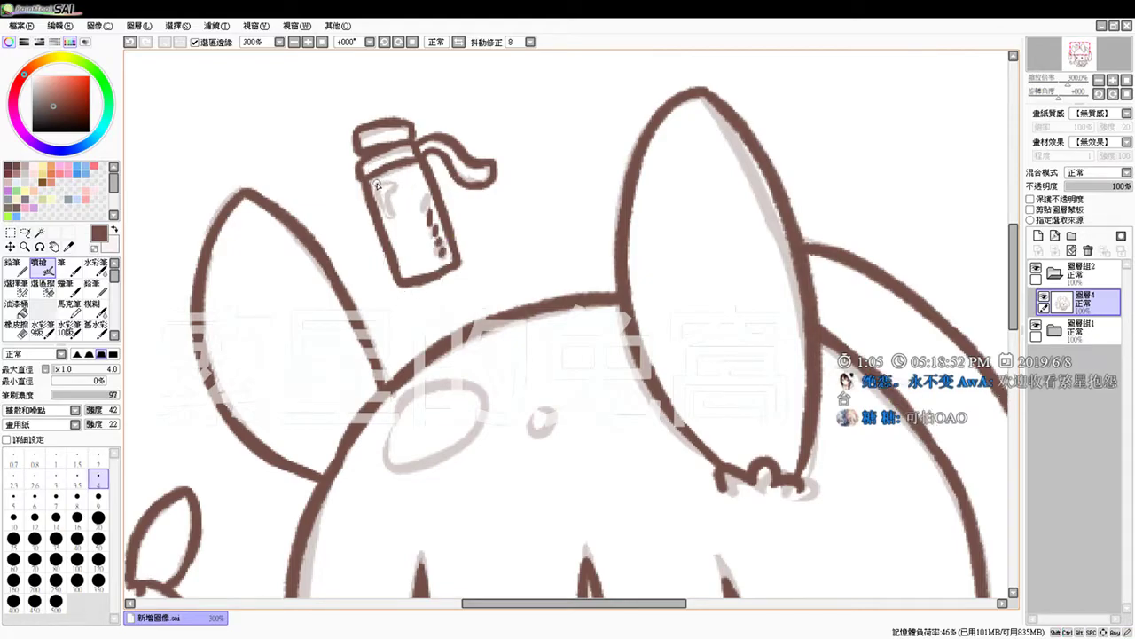
pyautogui.moveTo(378, 188); pyautogui.dragTo(391, 215)
pyautogui.hotkey('ctrl', 'z')
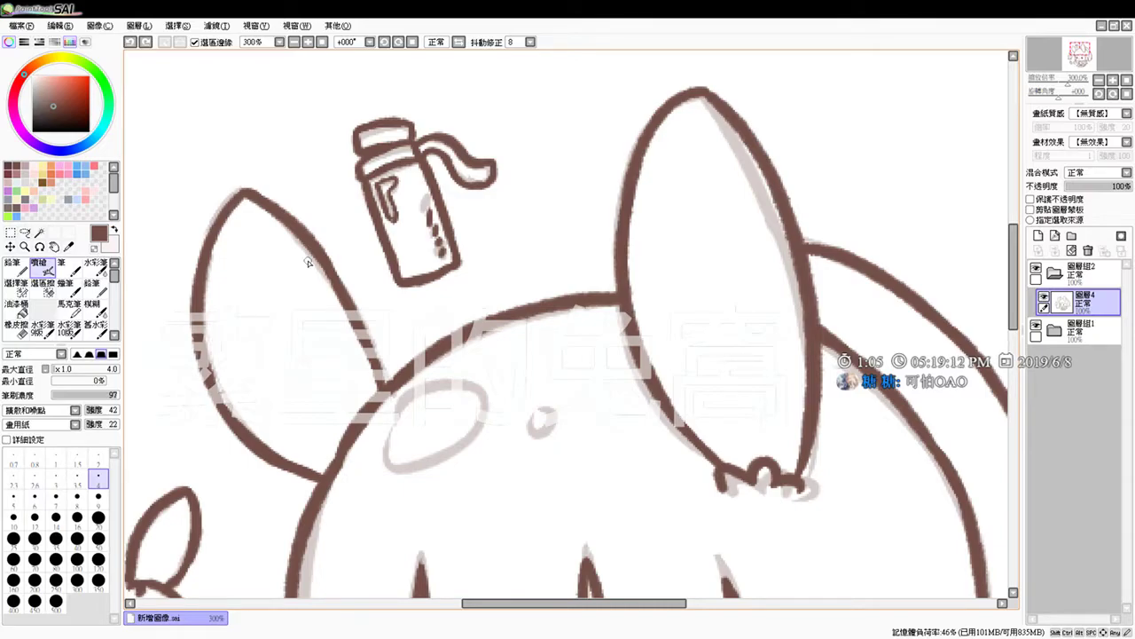
# Step: Draw a narrow upright strip on the character's clothing just above the chain, using a brush size of 4
pyautogui.click(319, 42)
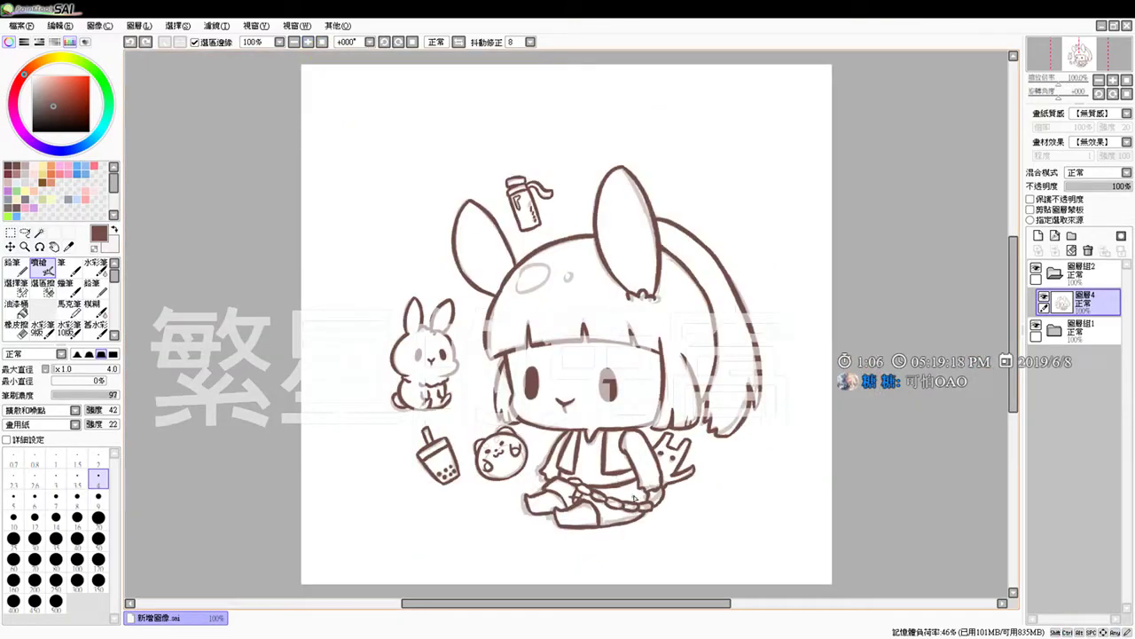
pyautogui.scroll(5, 636, 517)
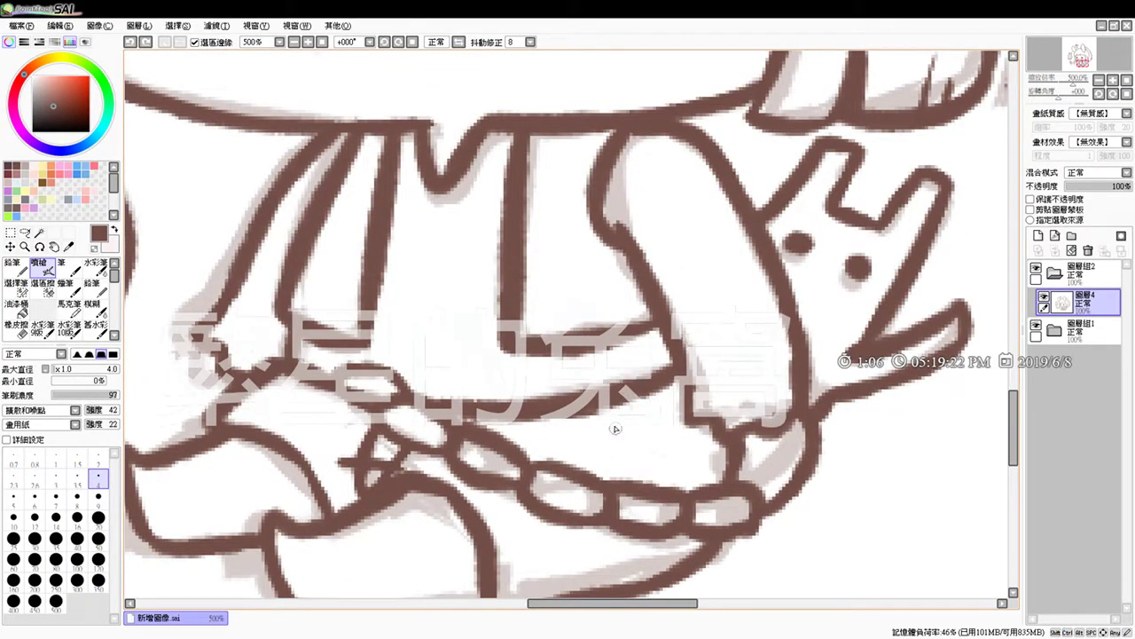
pyautogui.moveTo(630, 409)
pyautogui.mouseDown()
pyautogui.moveTo(633, 465)
pyautogui.moveTo(655, 403)
pyautogui.moveTo(635, 477)
pyautogui.mouseUp()
pyautogui.hotkey('ctrl', 'z')
pyautogui.moveTo(629, 436); pyautogui.dragTo(636, 479)
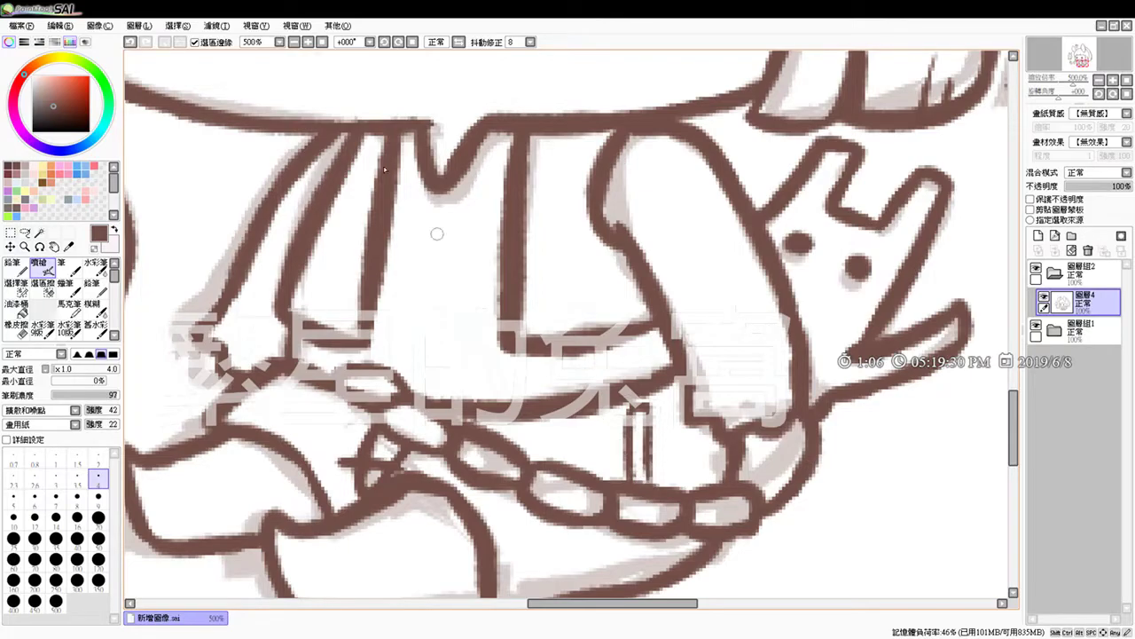
# Step: Hide the rough sketch's layer folder and add a new layer beneath the line art layer
pyautogui.click(322, 42)
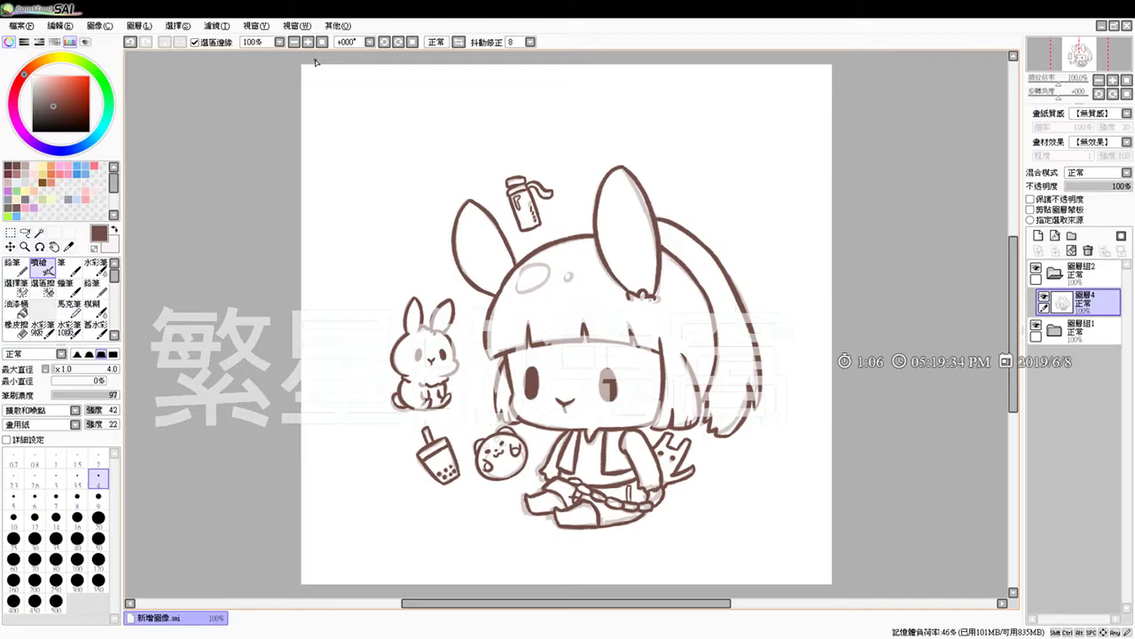
pyautogui.click(1036, 325)
pyautogui.click(1086, 330)
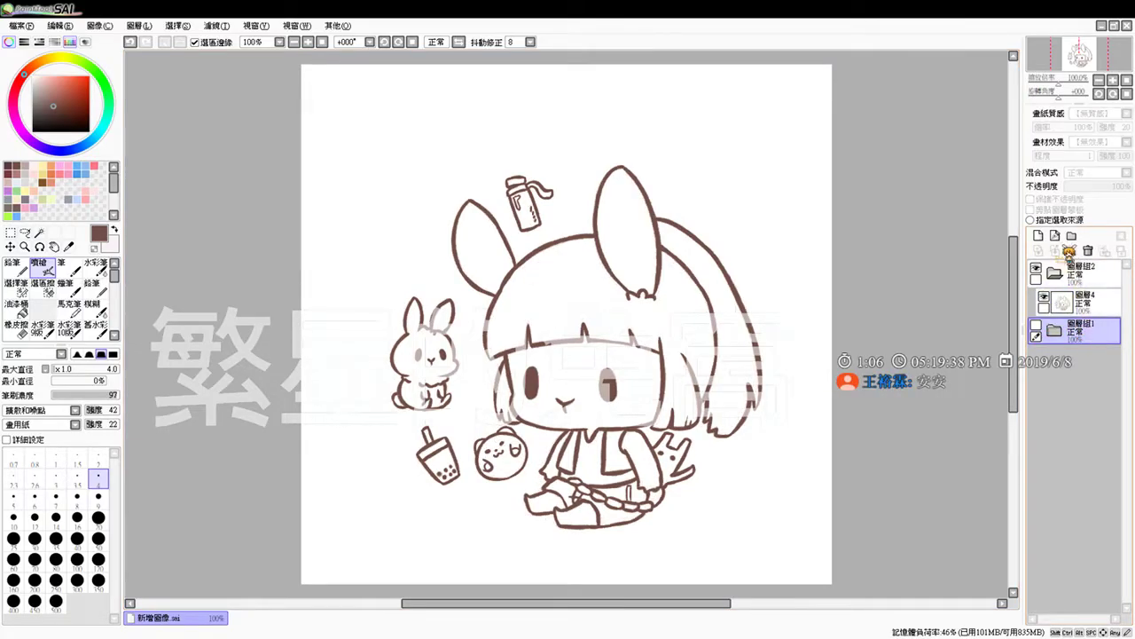
pyautogui.click(1038, 235)
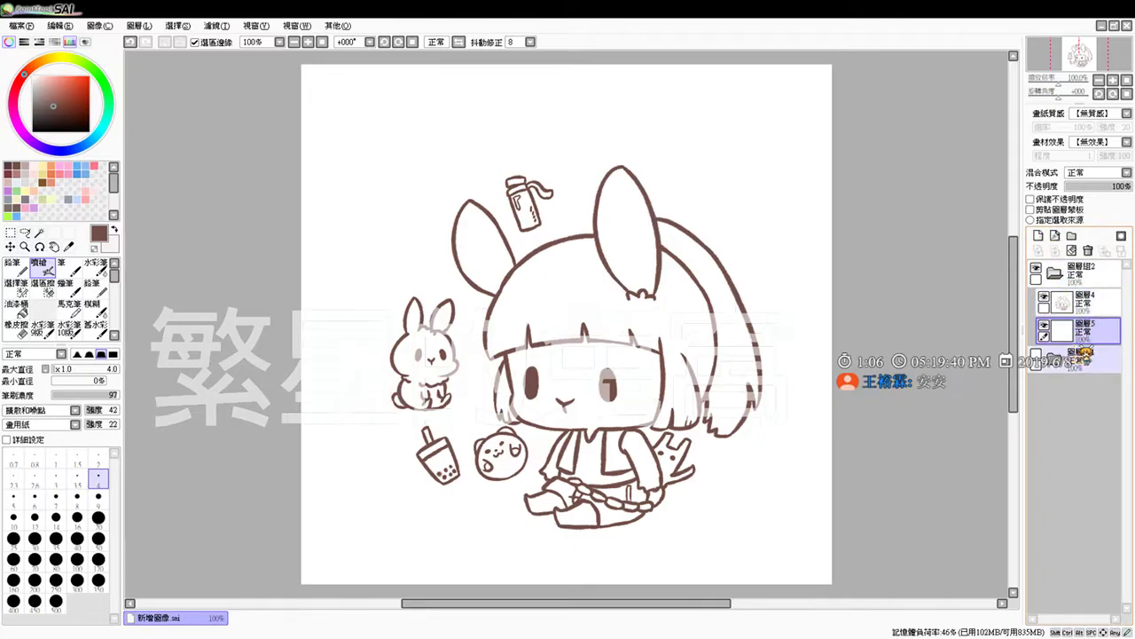
# Step: Select the insides of both of the character's rabbit ears with the Magic Wand
pyautogui.hotkey('ctrl', '+')
pyautogui.hotkey('ctrl', '+')
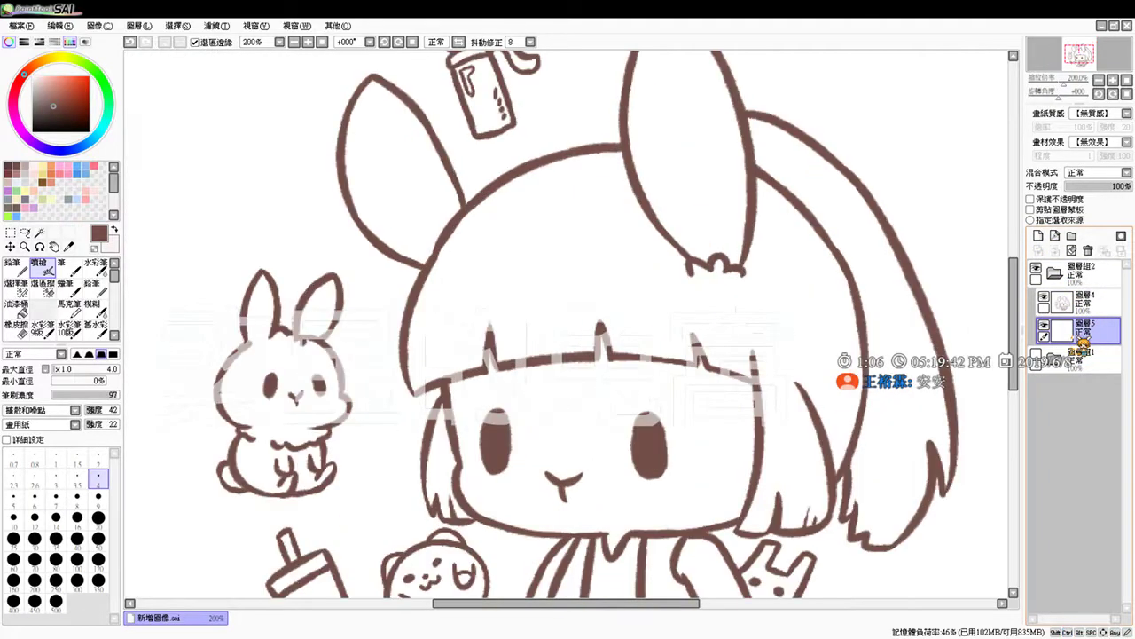
pyautogui.moveTo(664, 353); pyautogui.dragTo(463, 461)
pyautogui.moveTo(493, 341); pyautogui.dragTo(580, 387)
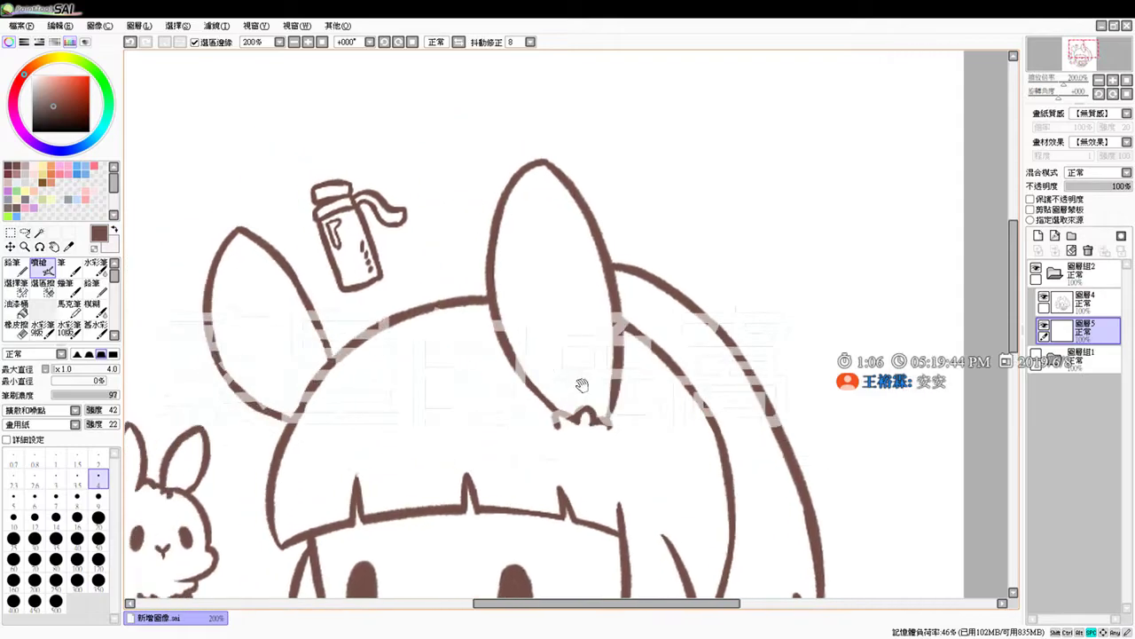
pyautogui.click(39, 233)
pyautogui.click(523, 291)
pyautogui.click(241, 342)
pyautogui.scroll(-5, 434, 354)
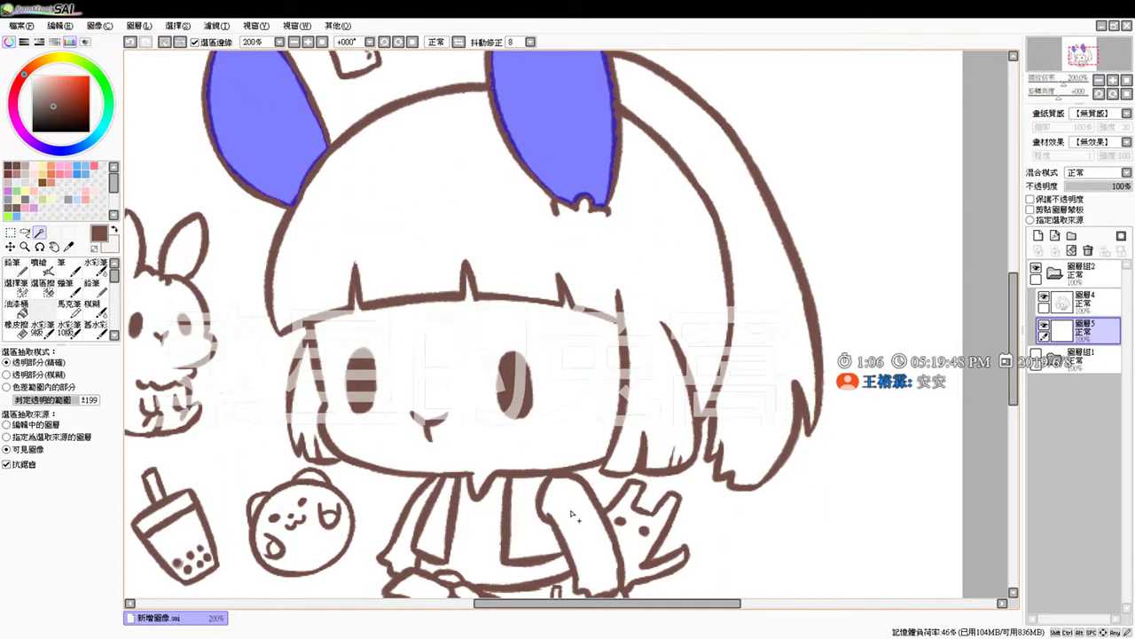
pyautogui.moveTo(506, 461); pyautogui.dragTo(546, 320)
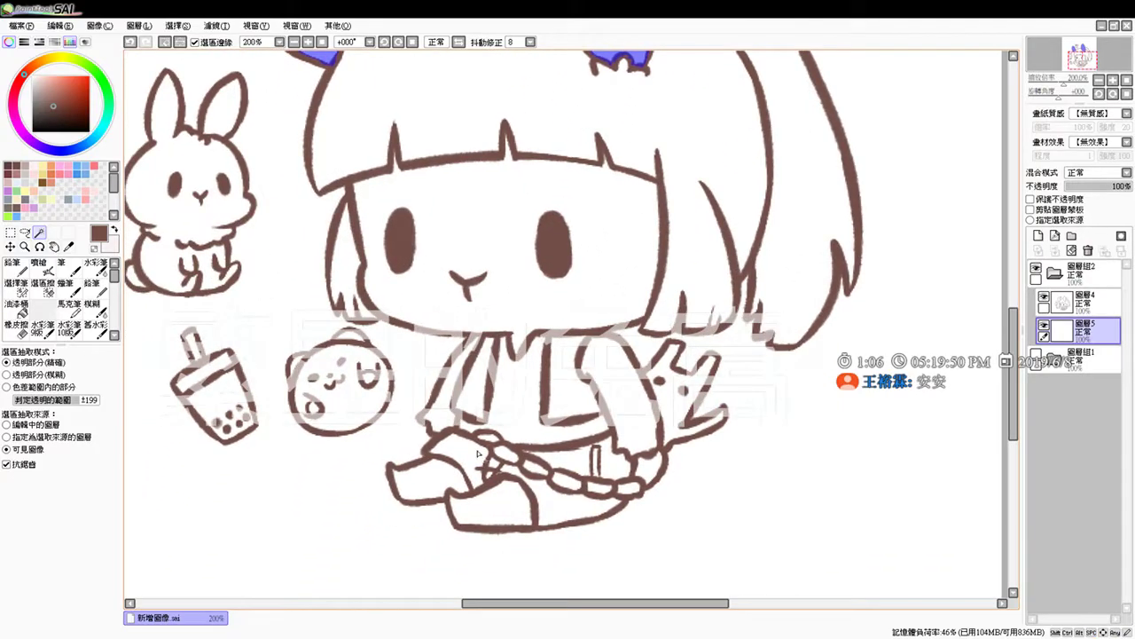
pyautogui.scroll(4, 470, 415)
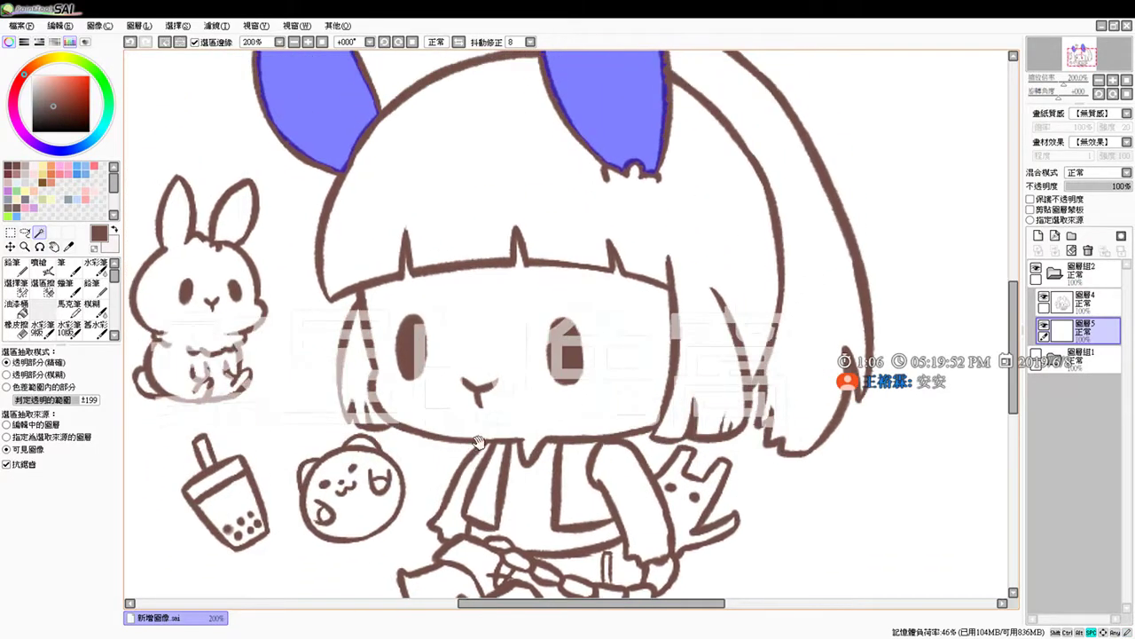
# Step: Add the character's face, both arms, both feet and the hand beside the chain to the Magic Wand selection
pyautogui.click(477, 427)
pyautogui.scroll(-3, 505, 348)
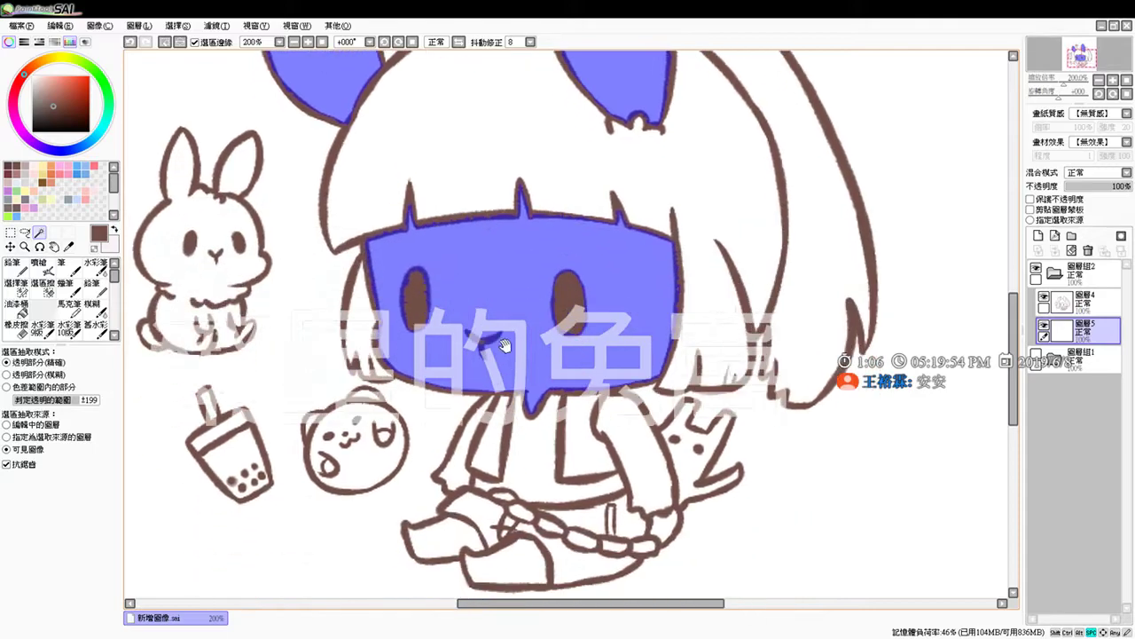
pyautogui.click(612, 439)
pyautogui.click(463, 464)
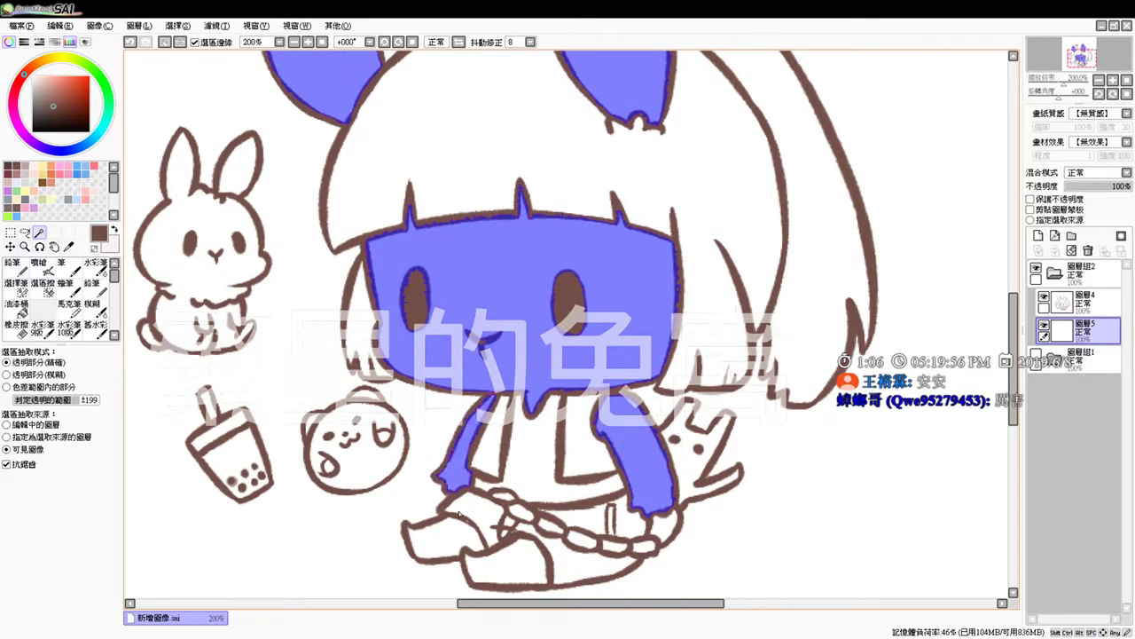
pyautogui.click(453, 531)
pyautogui.click(503, 568)
pyautogui.moveTo(344, 310); pyautogui.dragTo(384, 405)
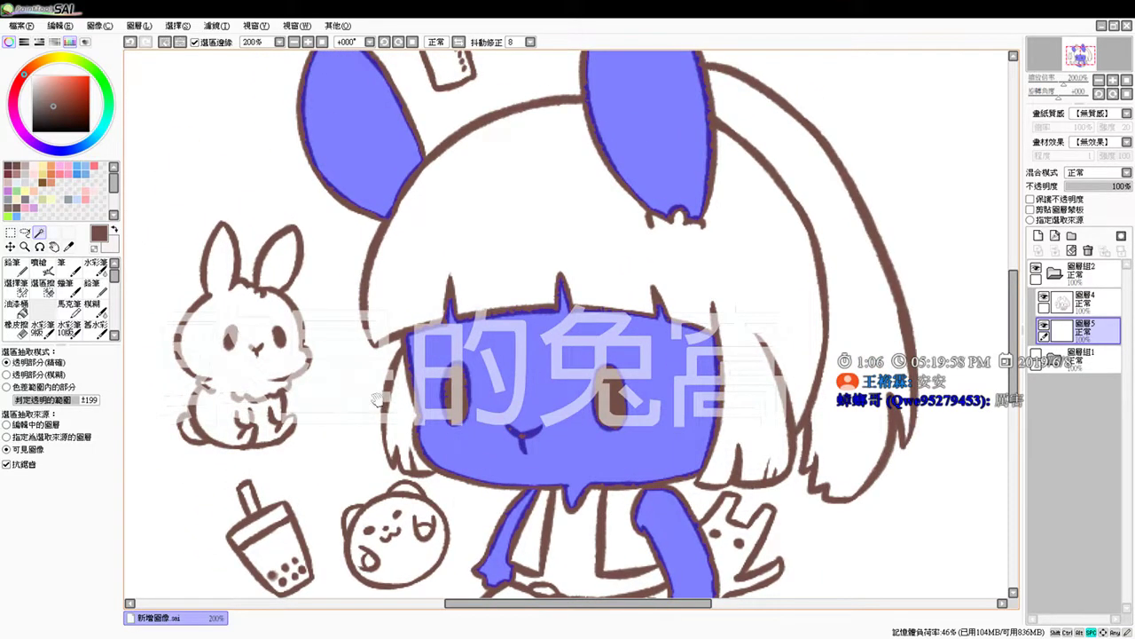
pyautogui.moveTo(681, 455); pyautogui.dragTo(662, 339)
pyautogui.click(684, 509)
# Step: Shade the face pale blue beneath the fringe and along the cheek edge using the airbrush at size 15
pyautogui.moveTo(50, 88); pyautogui.dragTo(7, 14)
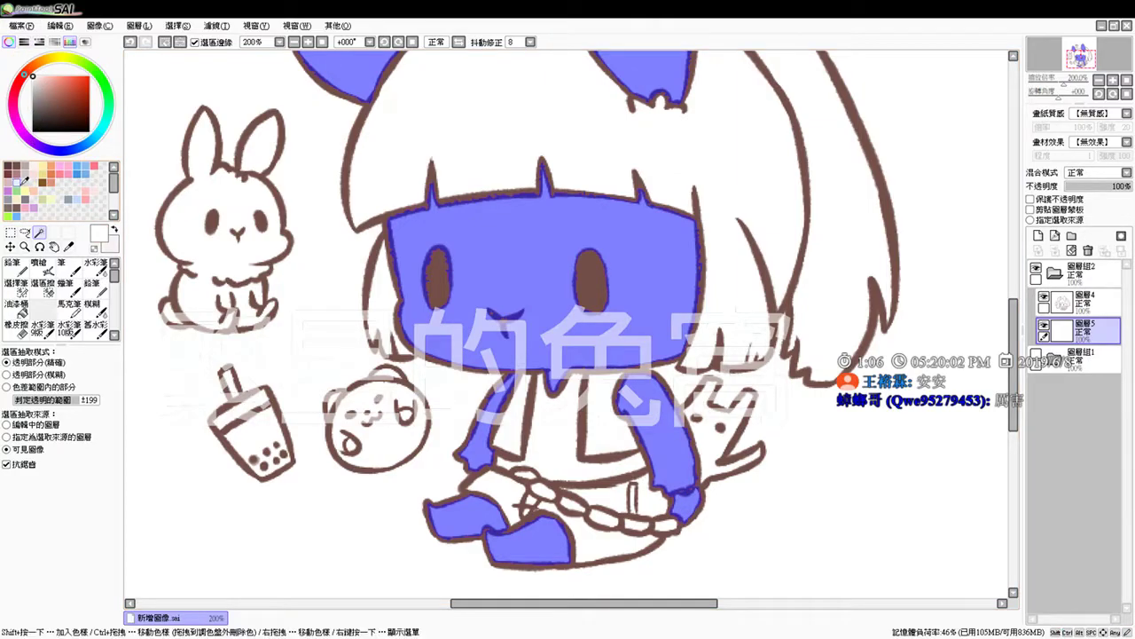
pyautogui.click(39, 267)
pyautogui.moveTo(387, 222)
pyautogui.mouseDown()
pyautogui.moveTo(424, 248)
pyautogui.moveTo(529, 190)
pyautogui.moveTo(382, 205)
pyautogui.moveTo(409, 213)
pyautogui.moveTo(439, 204)
pyautogui.moveTo(431, 197)
pyautogui.moveTo(619, 188)
pyautogui.mouseUp()
pyautogui.moveTo(433, 197)
pyautogui.mouseDown()
pyautogui.moveTo(608, 197)
pyautogui.moveTo(709, 214)
pyautogui.mouseUp()
pyautogui.moveTo(557, 188); pyautogui.dragTo(722, 240)
pyautogui.hotkey('ctrl', 'z')
pyautogui.moveTo(530, 192)
pyautogui.mouseDown()
pyautogui.moveTo(757, 226)
pyautogui.moveTo(650, 193)
pyautogui.moveTo(681, 193)
pyautogui.moveTo(672, 236)
pyautogui.moveTo(653, 200)
pyautogui.moveTo(657, 264)
pyautogui.moveTo(655, 202)
pyautogui.moveTo(630, 193)
pyautogui.moveTo(690, 255)
pyautogui.moveTo(675, 342)
pyautogui.mouseUp()
pyautogui.hotkey('ctrl', 'z')
pyautogui.moveTo(656, 197)
pyautogui.mouseDown()
pyautogui.moveTo(674, 198)
pyautogui.moveTo(688, 248)
pyautogui.mouseUp()
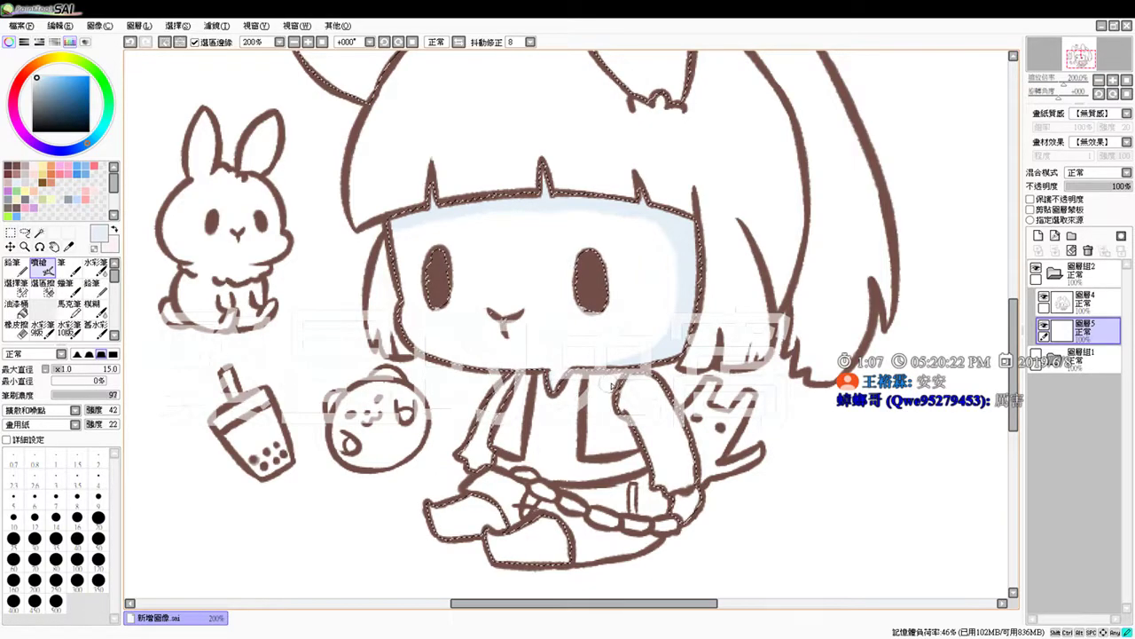
# Step: Shade the edges of the arms, hand and feet pale blue and dab small fur spots onto them
pyautogui.moveTo(646, 380)
pyautogui.mouseDown()
pyautogui.moveTo(676, 421)
pyautogui.moveTo(692, 484)
pyautogui.mouseUp()
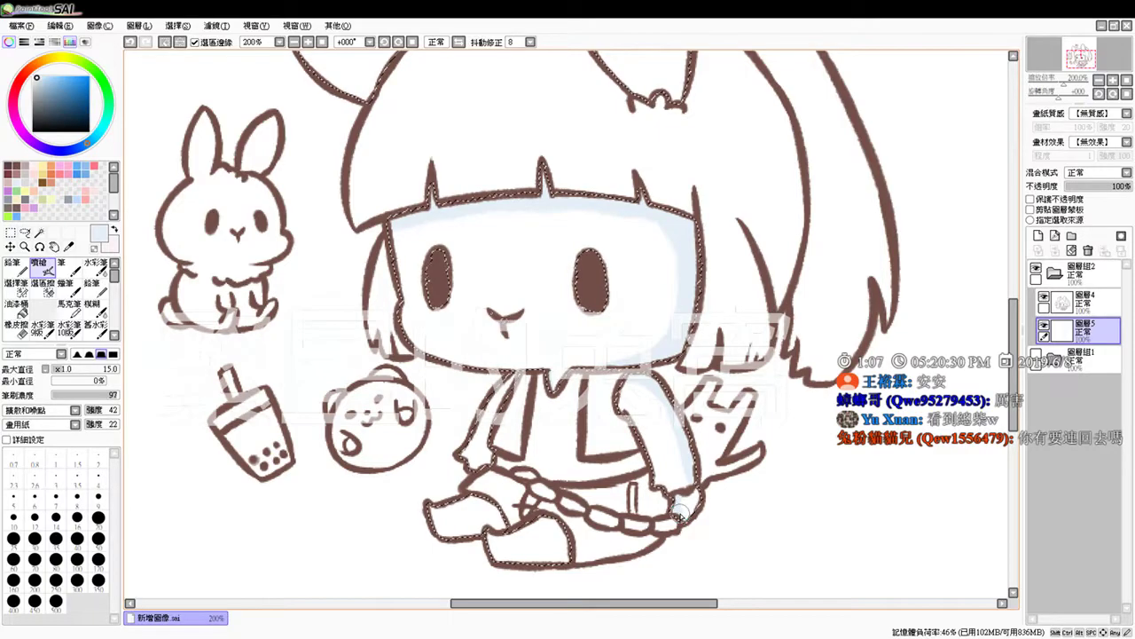
pyautogui.scroll(2, 679, 511)
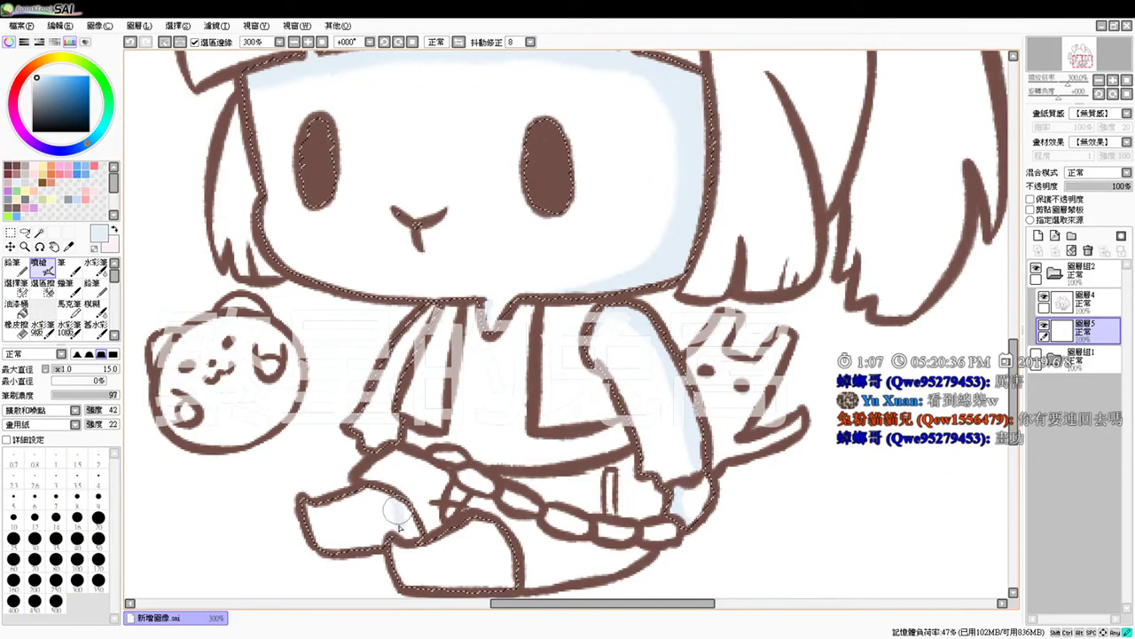
pyautogui.moveTo(413, 537)
pyautogui.mouseDown()
pyautogui.moveTo(314, 550)
pyautogui.moveTo(386, 537)
pyautogui.mouseUp()
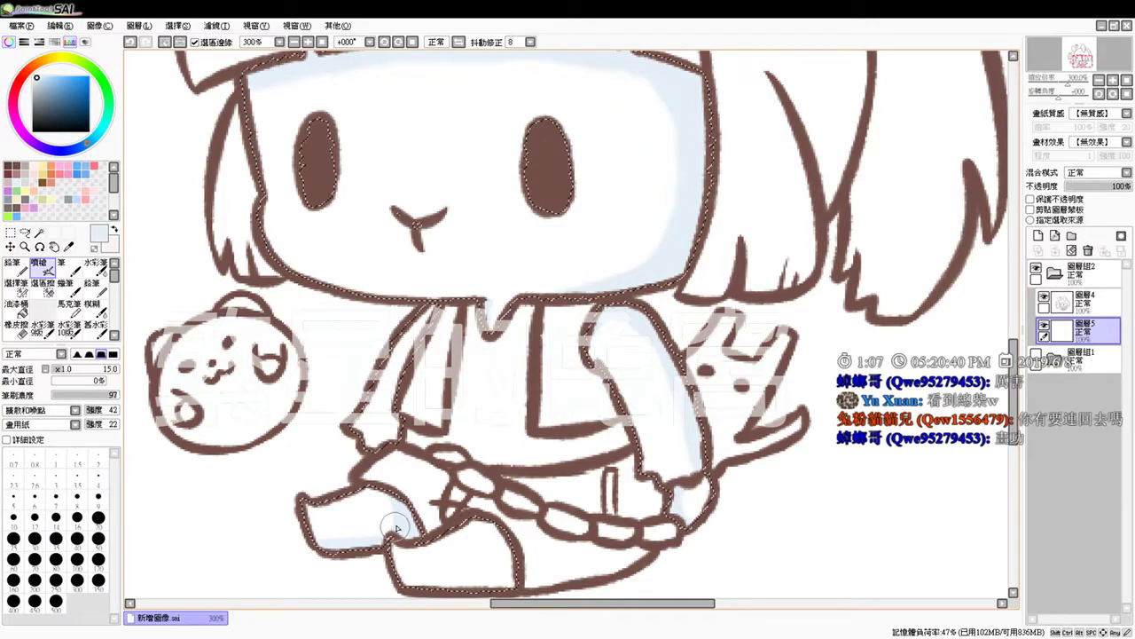
pyautogui.scroll(-2, 489, 476)
pyautogui.moveTo(488, 476)
pyautogui.mouseDown()
pyautogui.moveTo(502, 509)
pyautogui.moveTo(484, 522)
pyautogui.moveTo(405, 533)
pyautogui.moveTo(479, 531)
pyautogui.moveTo(375, 559)
pyautogui.mouseUp()
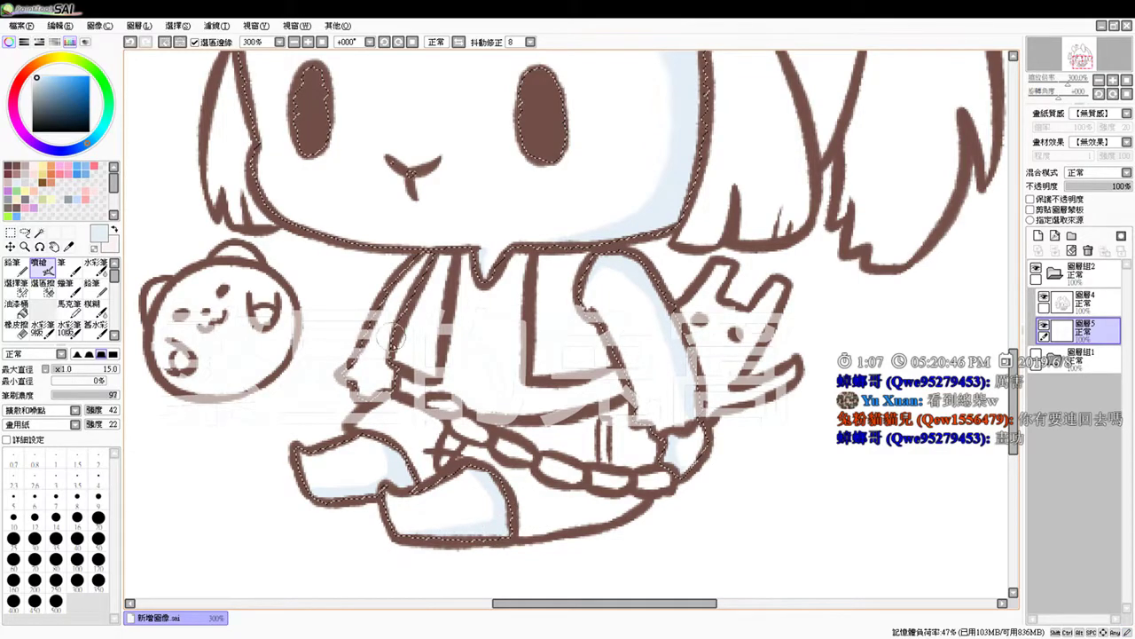
pyautogui.moveTo(628, 308)
pyautogui.mouseDown()
pyautogui.moveTo(611, 294)
pyautogui.moveTo(644, 322)
pyautogui.moveTo(652, 362)
pyautogui.mouseUp()
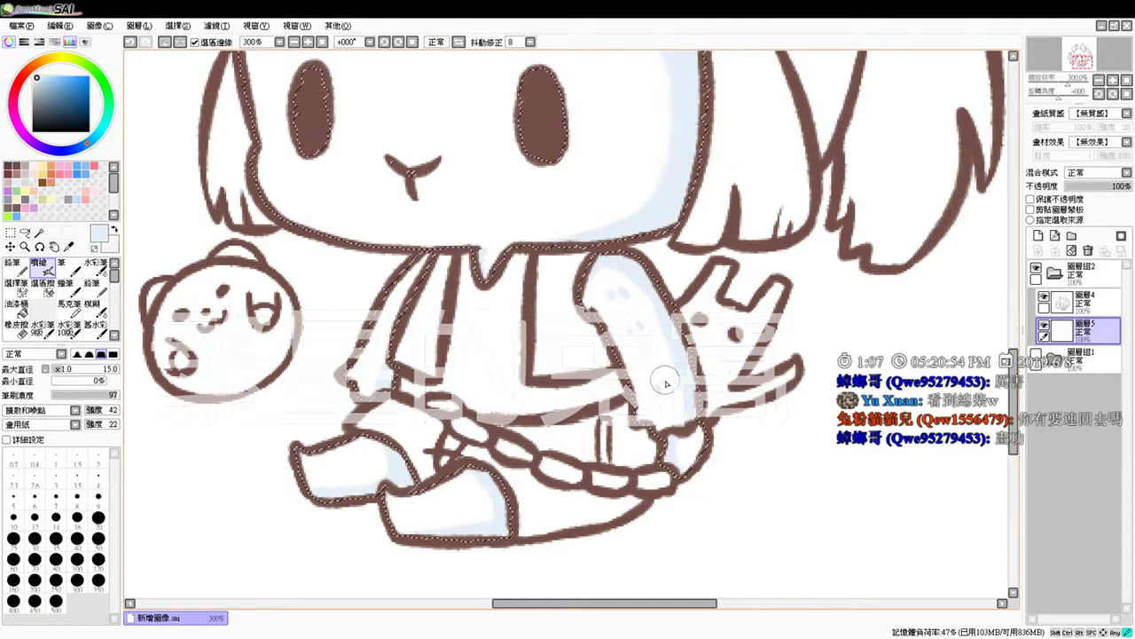
pyautogui.moveTo(448, 494); pyautogui.dragTo(459, 494)
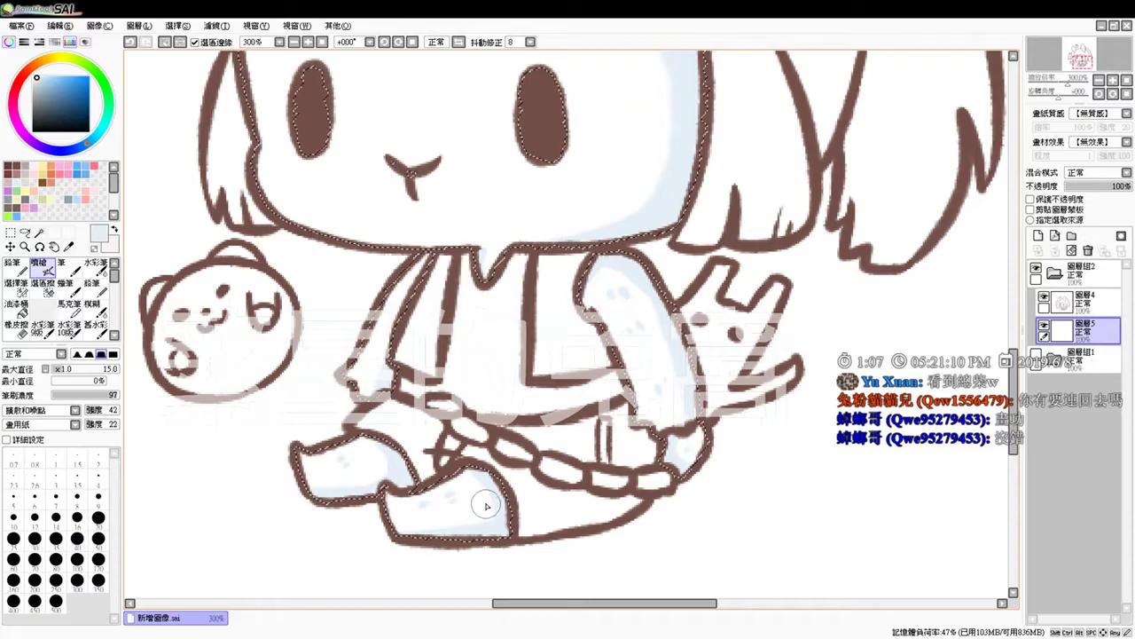
# Step: Shade the edges of both rabbit ears pale blue and dab small fur spots inside them
pyautogui.moveTo(686, 321); pyautogui.dragTo(634, 414)
pyautogui.moveTo(648, 302); pyautogui.dragTo(622, 408)
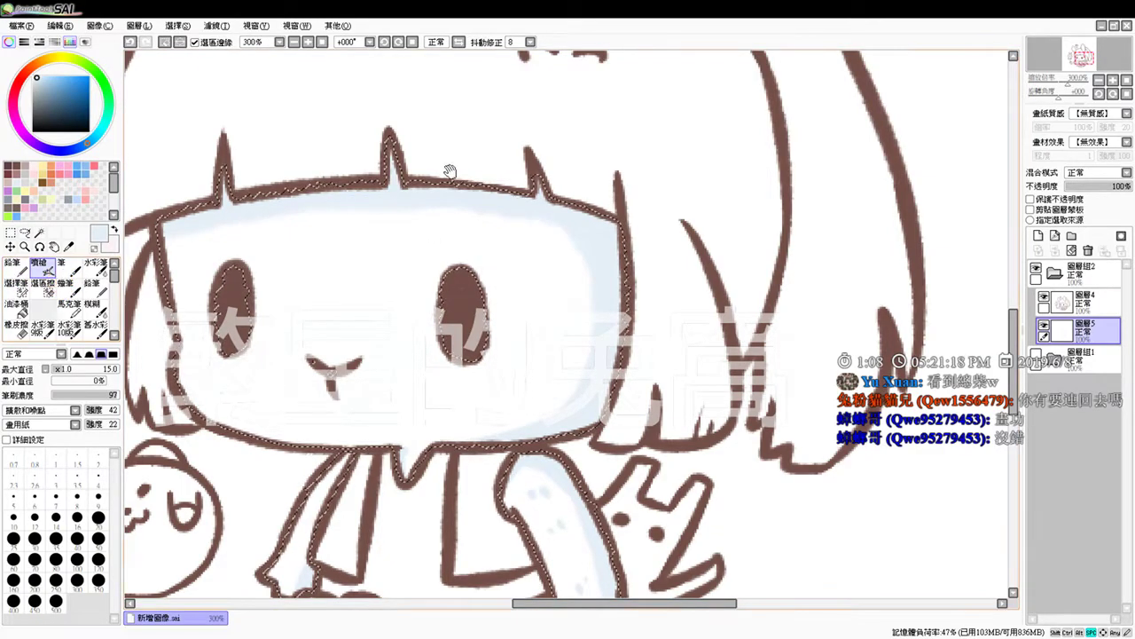
pyautogui.scroll(5, 462, 160)
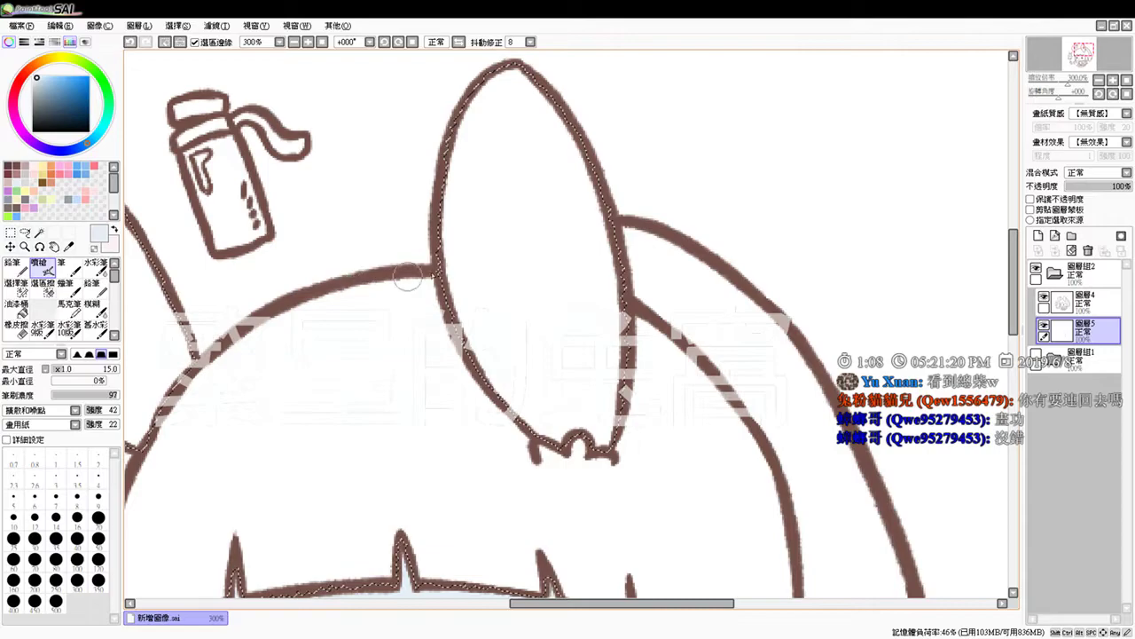
pyautogui.click(311, 42)
pyautogui.moveTo(530, 155)
pyautogui.mouseDown()
pyautogui.moveTo(570, 231)
pyautogui.moveTo(599, 401)
pyautogui.mouseUp()
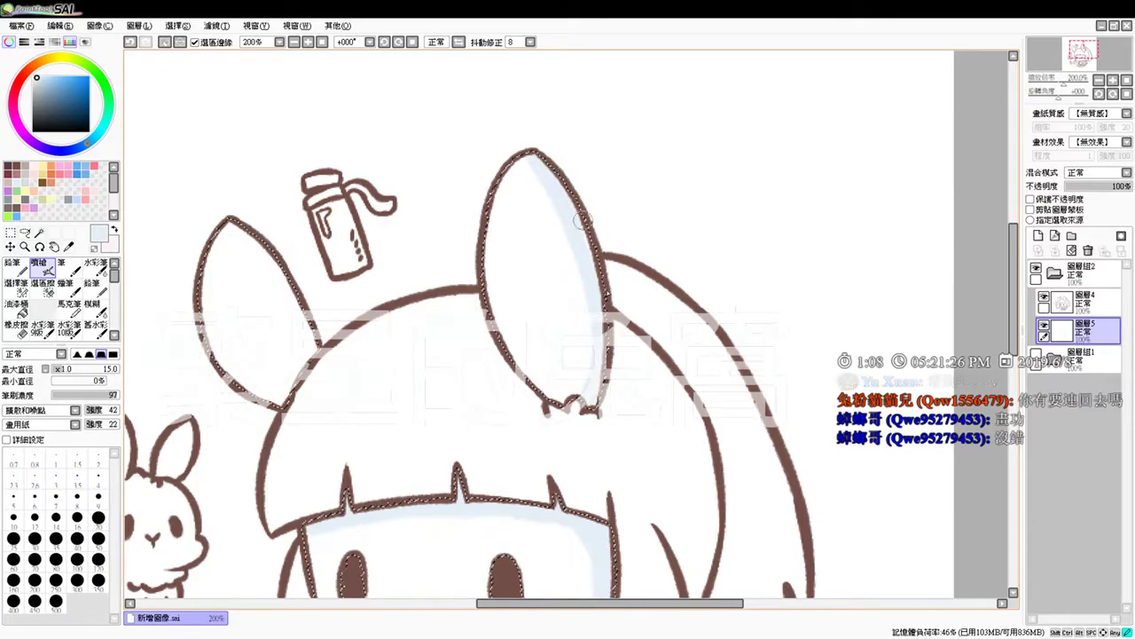
pyautogui.moveTo(232, 227)
pyautogui.mouseDown()
pyautogui.moveTo(277, 266)
pyautogui.moveTo(245, 235)
pyautogui.moveTo(307, 408)
pyautogui.mouseUp()
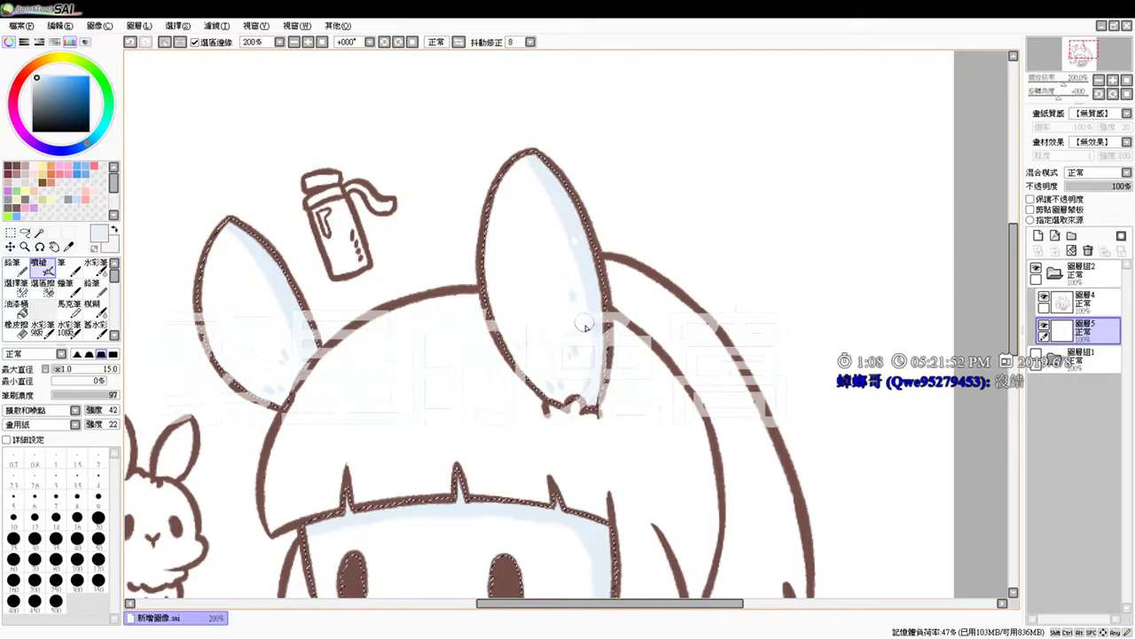
# Step: Dab small pale blue fur marks onto the sides of the face, sampling the colours from the shaded areas
pyautogui.keyDown('alt'); pyautogui.click(285, 315); pyautogui.keyUp('alt')
pyautogui.moveTo(519, 474); pyautogui.dragTo(522, 354)
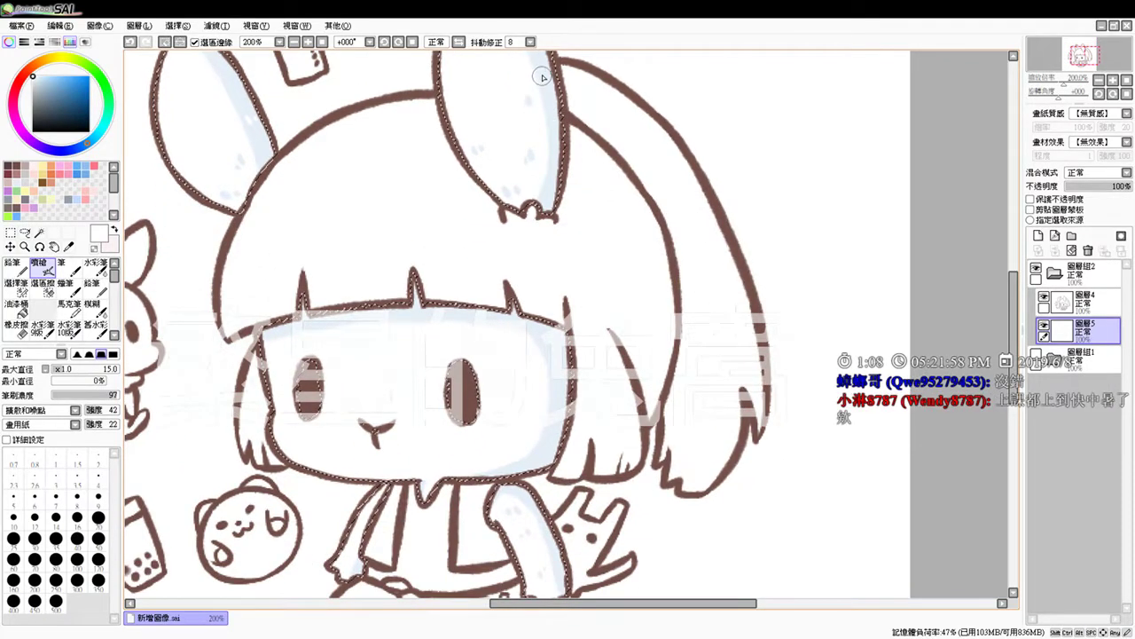
pyautogui.keyDown('alt'); pyautogui.click(550, 116); pyautogui.keyUp('alt')
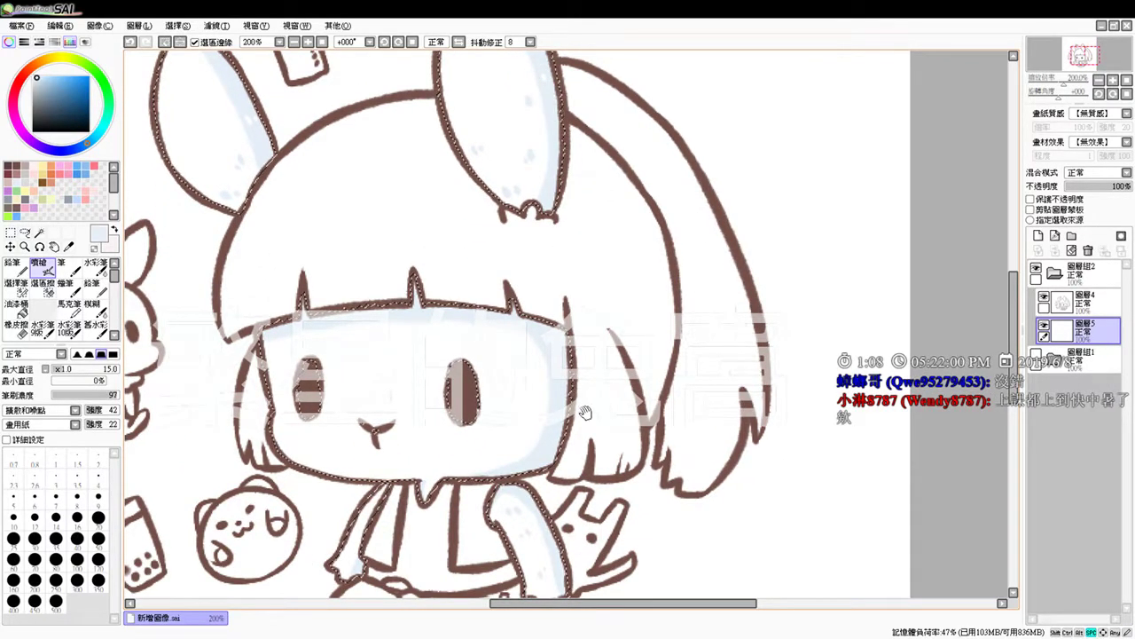
pyautogui.moveTo(581, 408); pyautogui.dragTo(575, 321)
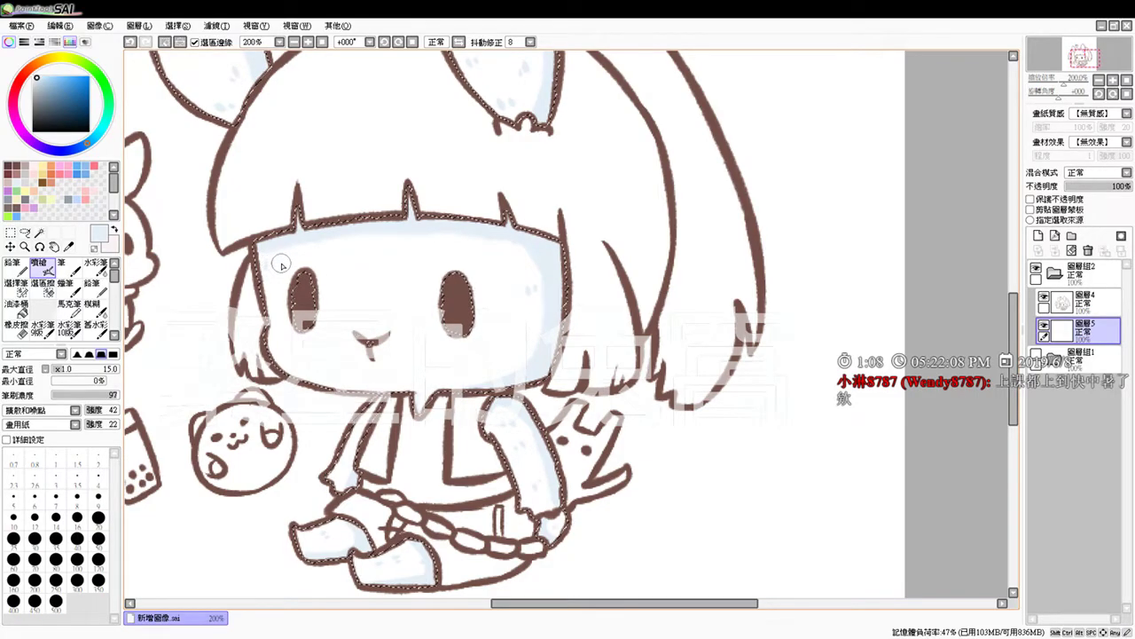
pyautogui.scroll(-2, 592, 380)
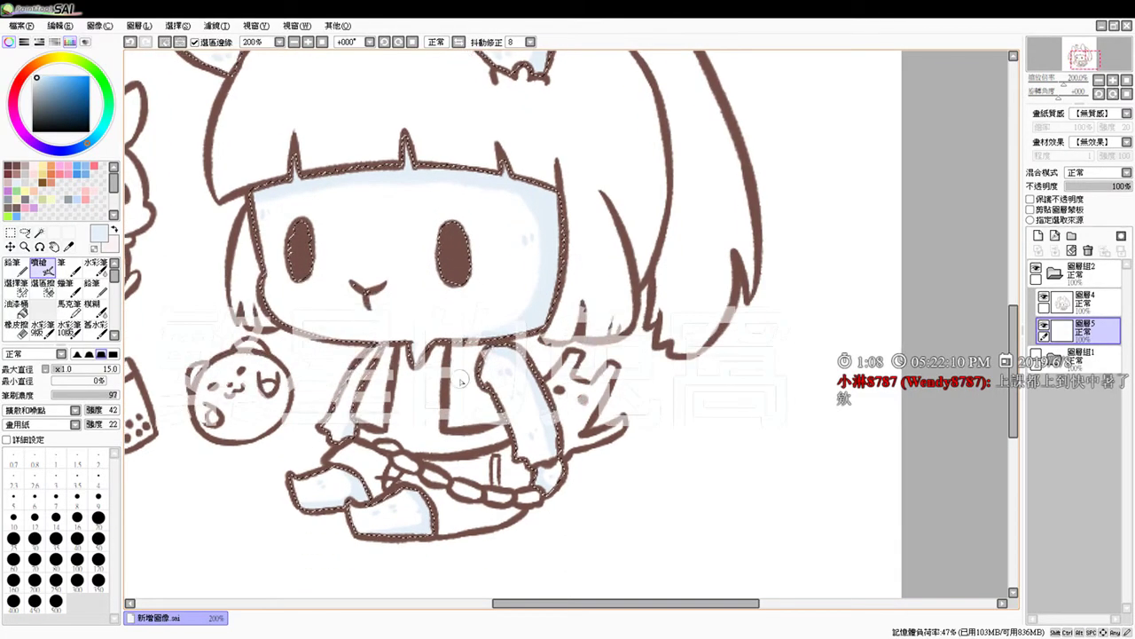
pyautogui.keyDown('alt'); pyautogui.click(541, 407); pyautogui.keyUp('alt')
pyautogui.click(542, 406)
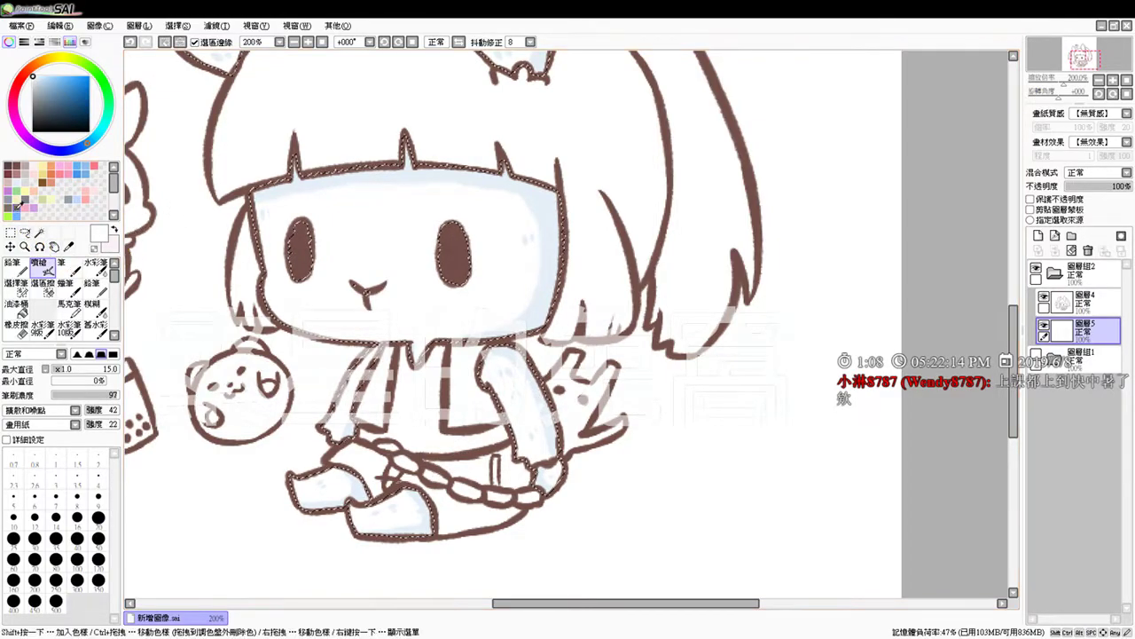
# Step: Paint pink blush on both cheeks with the airbrush at size 24
pyautogui.click(85, 191)
pyautogui.moveTo(304, 287)
pyautogui.mouseDown()
pyautogui.moveTo(291, 288)
pyautogui.moveTo(312, 299)
pyautogui.mouseUp()
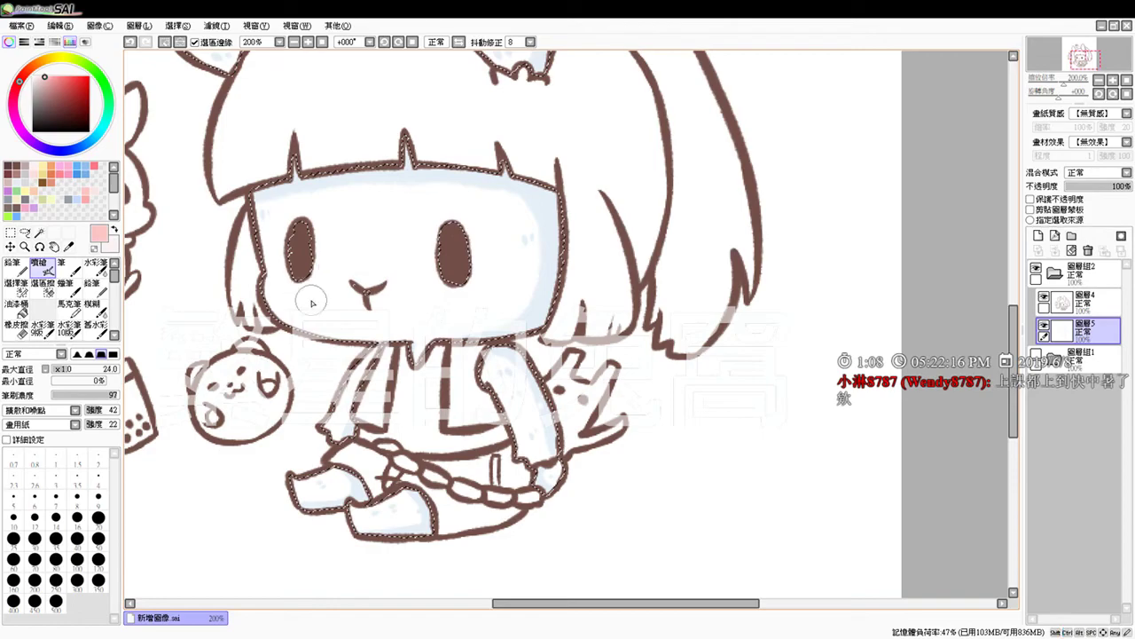
pyautogui.moveTo(514, 291); pyautogui.dragTo(529, 296)
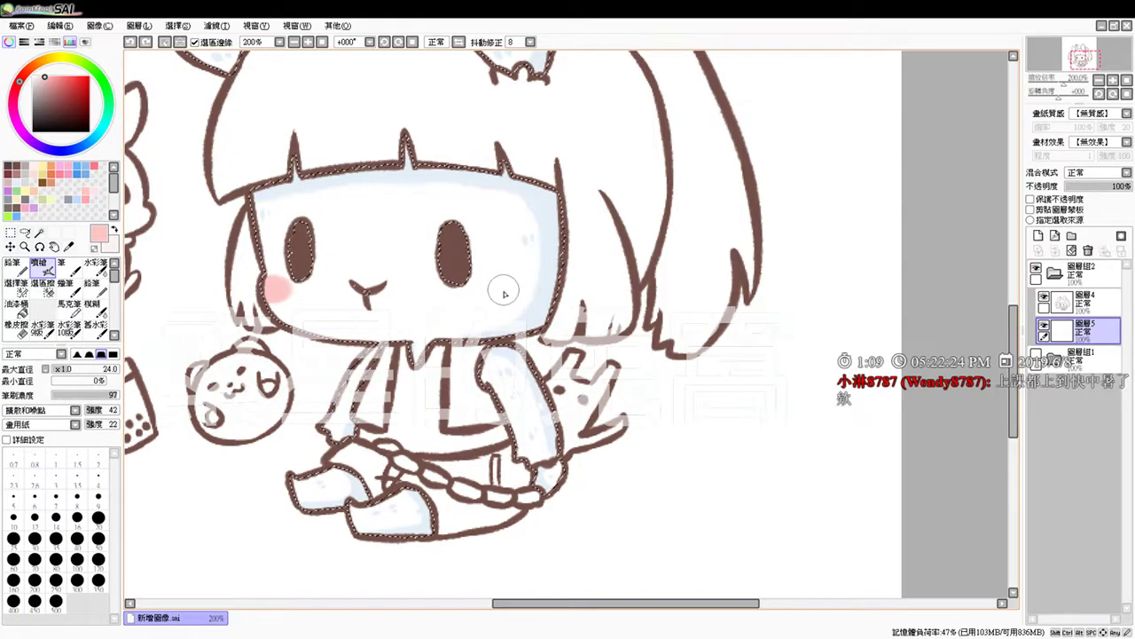
pyautogui.hotkey('ctrl', 'z')
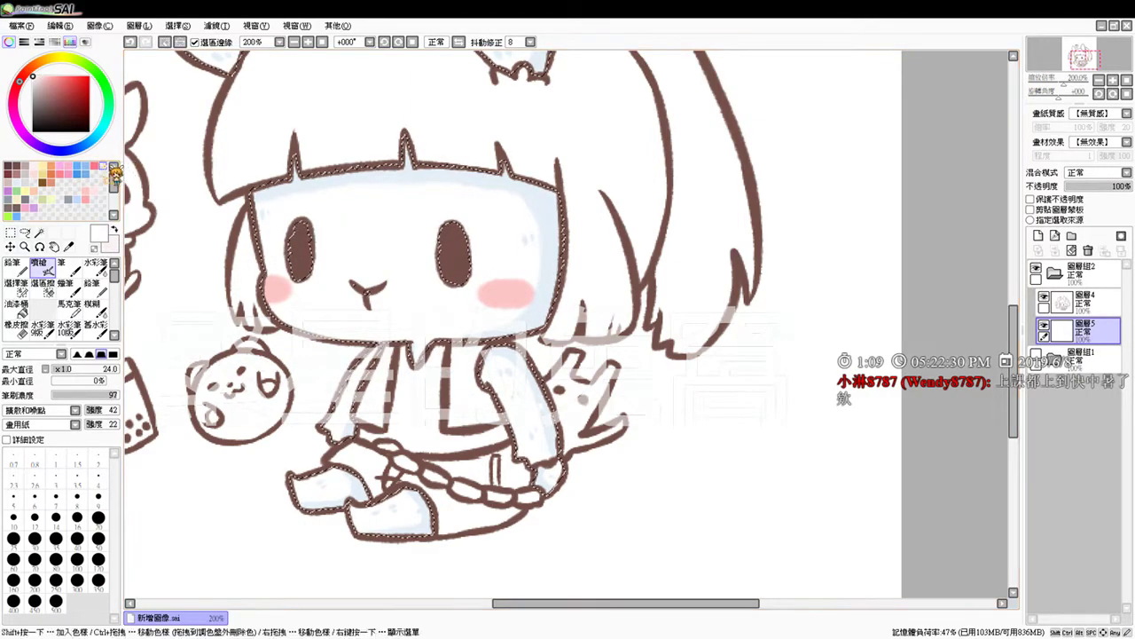
# Step: Add small white highlights to both blush patches with the brush at size 9, and clear the selection
pyautogui.hotkey('ctrl', 'alt')
pyautogui.moveTo(273, 284); pyautogui.dragTo(275, 285)
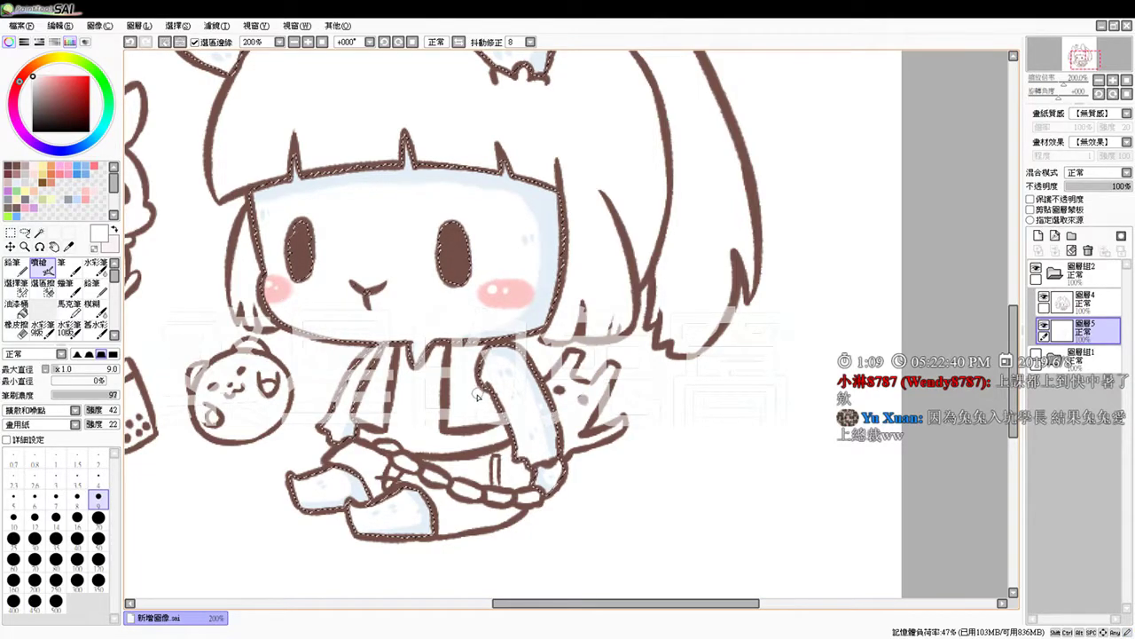
pyautogui.hotkey('ctrl', 'd')
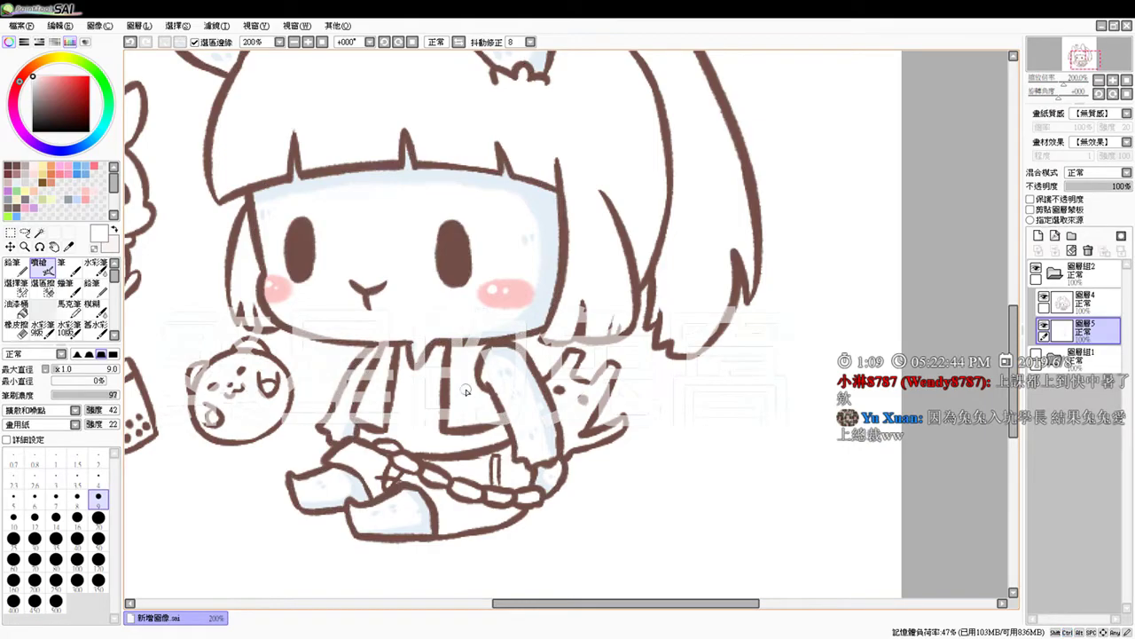
# Step: Touch up the dark brown lines around the chain and feet on the line art layer using the airbrush at size 6
pyautogui.click(39, 232)
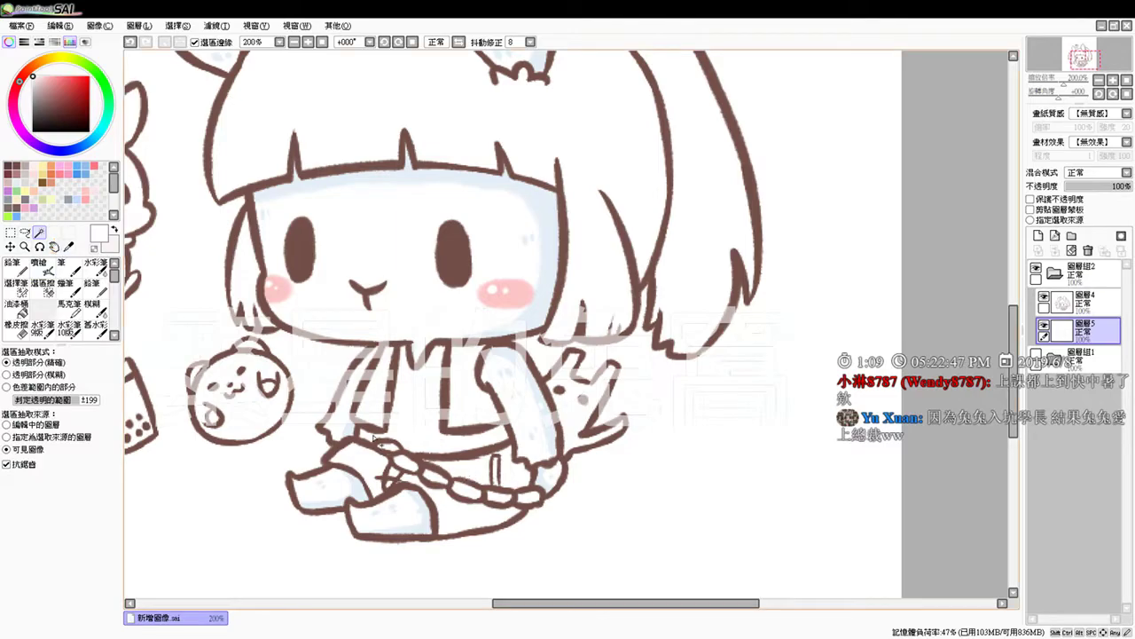
pyautogui.click(11, 167)
pyautogui.click(1082, 301)
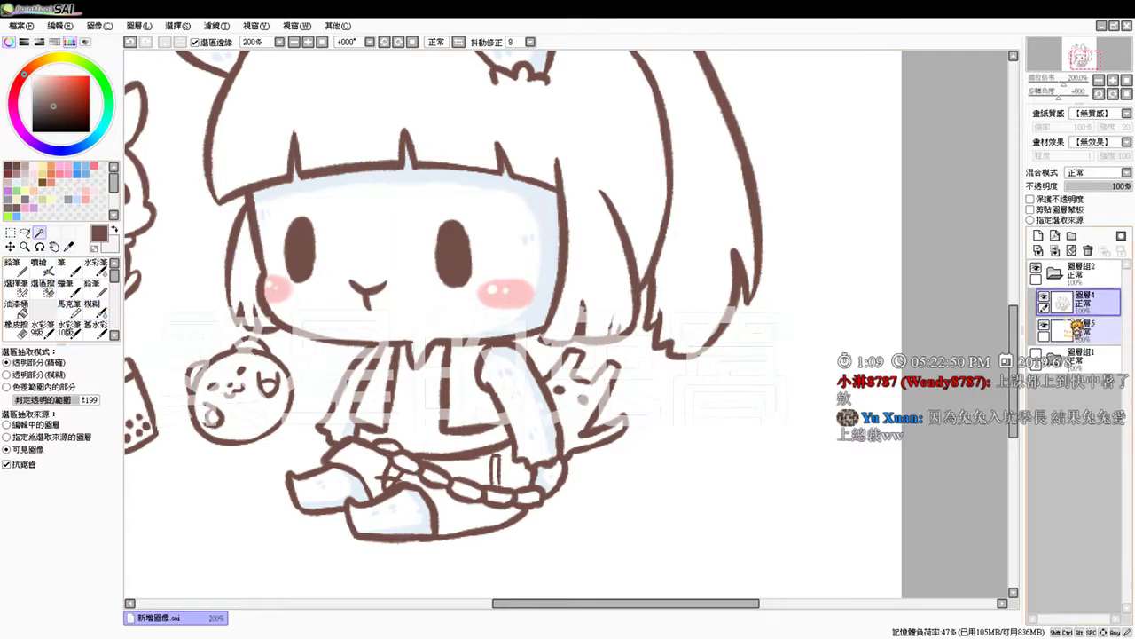
pyautogui.click(39, 264)
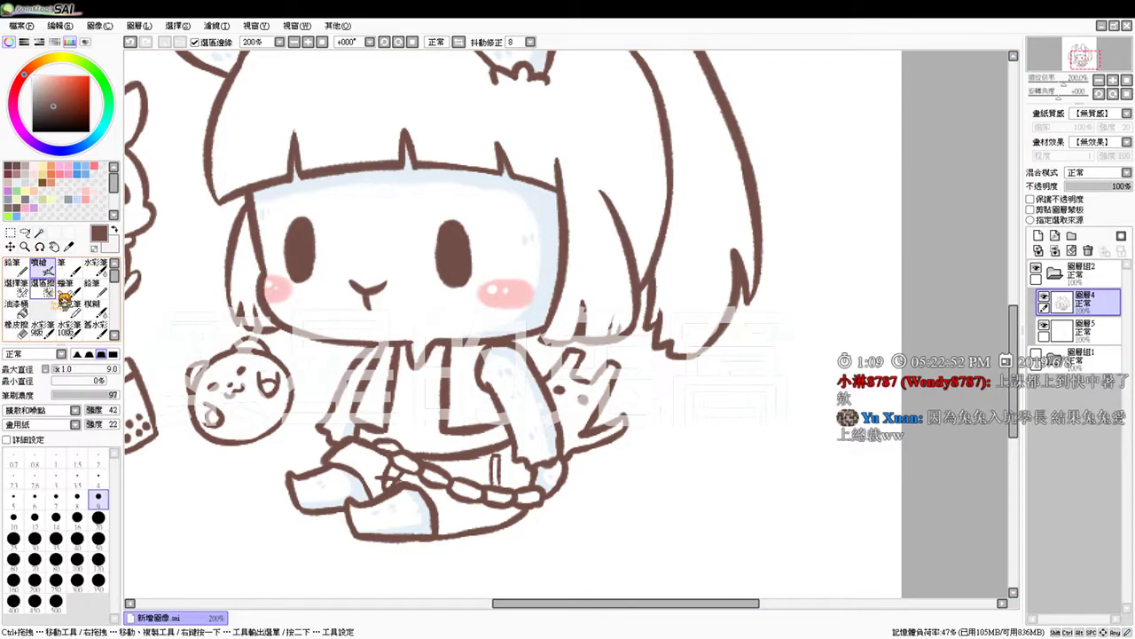
pyautogui.moveTo(398, 487); pyautogui.dragTo(396, 482)
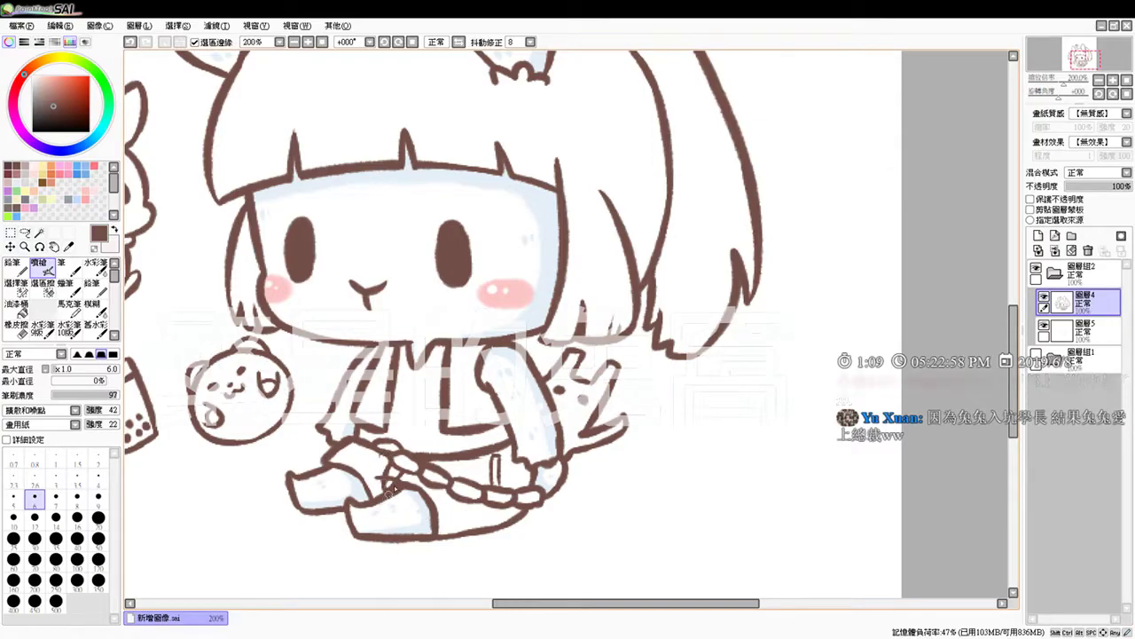
pyautogui.click(384, 460)
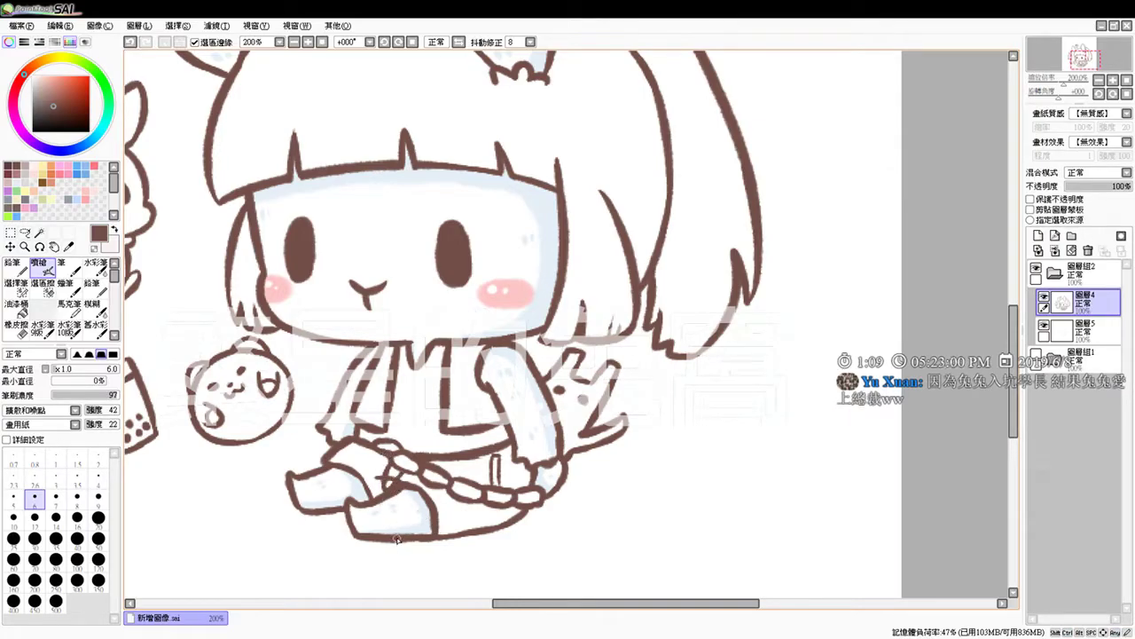
# Step: Select the inside of the character's shirt with the Magic Wand and fill it with white
pyautogui.click(39, 232)
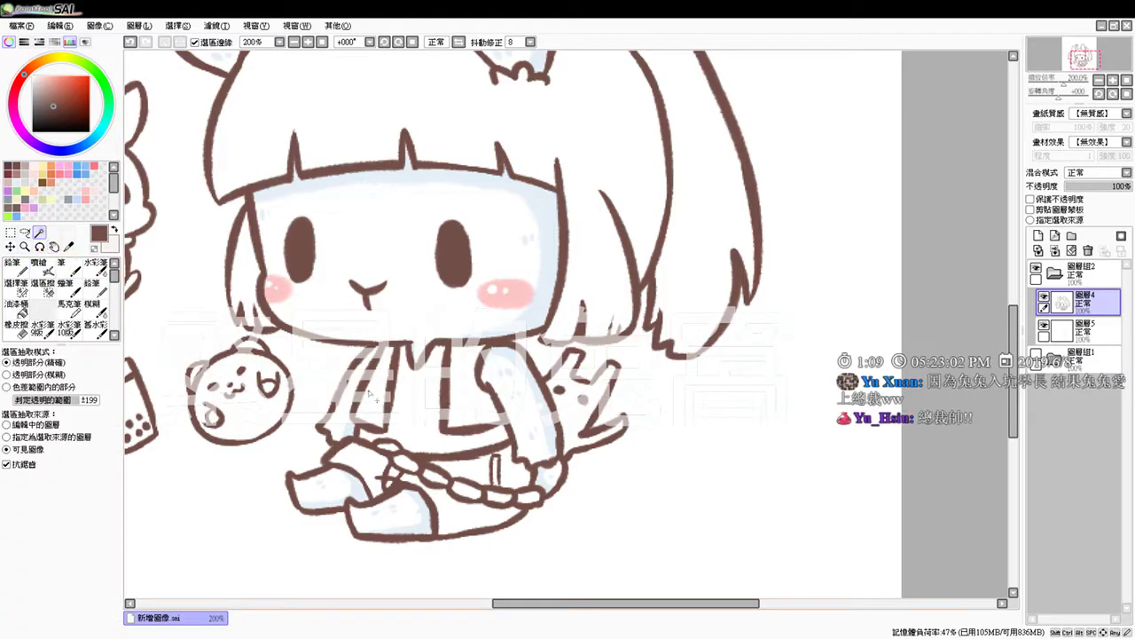
pyautogui.click(416, 411)
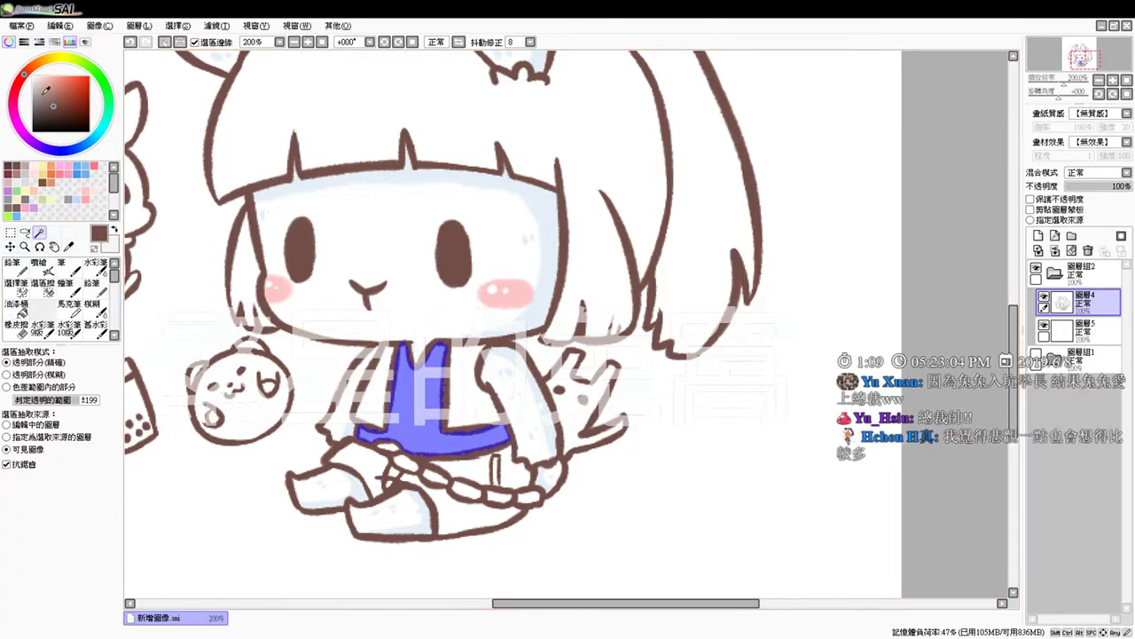
pyautogui.moveTo(42, 80); pyautogui.dragTo(32, 73)
pyautogui.hotkey('ctrl', 'f')
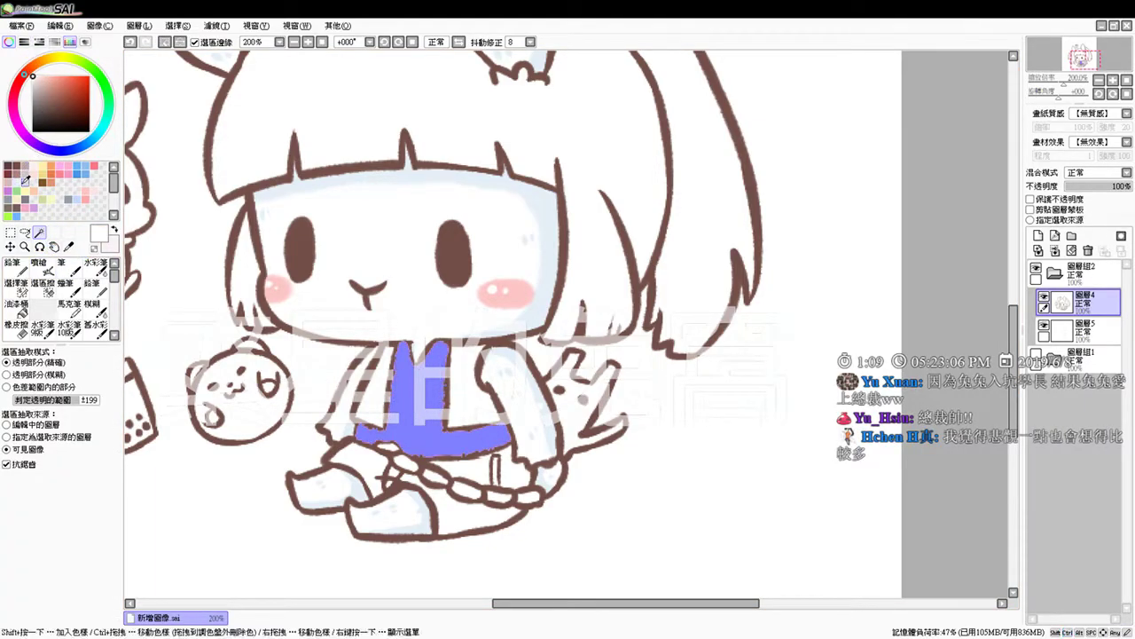
# Step: Switch to the colour layer beneath the line art, airbrush grey shadows on the shirt at size 13, and clear the selection
pyautogui.click(24, 173)
pyautogui.click(39, 264)
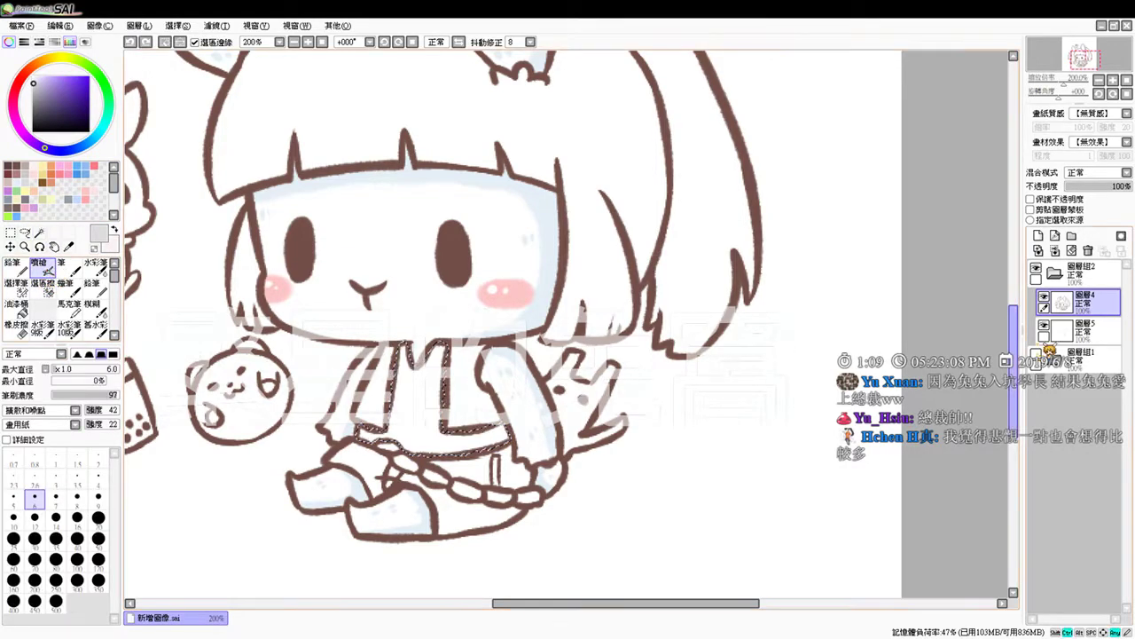
pyautogui.click(1087, 334)
pyautogui.click(33, 76)
pyautogui.click(25, 178)
pyautogui.moveTo(395, 358)
pyautogui.keyDown('ctrl'); pyautogui.keyDown('alt'); pyautogui.mouseDown()
pyautogui.moveTo(407, 351)
pyautogui.moveTo(387, 417)
pyautogui.mouseUp(); pyautogui.keyUp('alt'); pyautogui.keyUp('ctrl')
pyautogui.moveTo(386, 419); pyautogui.dragTo(388, 431)
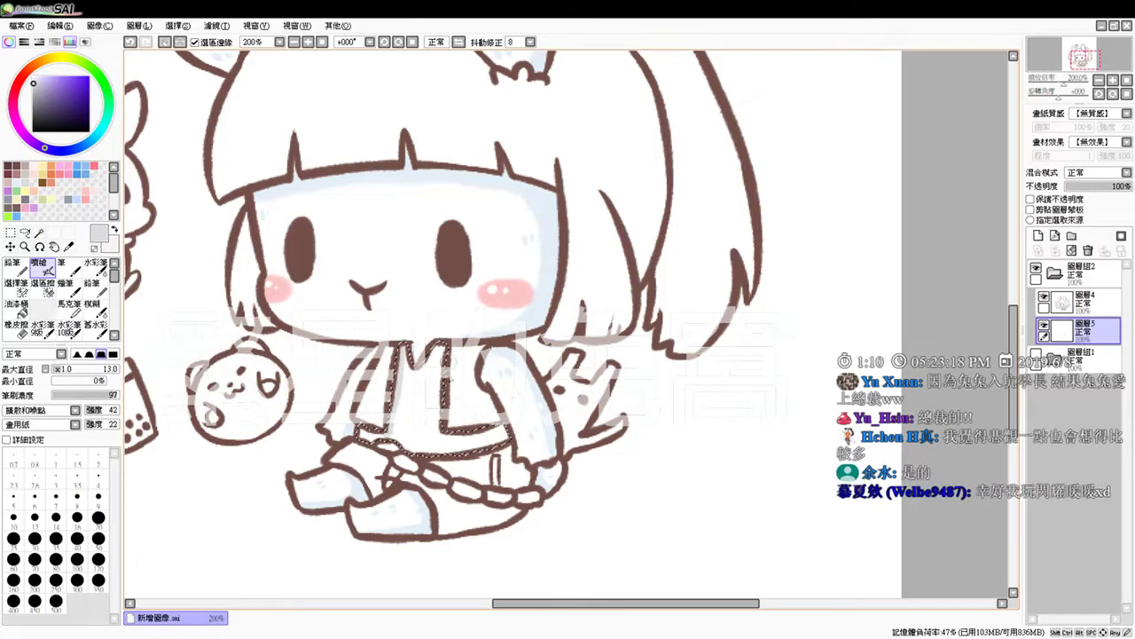
pyautogui.moveTo(448, 352)
pyautogui.mouseDown()
pyautogui.moveTo(456, 437)
pyautogui.moveTo(445, 436)
pyautogui.moveTo(509, 425)
pyautogui.moveTo(458, 438)
pyautogui.moveTo(509, 433)
pyautogui.mouseUp()
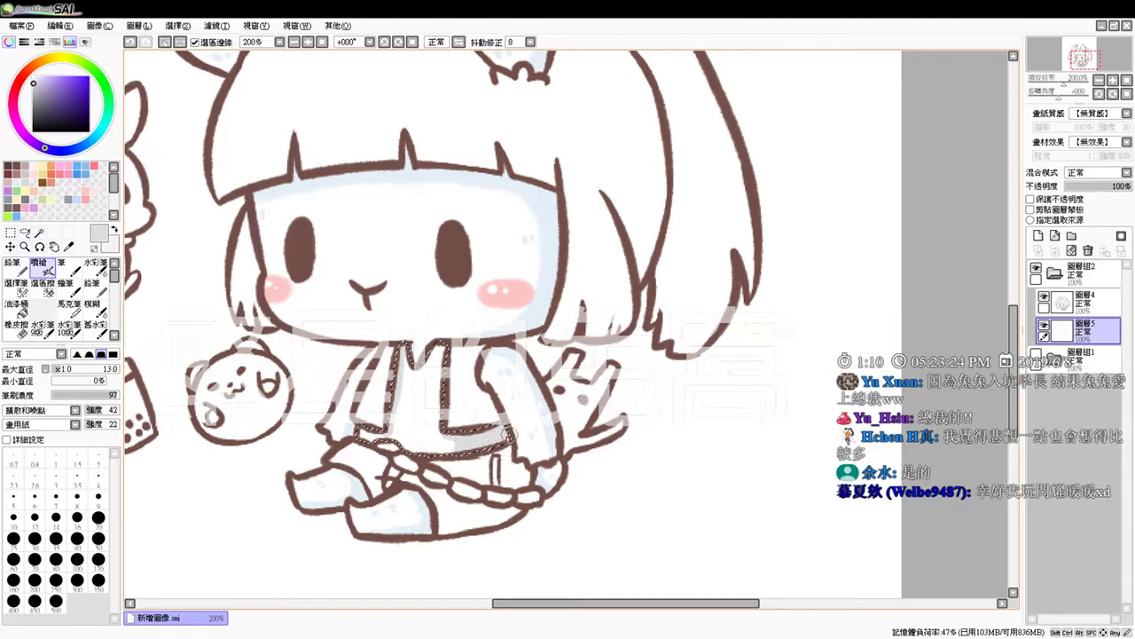
pyautogui.hotkey('ctrl', 'd')
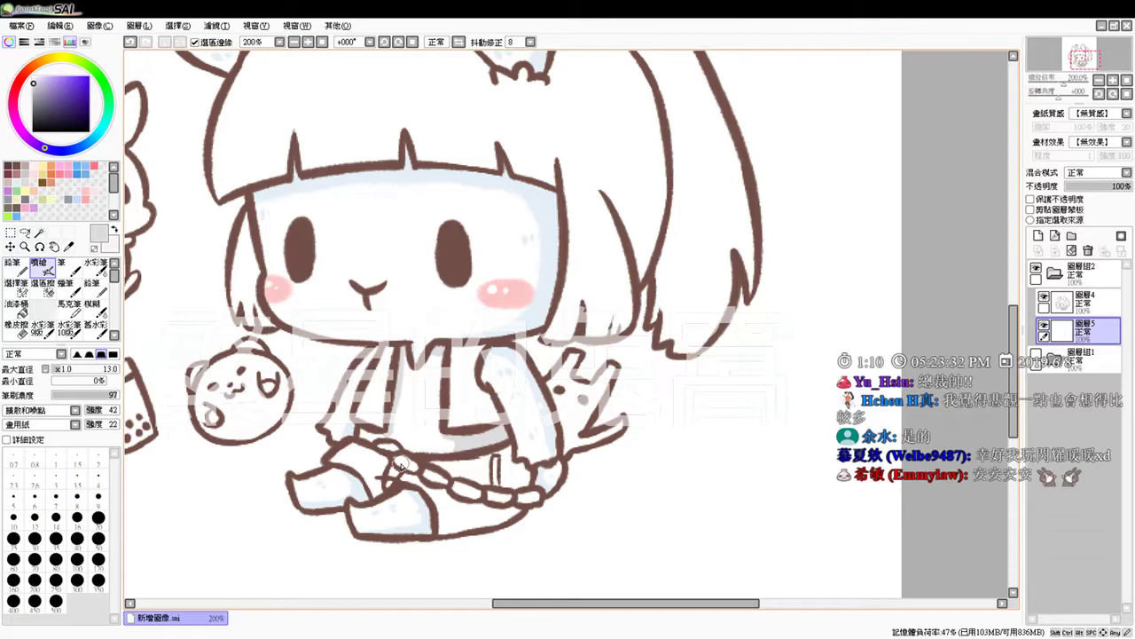
# Step: Select both vest panels with the Magic Wand, fill them with reddish brown, add airbrush shading, and clear the selection
pyautogui.click(39, 233)
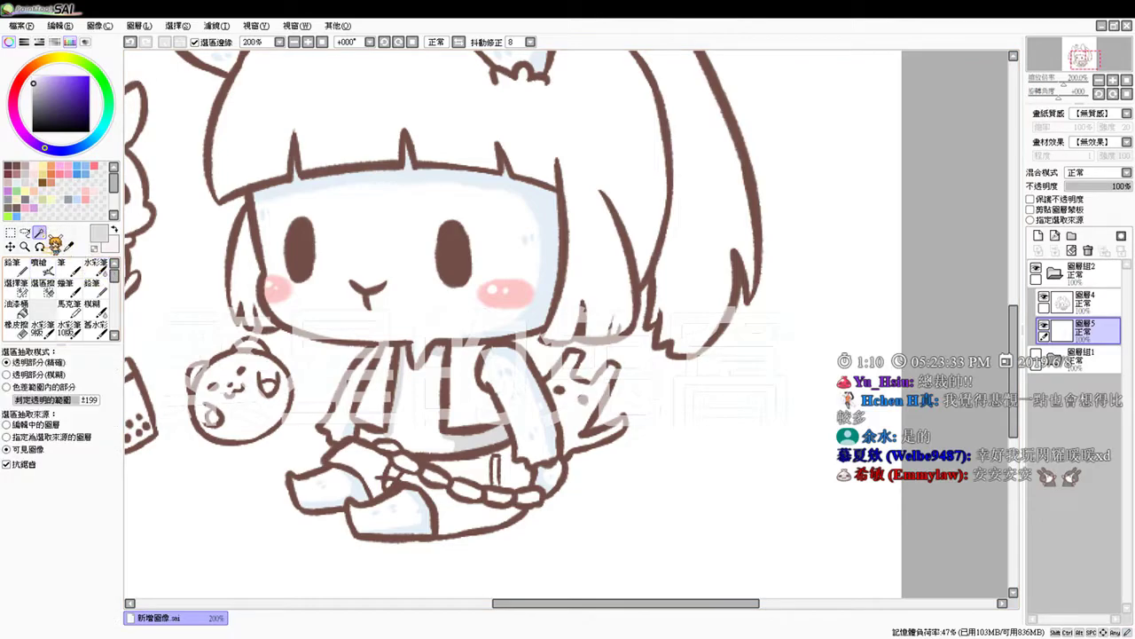
pyautogui.click(369, 390)
pyautogui.click(476, 397)
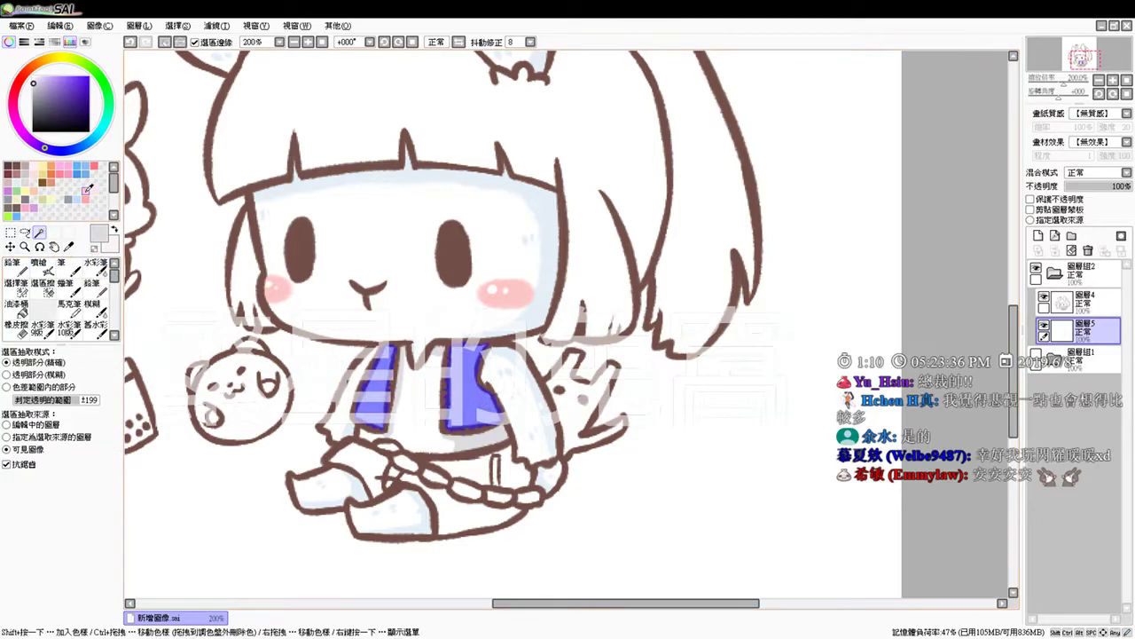
pyautogui.click(27, 182)
pyautogui.click(39, 264)
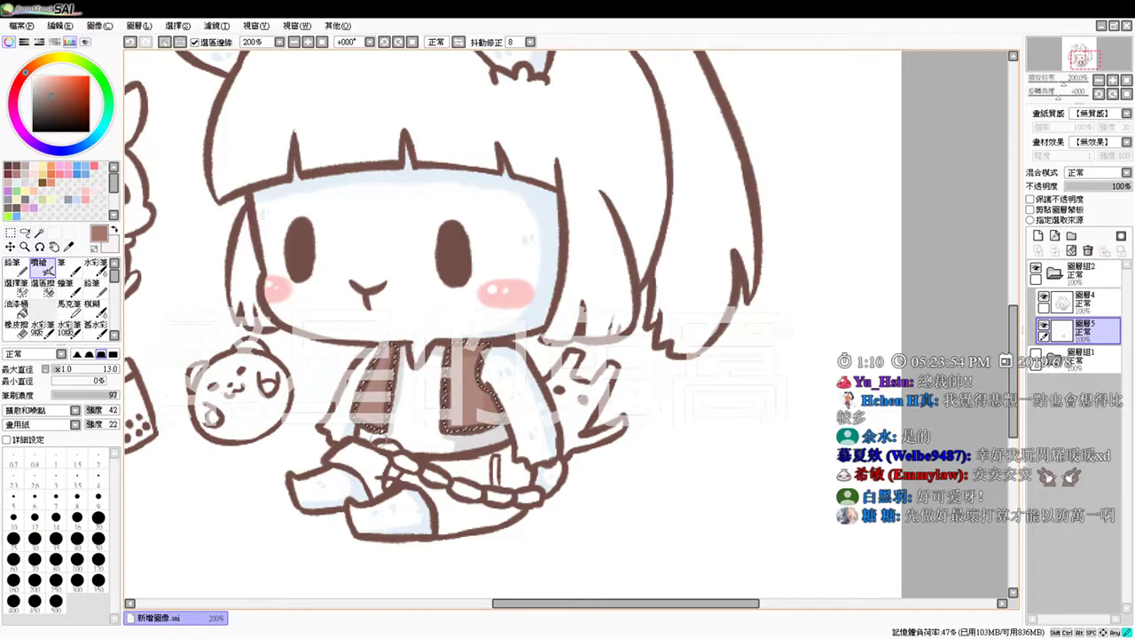
pyautogui.hotkey('ctrl', 'd')
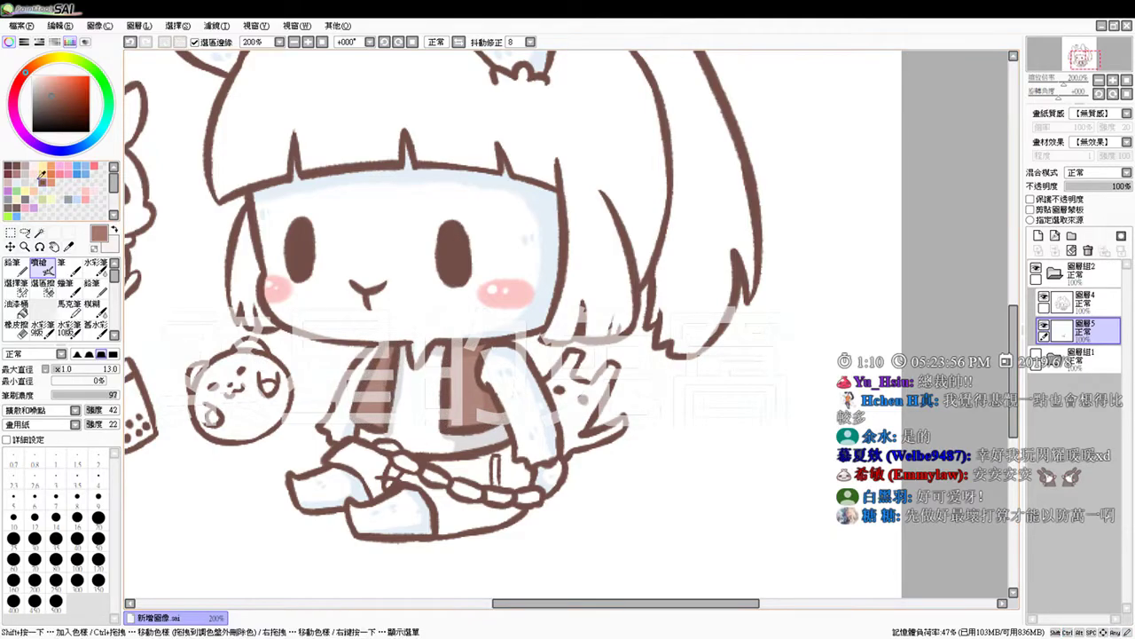
# Step: Reselect the whole shirt area with the colour layer temporarily hidden, and fill it with light grey
pyautogui.click(39, 233)
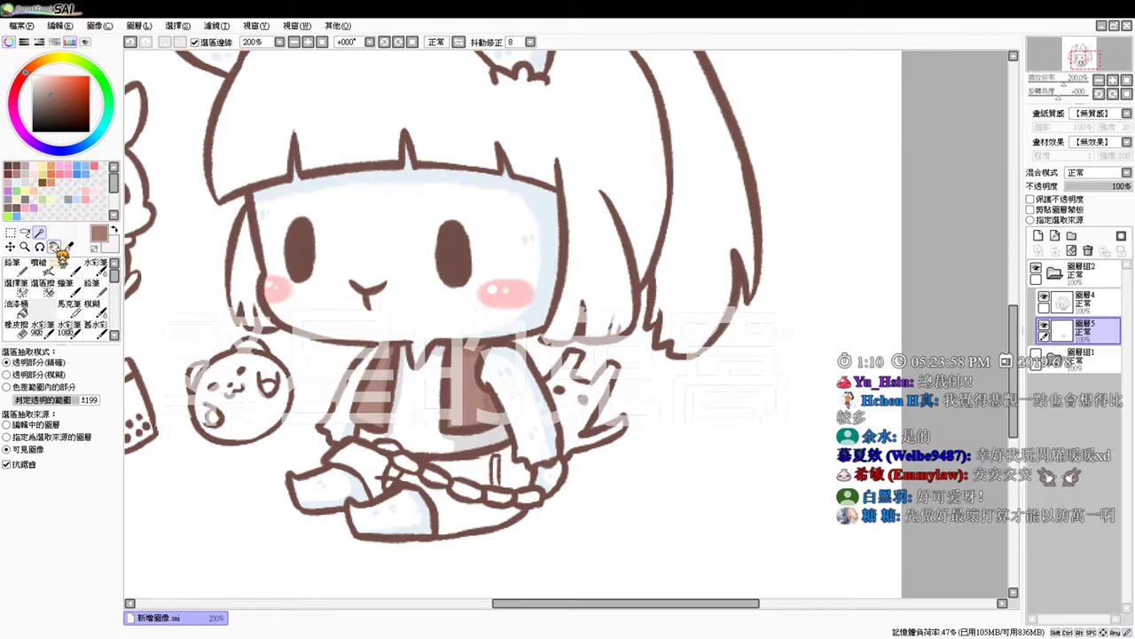
pyautogui.click(1043, 325)
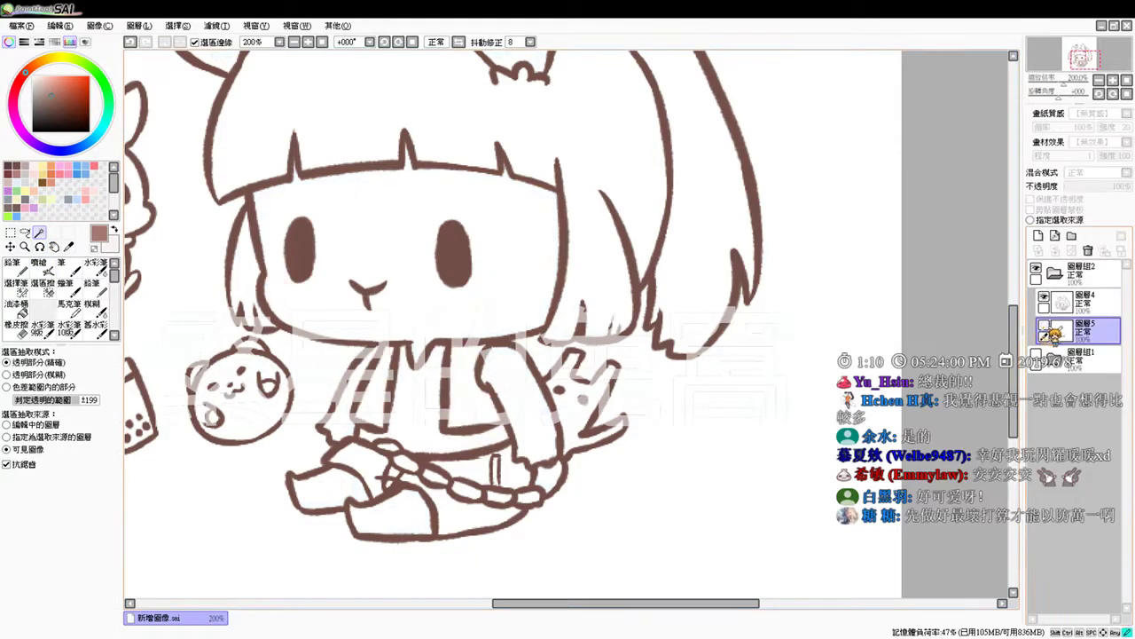
pyautogui.click(437, 403)
pyautogui.click(1043, 325)
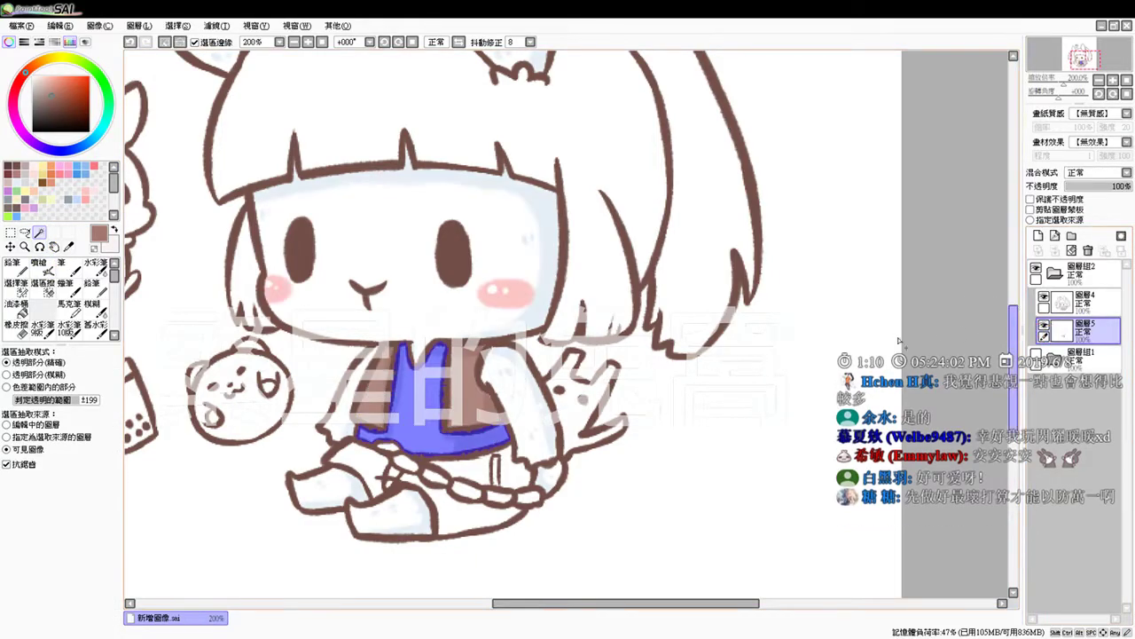
pyautogui.click(39, 77)
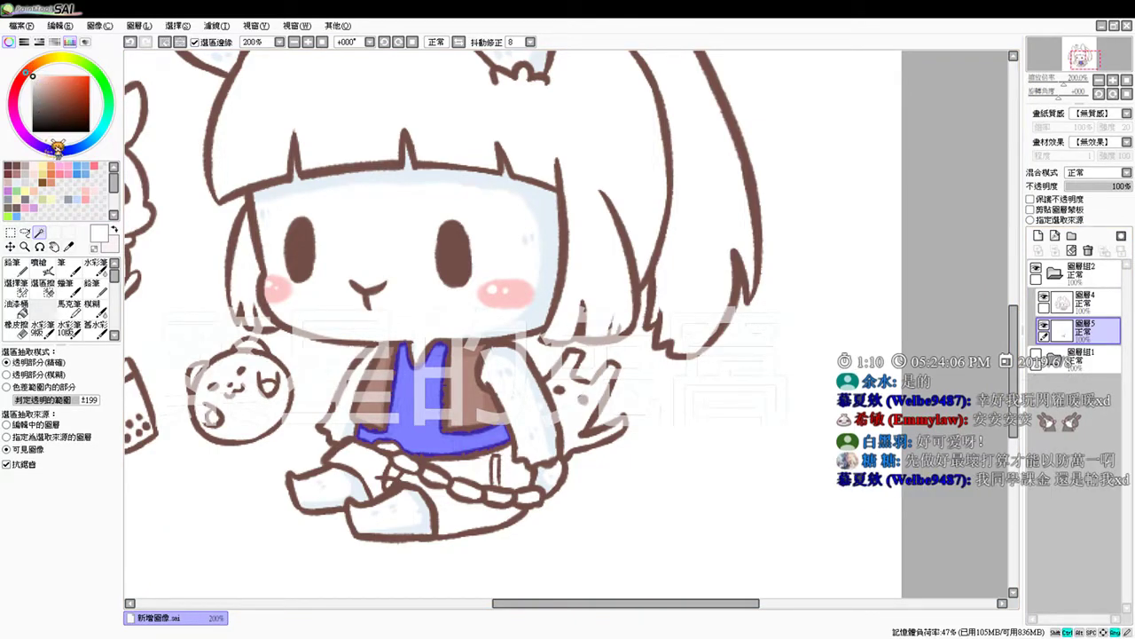
pyautogui.click(26, 180)
pyautogui.click(39, 266)
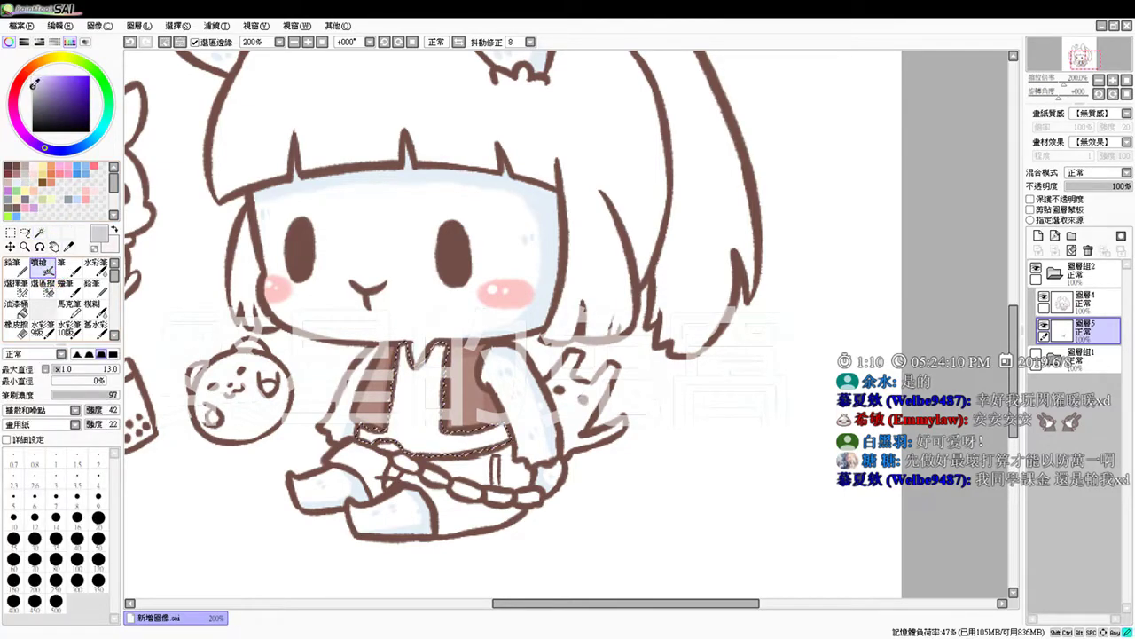
pyautogui.hotkey('ctrl', 'f')
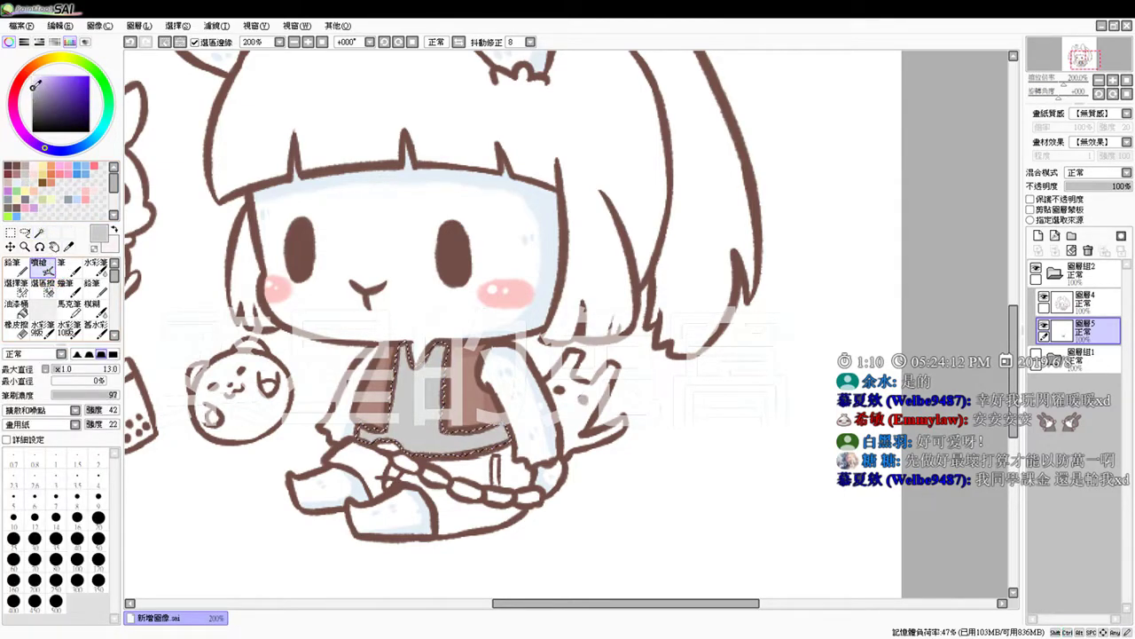
pyautogui.hotkey('ctrl', 'f')
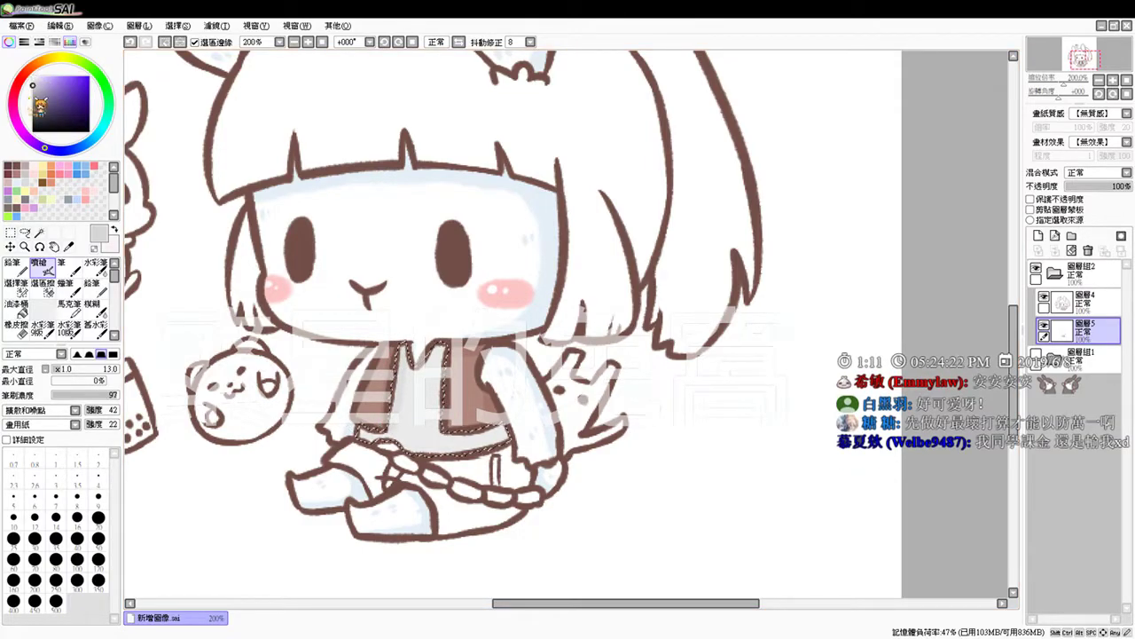
# Step: Shade the shirt beside the vest and along the hem in darker grey with the airbrush at size 13, then clear the selection
pyautogui.moveTo(397, 343)
pyautogui.mouseDown()
pyautogui.moveTo(397, 383)
pyautogui.moveTo(401, 369)
pyautogui.mouseUp()
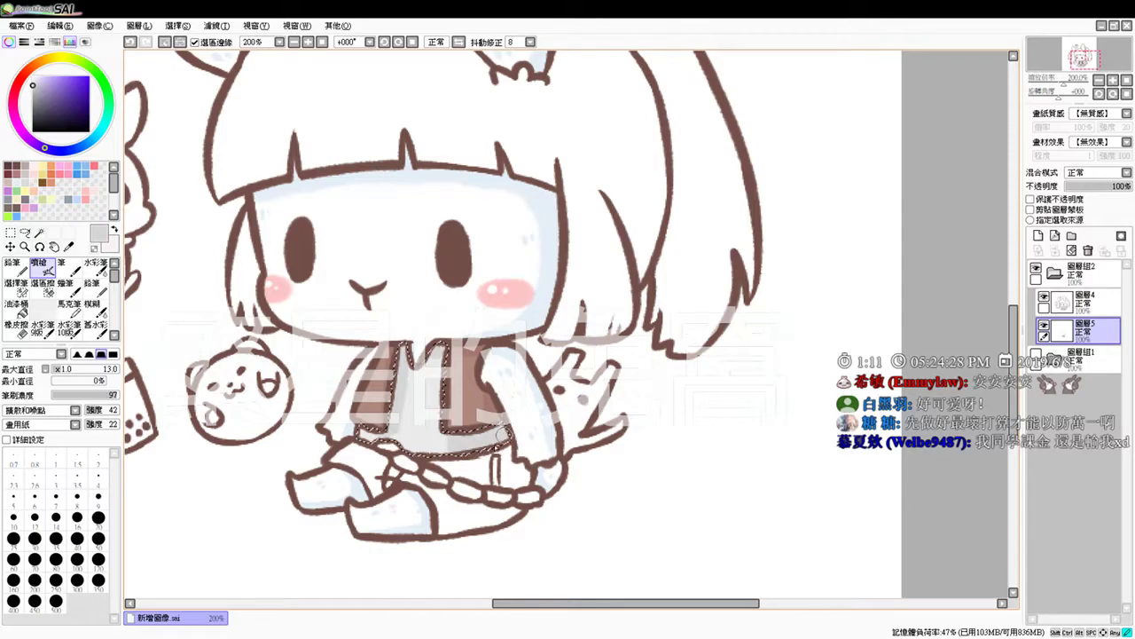
pyautogui.hotkey('ctrl', 'd')
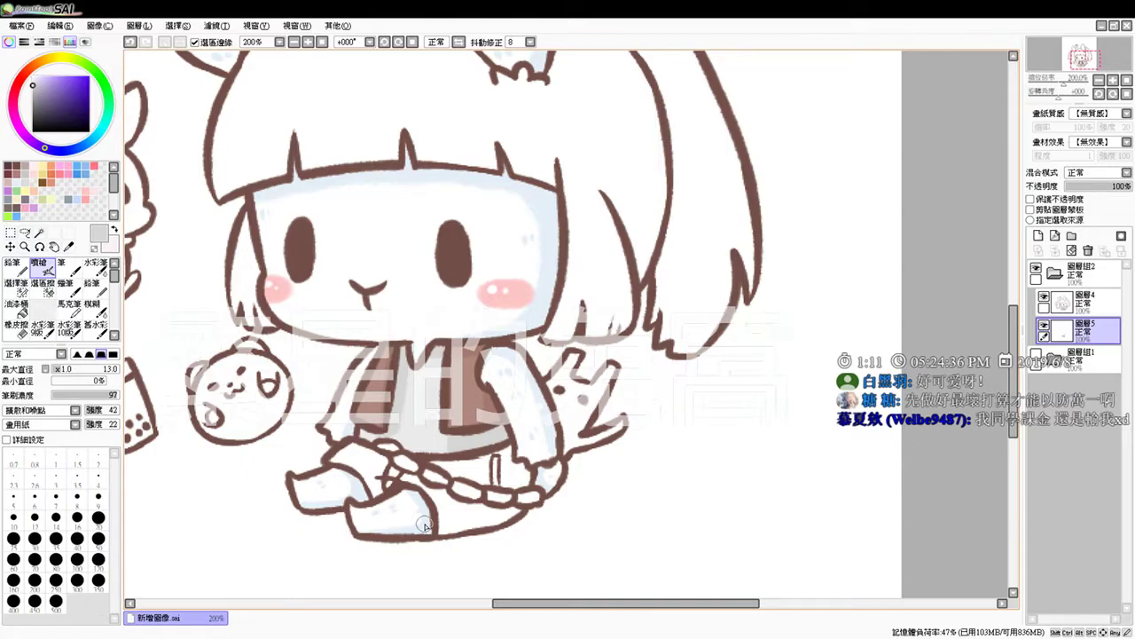
pyautogui.hotkey('ctrl', 'z')
pyautogui.moveTo(444, 431); pyautogui.dragTo(443, 428)
pyautogui.hotkey('ctrl', 'd')
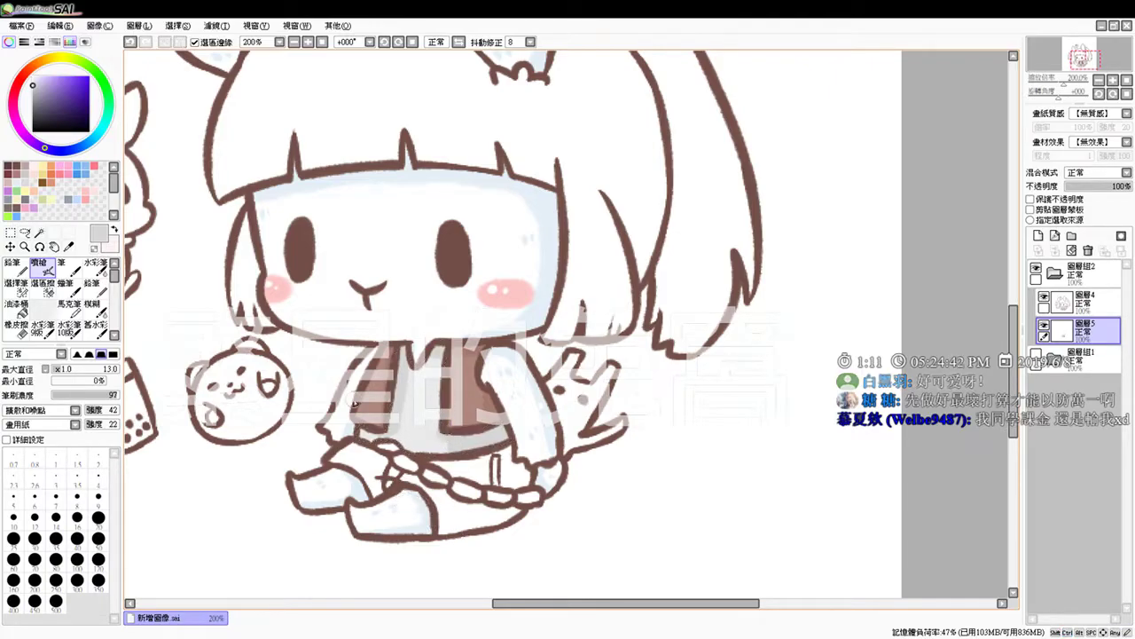
# Step: Select all the links of the waist chain with the Magic Wand and fill them with grey
pyautogui.click(40, 234)
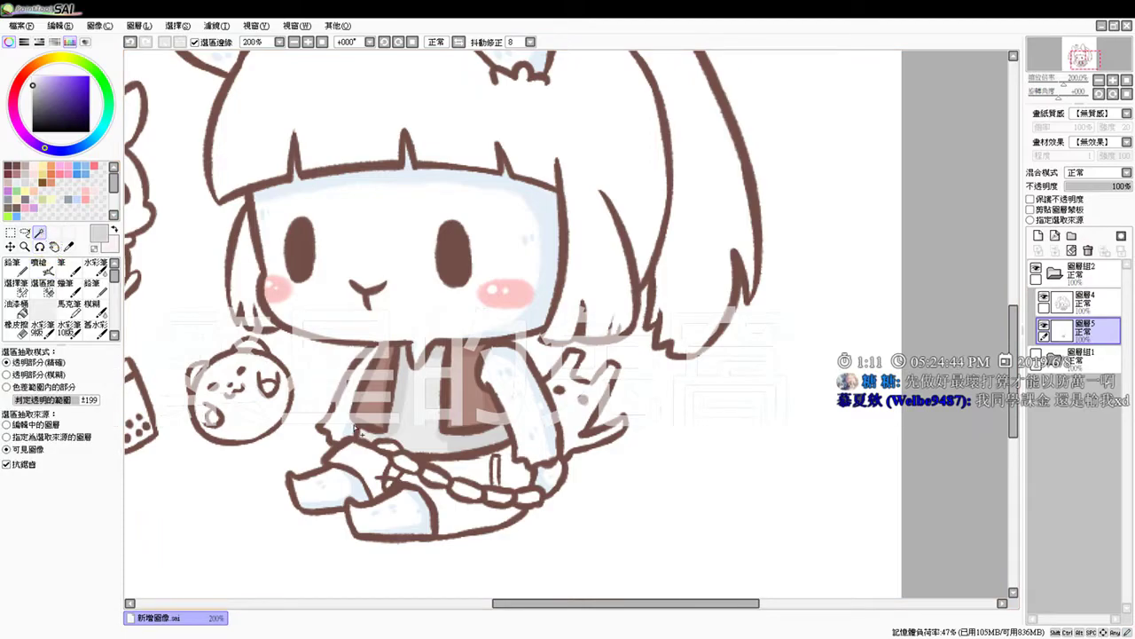
pyautogui.moveTo(386, 448)
pyautogui.mouseDown()
pyautogui.moveTo(406, 471)
pyautogui.moveTo(496, 504)
pyautogui.moveTo(539, 498)
pyautogui.mouseUp()
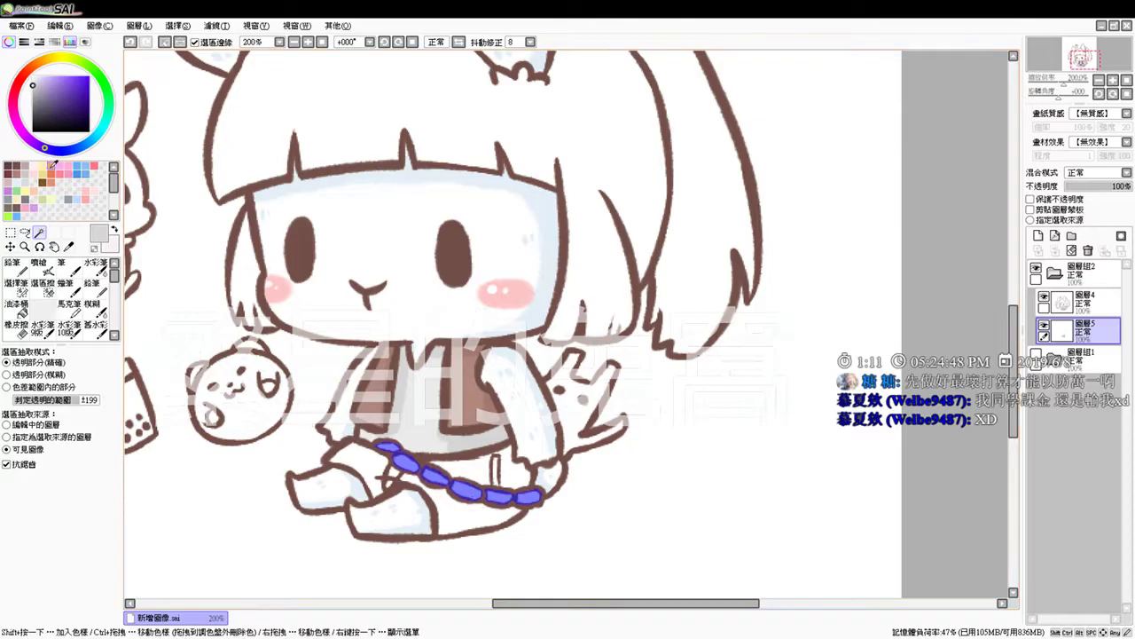
pyautogui.click(15, 182)
pyautogui.click(23, 175)
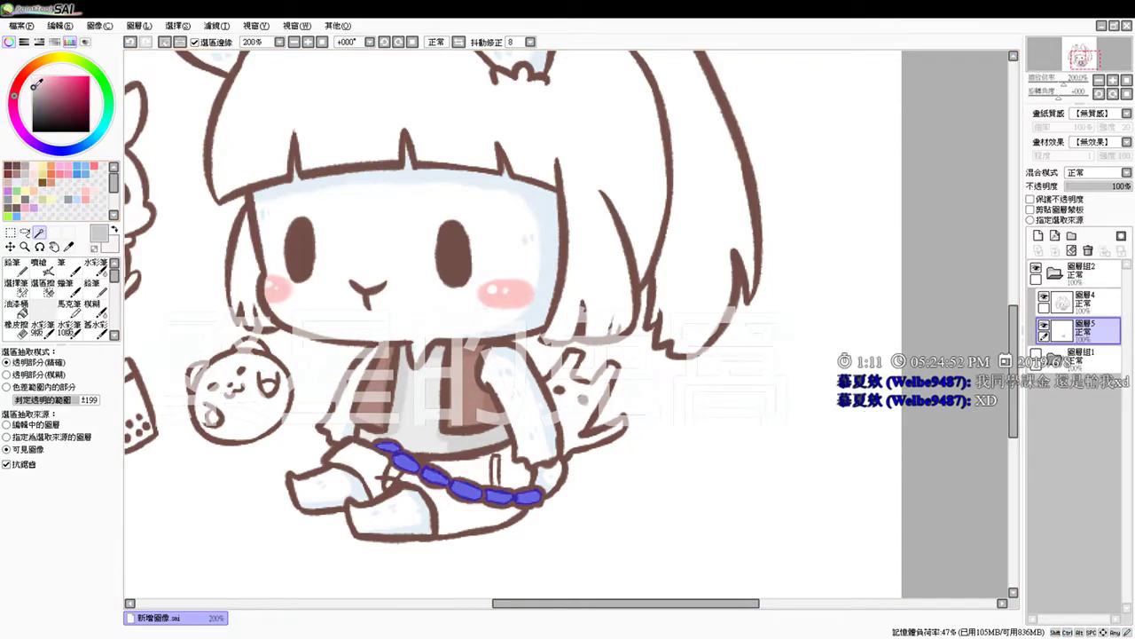
pyautogui.click(40, 263)
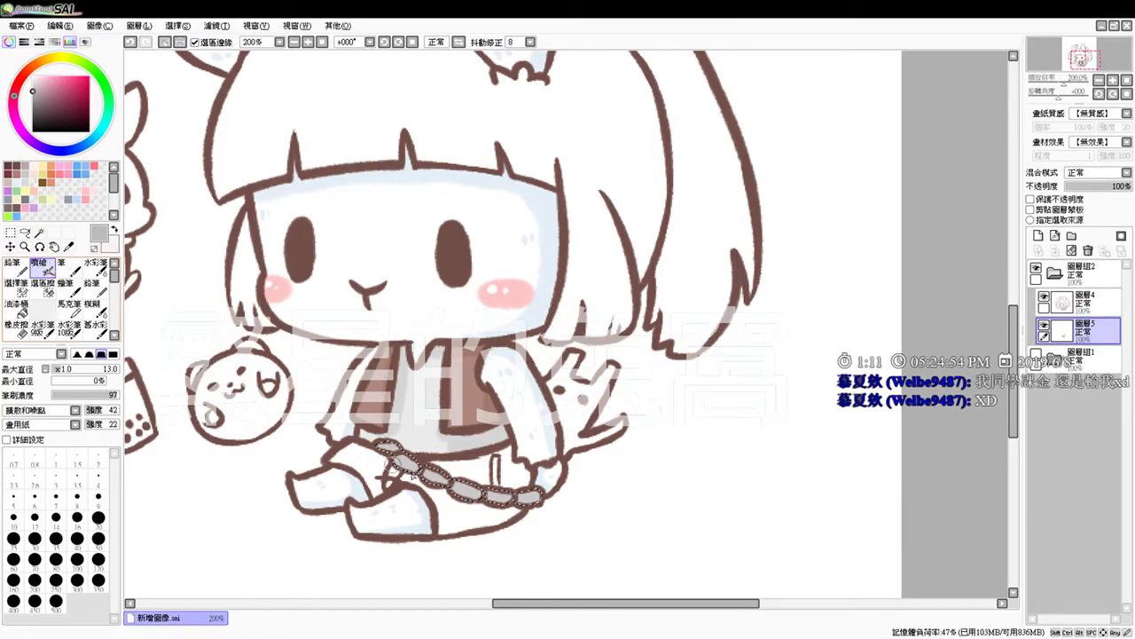
# Step: Airbrush darker grey shadows and white highlights on the chain links at size 7, and clear the selection
pyautogui.moveTo(403, 454)
pyautogui.mouseDown()
pyautogui.moveTo(388, 454)
pyautogui.moveTo(444, 485)
pyautogui.mouseUp()
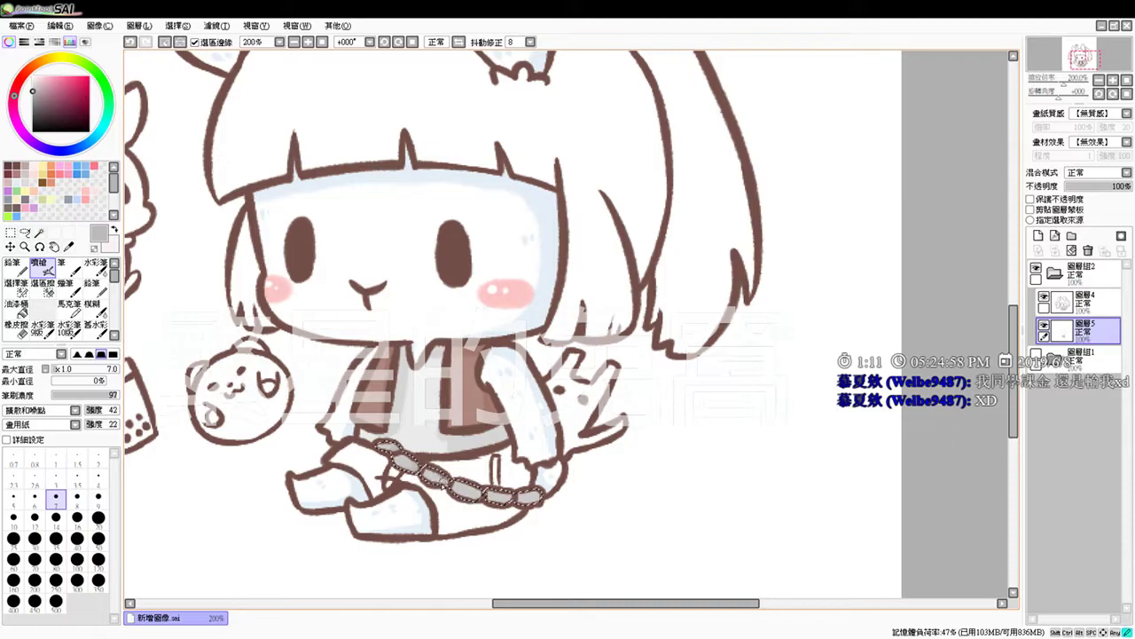
pyautogui.click(33, 94)
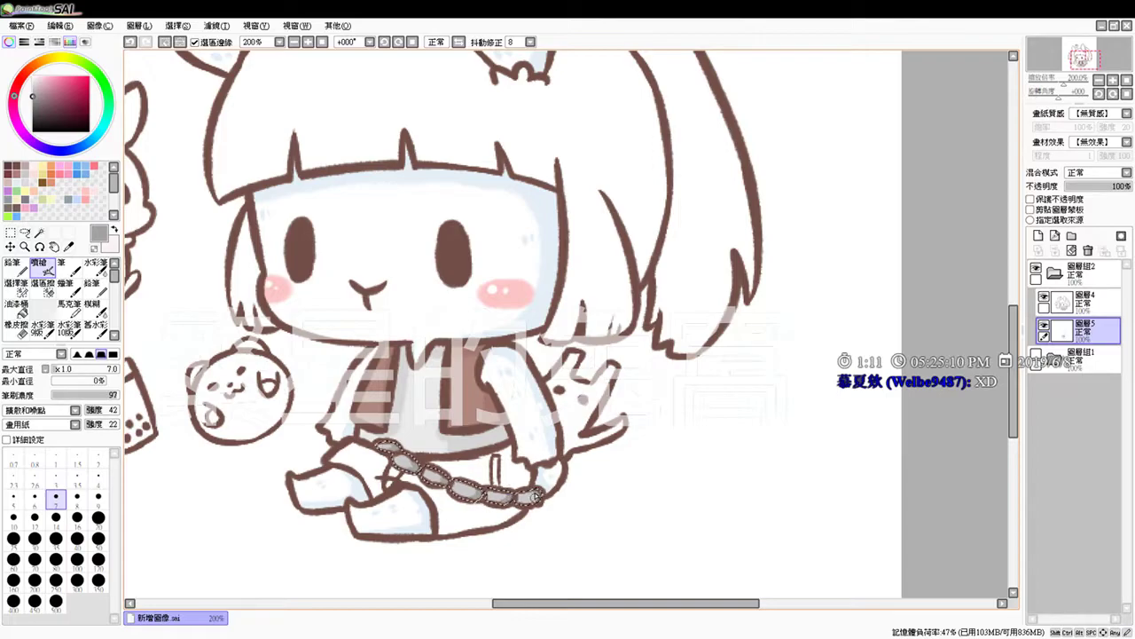
pyautogui.moveTo(36, 86); pyautogui.dragTo(24, 64)
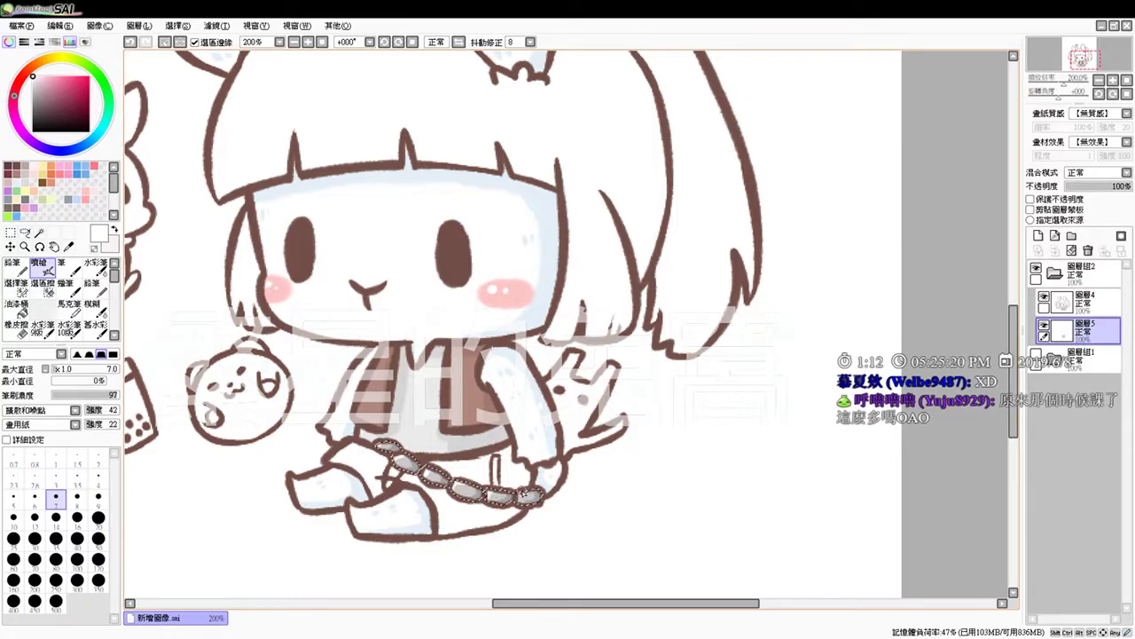
pyautogui.hotkey('ctrl', 'd')
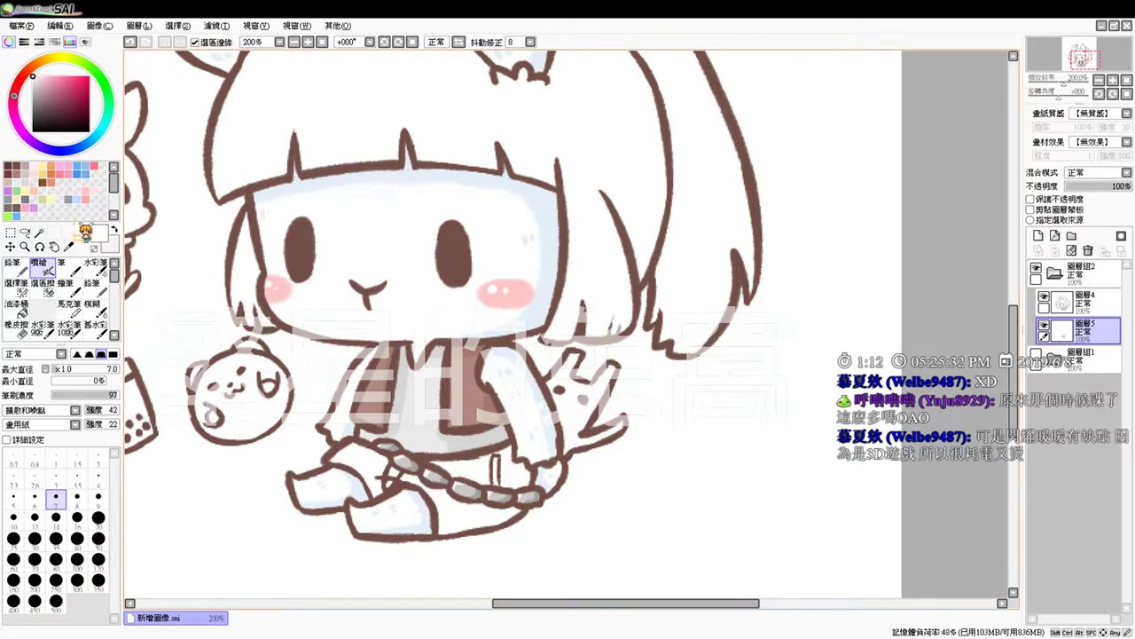
# Step: Select every section of the shorts around the chain and pocket with the Magic Wand
pyautogui.click(39, 233)
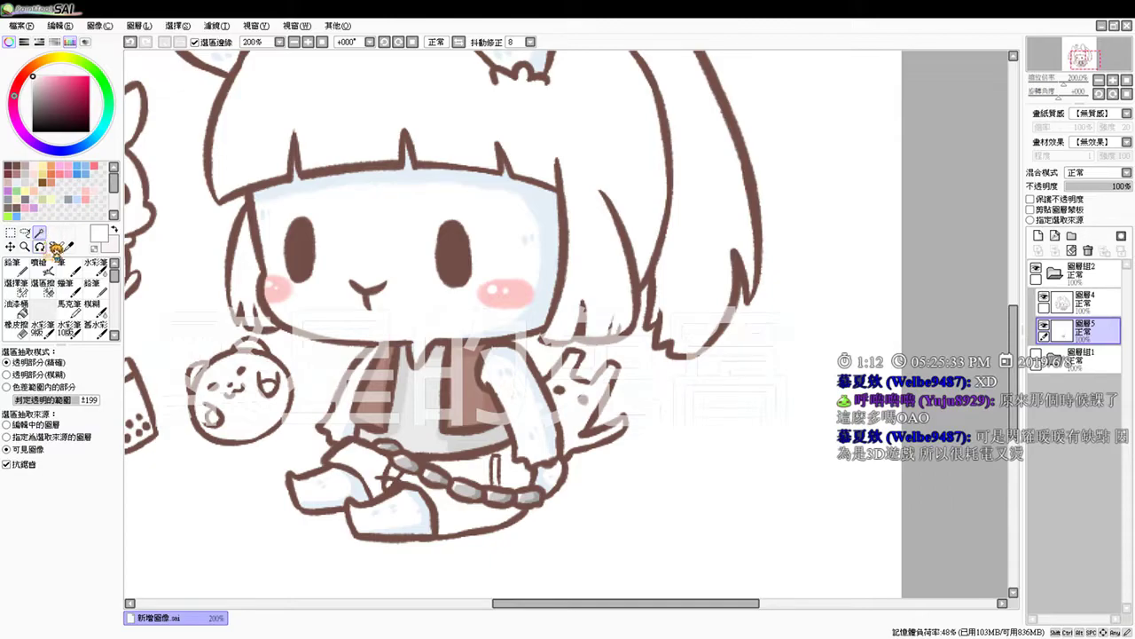
pyautogui.click(19, 285)
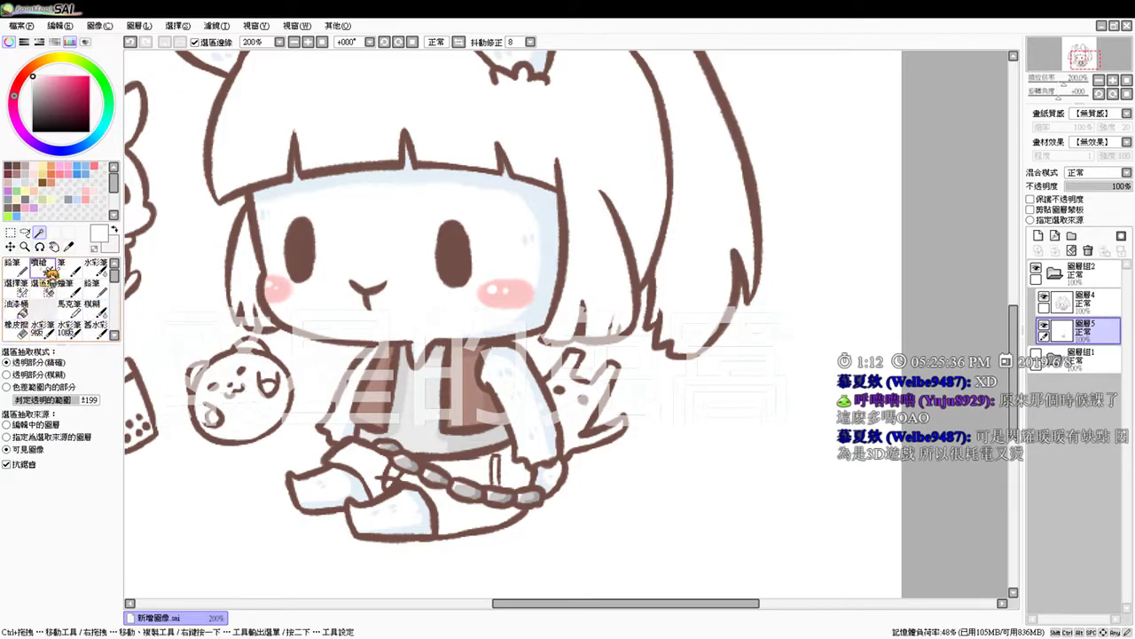
pyautogui.click(39, 233)
pyautogui.click(364, 461)
pyautogui.click(391, 479)
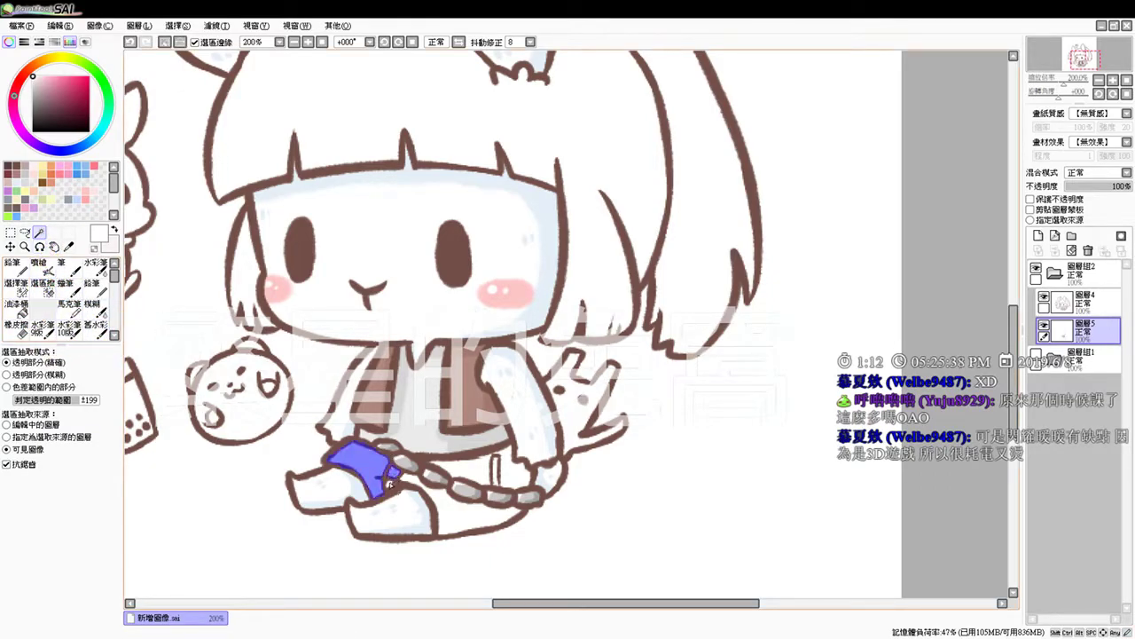
pyautogui.click(431, 490)
pyautogui.click(495, 465)
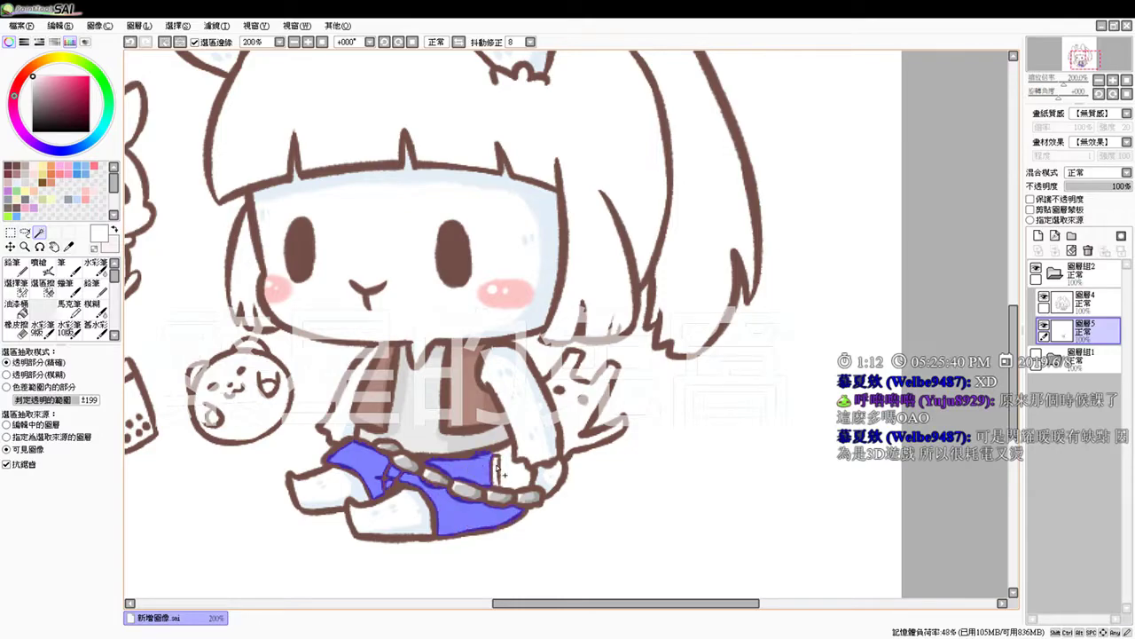
pyautogui.click(510, 474)
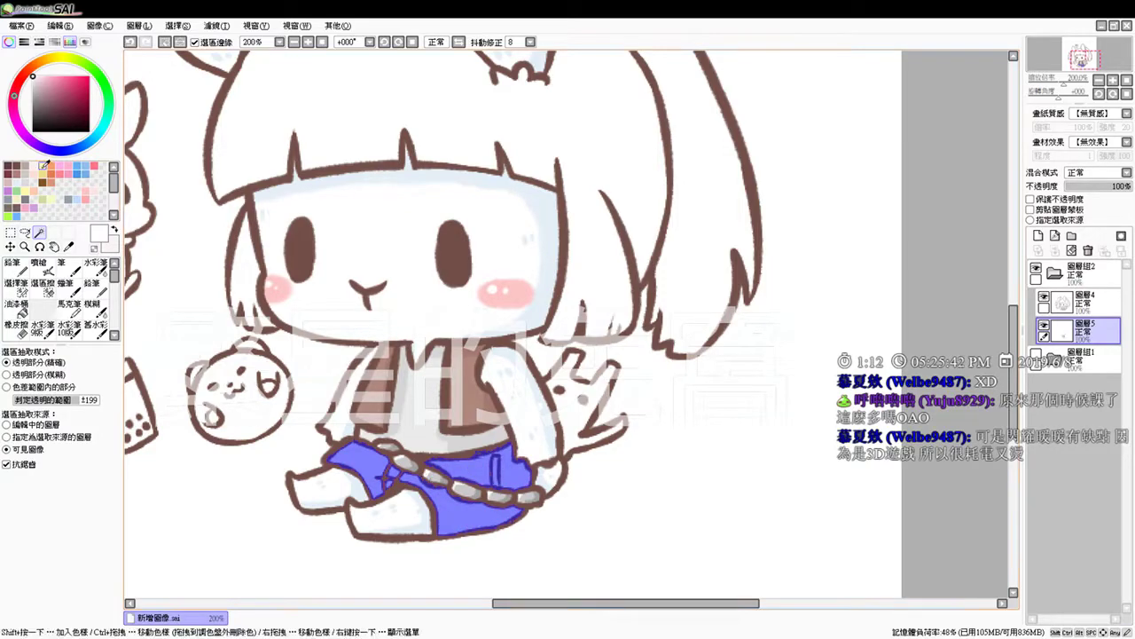
# Step: Fill the selected shorts with blue, trying a brighter tone before settling on a softer, muted blue
pyautogui.click(77, 166)
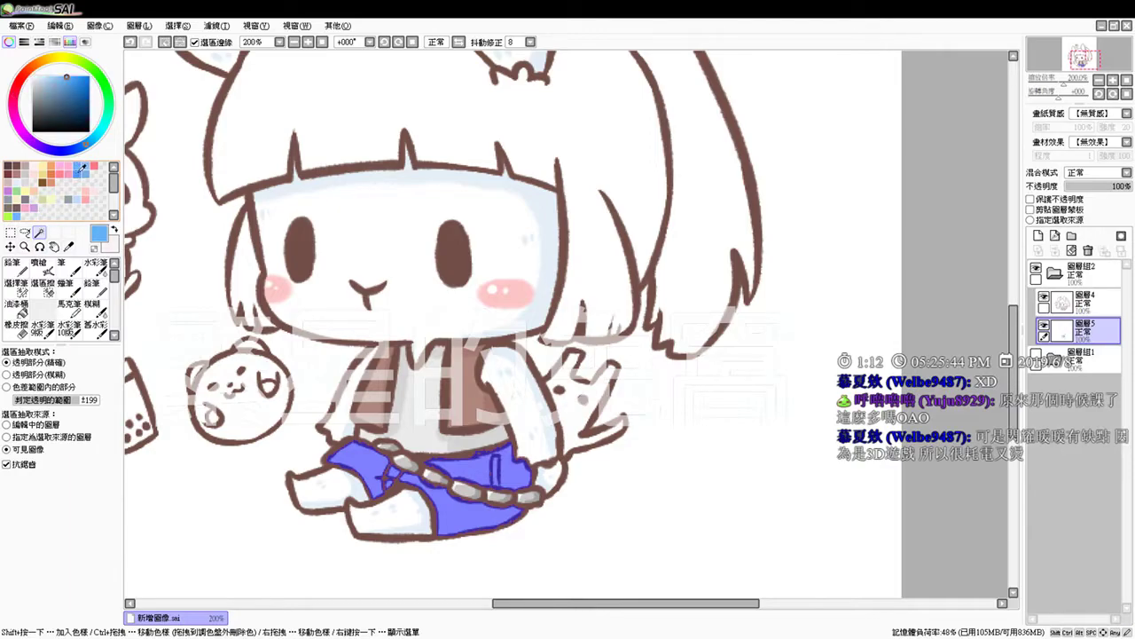
pyautogui.hotkey('ctrl', 'f')
pyautogui.click(77, 174)
pyautogui.click(49, 268)
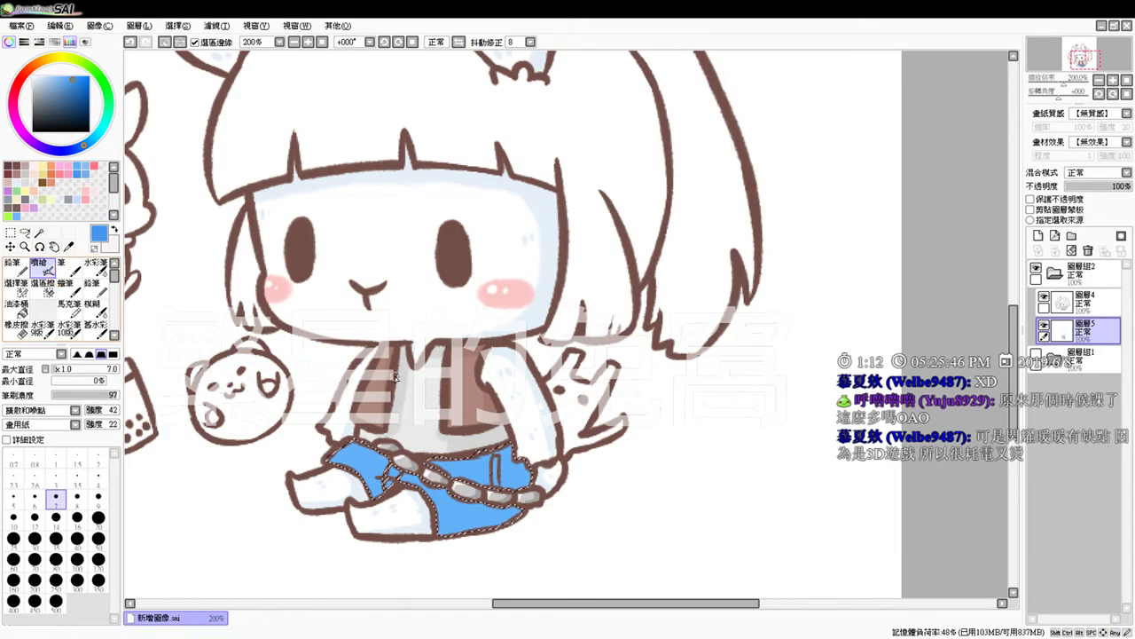
pyautogui.click(90, 166)
pyautogui.hotkey('ctrl', 'f')
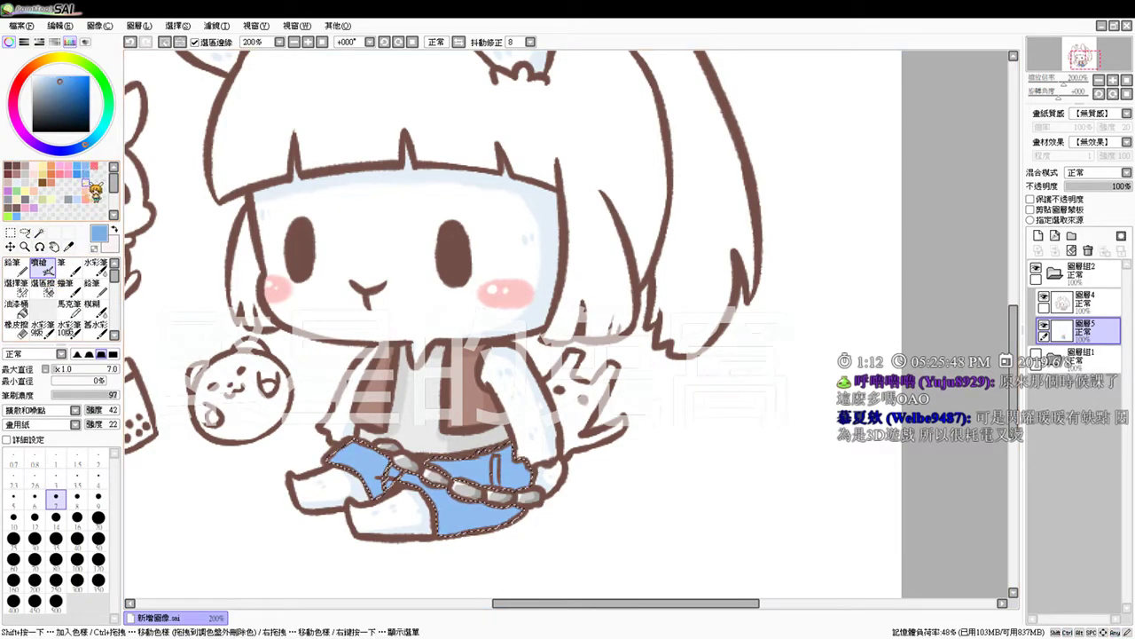
# Step: Airbrush darker blue shadows and pale blue highlights on the shorts at size 15, and clear the selection
pyautogui.moveTo(472, 450)
pyautogui.keyDown('ctrl'); pyautogui.keyDown('alt'); pyautogui.mouseDown()
pyautogui.moveTo(512, 448)
pyautogui.moveTo(430, 464)
pyautogui.moveTo(504, 460)
pyautogui.mouseUp(); pyautogui.keyUp('alt'); pyautogui.keyUp('ctrl')
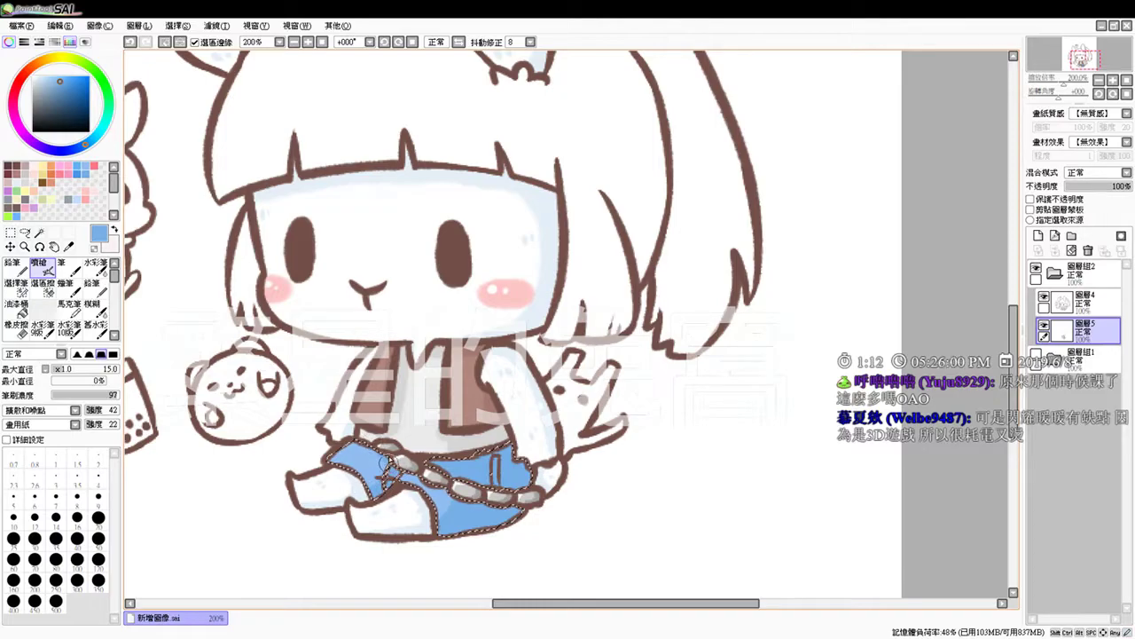
pyautogui.hotkey('ctrl', 'd')
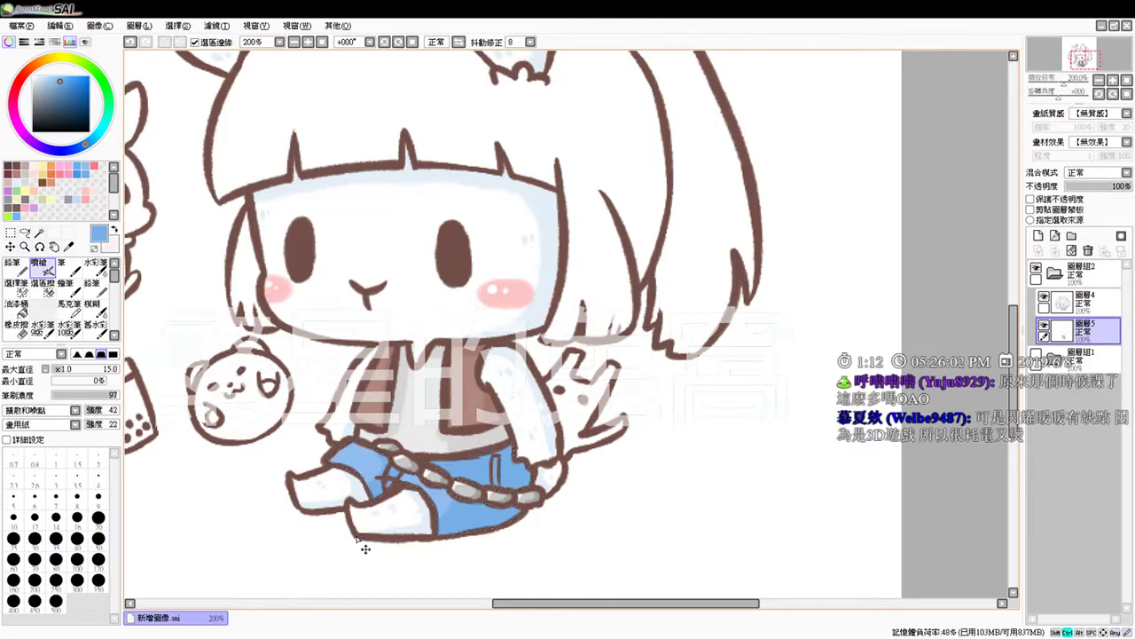
pyautogui.hotkey('ctrl', 'z')
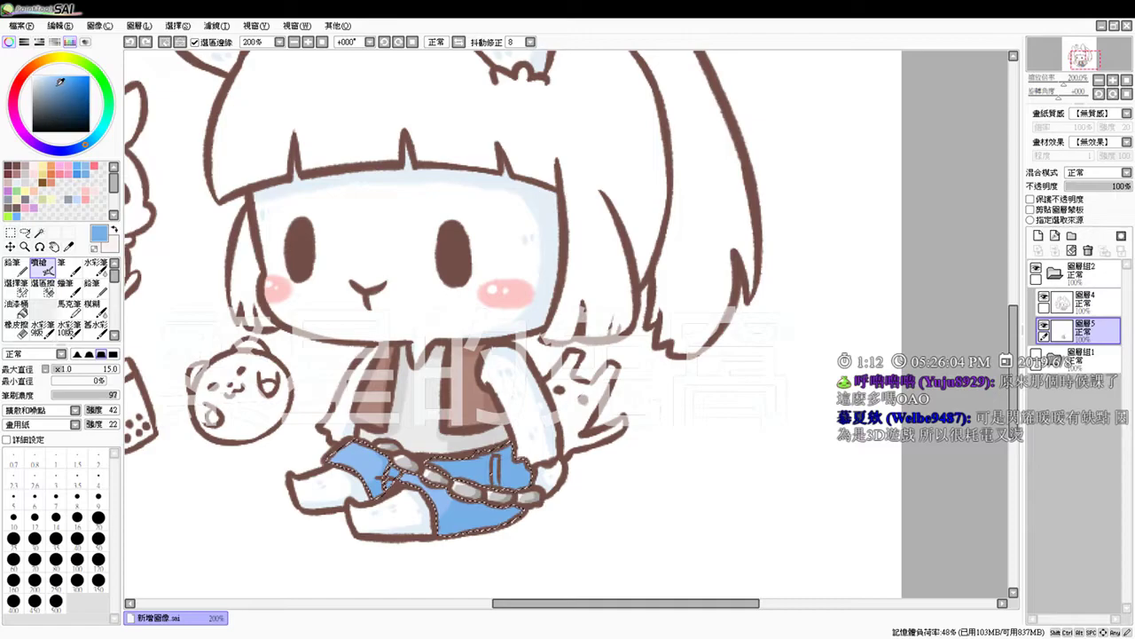
pyautogui.click(45, 77)
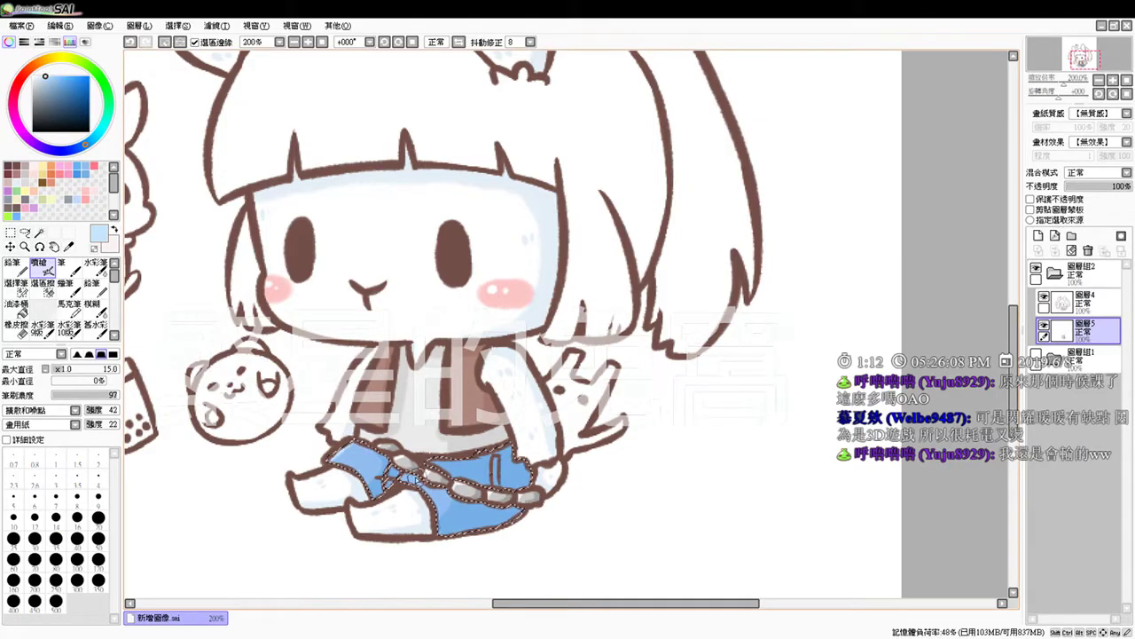
pyautogui.hotkey('ctrl', 'd')
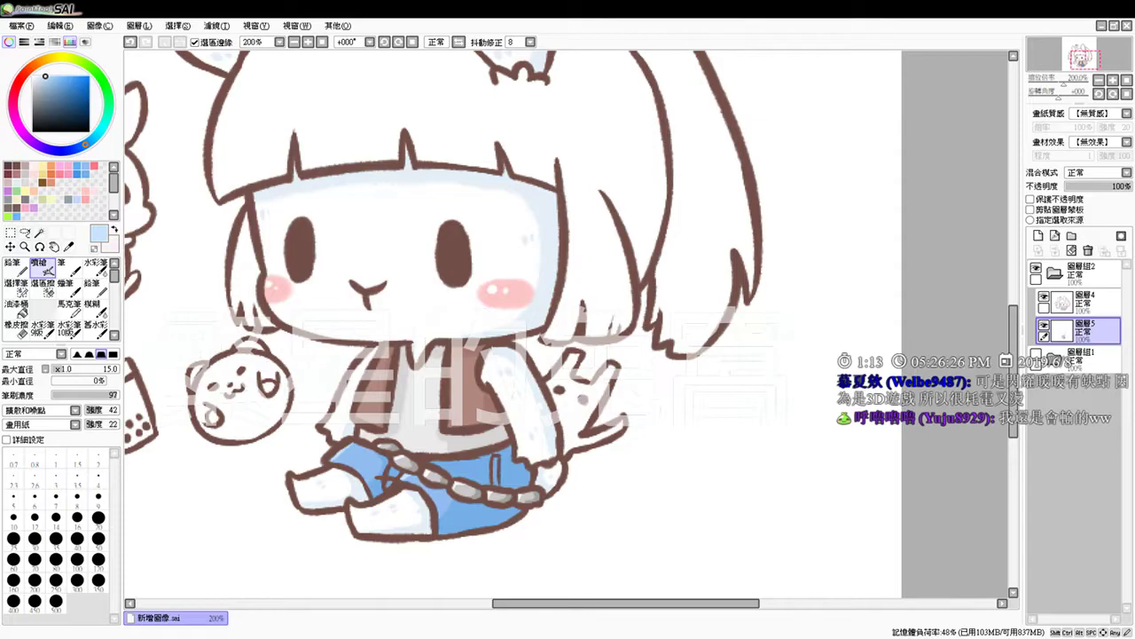
# Step: Select the bangs, both side locks and the ponytail with the Magic Wand and fill them with light pink
pyautogui.click(39, 233)
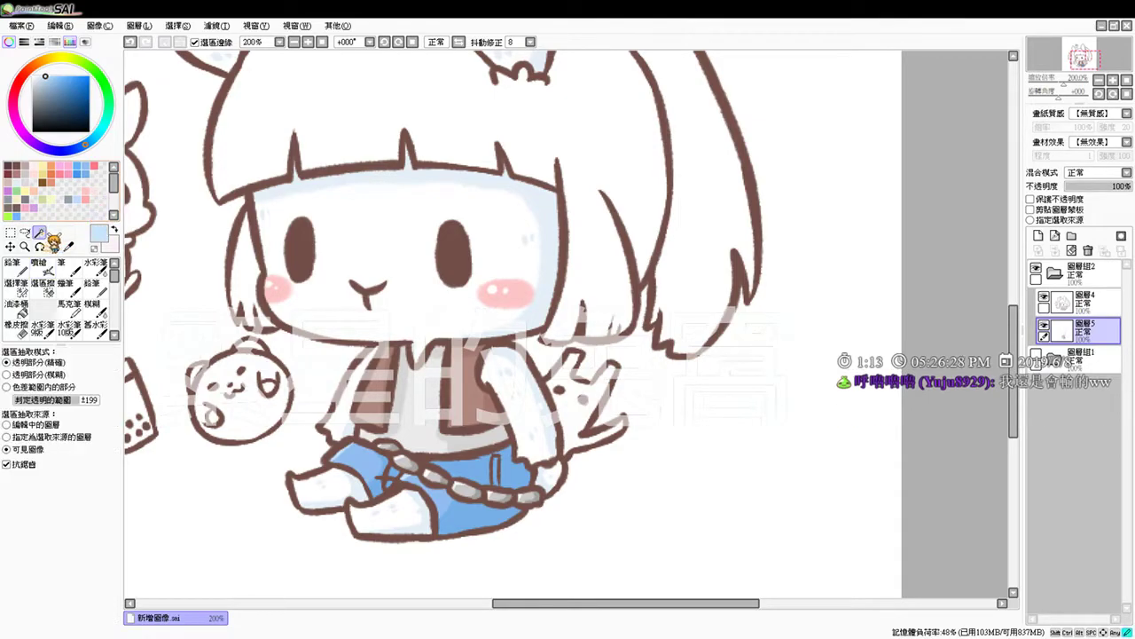
pyautogui.click(293, 126)
pyautogui.click(251, 277)
pyautogui.click(696, 293)
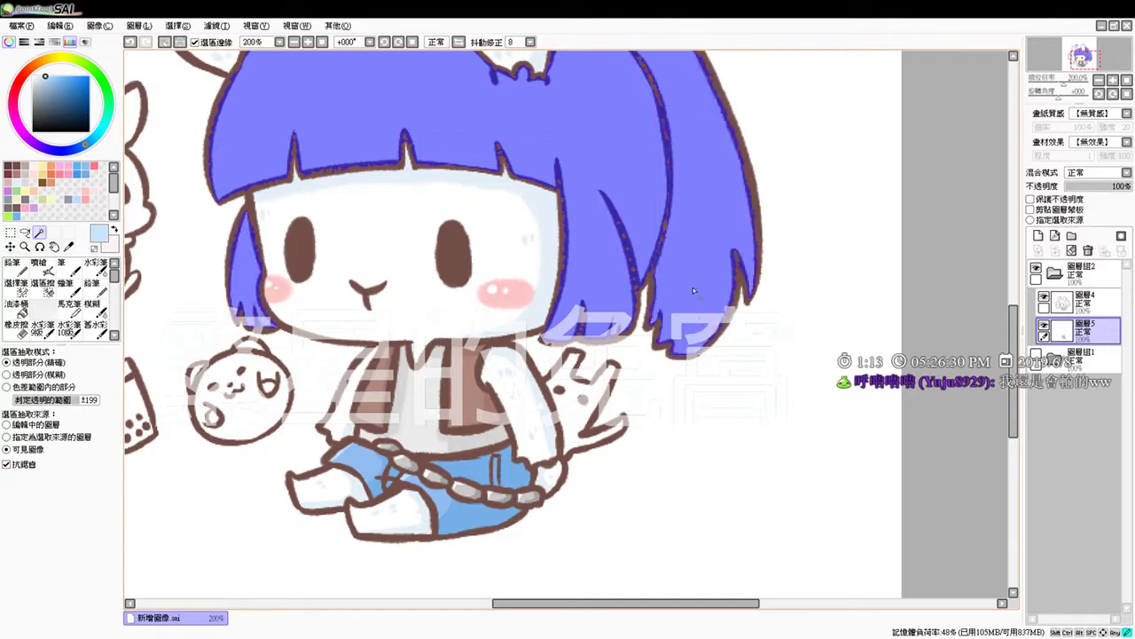
pyautogui.moveTo(1022, 375); pyautogui.dragTo(1022, 335)
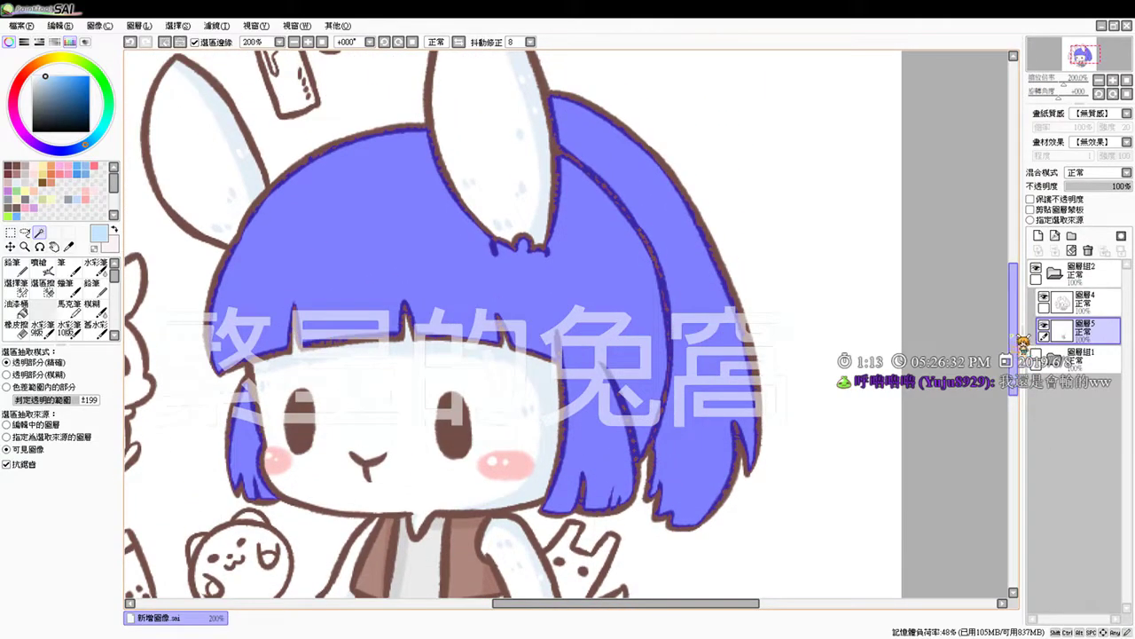
pyautogui.click(64, 163)
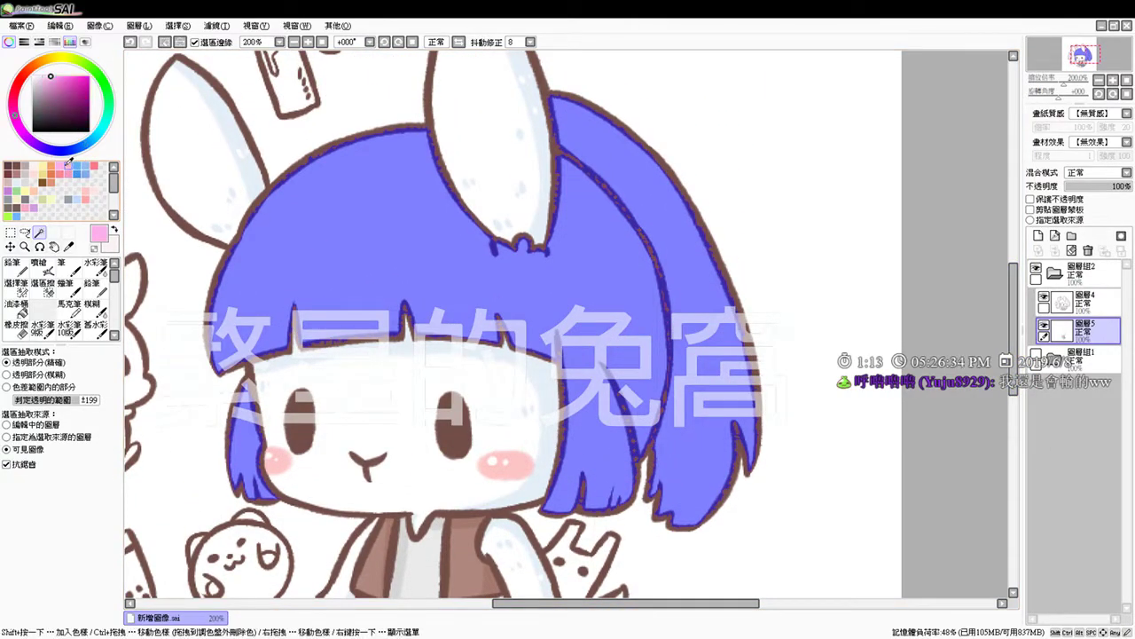
pyautogui.click(67, 167)
pyautogui.hotkey('ctrl', 'f')
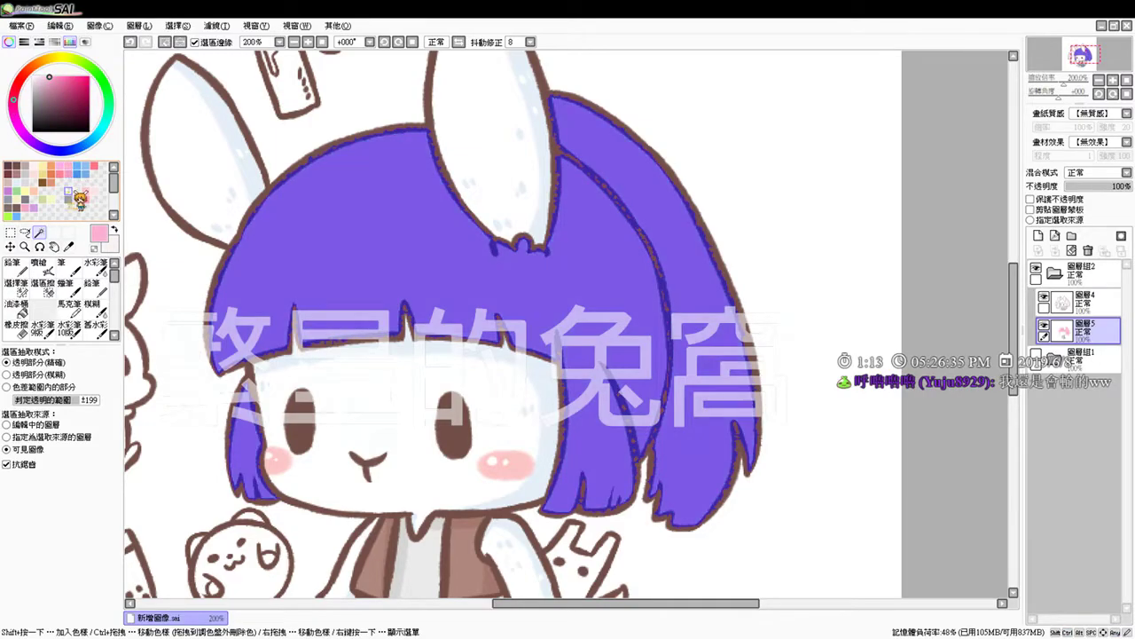
# Step: Shade the head hair between the front ear and the ponytail in darker pink with the airbrush at size 17
pyautogui.click(44, 267)
pyautogui.click(68, 172)
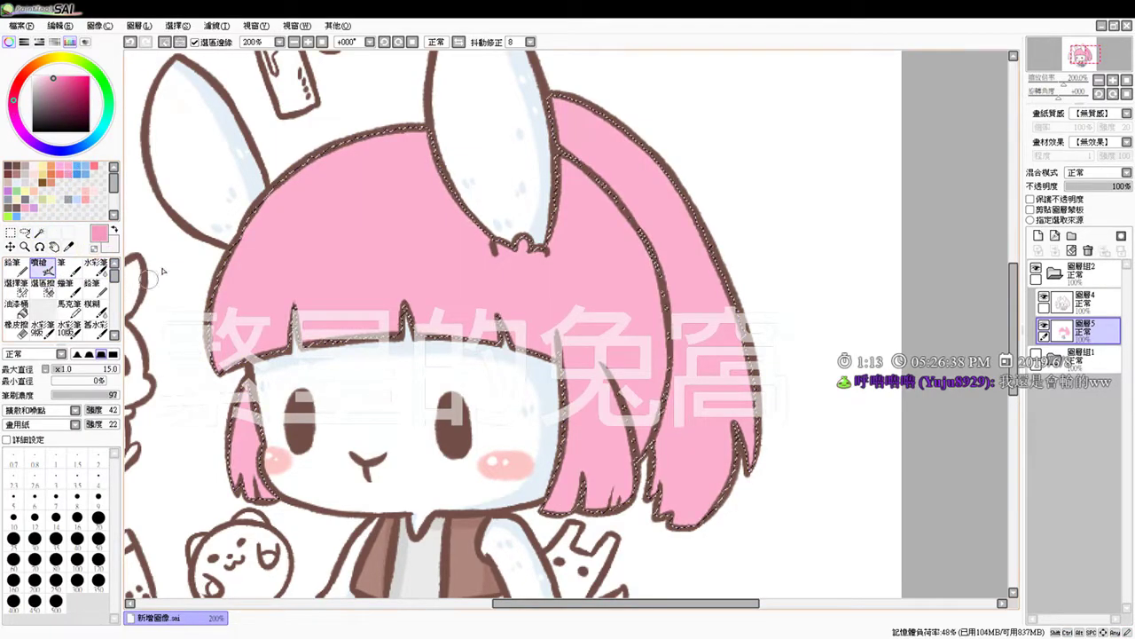
pyautogui.keyDown('ctrl'); pyautogui.keyDown('alt'); pyautogui.moveTo(290, 219); pyautogui.dragTo(310, 225); pyautogui.keyUp('alt'); pyautogui.keyUp('ctrl')
pyautogui.moveTo(534, 211)
pyautogui.mouseDown()
pyautogui.moveTo(530, 364)
pyautogui.moveTo(544, 320)
pyautogui.moveTo(538, 353)
pyautogui.mouseUp()
pyautogui.moveTo(552, 146)
pyautogui.mouseDown()
pyautogui.moveTo(614, 233)
pyautogui.moveTo(637, 448)
pyautogui.mouseUp()
pyautogui.moveTo(619, 216); pyautogui.dragTo(648, 330)
pyautogui.moveTo(633, 242); pyautogui.dragTo(654, 344)
pyautogui.moveTo(644, 279); pyautogui.dragTo(664, 341)
pyautogui.press('space')
pyautogui.moveTo(675, 383); pyautogui.dragTo(674, 326)
pyautogui.moveTo(659, 252); pyautogui.dragTo(658, 360)
pyautogui.moveTo(659, 288); pyautogui.dragTo(637, 373)
pyautogui.moveTo(557, 121)
pyautogui.mouseDown()
pyautogui.moveTo(594, 209)
pyautogui.moveTo(555, 95)
pyautogui.moveTo(628, 321)
pyautogui.mouseUp()
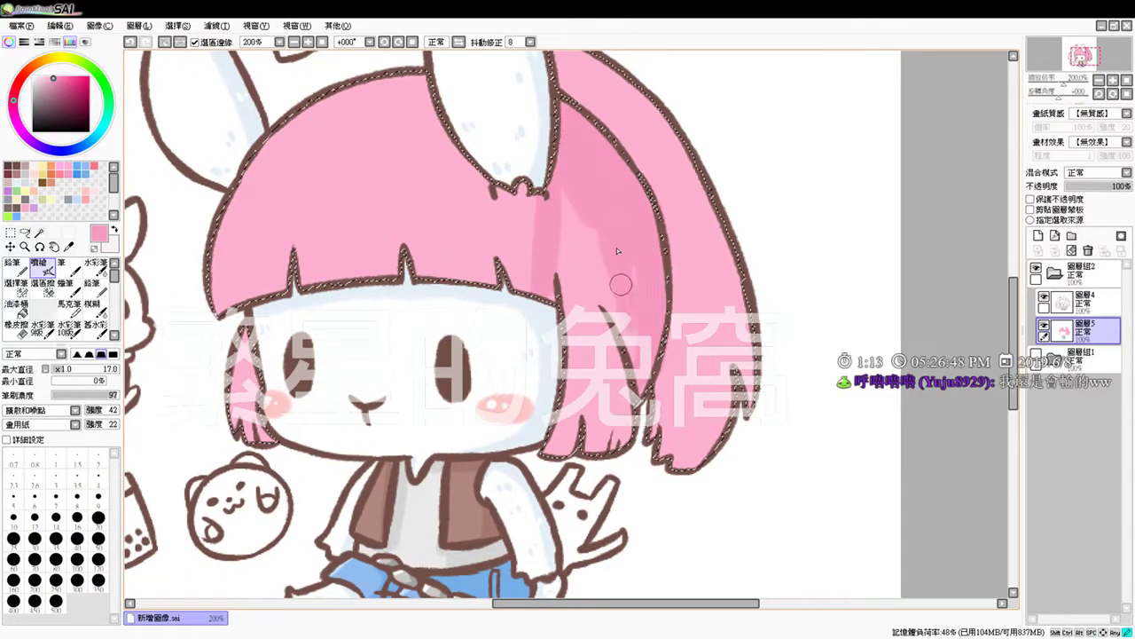
# Step: Even out the shadow edge below the front ear and carry the darker pink into the side lock beneath it
pyautogui.moveTo(550, 171)
pyautogui.mouseDown()
pyautogui.moveTo(617, 303)
pyautogui.moveTo(553, 216)
pyautogui.mouseUp()
pyautogui.moveTo(558, 266)
pyautogui.mouseDown()
pyautogui.moveTo(580, 361)
pyautogui.moveTo(574, 438)
pyautogui.mouseUp()
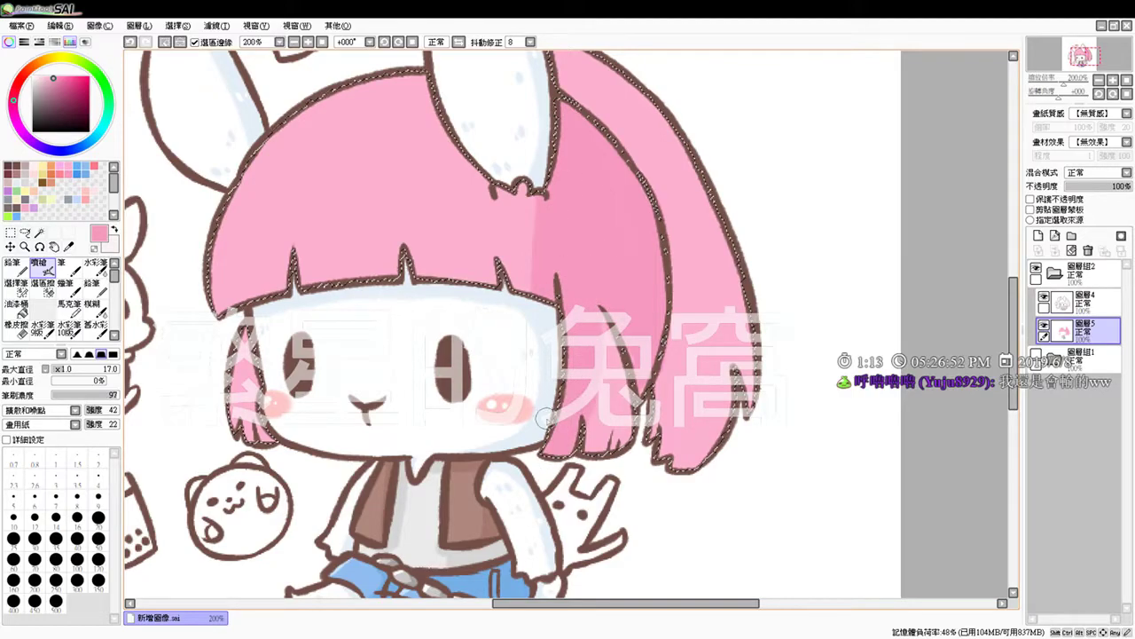
pyautogui.hotkey('ctrl', 'z')
pyautogui.moveTo(552, 170); pyautogui.dragTo(549, 305)
pyautogui.moveTo(567, 182)
pyautogui.mouseDown()
pyautogui.moveTo(565, 238)
pyautogui.moveTo(570, 208)
pyautogui.moveTo(549, 275)
pyautogui.moveTo(590, 312)
pyautogui.moveTo(578, 232)
pyautogui.moveTo(584, 258)
pyautogui.moveTo(600, 223)
pyautogui.mouseUp()
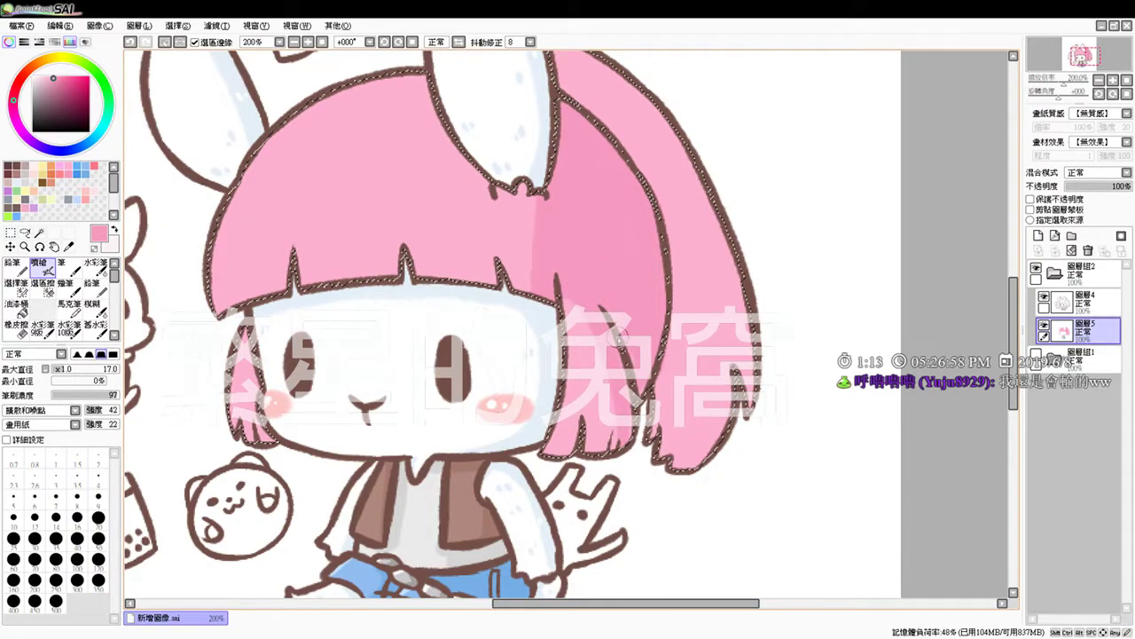
pyautogui.moveTo(618, 437)
pyautogui.mouseDown()
pyautogui.moveTo(588, 444)
pyautogui.moveTo(612, 453)
pyautogui.moveTo(593, 415)
pyautogui.moveTo(541, 457)
pyautogui.moveTo(603, 460)
pyautogui.moveTo(557, 457)
pyautogui.moveTo(588, 418)
pyautogui.mouseUp()
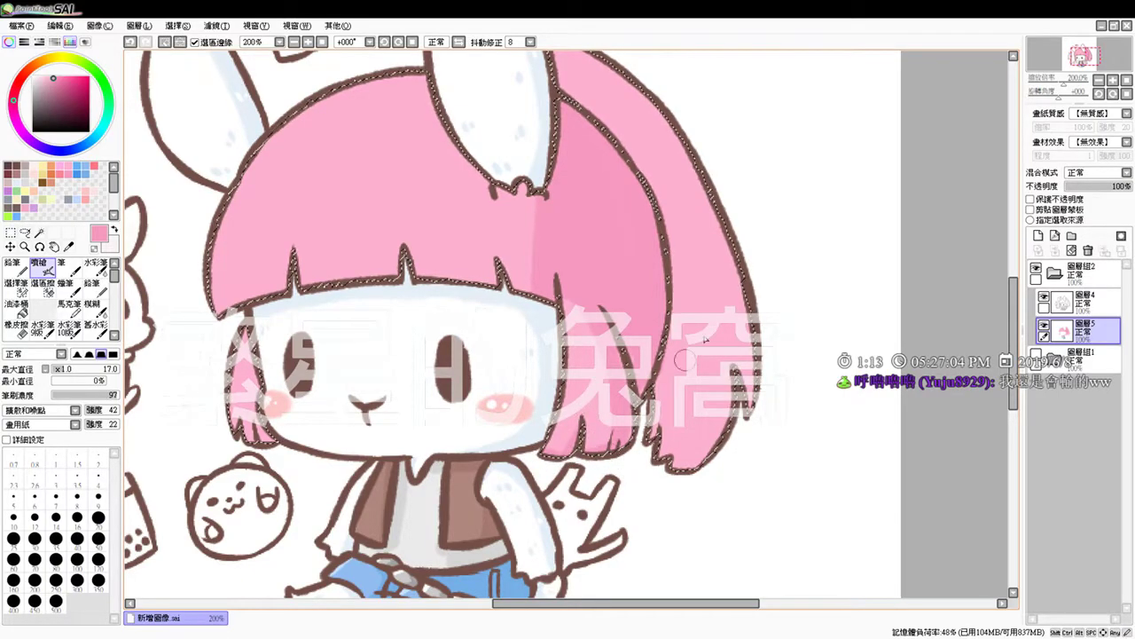
# Step: Airbrush darker pink shading down the ponytail's inner side and tips, redoing unsatisfactory strokes
pyautogui.scroll(3, 665, 149)
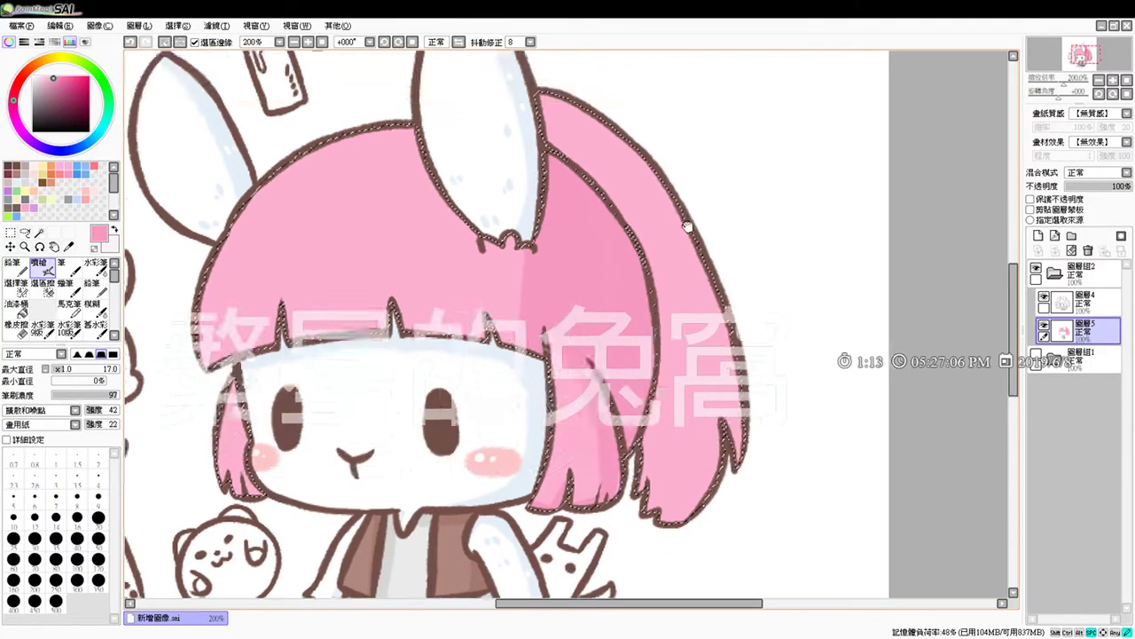
pyautogui.moveTo(578, 204)
pyautogui.mouseDown()
pyautogui.moveTo(529, 145)
pyautogui.moveTo(664, 313)
pyautogui.moveTo(600, 257)
pyautogui.moveTo(524, 156)
pyautogui.moveTo(655, 358)
pyautogui.mouseUp()
pyautogui.moveTo(633, 258); pyautogui.dragTo(667, 523)
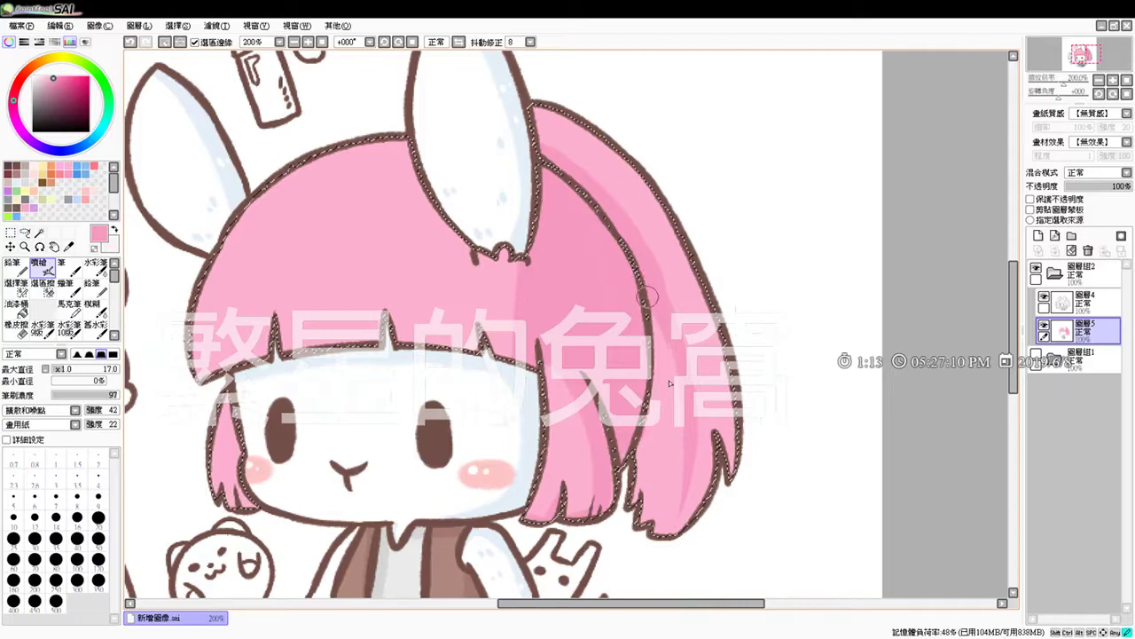
pyautogui.moveTo(635, 273)
pyautogui.mouseDown()
pyautogui.moveTo(645, 437)
pyautogui.moveTo(634, 473)
pyautogui.mouseUp()
pyautogui.moveTo(638, 402); pyautogui.dragTo(647, 434)
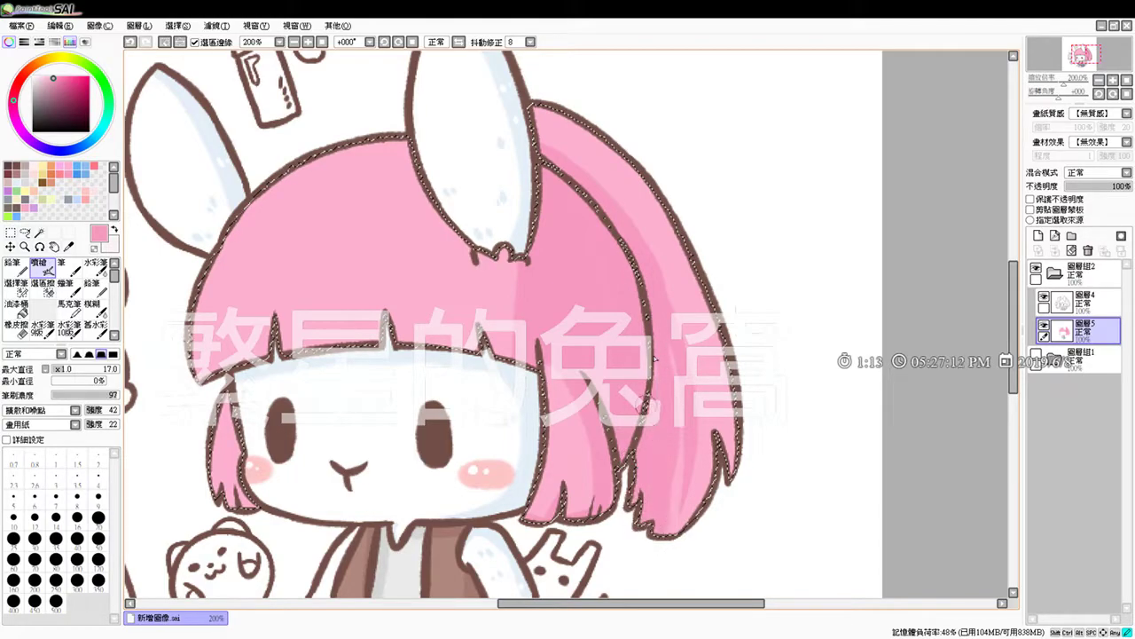
pyautogui.moveTo(647, 269)
pyautogui.mouseDown()
pyautogui.moveTo(718, 425)
pyautogui.moveTo(701, 496)
pyautogui.mouseUp()
pyautogui.hotkey('ctrl', 'z')
pyautogui.moveTo(654, 281); pyautogui.dragTo(707, 538)
pyautogui.hotkey('ctrl', 'z')
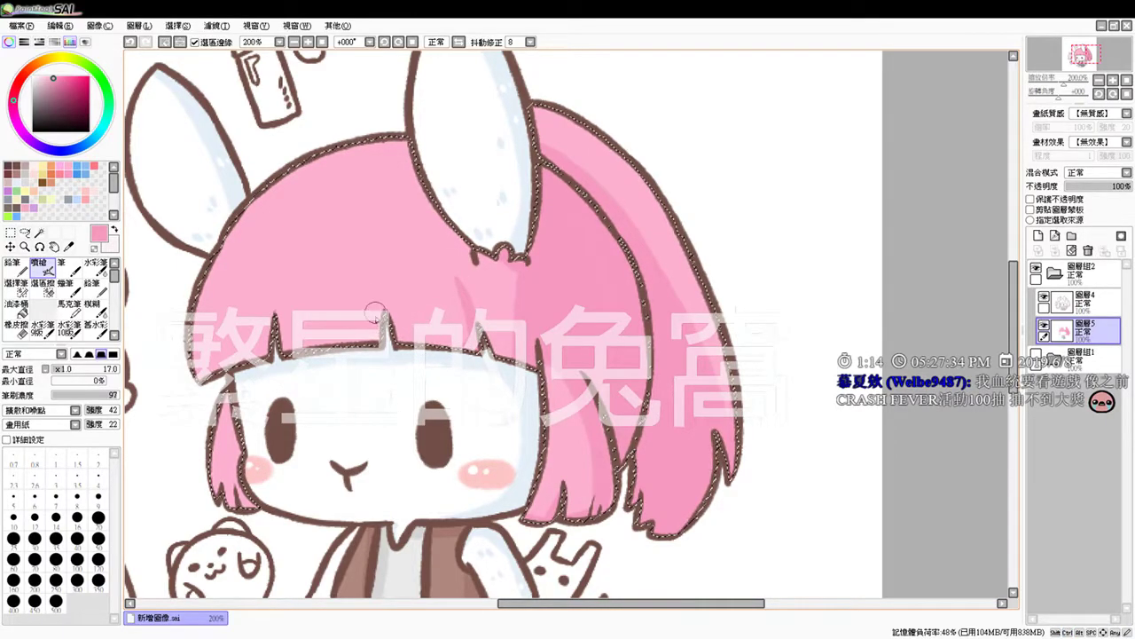
# Step: Paint thin darker pink strand shadows rising from the notches and lower edge of the bangs
pyautogui.moveTo(385, 333); pyautogui.dragTo(382, 293)
pyautogui.hotkey('ctrl', 'z')
pyautogui.moveTo(385, 364); pyautogui.dragTo(382, 286)
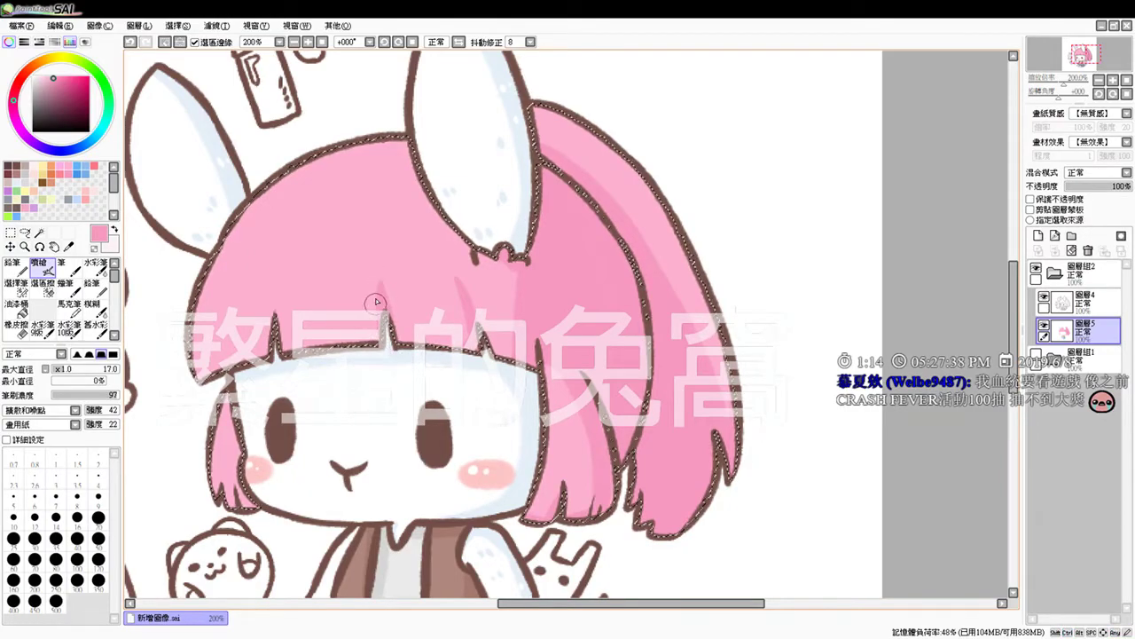
pyautogui.hotkey('ctrl', 'z')
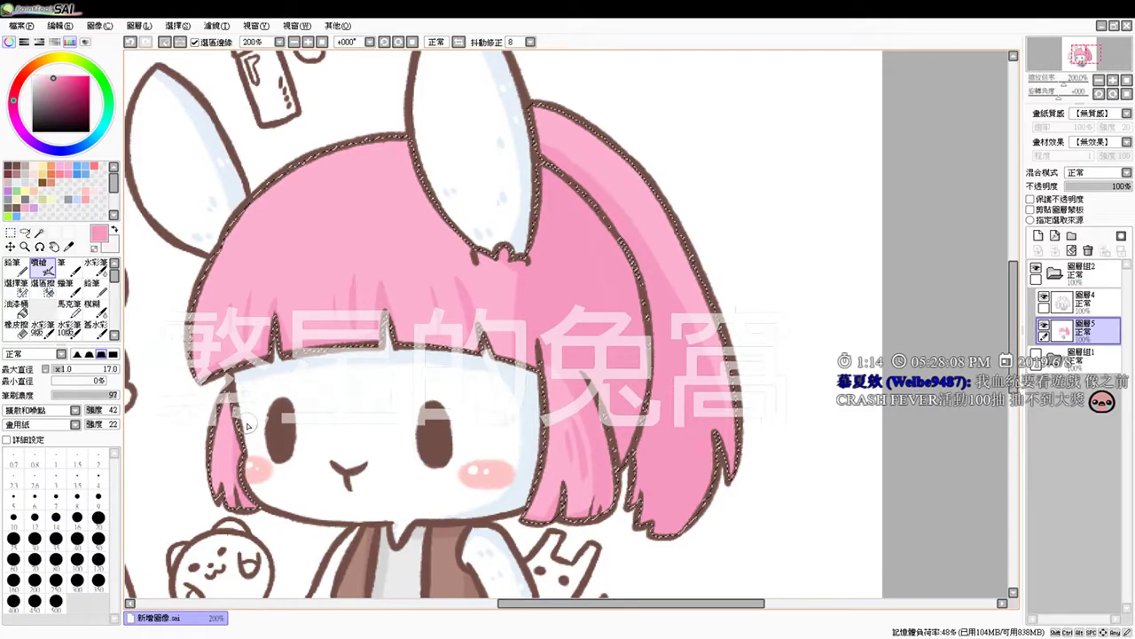
# Step: Sample the lighter base pink from the bangs and paint strands over the shading of the side lock next to the ponytail
pyautogui.moveTo(409, 314); pyautogui.dragTo(438, 317)
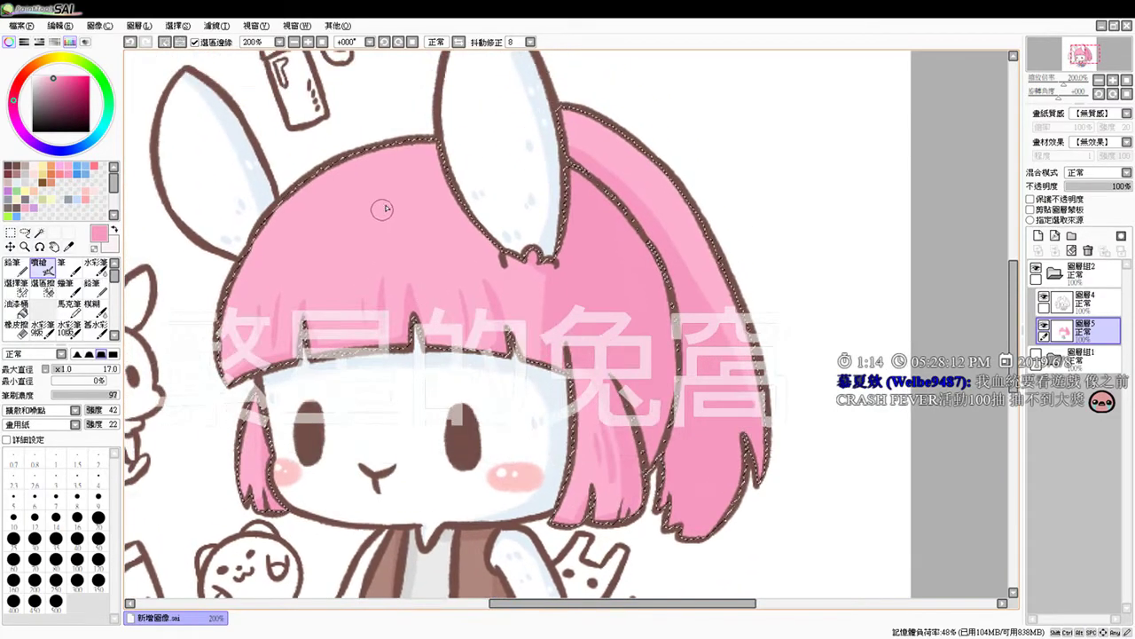
pyautogui.keyDown('alt'); pyautogui.click(360, 233); pyautogui.keyUp('alt')
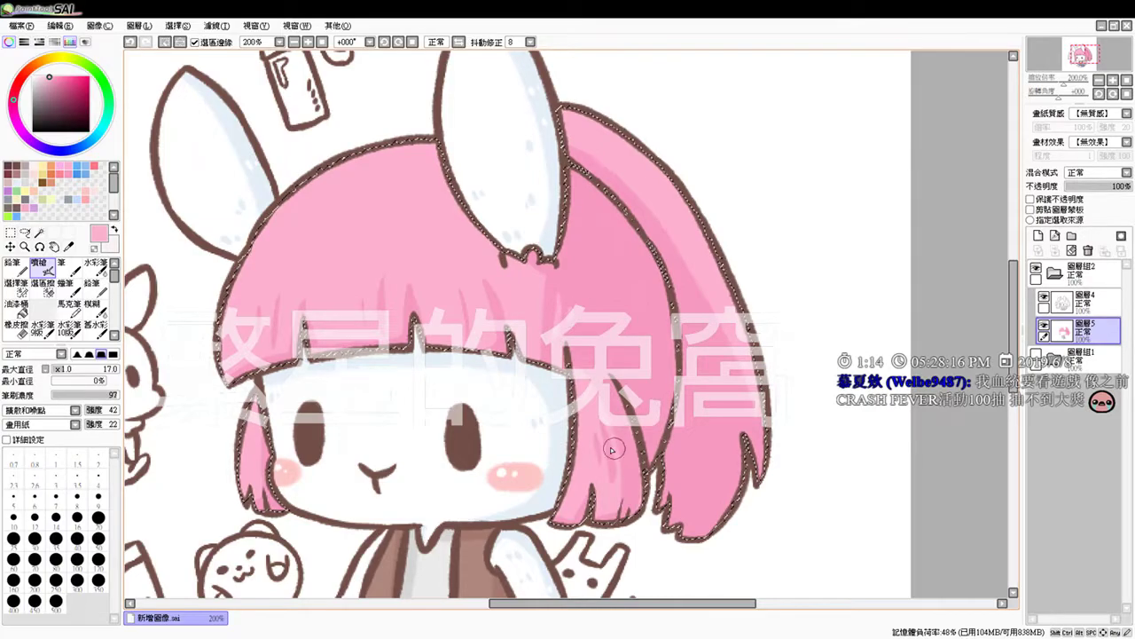
pyautogui.moveTo(601, 375); pyautogui.dragTo(634, 466)
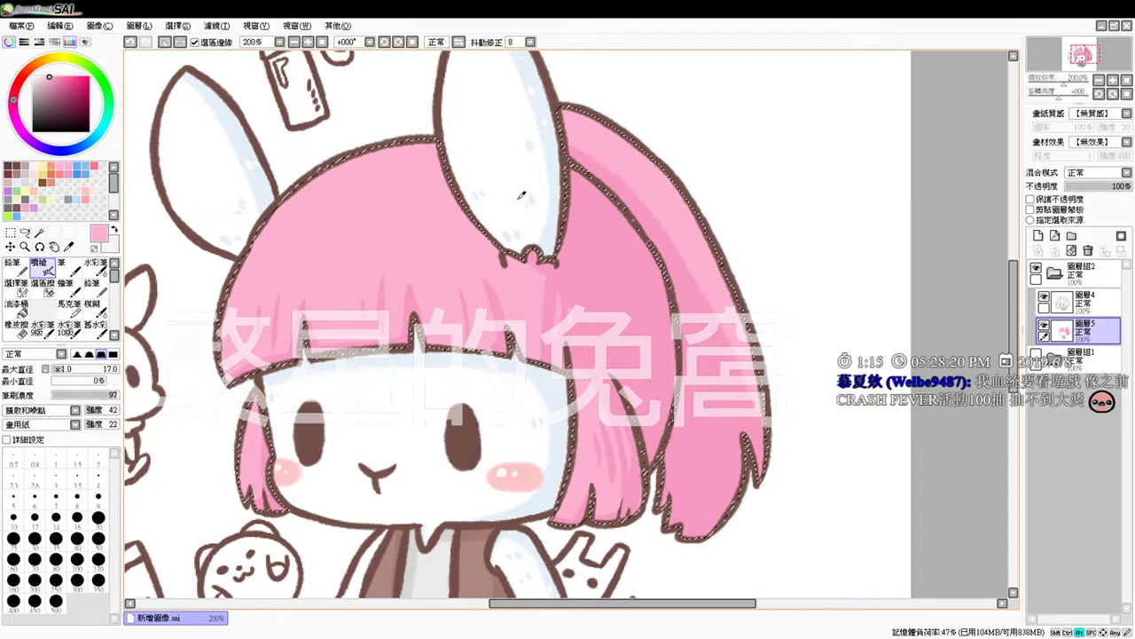
# Step: Airbrush pale pink highlights on the crown: a rim along its outer edge, an oval and a small dot
pyautogui.click(42, 76)
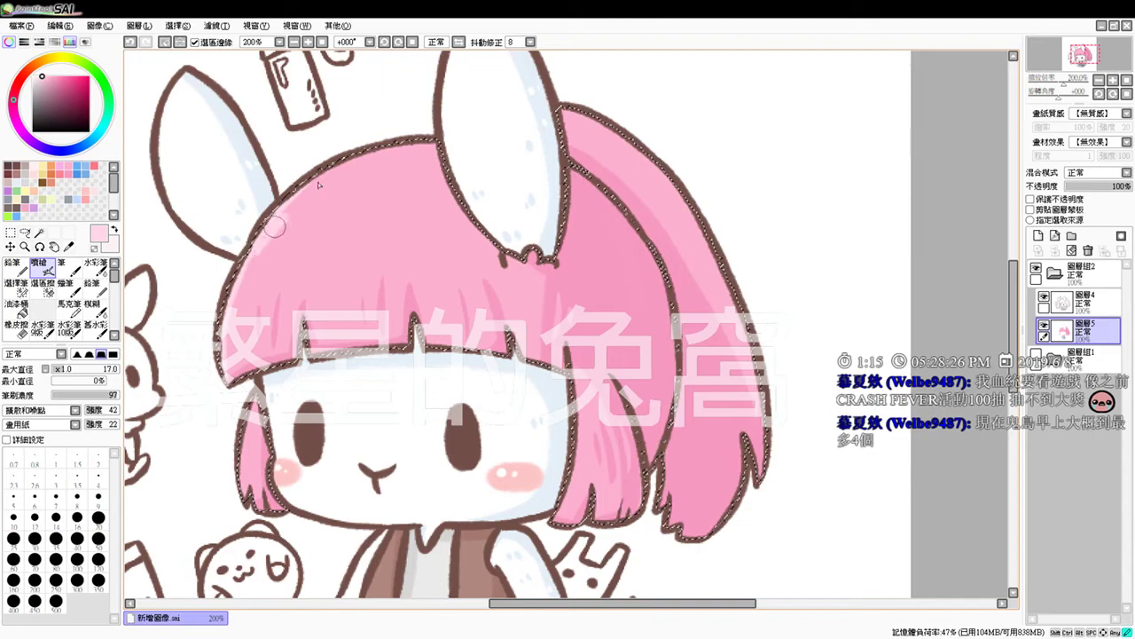
pyautogui.hotkey('ctrl', 'z')
pyautogui.moveTo(266, 216)
pyautogui.mouseDown()
pyautogui.moveTo(347, 174)
pyautogui.moveTo(470, 142)
pyautogui.mouseUp()
pyautogui.hotkey('ctrl', 'z')
pyautogui.moveTo(265, 222); pyautogui.dragTo(475, 137)
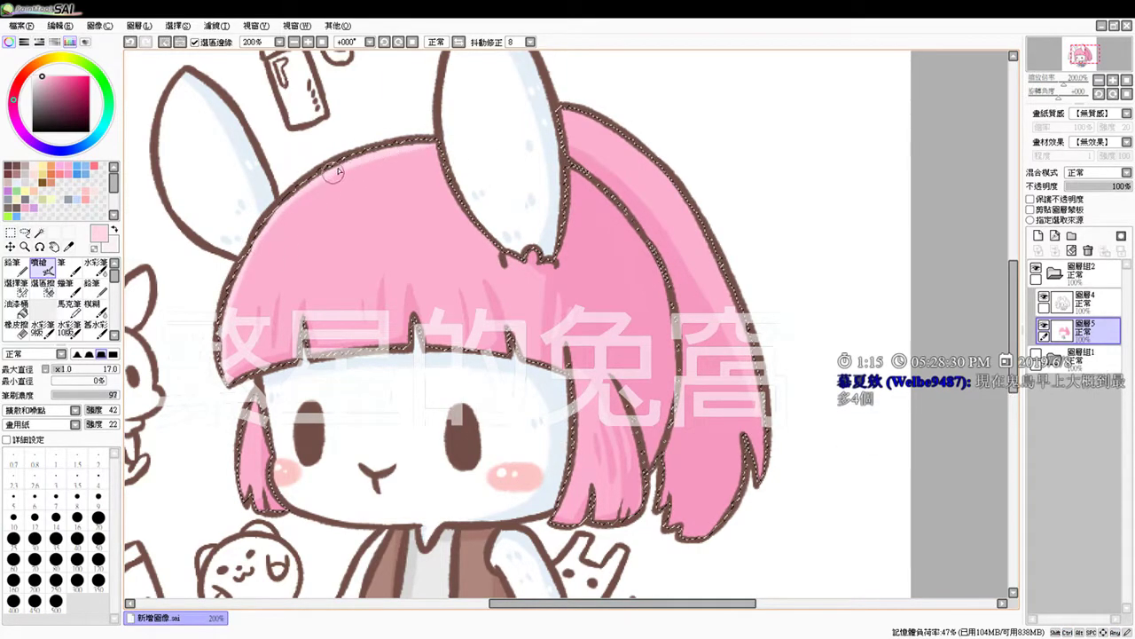
pyautogui.moveTo(286, 229)
pyautogui.mouseDown()
pyautogui.moveTo(334, 194)
pyautogui.moveTo(280, 230)
pyautogui.moveTo(315, 232)
pyautogui.mouseUp()
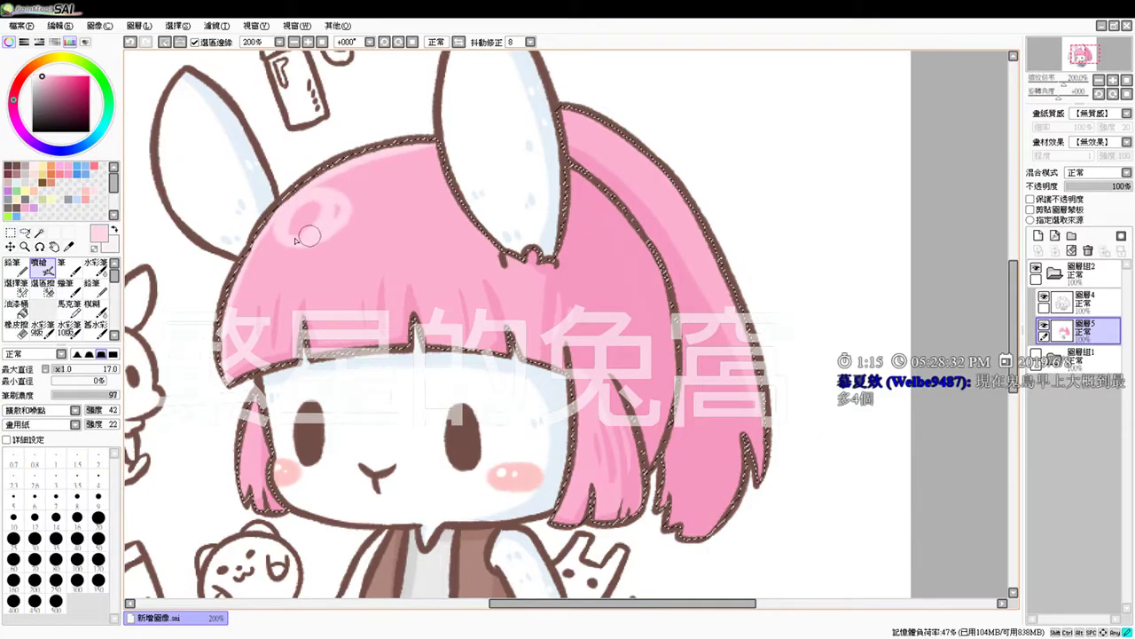
pyautogui.click(379, 215)
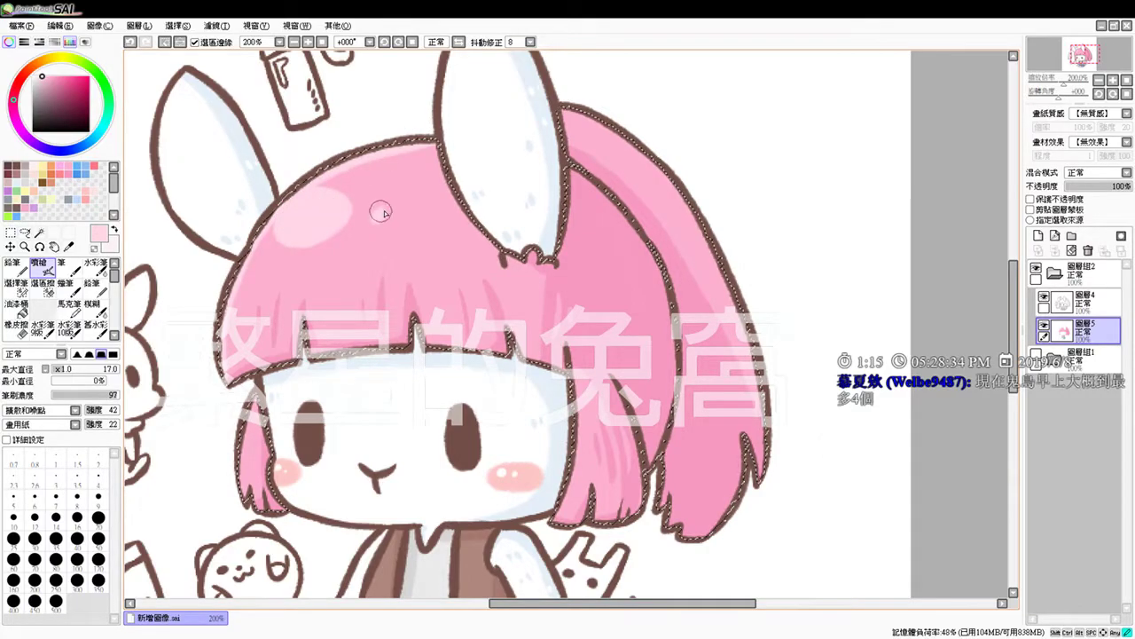
# Step: Add pale pink highlights to the side locks and the ponytail's outer edge, undoing unwanted strokes
pyautogui.moveTo(255, 399)
pyautogui.mouseDown()
pyautogui.moveTo(254, 492)
pyautogui.moveTo(247, 453)
pyautogui.moveTo(259, 491)
pyautogui.mouseUp()
pyautogui.hotkey('ctrl', 'z')
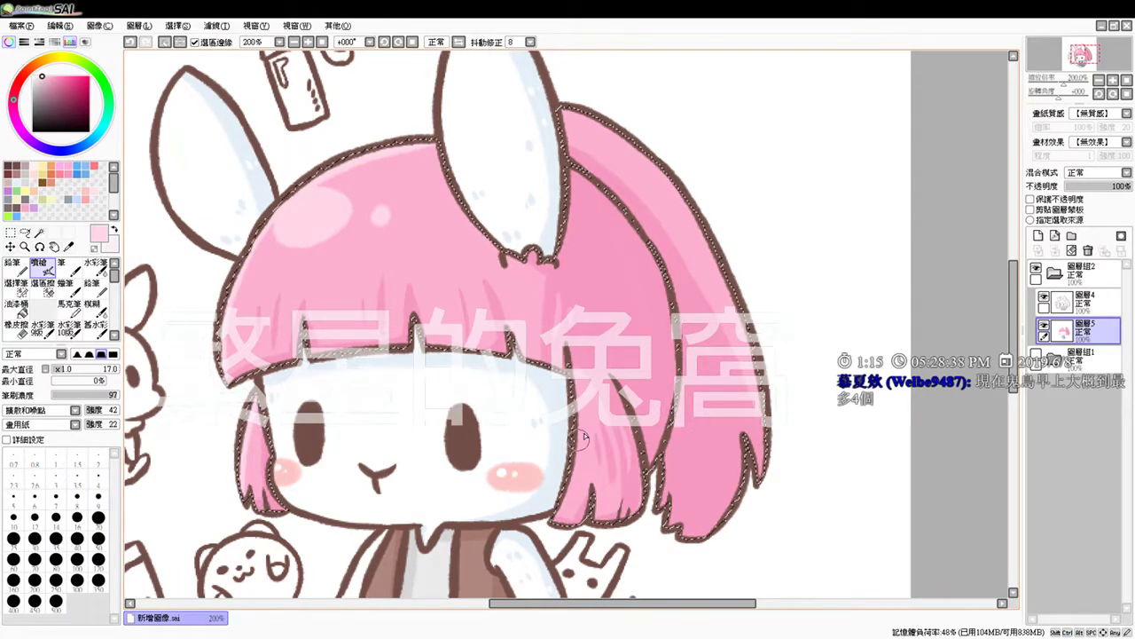
pyautogui.hotkey('ctrl', 'z')
pyautogui.moveTo(572, 387)
pyautogui.mouseDown()
pyautogui.moveTo(549, 506)
pyautogui.moveTo(568, 386)
pyautogui.moveTo(574, 421)
pyautogui.moveTo(553, 502)
pyautogui.moveTo(569, 393)
pyautogui.moveTo(580, 436)
pyautogui.moveTo(561, 498)
pyautogui.mouseUp()
pyautogui.hotkey('ctrl', 'z')
pyautogui.hotkey('ctrl', 'z')
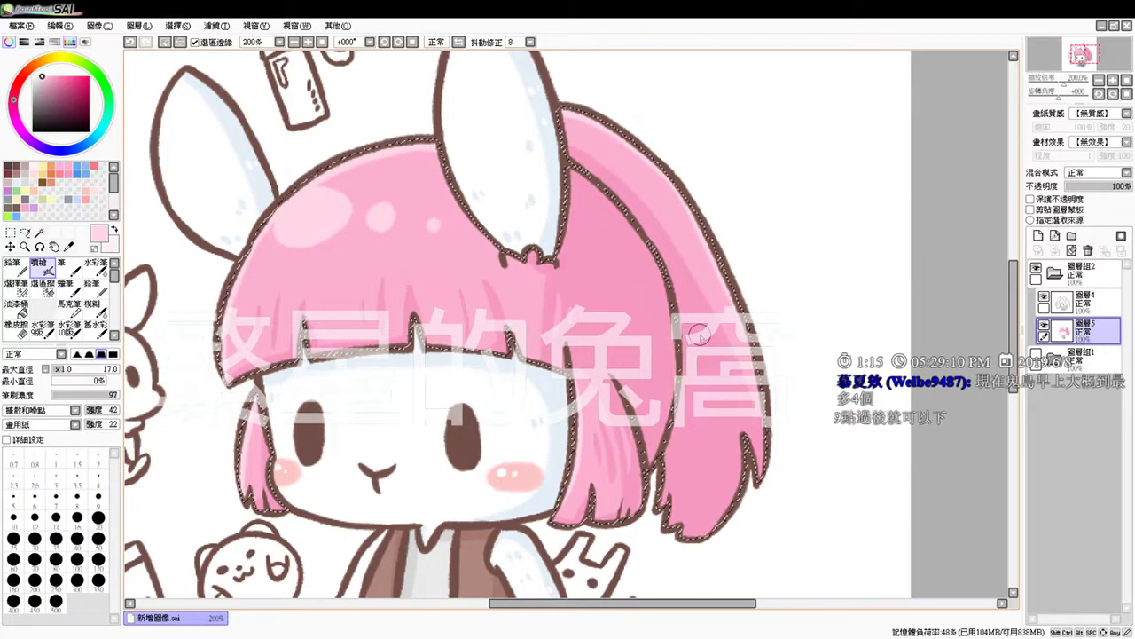
# Step: Sample the darker pink from the ponytail and paint strand shading along the side lock next to it, undoing unwanted strokes
pyautogui.keyDown('alt'); pyautogui.click(698, 340); pyautogui.keyUp('alt')
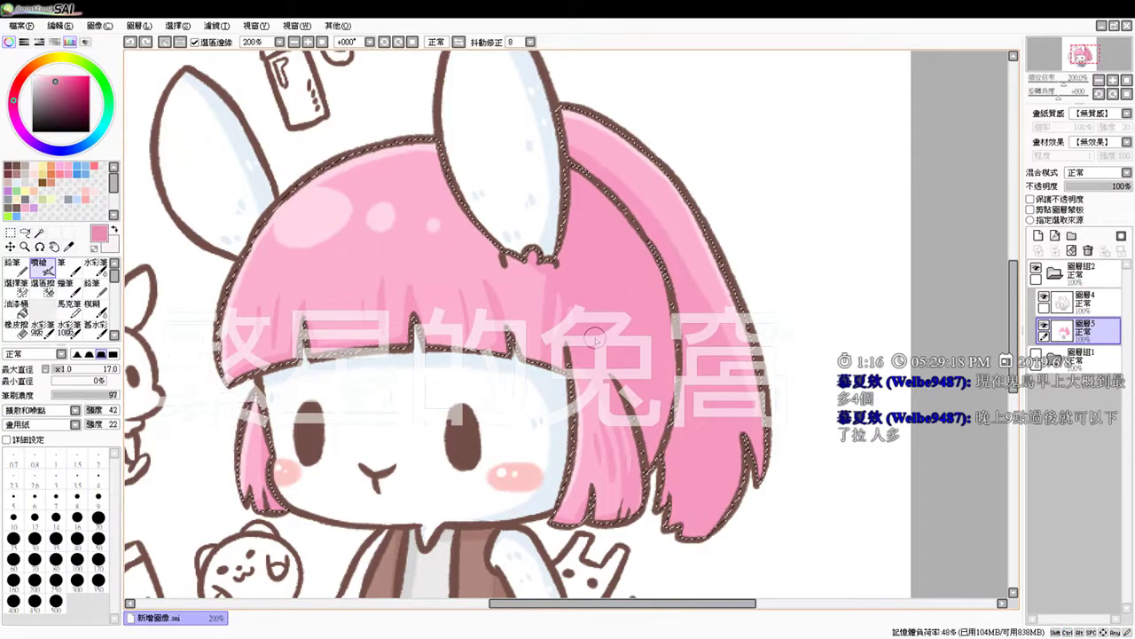
pyautogui.hotkey('ctrl', 'z')
pyautogui.moveTo(629, 390); pyautogui.dragTo(646, 437)
pyautogui.hotkey('ctrl', 'z')
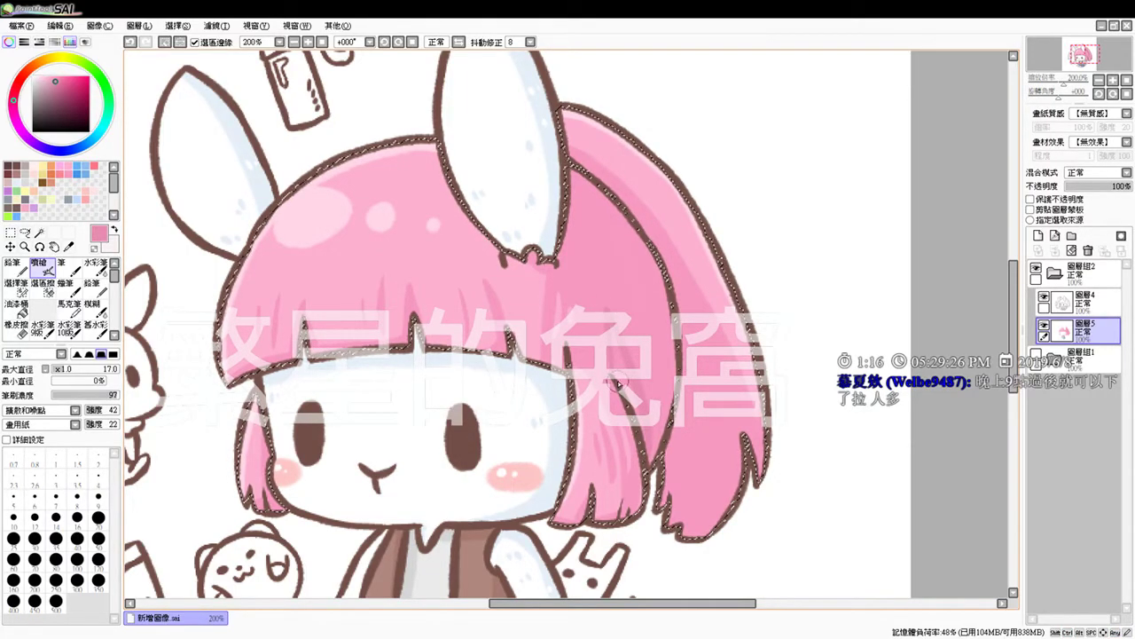
pyautogui.moveTo(612, 351); pyautogui.dragTo(646, 443)
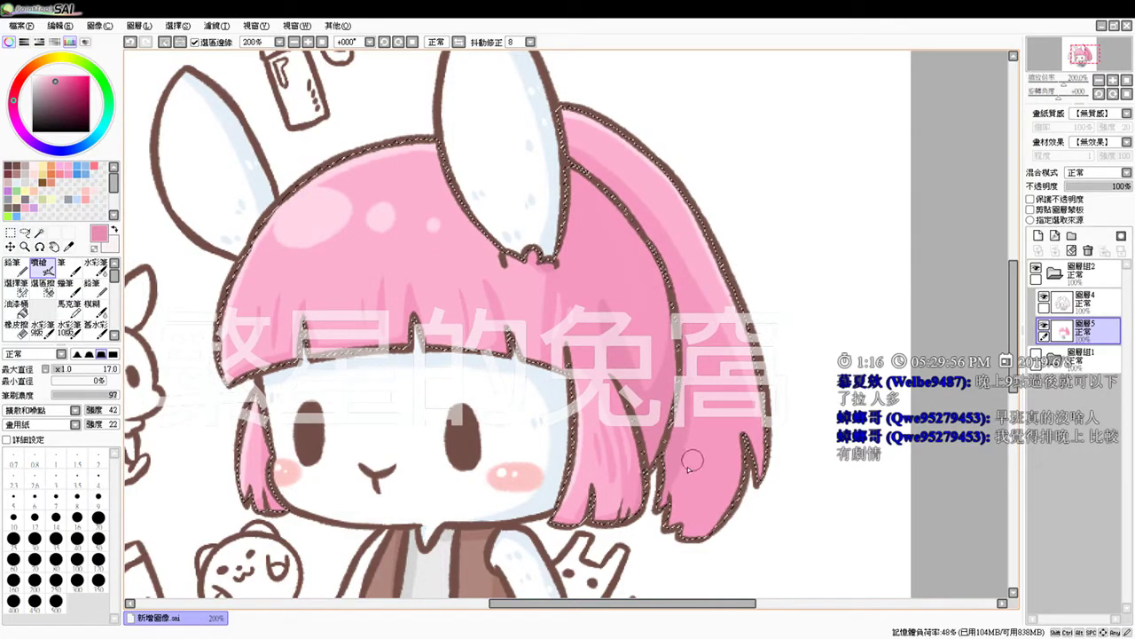
# Step: Airbrush darker pink shading over the ponytail's lower tip
pyautogui.moveTo(742, 464)
pyautogui.mouseDown()
pyautogui.moveTo(743, 438)
pyautogui.moveTo(661, 528)
pyautogui.moveTo(734, 477)
pyautogui.moveTo(705, 543)
pyautogui.mouseUp()
pyautogui.moveTo(733, 493)
pyautogui.mouseDown()
pyautogui.moveTo(745, 463)
pyautogui.moveTo(736, 497)
pyautogui.mouseUp()
pyautogui.moveTo(748, 454); pyautogui.dragTo(727, 492)
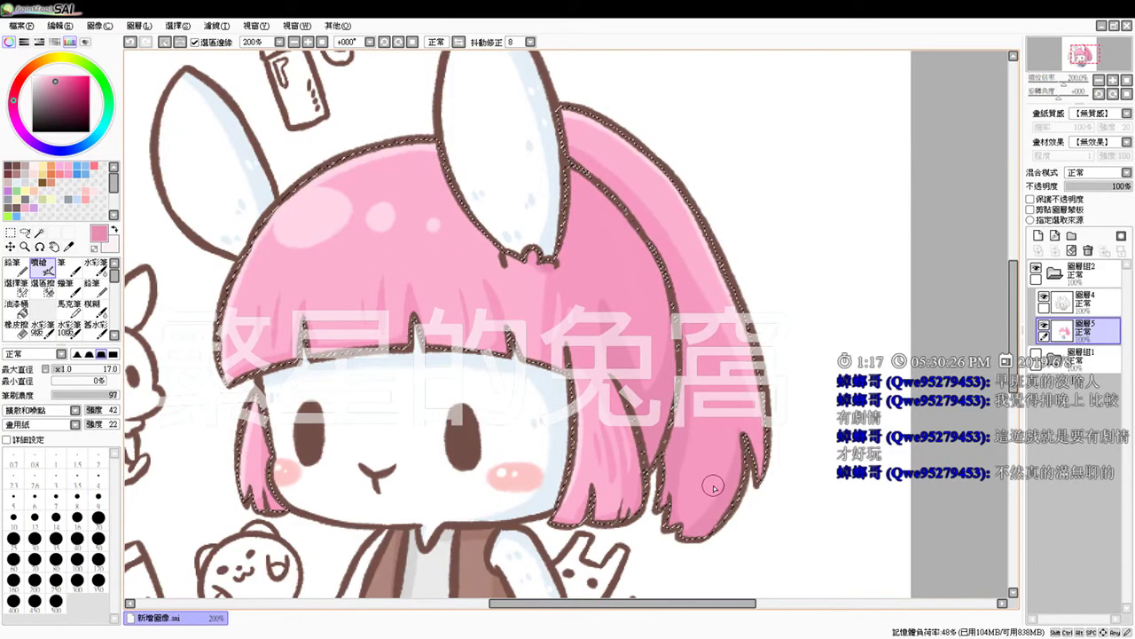
# Step: Airbrush a darker pink shadow along the inner edge of the head hair where it meets the ponytail
pyautogui.press('space')
pyautogui.moveTo(667, 376); pyautogui.dragTo(618, 366)
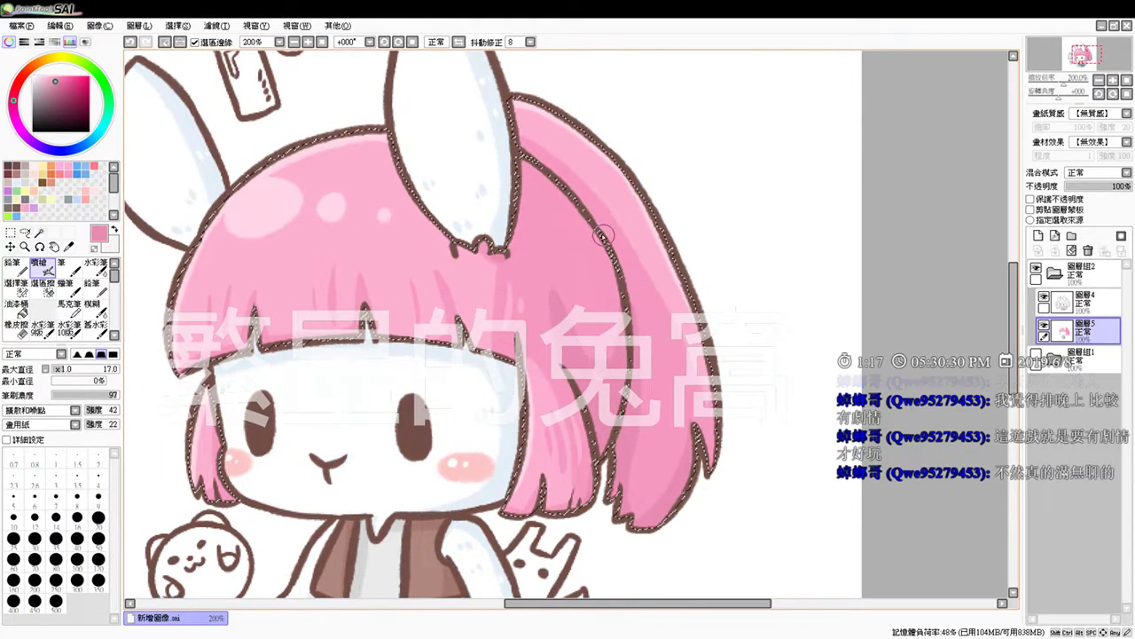
pyautogui.moveTo(592, 236); pyautogui.dragTo(602, 340)
pyautogui.hotkey('ctrl', 'z')
pyautogui.moveTo(592, 238)
pyautogui.mouseDown()
pyautogui.moveTo(609, 302)
pyautogui.moveTo(589, 337)
pyautogui.mouseUp()
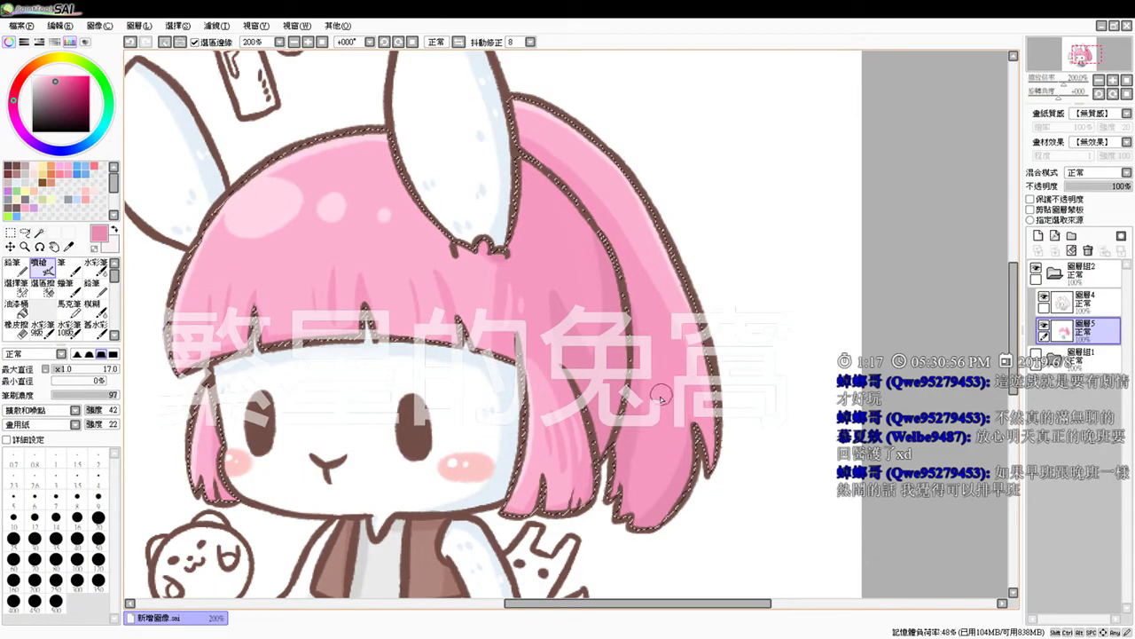
# Step: Rework the darker pink shading and strands on the ponytail's lower half, undoing unwanted strokes
pyautogui.moveTo(653, 393); pyautogui.dragTo(633, 483)
pyautogui.hotkey('ctrl', 'z')
pyautogui.moveTo(642, 426); pyautogui.dragTo(633, 501)
pyautogui.hotkey('ctrl', 'z')
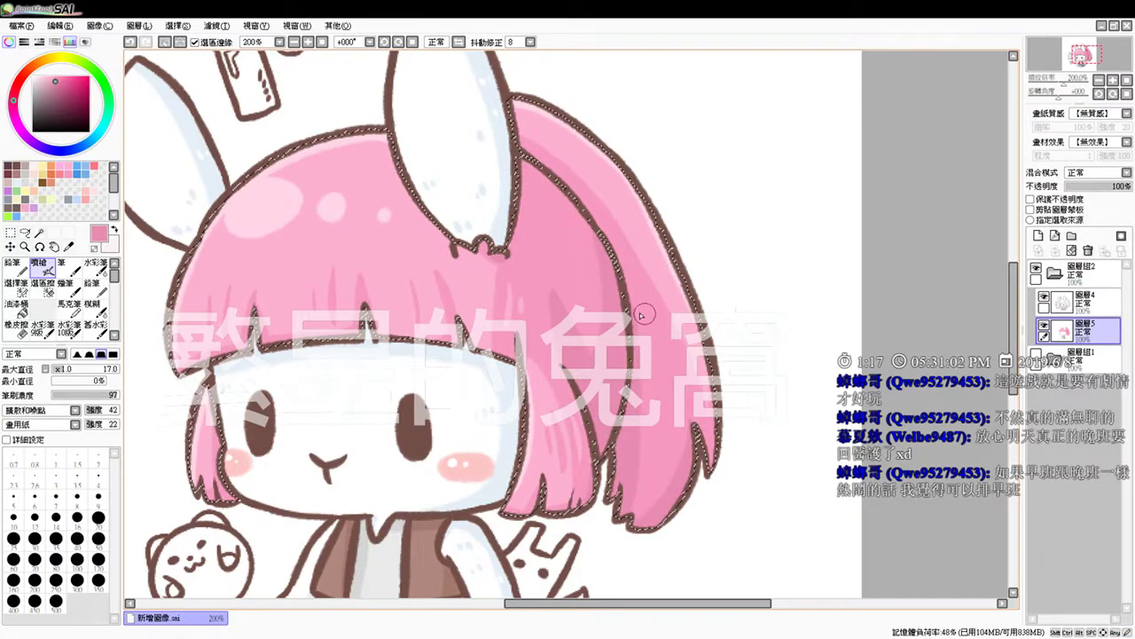
pyautogui.hotkey('ctrl', 'z')
pyautogui.moveTo(657, 422)
pyautogui.mouseDown()
pyautogui.moveTo(635, 441)
pyautogui.moveTo(623, 315)
pyautogui.moveTo(639, 342)
pyautogui.moveTo(657, 495)
pyautogui.moveTo(630, 358)
pyautogui.moveTo(642, 472)
pyautogui.mouseUp()
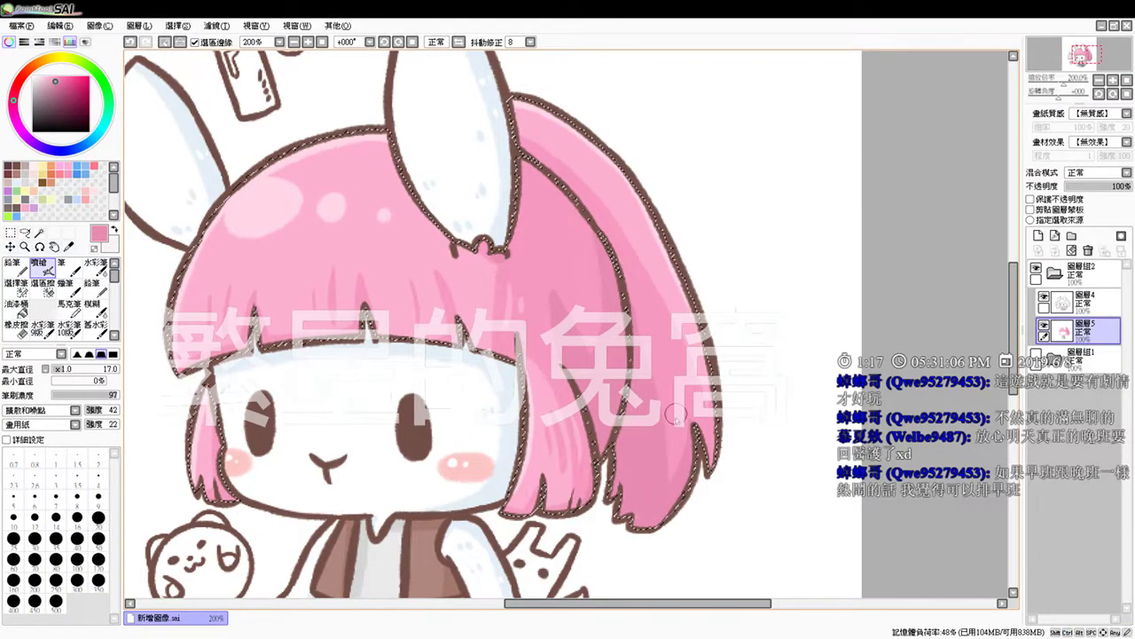
pyautogui.moveTo(661, 365); pyautogui.dragTo(673, 412)
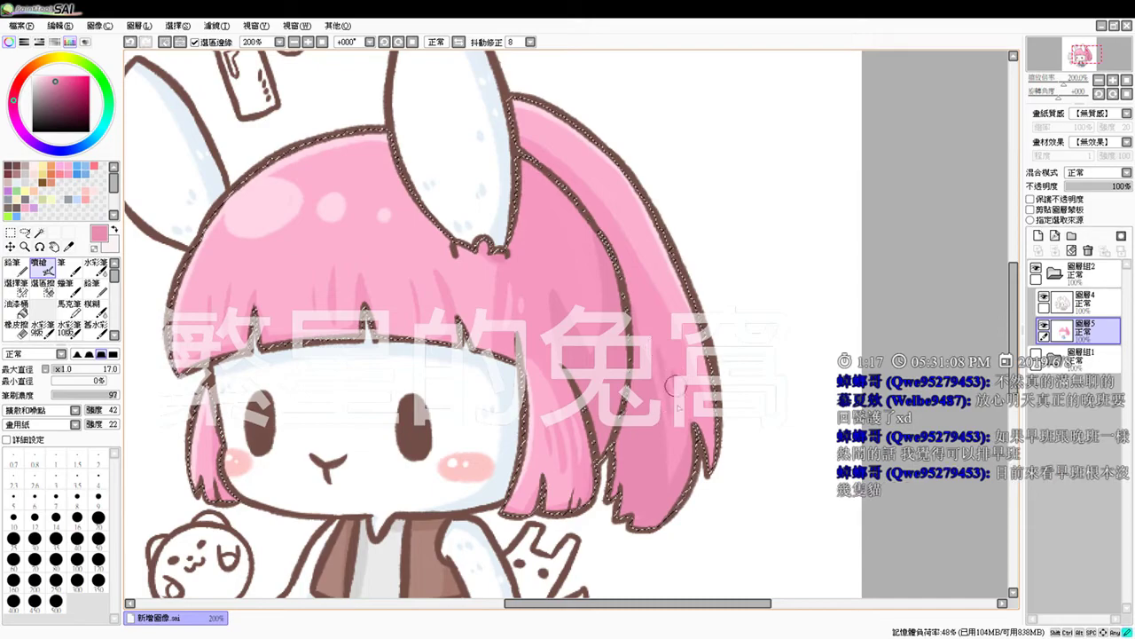
pyautogui.moveTo(598, 378)
pyautogui.mouseDown()
pyautogui.moveTo(626, 497)
pyautogui.moveTo(699, 443)
pyautogui.moveTo(630, 471)
pyautogui.mouseUp()
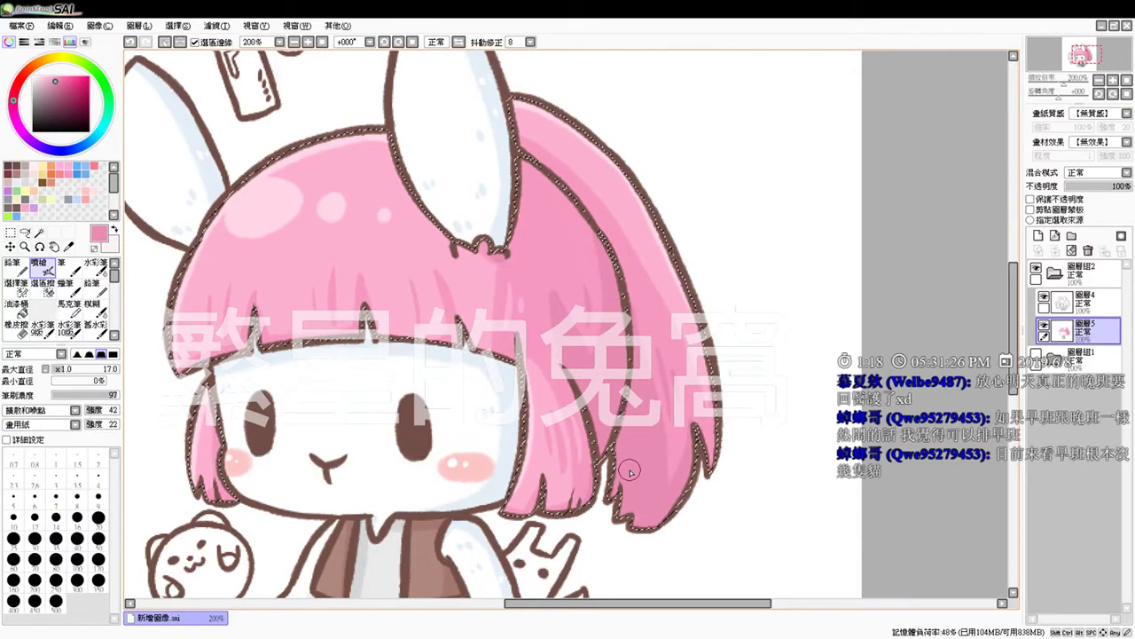
# Step: Sample the base pink from the hair to finish the strand touch-ups, and clear the hair selection
pyautogui.keyDown('alt'); pyautogui.click(556, 267); pyautogui.keyUp('alt')
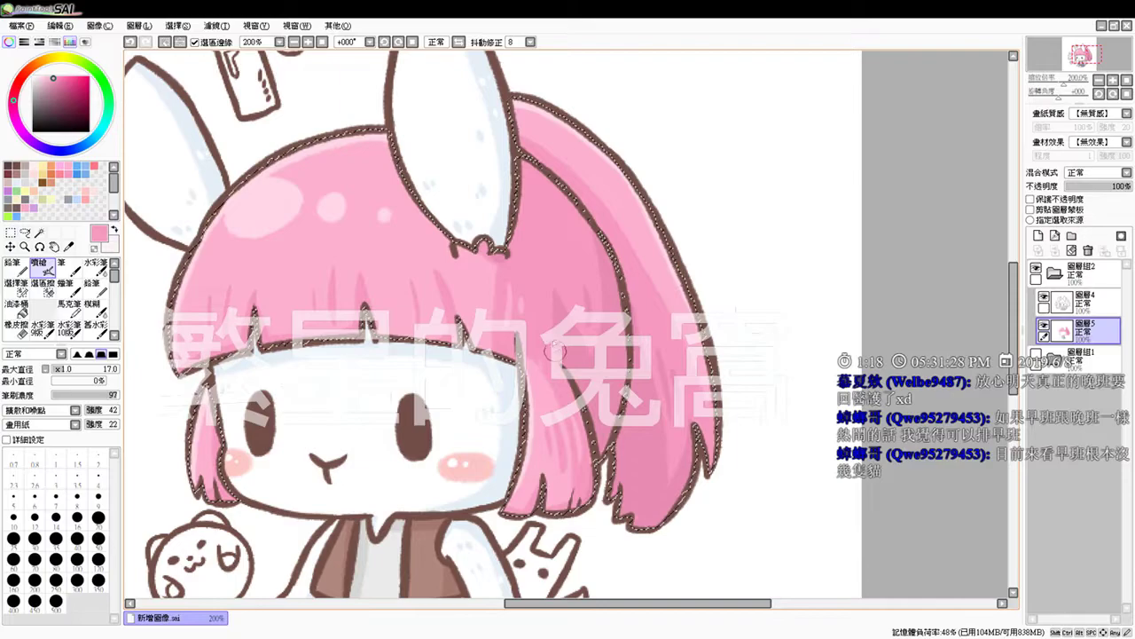
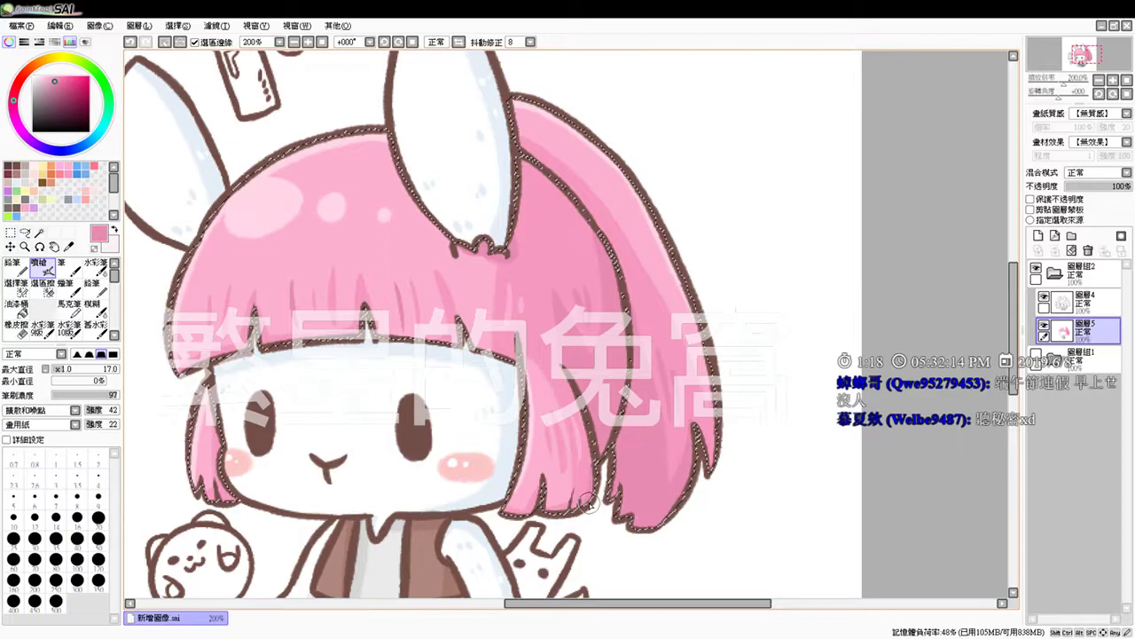
pyautogui.moveTo(272, 219); pyautogui.dragTo(322, 286)
pyautogui.keyDown('alt'); pyautogui.click(607, 273); pyautogui.keyUp('alt')
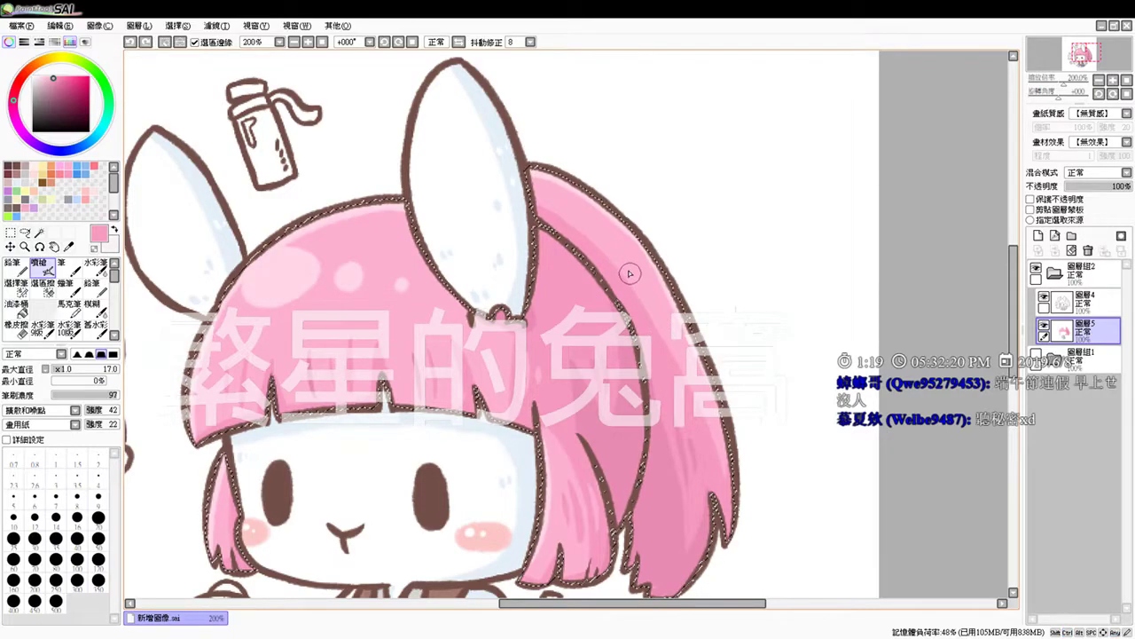
pyautogui.click(323, 42)
pyautogui.hotkey('ctrl', 'd')
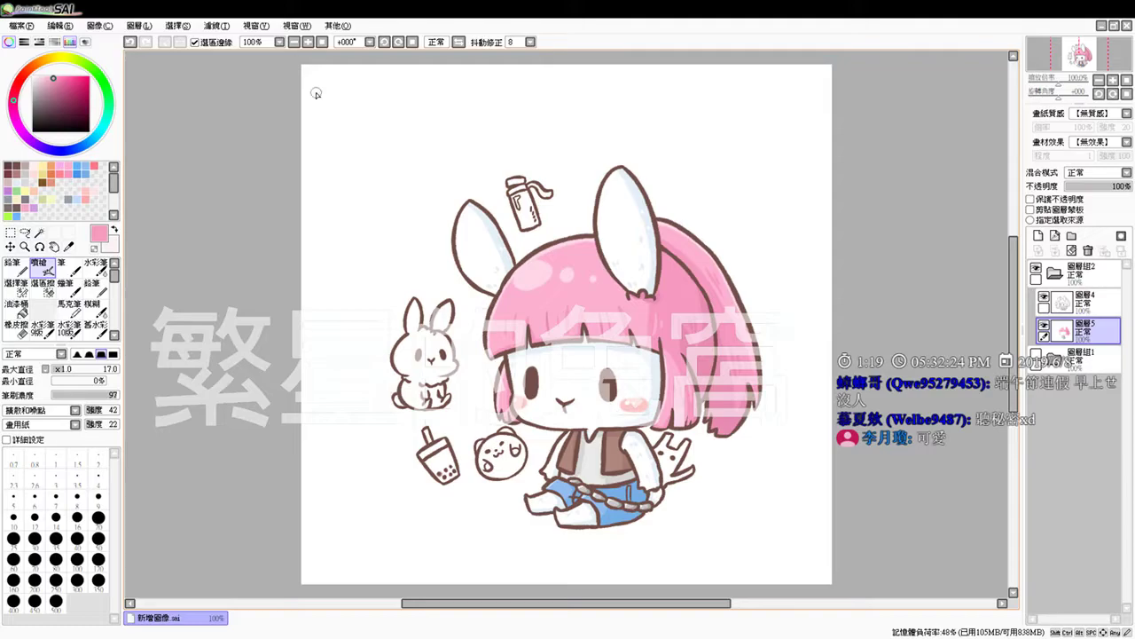
# Step: Try a curved row of short deeper pink dashes on the hair beside the large ear, with the airbrush at size 10
pyautogui.scroll(1, 316, 95)
pyautogui.press('space')
pyautogui.moveTo(676, 422); pyautogui.dragTo(440, 295)
pyautogui.click(62, 80)
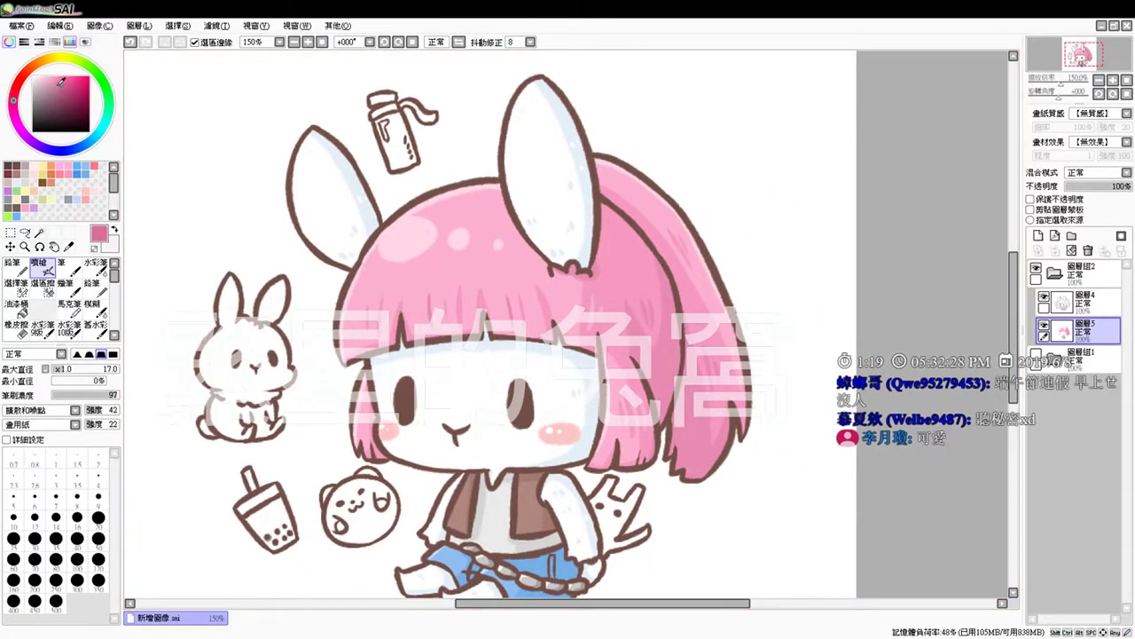
pyautogui.keyDown('ctrl'); pyautogui.keyDown('alt'); pyautogui.moveTo(621, 271); pyautogui.dragTo(596, 290); pyautogui.keyUp('alt'); pyautogui.keyUp('ctrl')
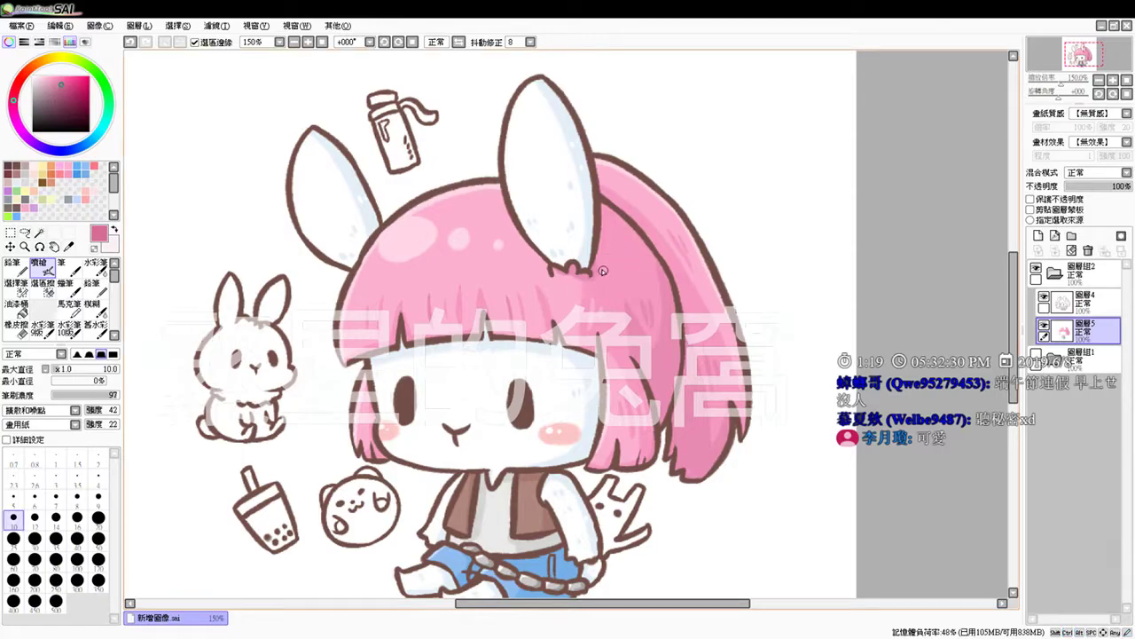
pyautogui.moveTo(612, 282); pyautogui.dragTo(629, 366)
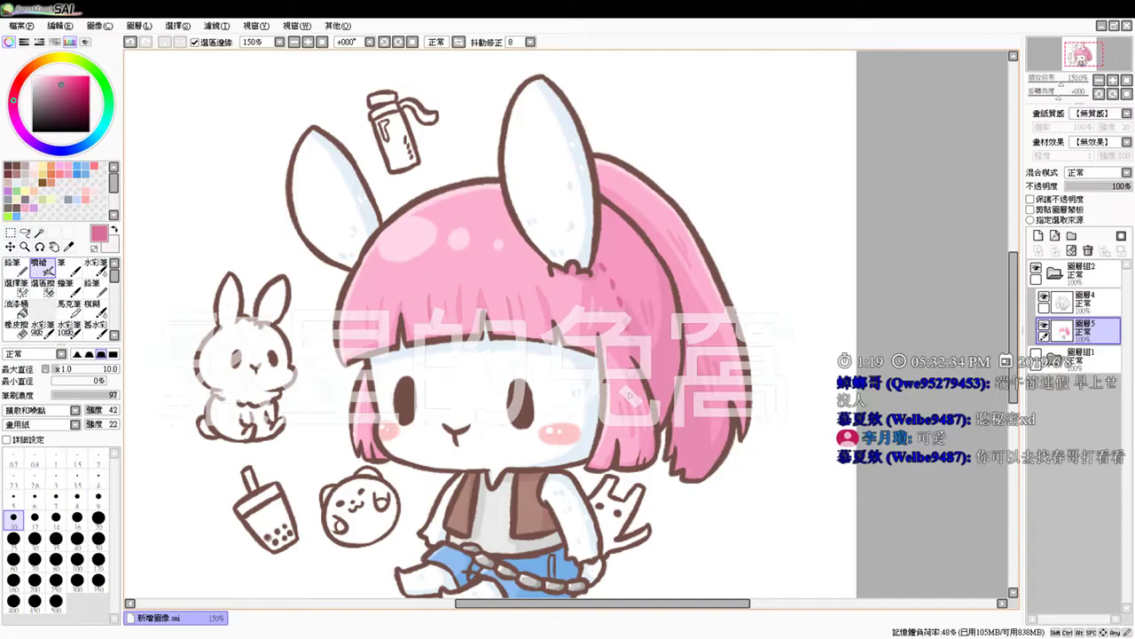
pyautogui.hotkey('ctrl', 'z')
pyautogui.moveTo(605, 259); pyautogui.dragTo(610, 267)
pyautogui.moveTo(618, 278); pyautogui.dragTo(625, 290)
pyautogui.moveTo(628, 297); pyautogui.dragTo(646, 382)
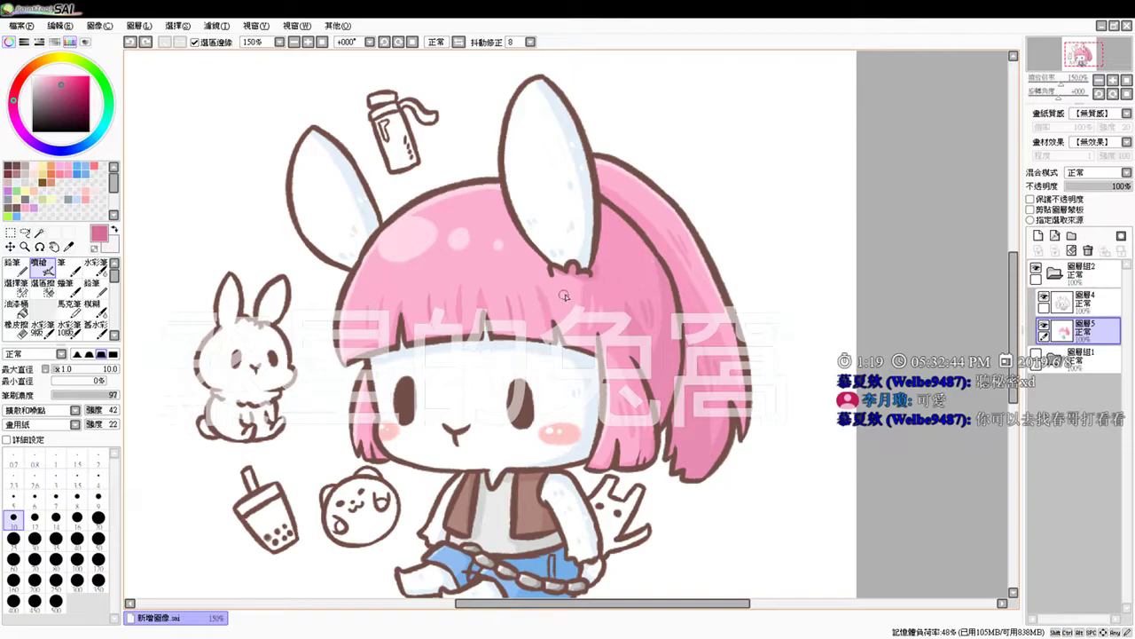
# Step: Try a different arrangement of deeper pink dashes running down the hair below the large ear
pyautogui.moveTo(608, 289)
pyautogui.mouseDown()
pyautogui.moveTo(612, 298)
pyautogui.moveTo(604, 292)
pyautogui.mouseUp()
pyautogui.hotkey('ctrl', 'z')
pyautogui.moveTo(606, 296); pyautogui.dragTo(609, 310)
pyautogui.moveTo(610, 312); pyautogui.dragTo(612, 347)
pyautogui.moveTo(612, 349); pyautogui.dragTo(612, 355)
pyautogui.hotkey('ctrl', 'z')
pyautogui.moveTo(605, 250); pyautogui.dragTo(635, 355)
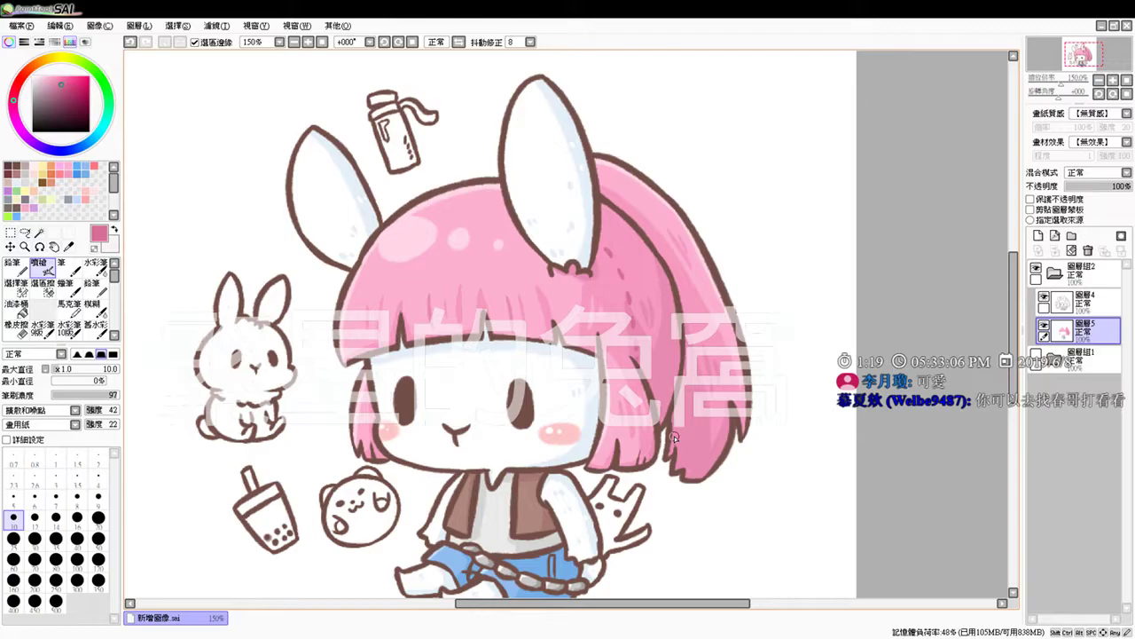
# Step: Undo the deeper pink dash marks on the hair beside the large ear
pyautogui.hotkey('ctrl', 'z')
pyautogui.hotkey('ctrl', 'z')
pyautogui.hotkey('ctrl', 'z')
pyautogui.hotkey('ctrl', 'z')
pyautogui.hotkey('ctrl', 'z')
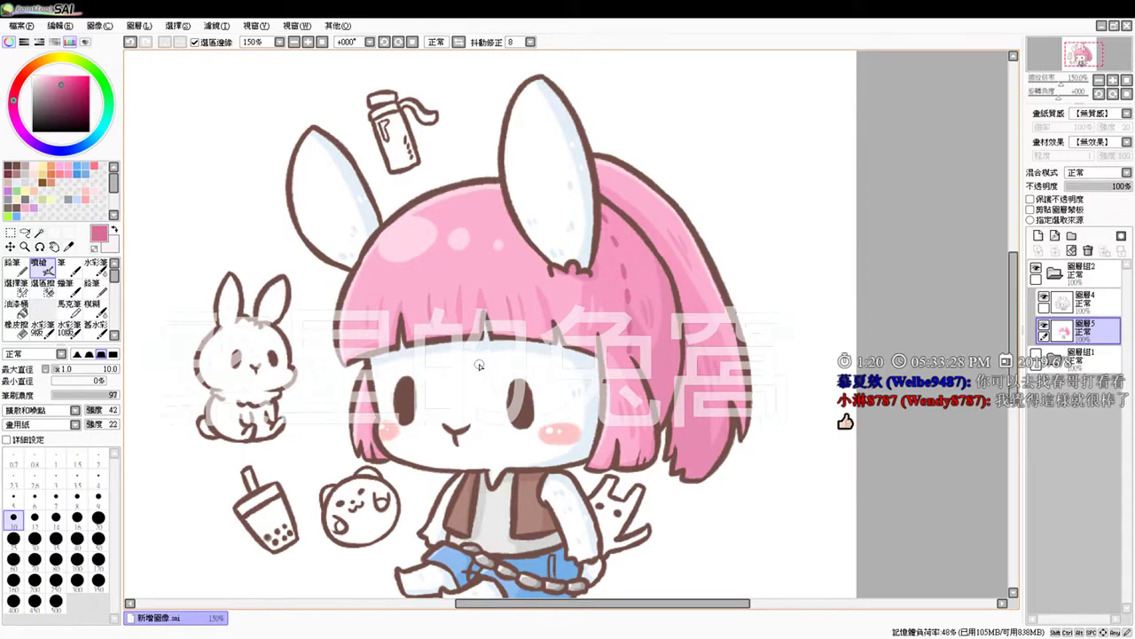
pyautogui.moveTo(291, 304); pyautogui.dragTo(312, 269)
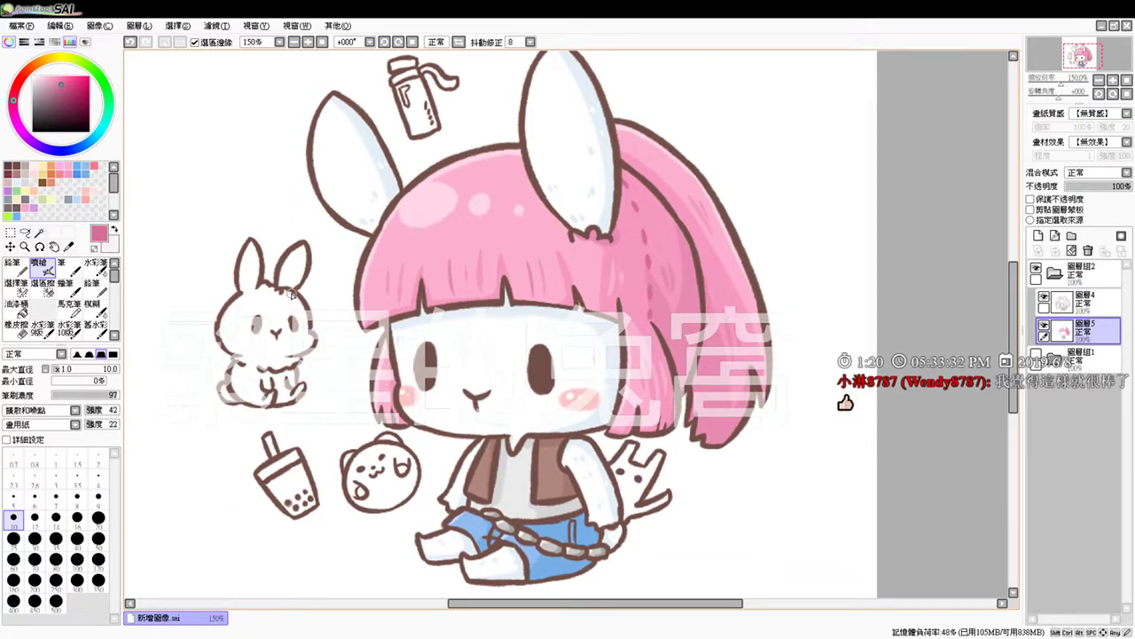
pyautogui.hotkey('ctrl', 'z')
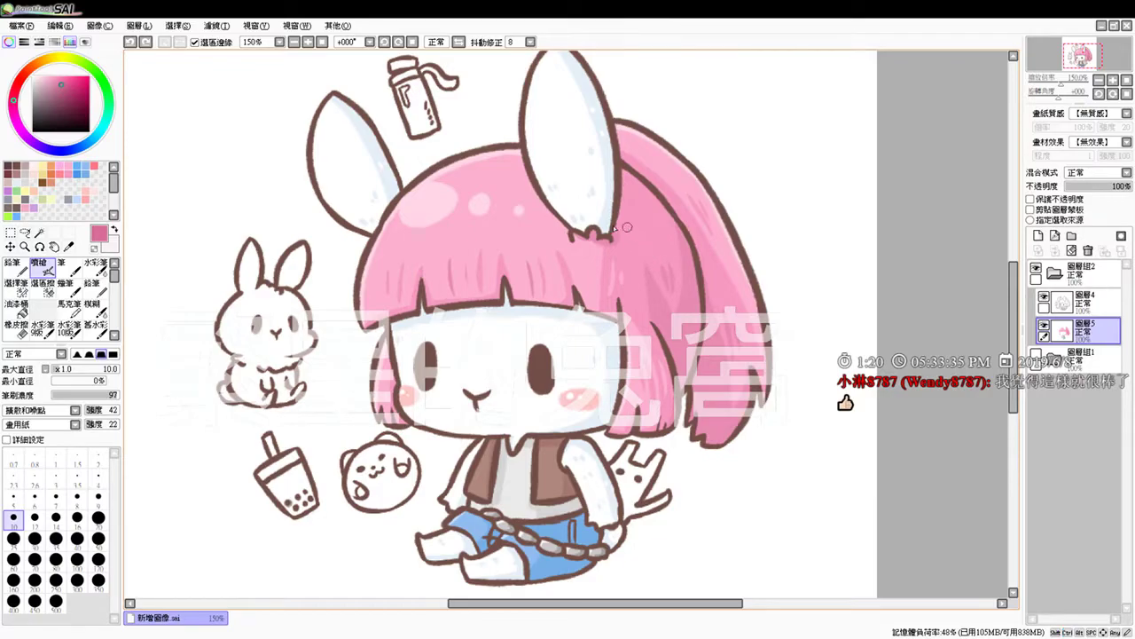
# Step: Select the small horned creature behind the character's arm and fill it with light pink
pyautogui.click(39, 232)
pyautogui.click(631, 489)
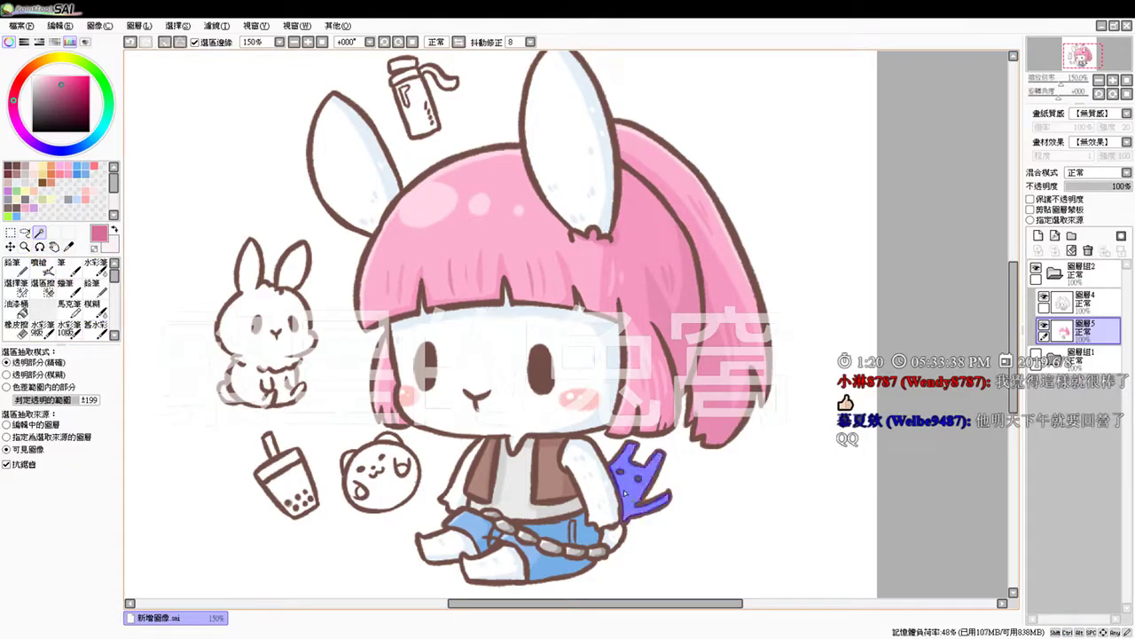
pyautogui.click(68, 166)
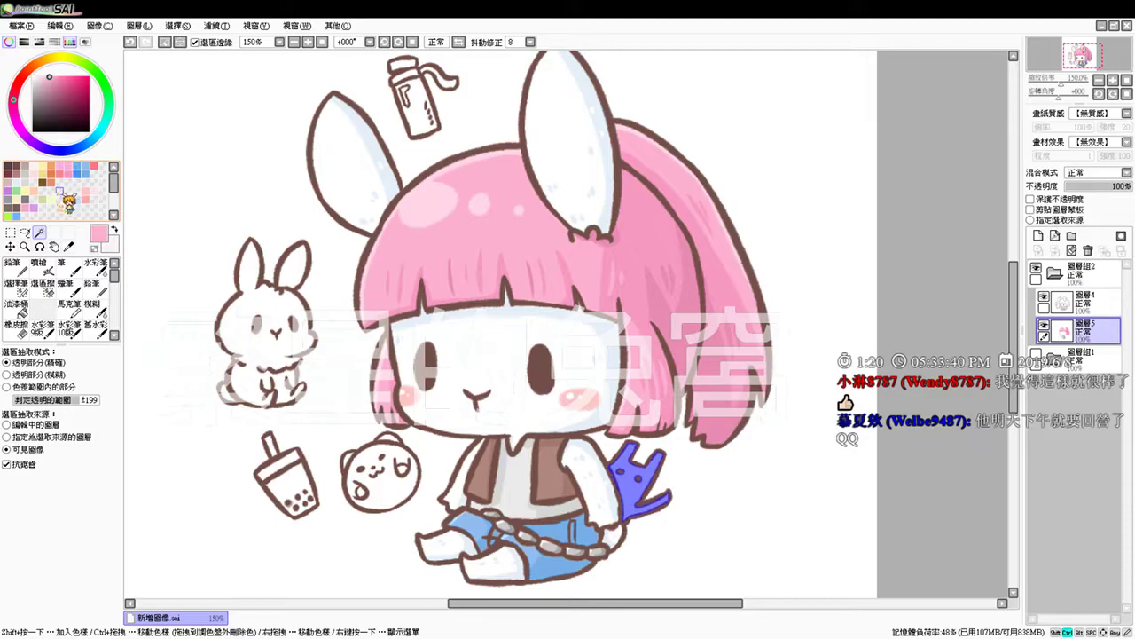
pyautogui.hotkey('ctrl', 'f')
# Step: Airbrush darker pink shading on the small creature's ear and lower body, and clear the selection
pyautogui.click(39, 267)
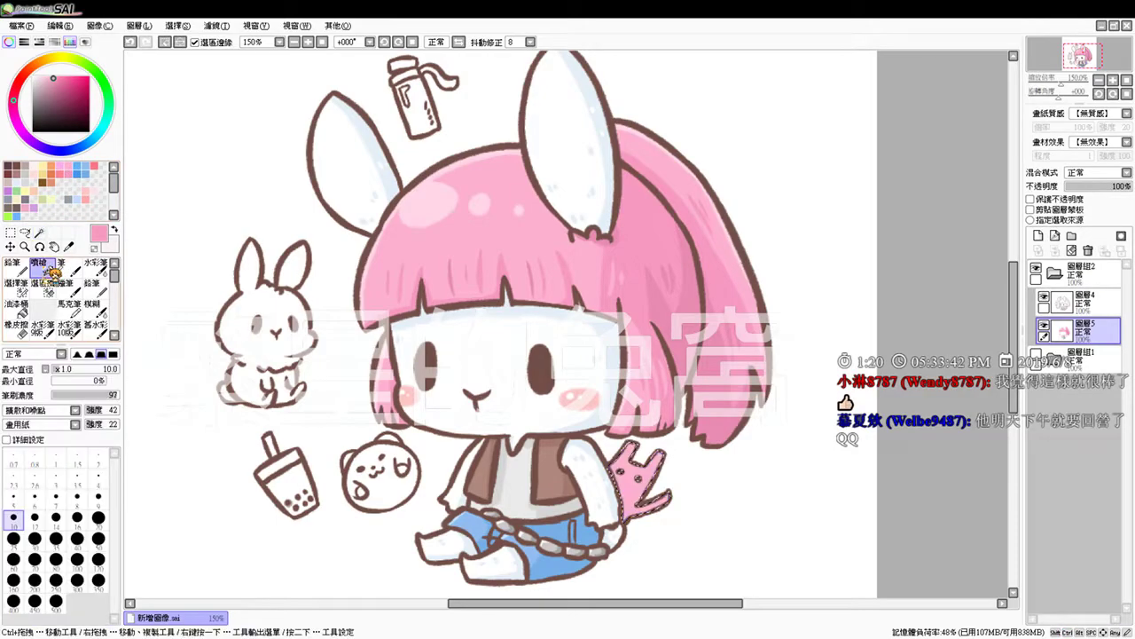
pyautogui.moveTo(660, 459); pyautogui.dragTo(628, 516)
pyautogui.moveTo(635, 504)
pyautogui.mouseDown()
pyautogui.moveTo(675, 495)
pyautogui.moveTo(610, 484)
pyautogui.moveTo(627, 520)
pyautogui.mouseUp()
pyautogui.moveTo(633, 500); pyautogui.dragTo(626, 523)
pyautogui.hotkey('ctrl', 'd')
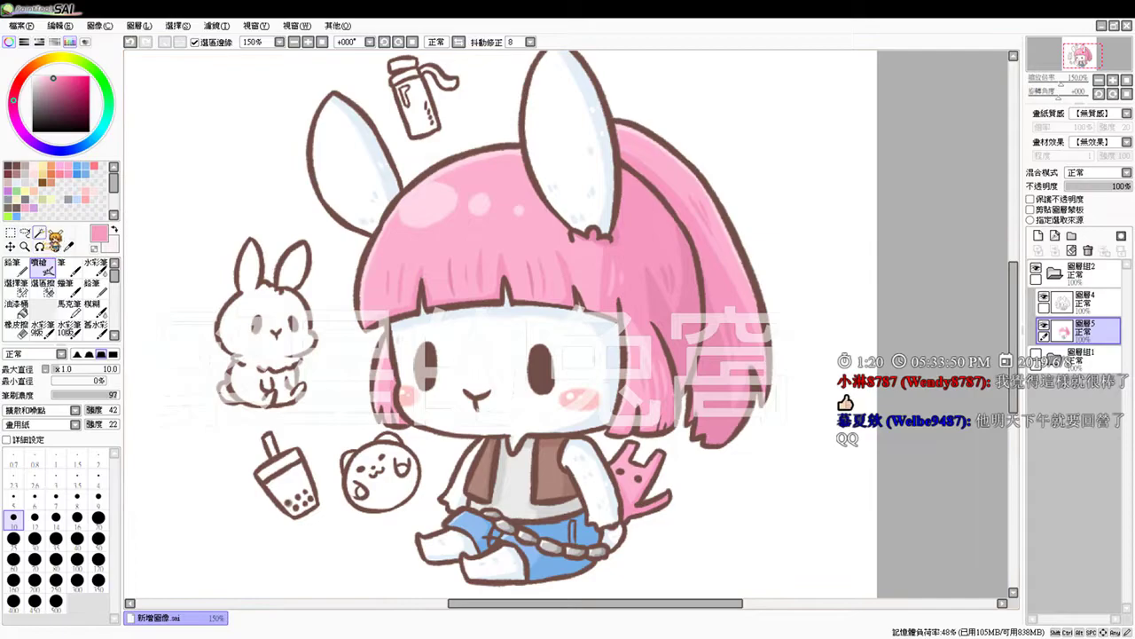
# Step: Select the bubble tea cup's body, fill it with pale peach pink, and clear the selection
pyautogui.click(39, 233)
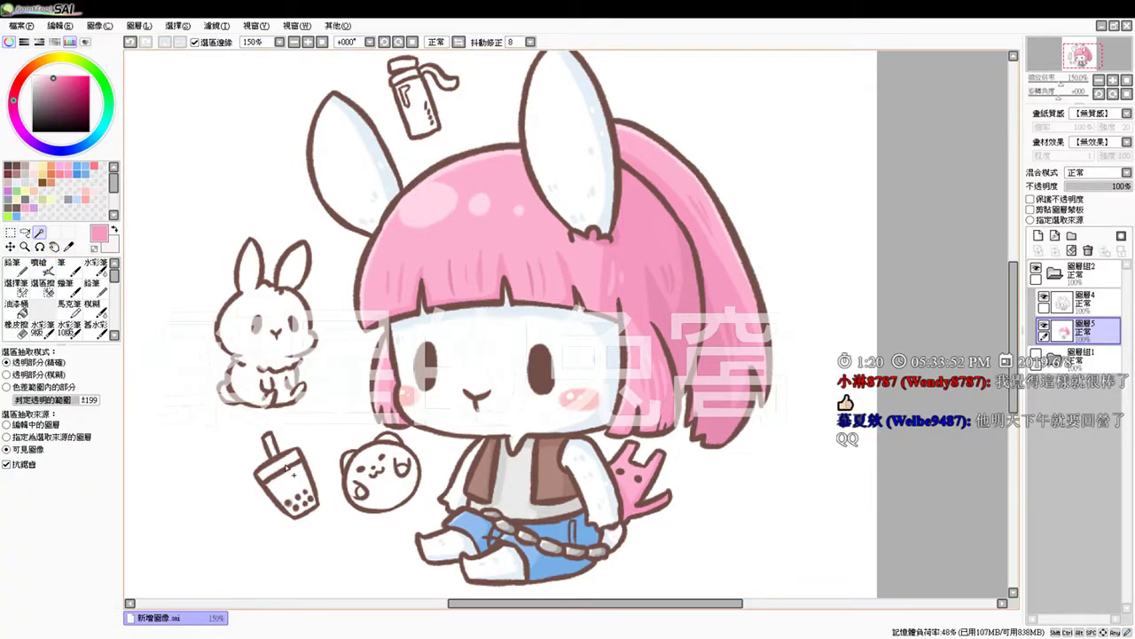
pyautogui.click(286, 467)
pyautogui.click(36, 169)
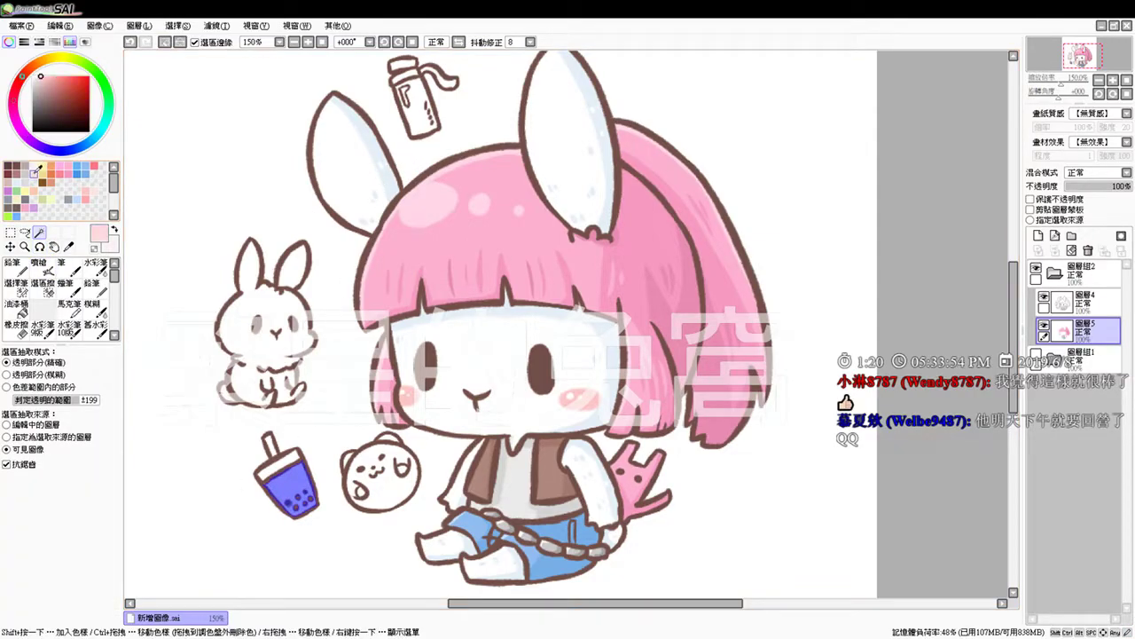
pyautogui.hotkey('ctrl', 'f')
pyautogui.hotkey('ctrl', 'd')
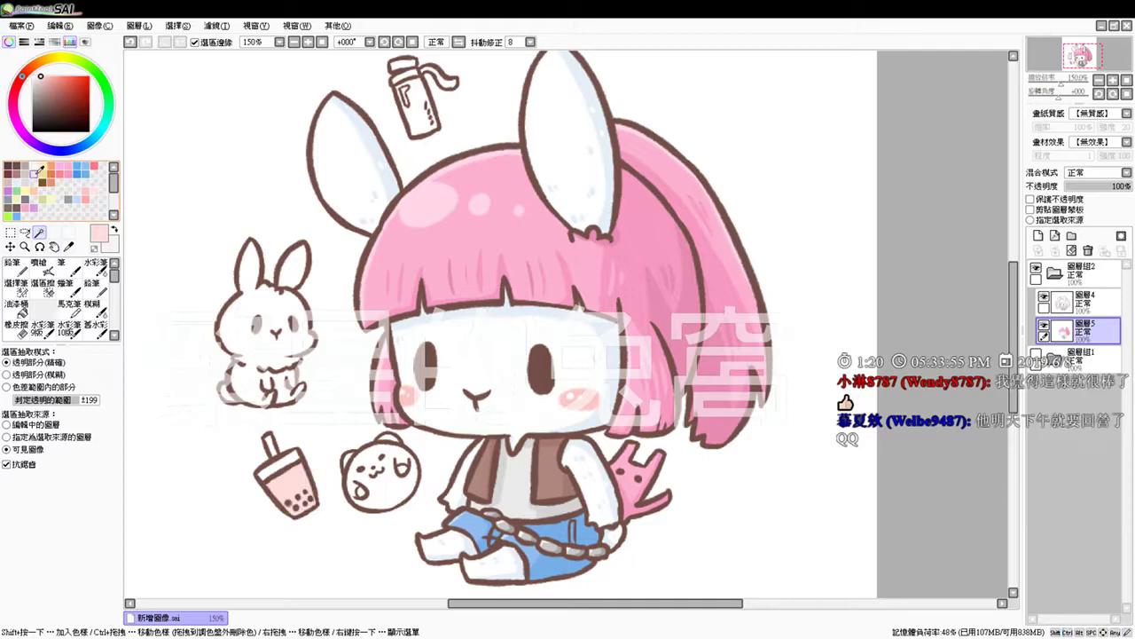
# Step: Select the bubble tea cup's lid and fill it with light olive green, undoing the first fill colour
pyautogui.click(255, 477)
pyautogui.click(32, 77)
pyautogui.hotkey('ctrl', 'f')
pyautogui.hotkey('ctrl', 'd')
pyautogui.hotkey('ctrl', 'z')
pyautogui.click(42, 200)
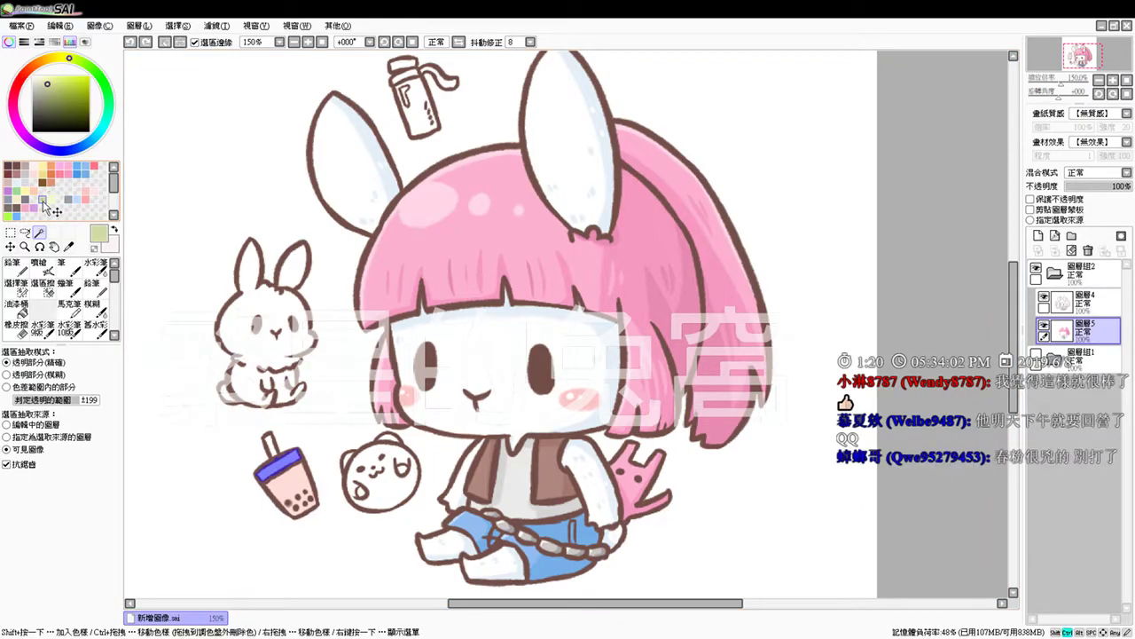
pyautogui.hotkey('ctrl', 'f')
pyautogui.hotkey('ctrl', 'd')
# Step: Select the bubble tea's straw, fill it with light grey, and clear the selection
pyautogui.click(269, 443)
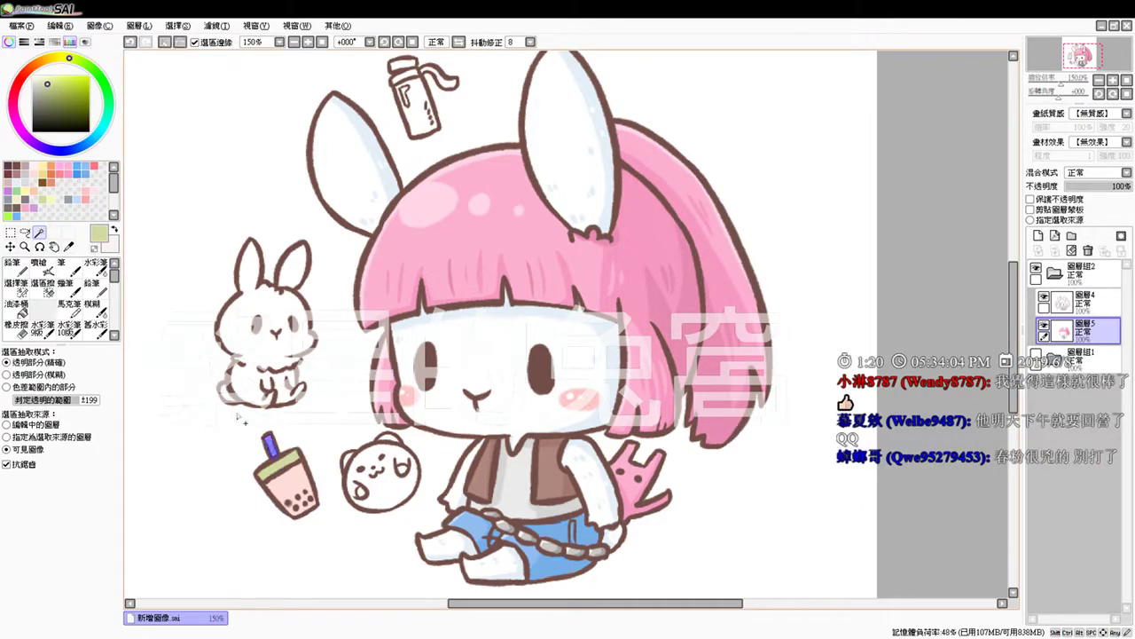
pyautogui.click(25, 181)
pyautogui.hotkey('ctrl', 'f')
pyautogui.hotkey('ctrl', 'd')
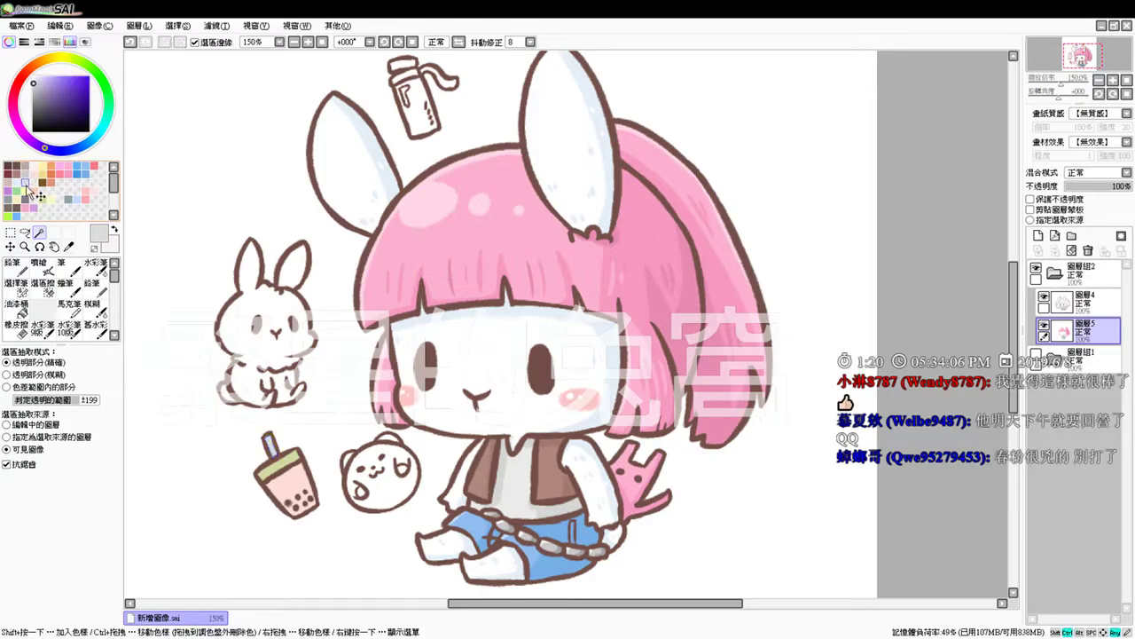
# Step: Select the water bottle's cap and neck, fill them with muted pinkish purple, and clear the selection
pyautogui.scroll(3, 424, 185)
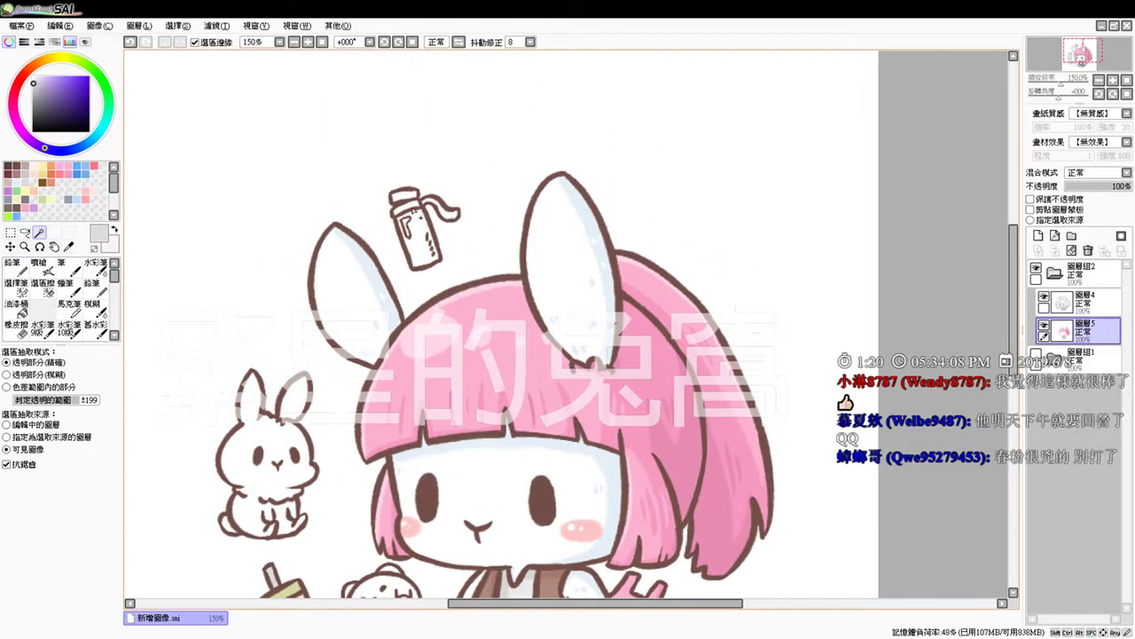
pyautogui.click(410, 202)
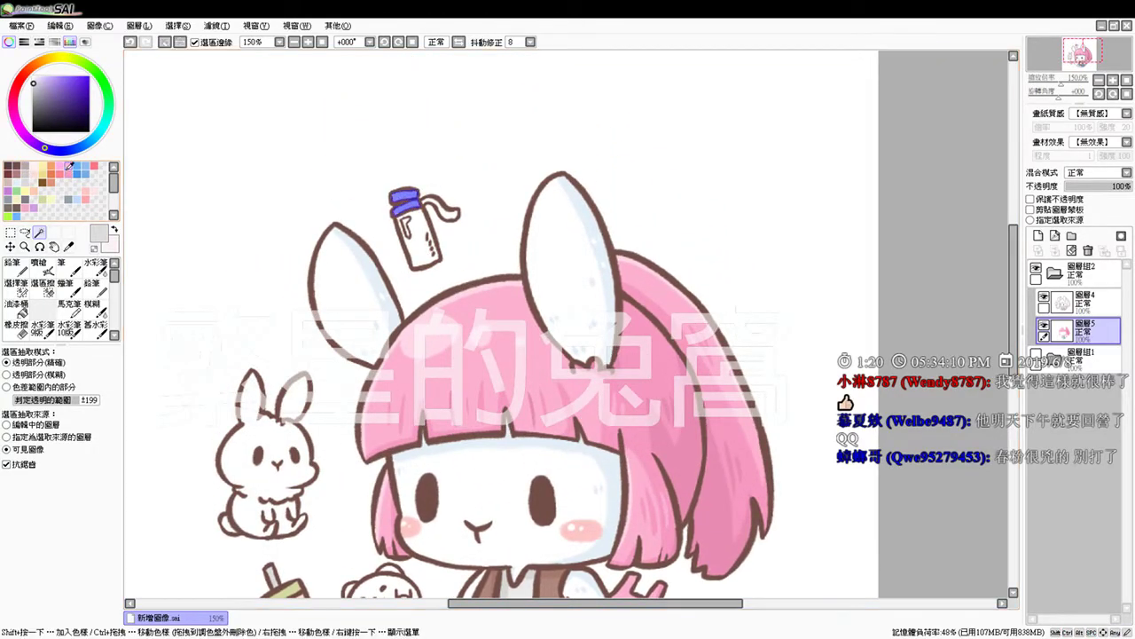
pyautogui.click(68, 169)
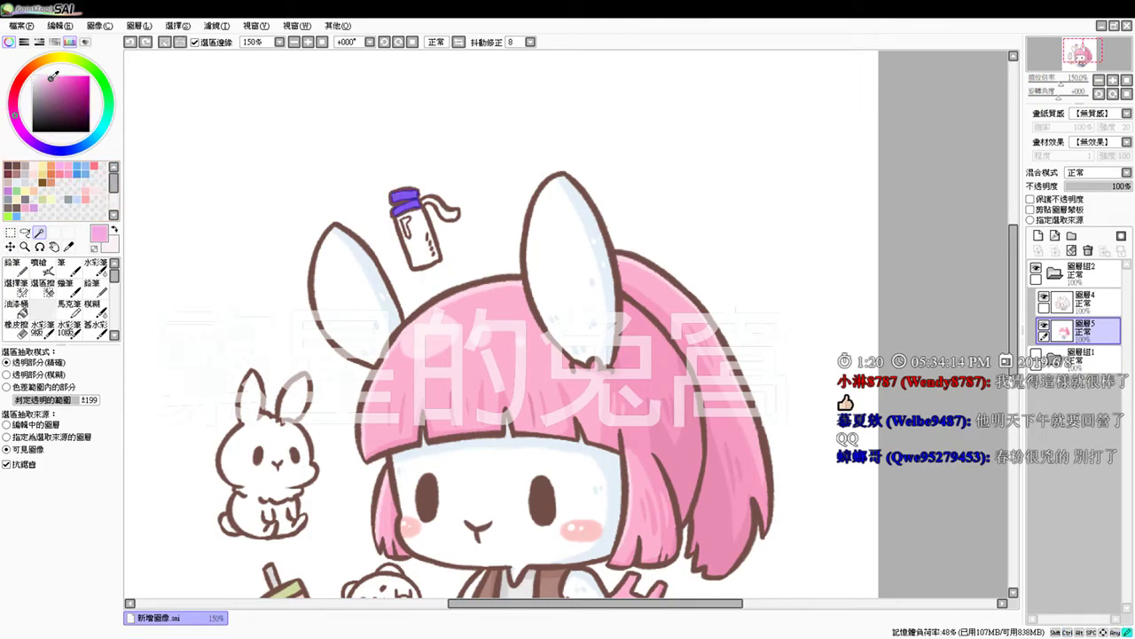
pyautogui.moveTo(49, 82); pyautogui.dragTo(46, 81)
pyautogui.hotkey('ctrl', 'f')
pyautogui.hotkey('ctrl', 'd')
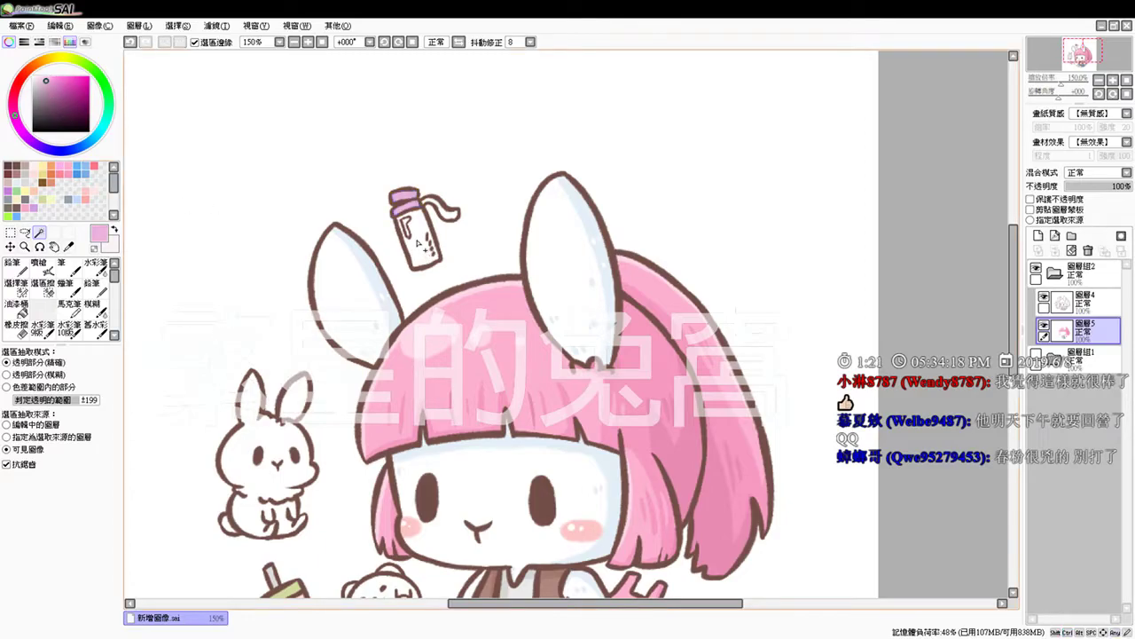
# Step: Select the water bottle's body, fill it with light pink, airbrush over it, and clear the selection
pyautogui.click(418, 248)
pyautogui.click(41, 77)
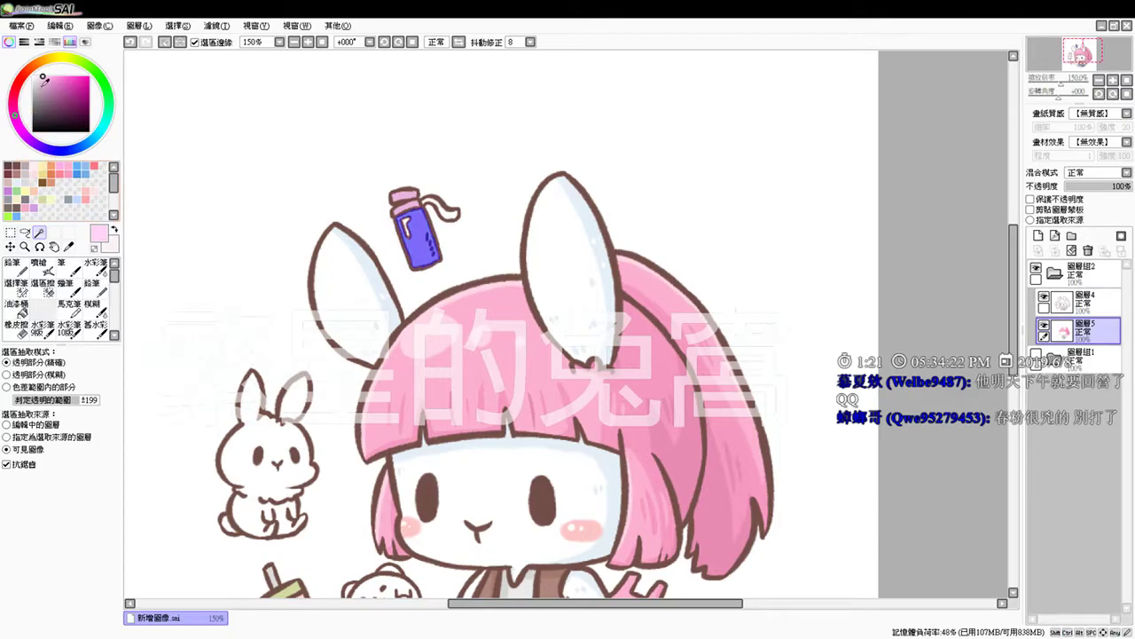
pyautogui.click(39, 266)
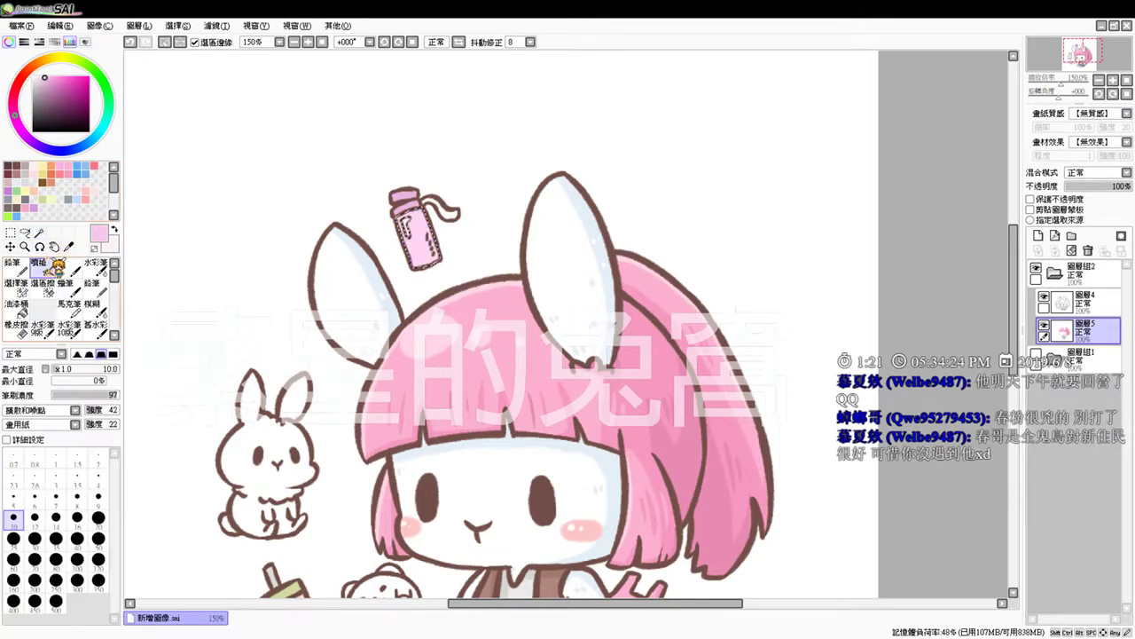
pyautogui.moveTo(417, 205)
pyautogui.mouseDown()
pyautogui.moveTo(433, 261)
pyautogui.moveTo(413, 264)
pyautogui.mouseUp()
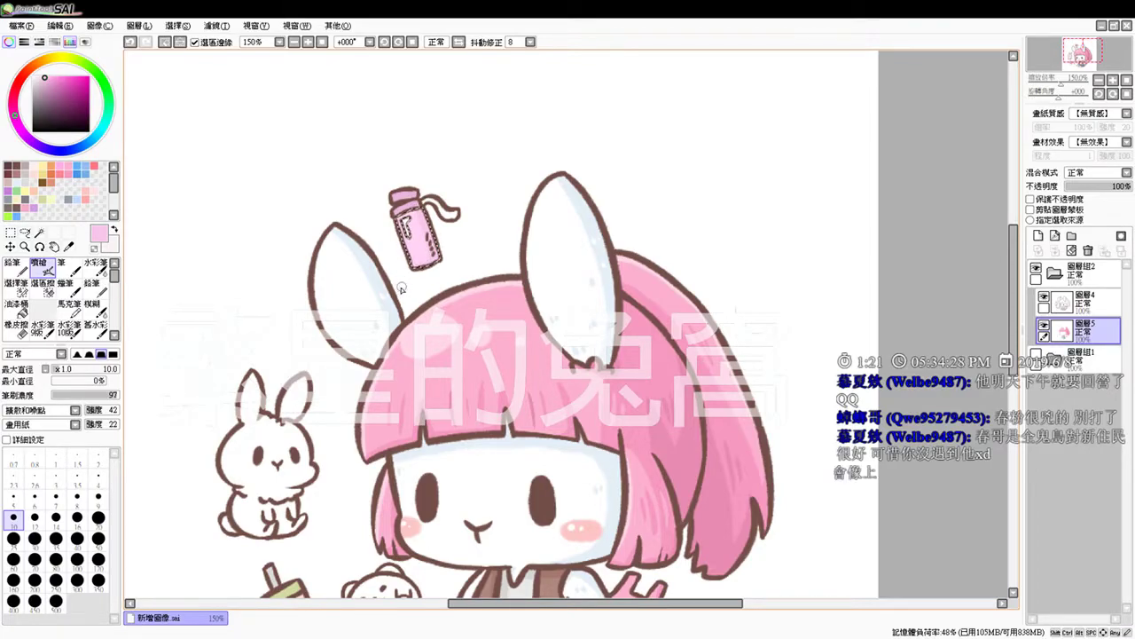
pyautogui.hotkey('ctrl', 'd')
# Step: Select the small highlight shape on the water bottle's body, fill it with white, and clear the selection
pyautogui.click(39, 232)
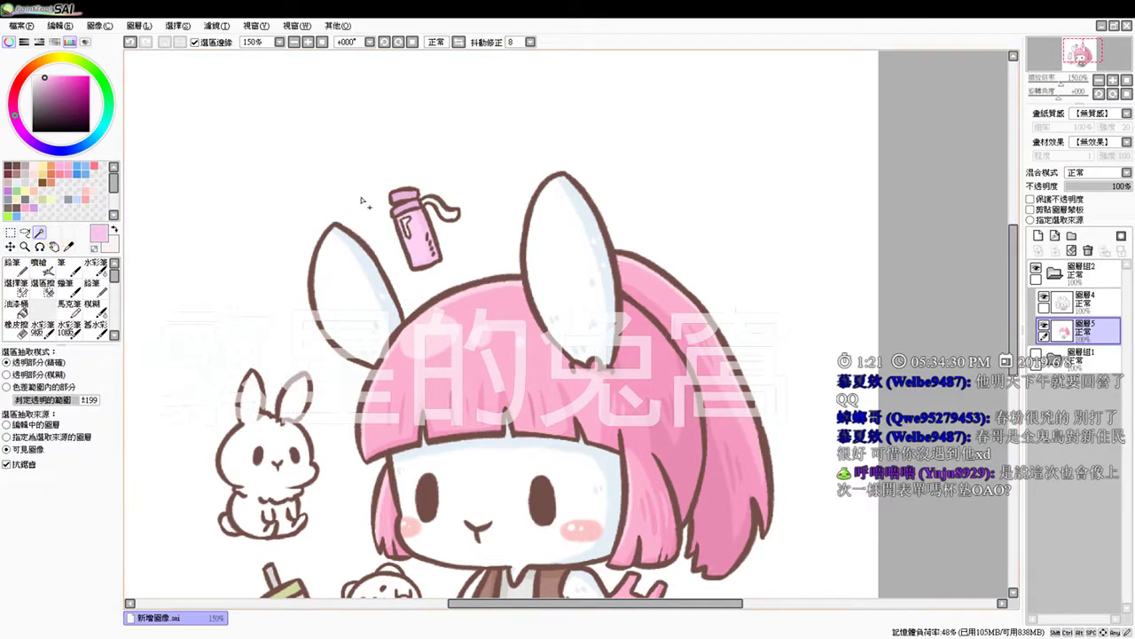
pyautogui.click(406, 227)
pyautogui.moveTo(44, 77); pyautogui.dragTo(18, 57)
pyautogui.hotkey('ctrl', 'd')
# Step: Airbrush darker pink shading and pale pink highlights on the water bottle's cap and neck with a size 5 brush
pyautogui.click(49, 266)
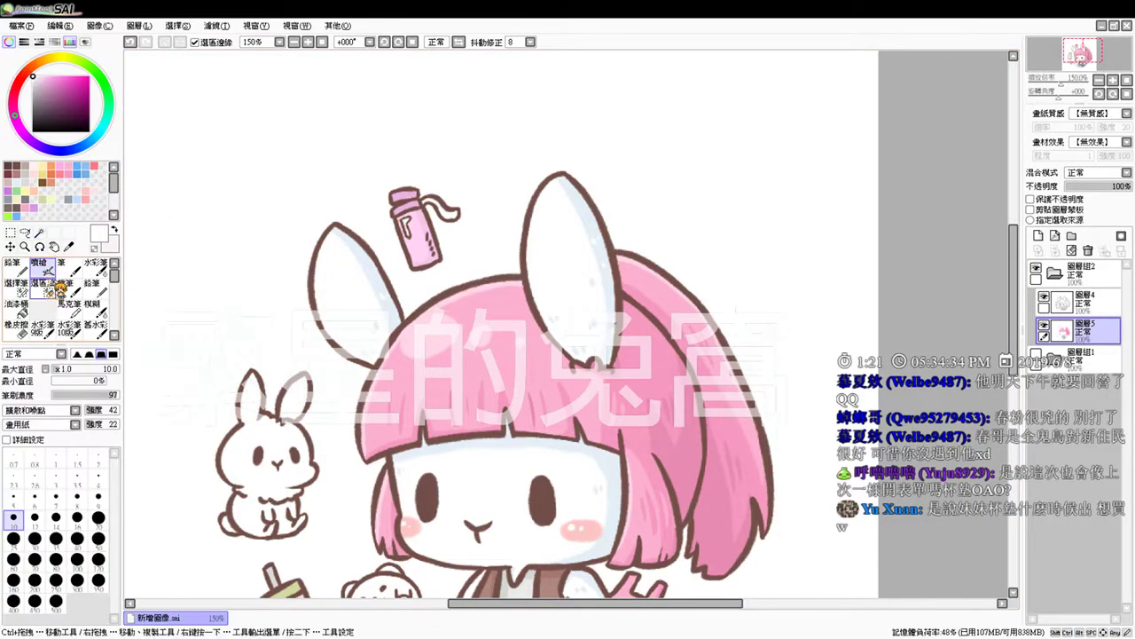
pyautogui.hotkey('ctrl', '+')
pyautogui.hotkey('ctrl', '+')
pyautogui.moveTo(408, 284); pyautogui.dragTo(479, 455)
pyautogui.keyDown('alt'); pyautogui.click(326, 237); pyautogui.keyUp('alt')
pyautogui.moveTo(46, 80); pyautogui.dragTo(49, 84)
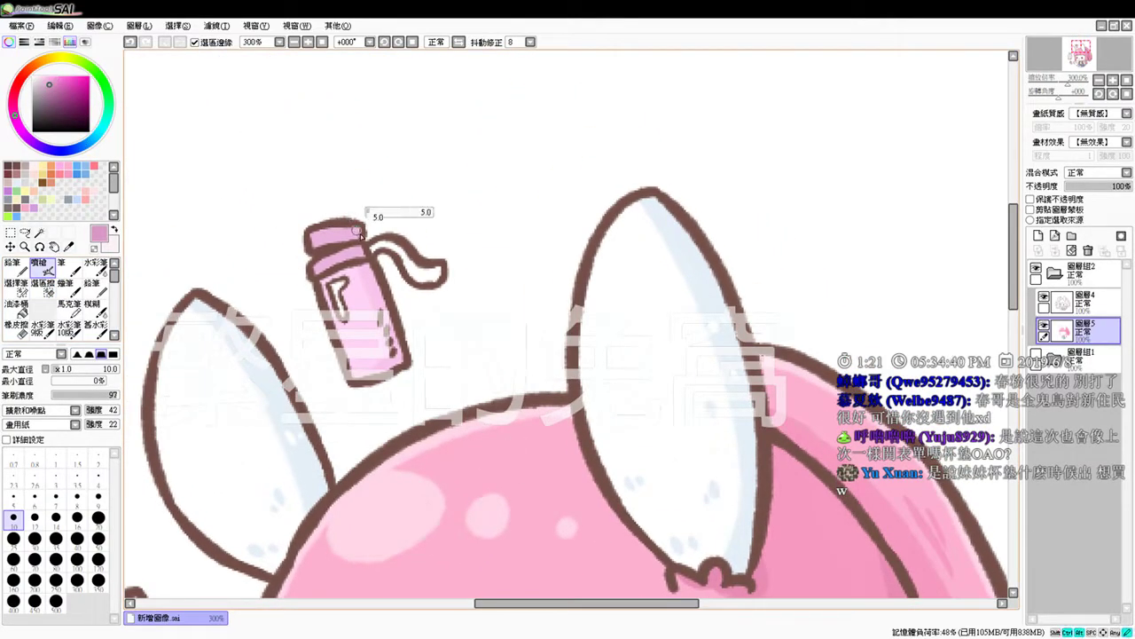
pyautogui.press('[')
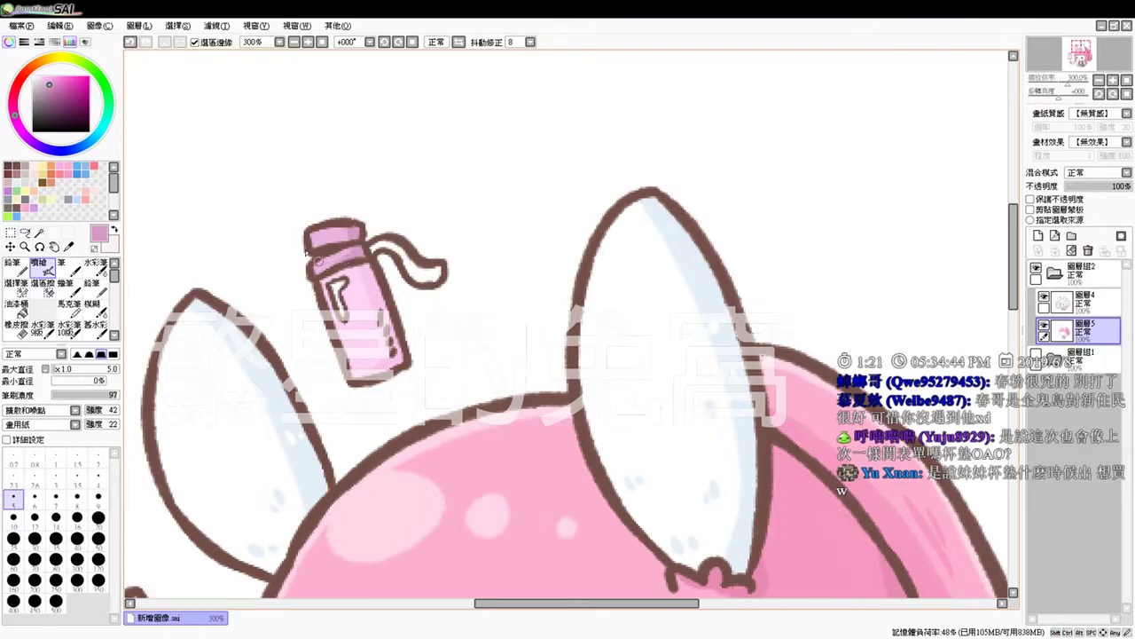
pyautogui.click(39, 76)
# Step: Select the water bottle's strap, fill it with pink, and clear the selection
pyautogui.click(39, 233)
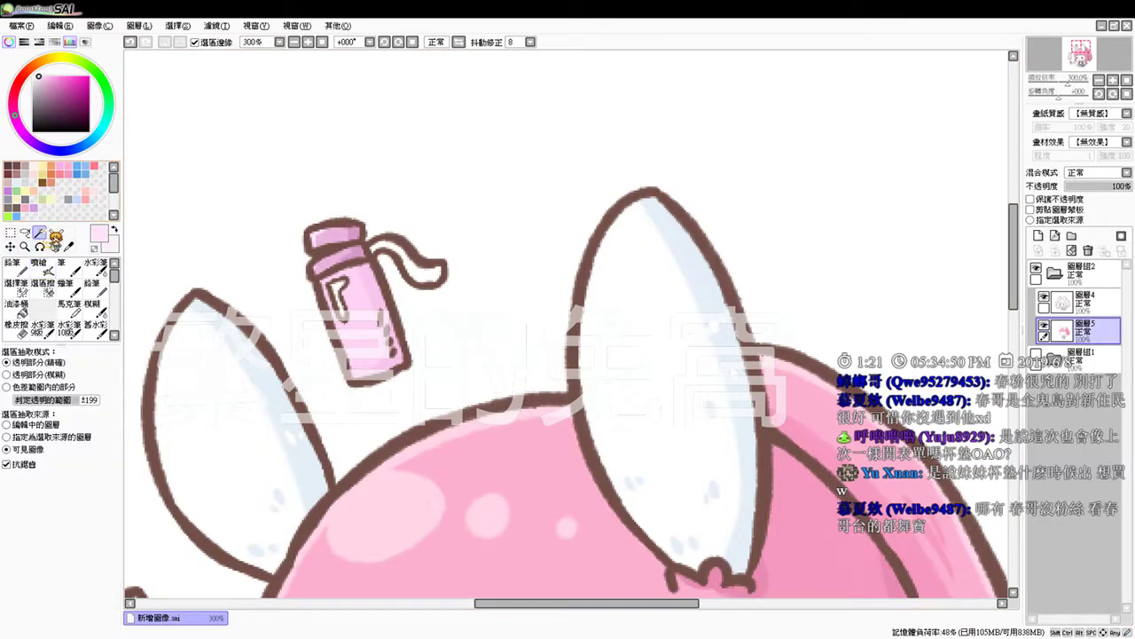
pyautogui.click(438, 282)
pyautogui.click(68, 165)
pyautogui.hotkey('ctrl', 'f')
pyautogui.hotkey('ctrl', 'd')
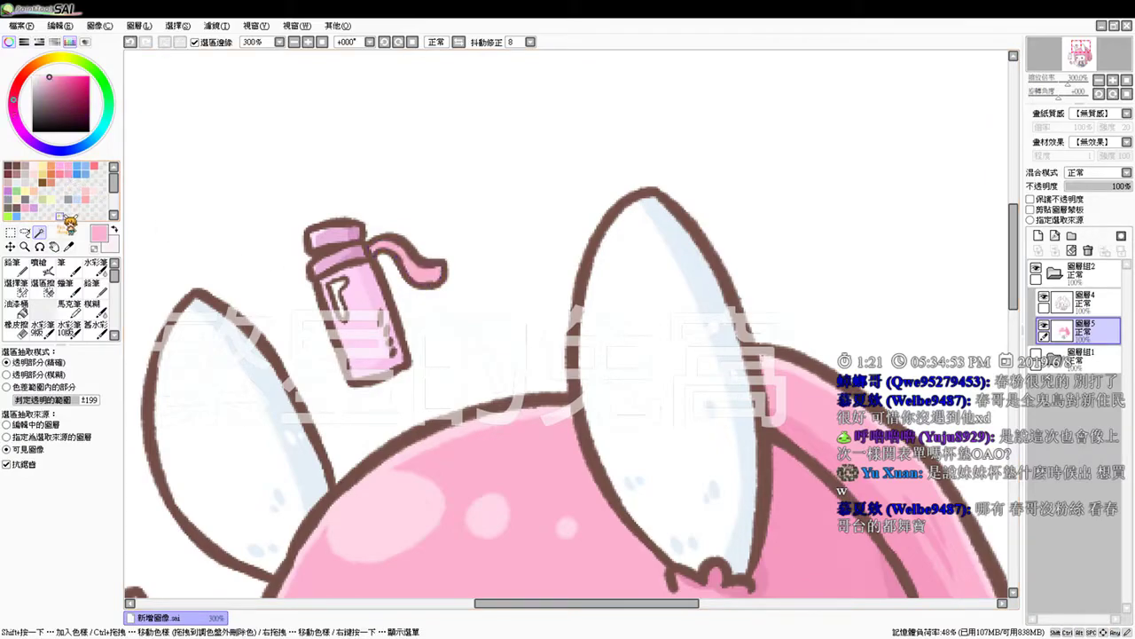
# Step: Airbrush the bubble tea's pearls solid dark brown on layer 圖層4 with a size 4 brush, undoing the last stroke
pyautogui.click(322, 42)
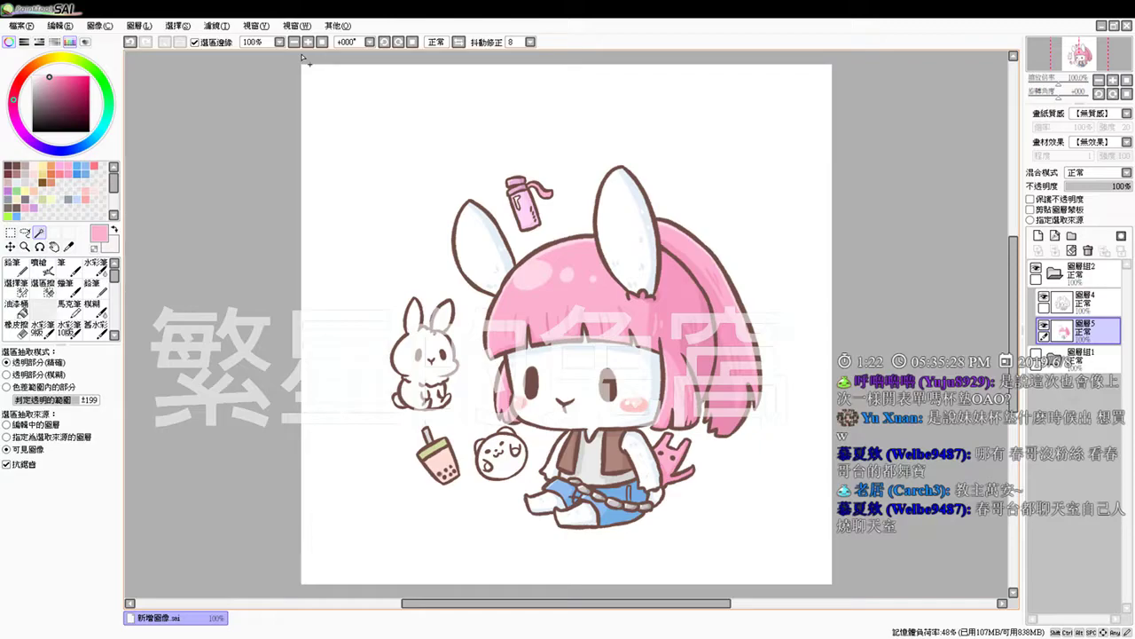
pyautogui.hotkey('ctrl', '+')
pyautogui.hotkey('ctrl', '+')
pyautogui.hotkey('ctrl', '+')
pyautogui.moveTo(728, 465); pyautogui.dragTo(482, 93)
pyautogui.moveTo(512, 422); pyautogui.dragTo(456, 182)
pyautogui.moveTo(490, 440); pyautogui.dragTo(446, 127)
pyautogui.moveTo(466, 411); pyautogui.dragTo(401, 291)
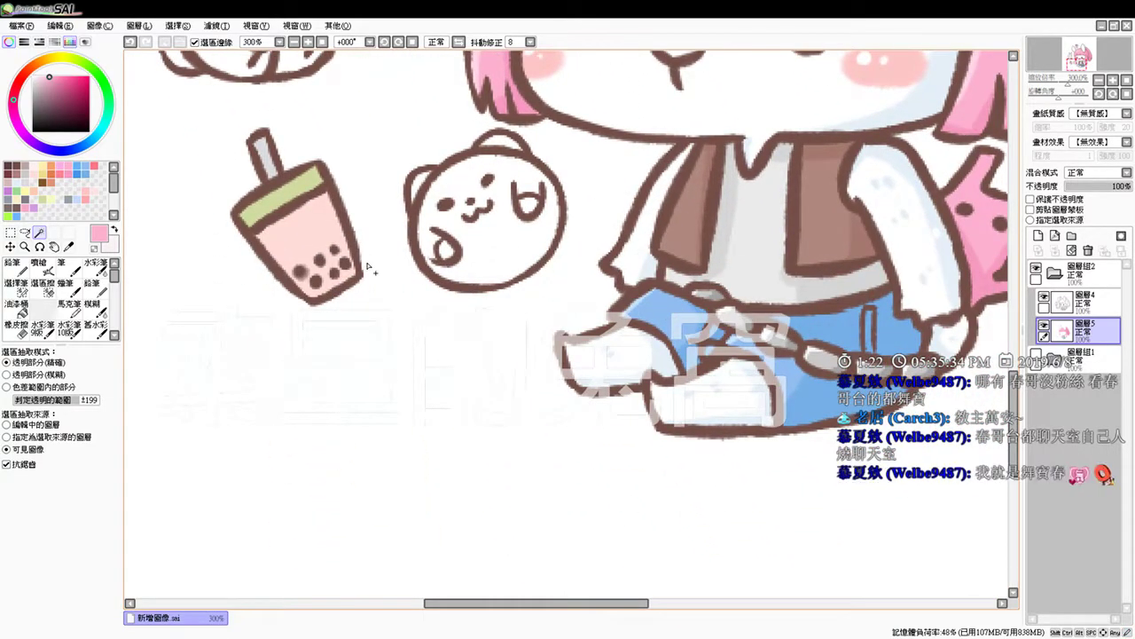
pyautogui.click(1078, 302)
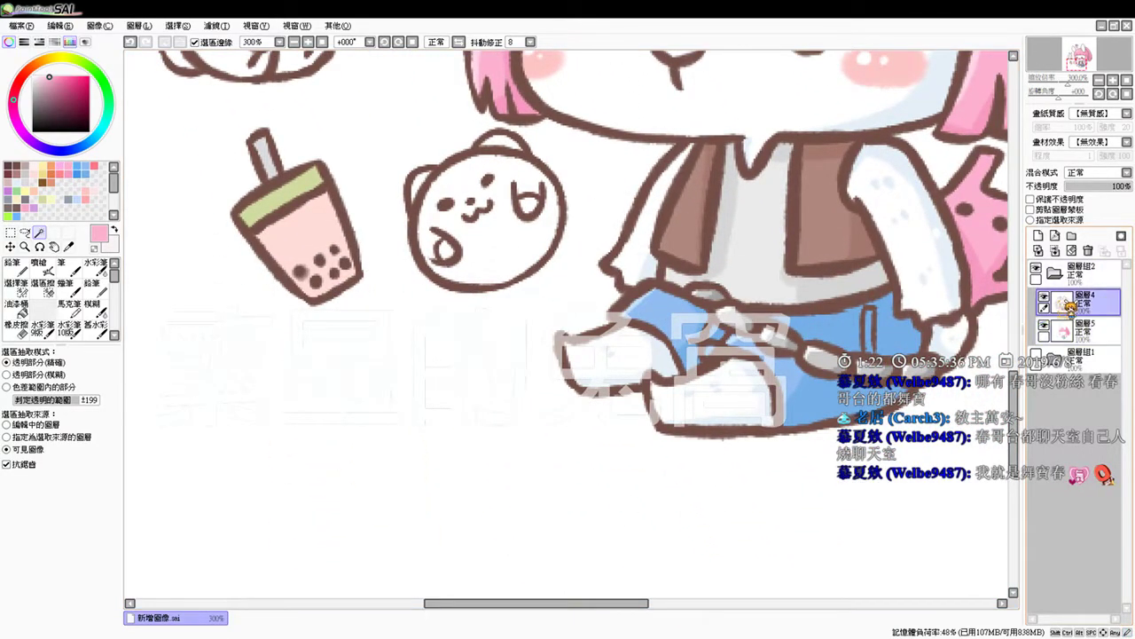
pyautogui.click(17, 167)
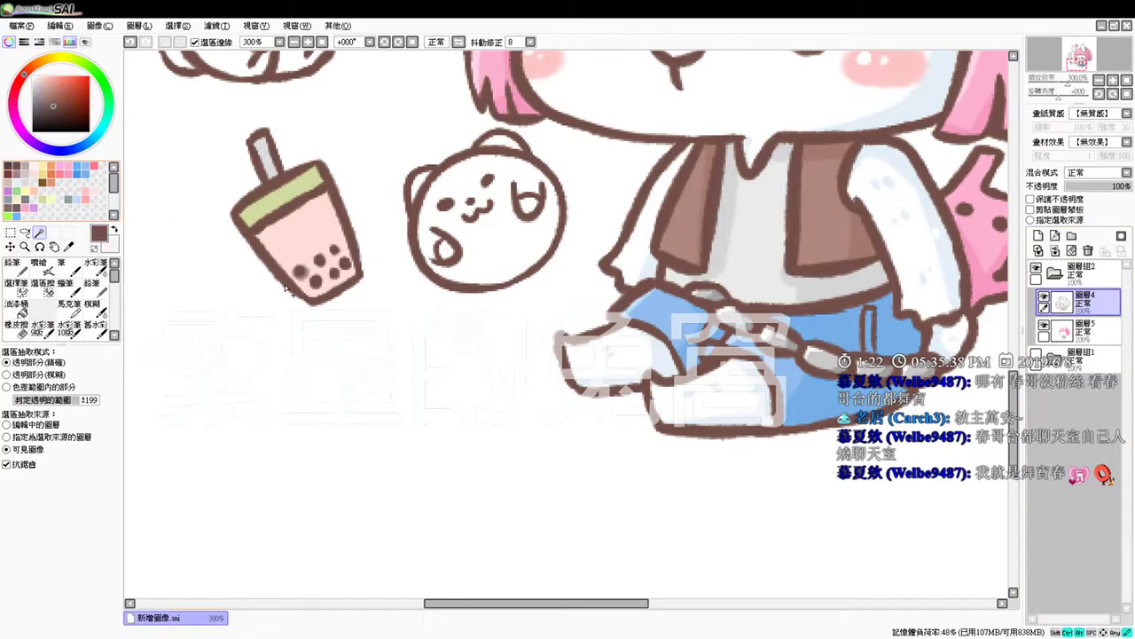
pyautogui.click(42, 268)
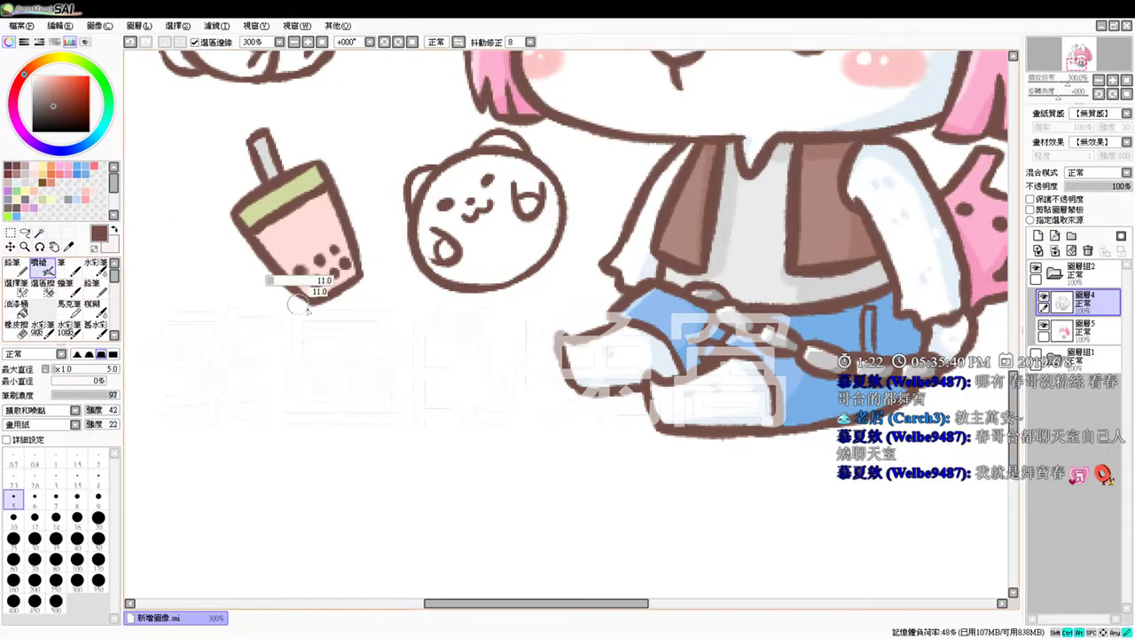
pyautogui.moveTo(304, 271); pyautogui.dragTo(300, 273)
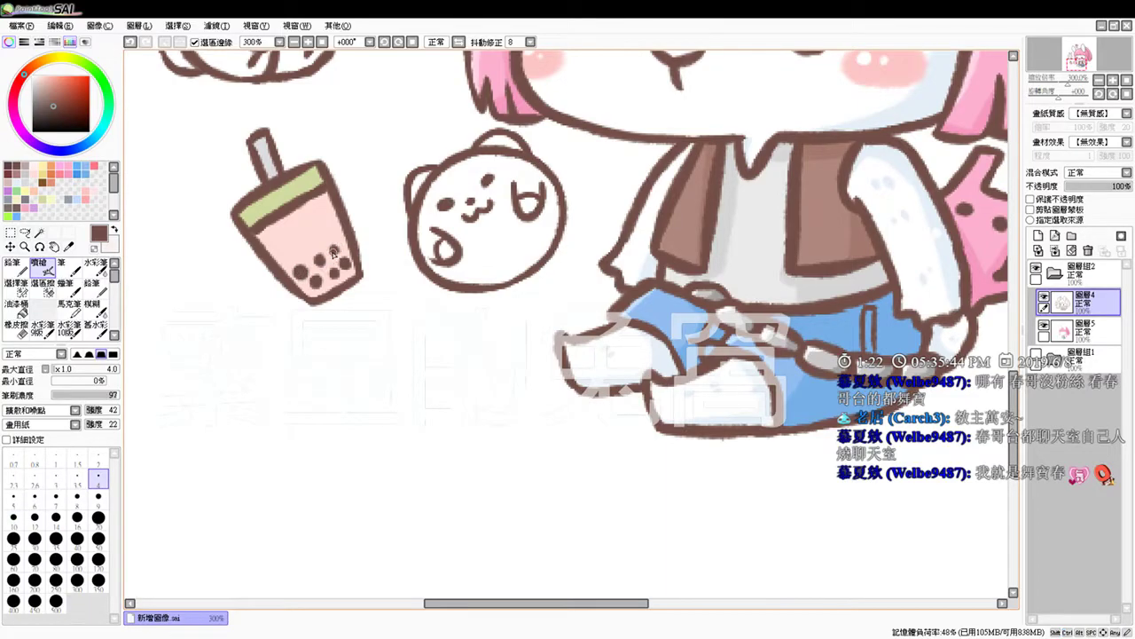
pyautogui.moveTo(337, 253); pyautogui.dragTo(334, 251)
pyautogui.hotkey('ctrl', 'z')
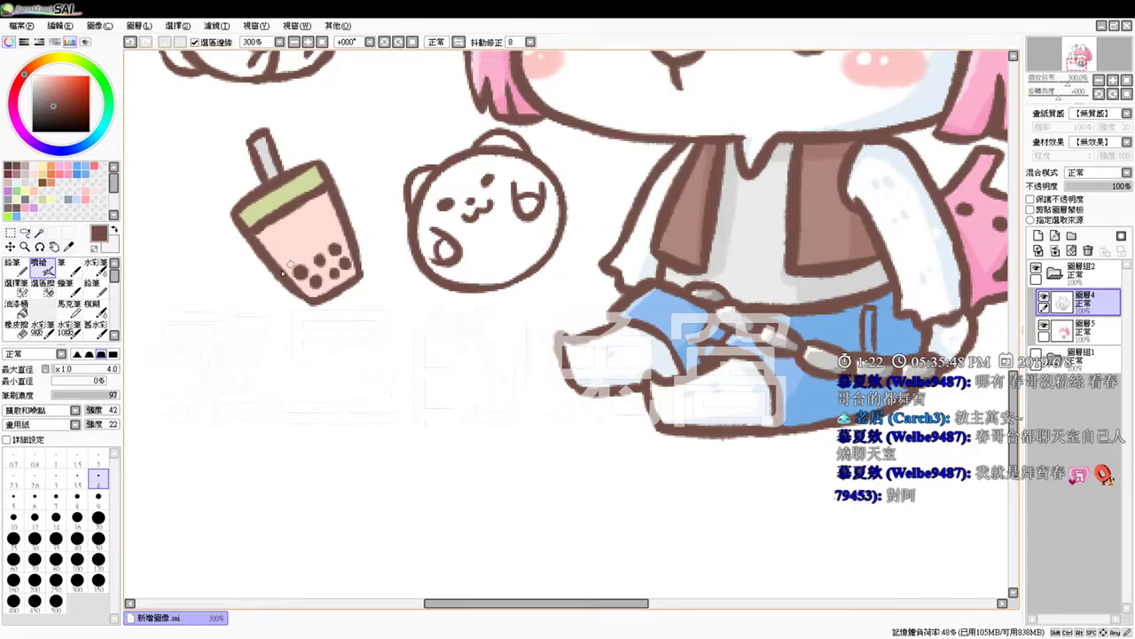
# Step: Select the round animal's body and both ears and fill them with light peach orange on layer 圖層5
pyautogui.click(323, 42)
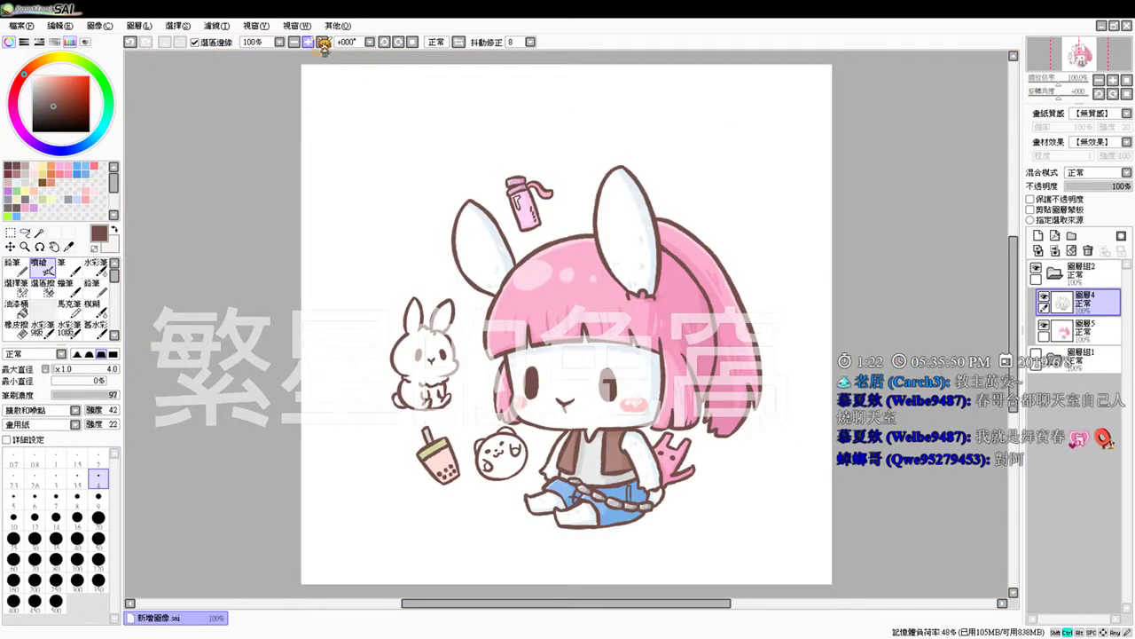
pyautogui.hotkey('ctrl', '-')
pyautogui.hotkey('ctrl', '+')
pyautogui.hotkey('ctrl', '+')
pyautogui.hotkey('ctrl', '+')
pyautogui.moveTo(632, 431); pyautogui.dragTo(545, 254)
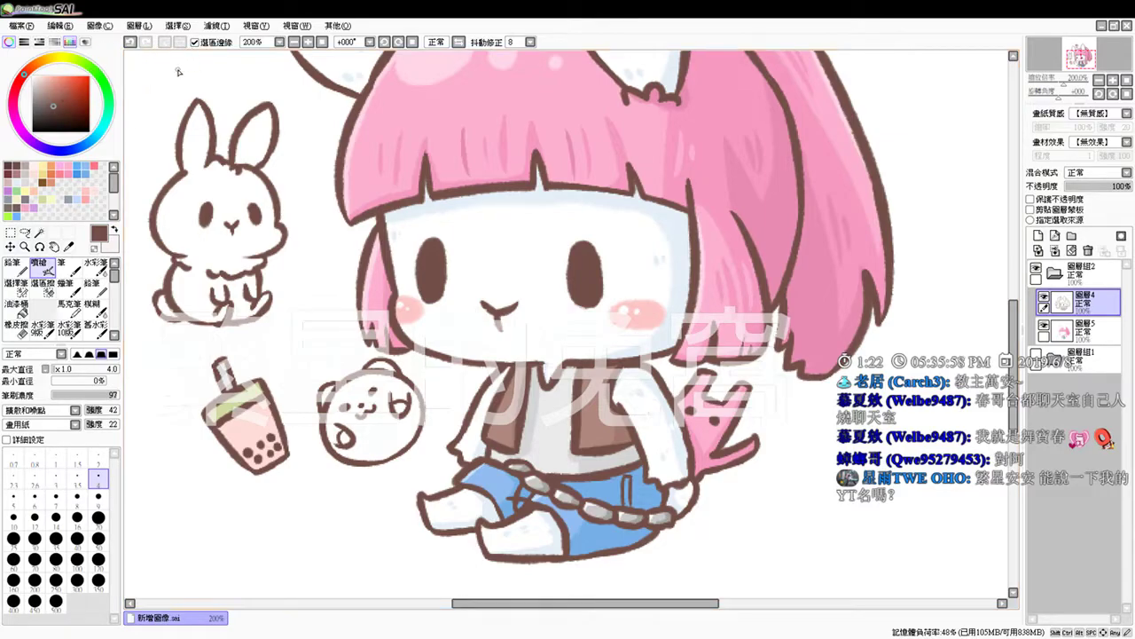
pyautogui.click(39, 233)
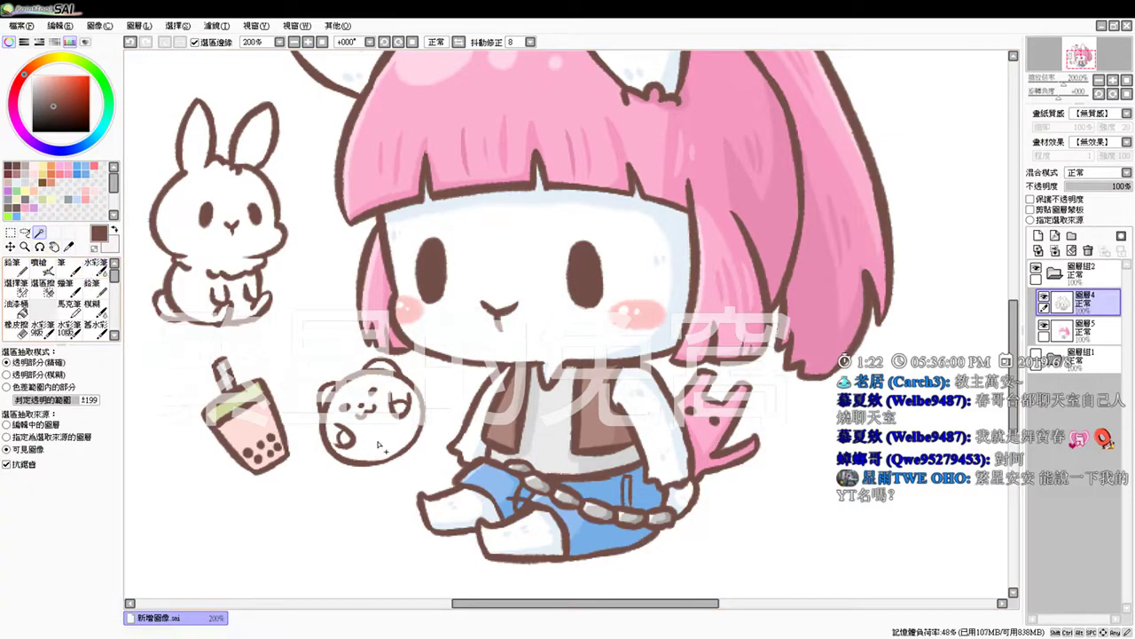
pyautogui.click(386, 432)
pyautogui.click(326, 396)
pyautogui.click(380, 367)
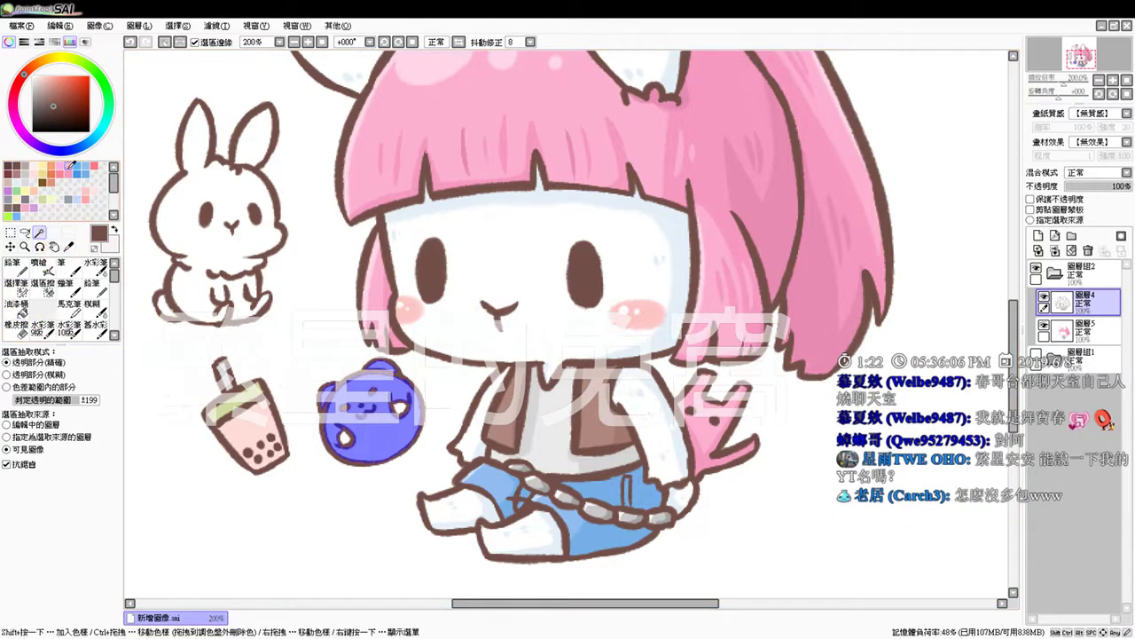
pyautogui.click(34, 191)
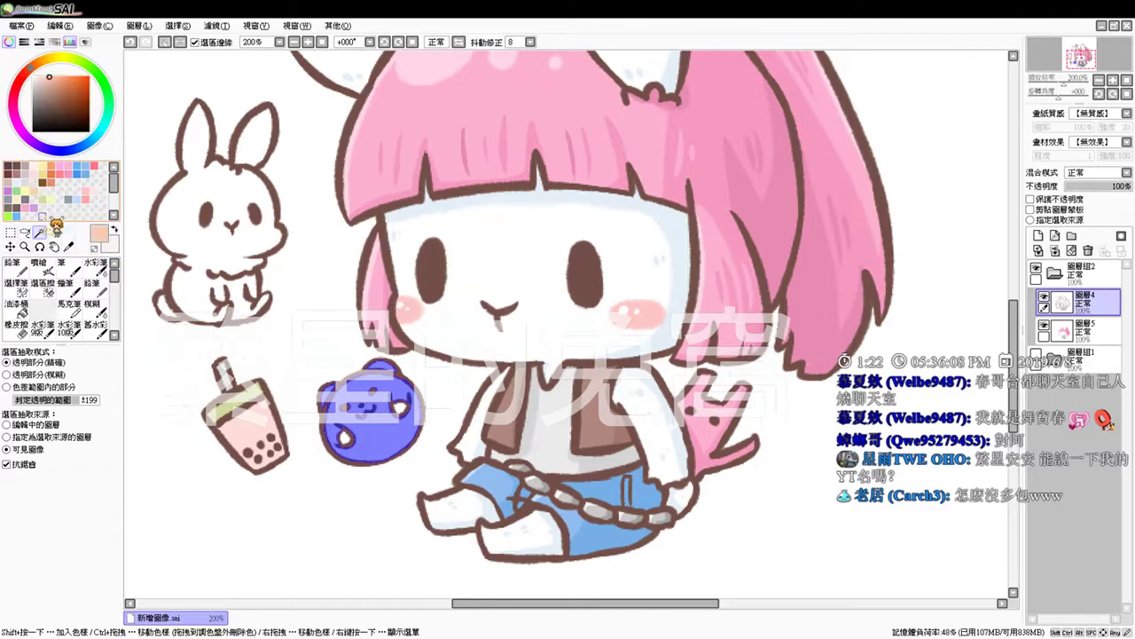
pyautogui.hotkey('ctrl', 'f')
pyautogui.click(1084, 330)
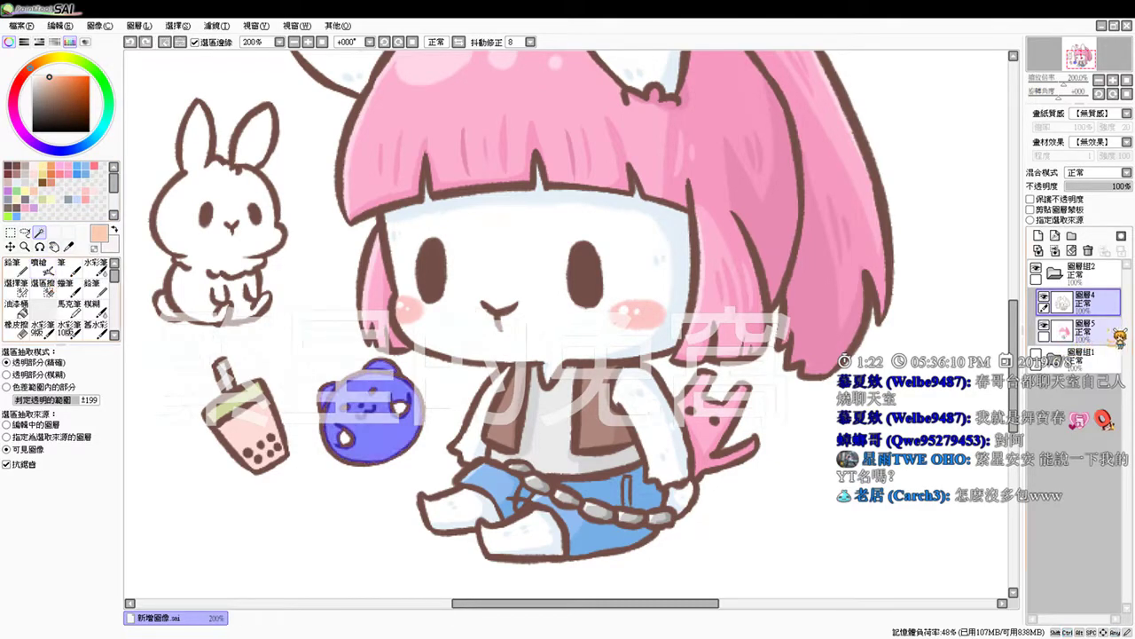
pyautogui.hotkey('ctrl', '+')
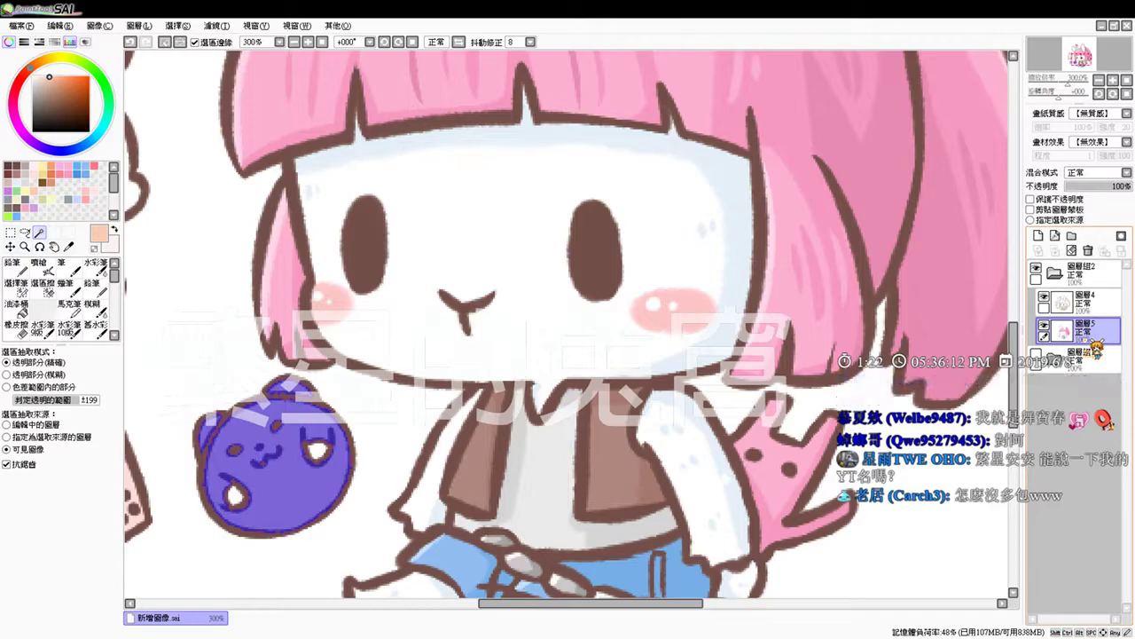
# Step: Airbrush the round animal's muzzle and belly white with a size 9 brush, and clear the selection
pyautogui.click(41, 266)
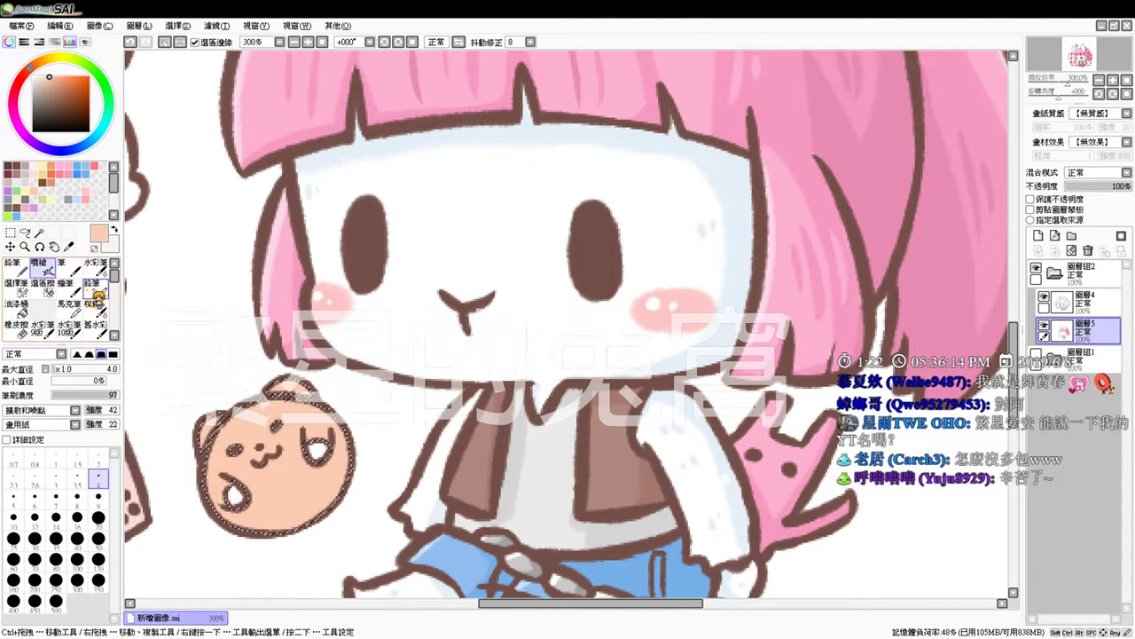
pyautogui.moveTo(49, 78); pyautogui.dragTo(32, 69)
pyautogui.click(77, 517)
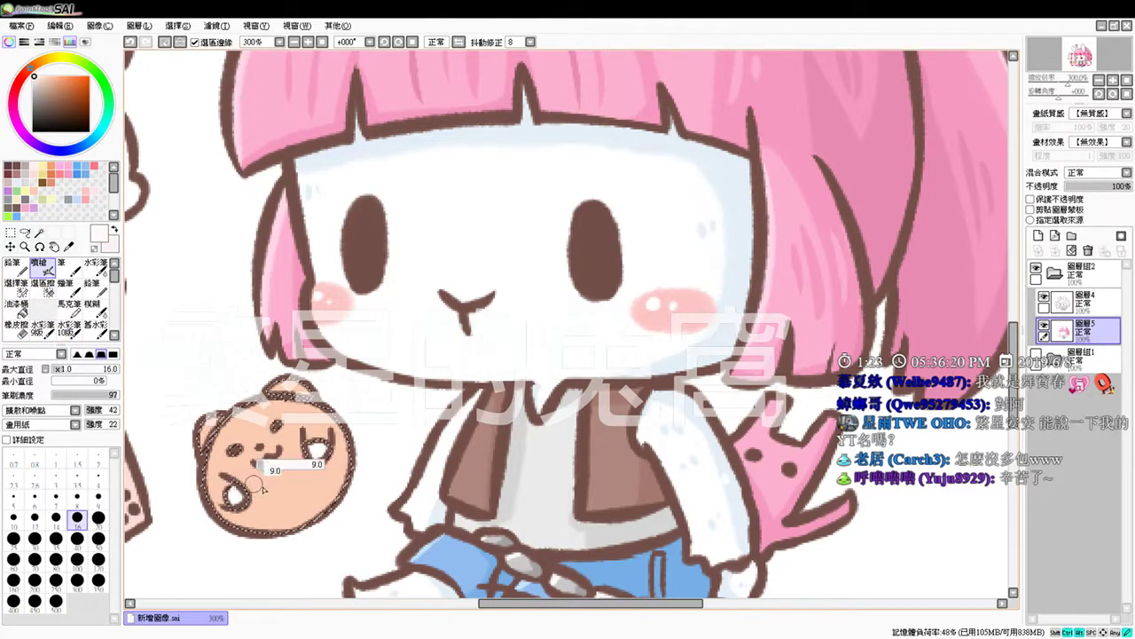
pyautogui.press('[')
pyautogui.press('[')
pyautogui.press('[')
pyautogui.press('[')
pyautogui.moveTo(238, 474)
pyautogui.mouseDown()
pyautogui.moveTo(291, 451)
pyautogui.moveTo(287, 442)
pyautogui.mouseUp()
pyautogui.hotkey('ctrl', 'z')
pyautogui.hotkey('ctrl', 'z')
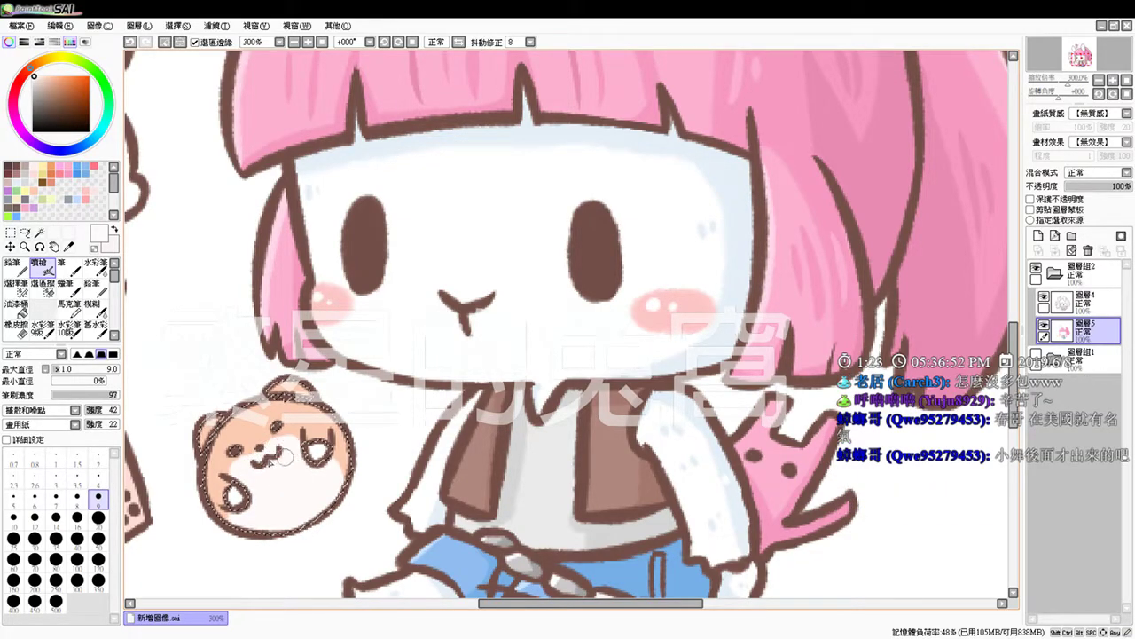
pyautogui.hotkey('ctrl', 'd')
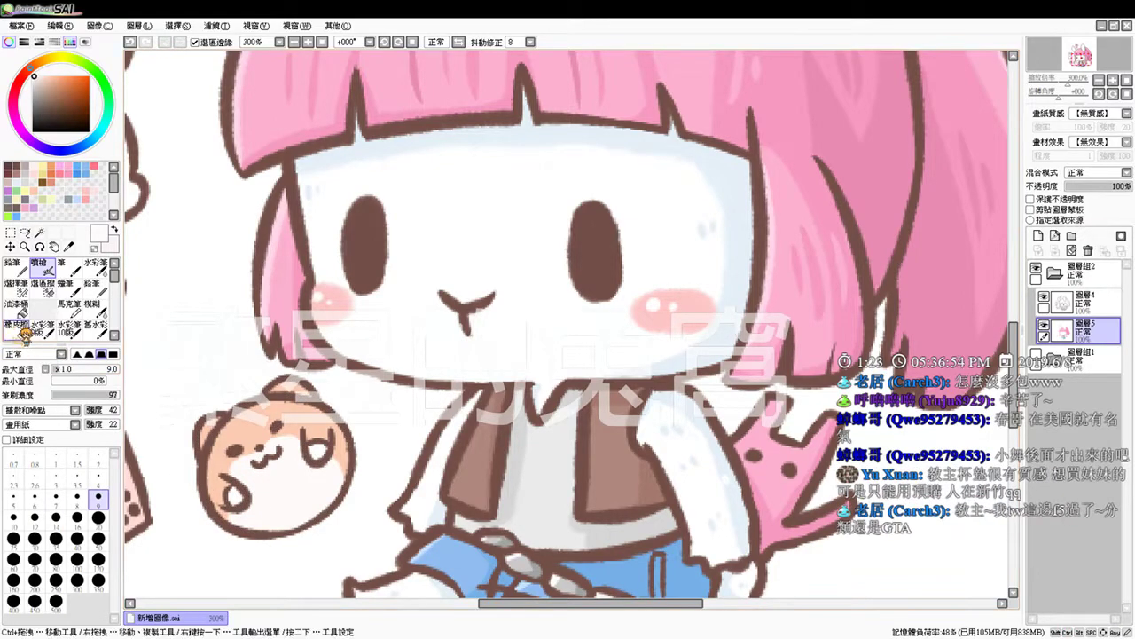
# Step: Select the round animal's two paws, fill them with white on layer 圖層5, and clear the selection
pyautogui.hotkey('ctrl', 'z')
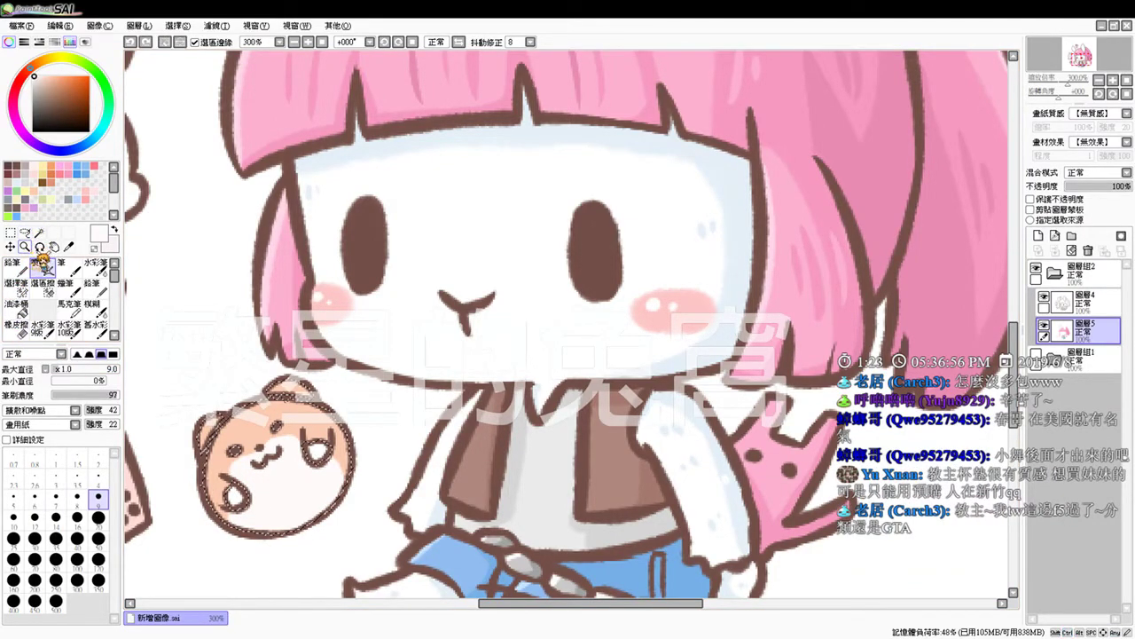
pyautogui.click(39, 233)
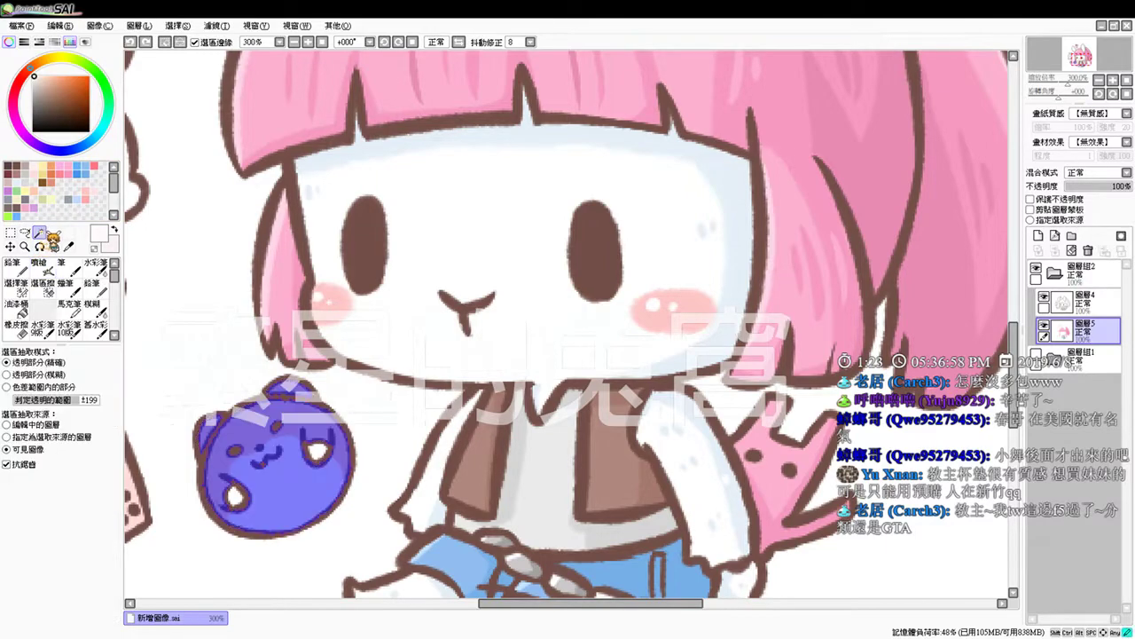
pyautogui.hotkey('ctrl', 'd')
pyautogui.click(234, 496)
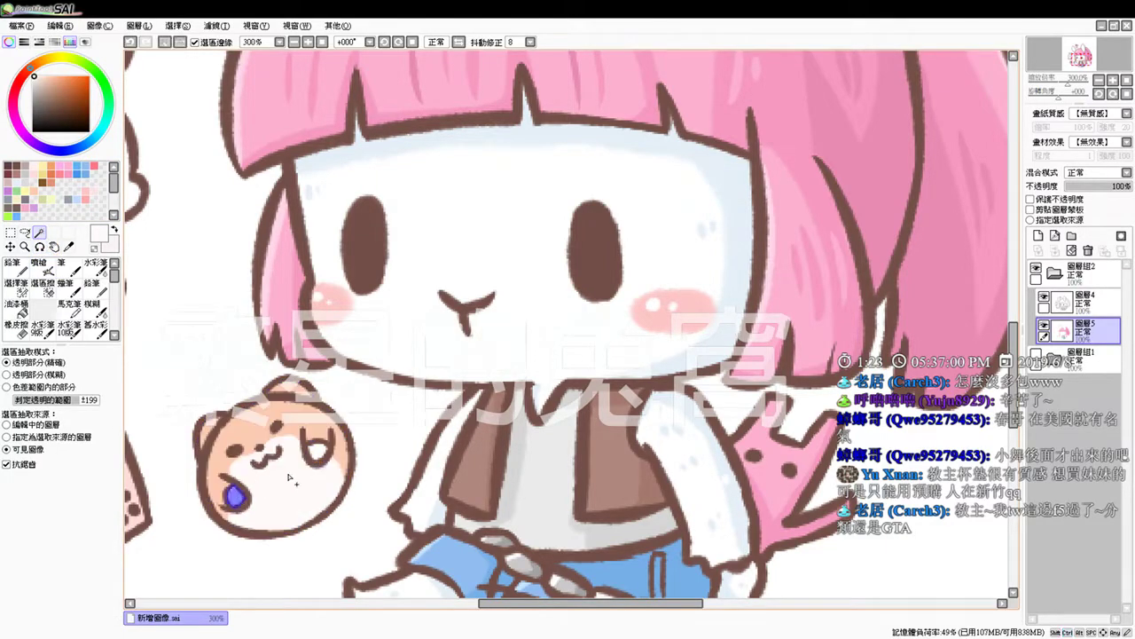
pyautogui.click(313, 453)
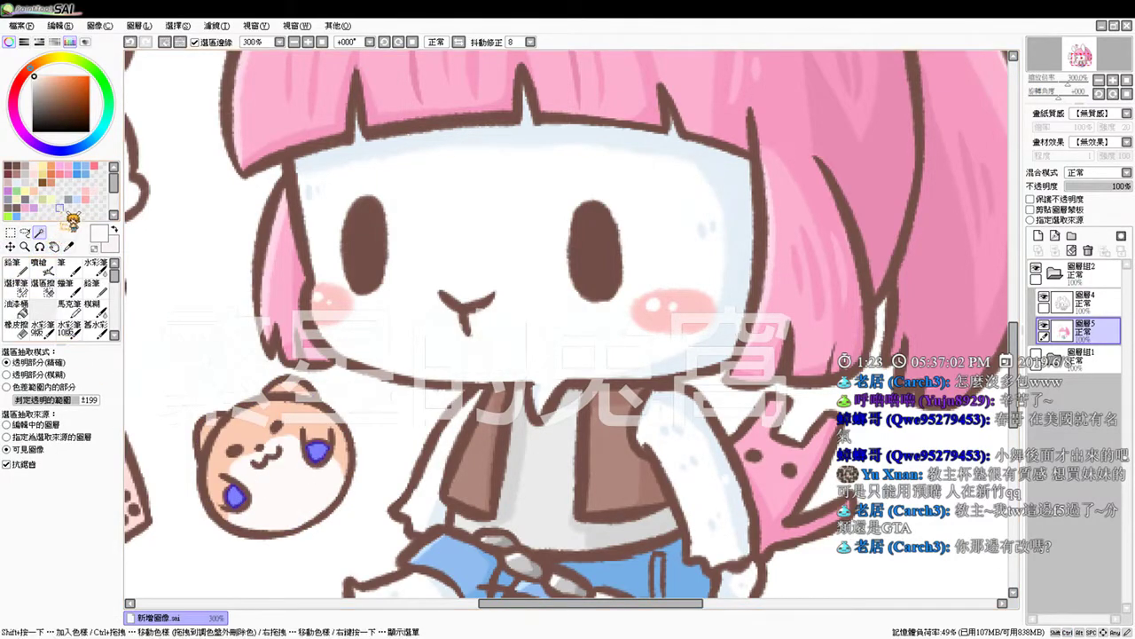
pyautogui.hotkey('ctrl', 'd')
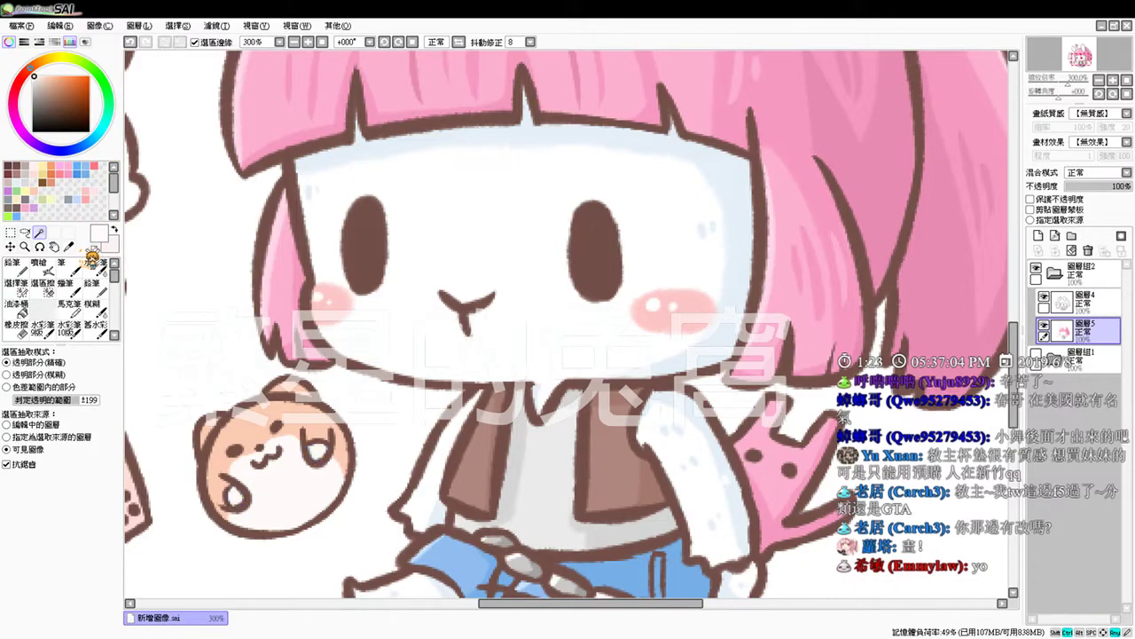
# Step: Airbrush salmon-pink blush on both of the round animal's cheeks with a size 9 brush, undoing the stray stroke
pyautogui.click(92, 190)
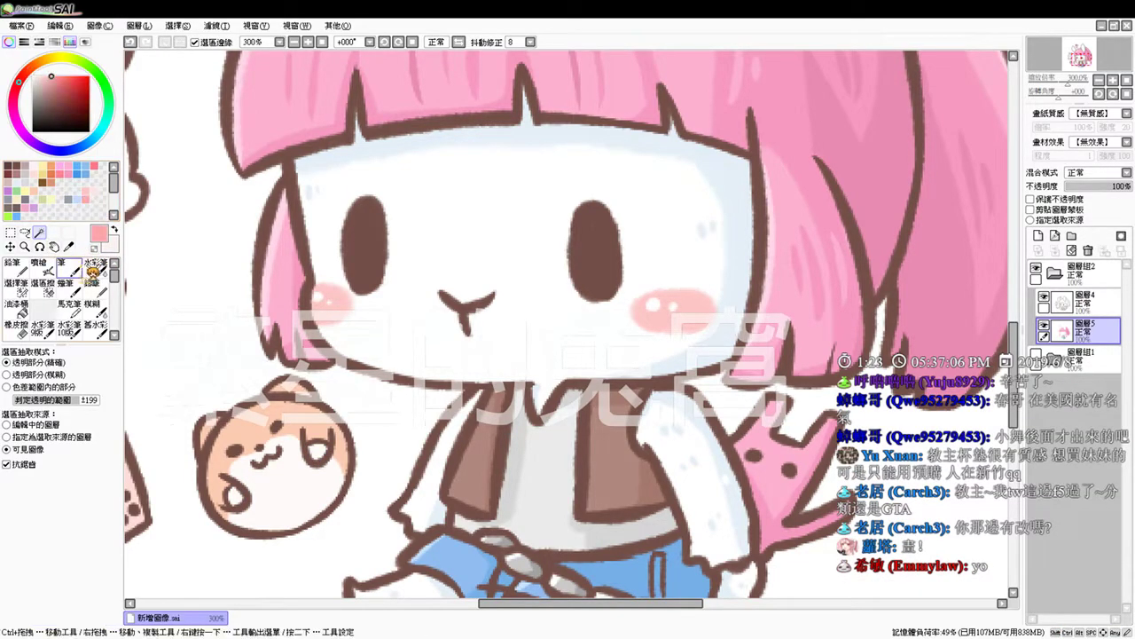
pyautogui.click(39, 265)
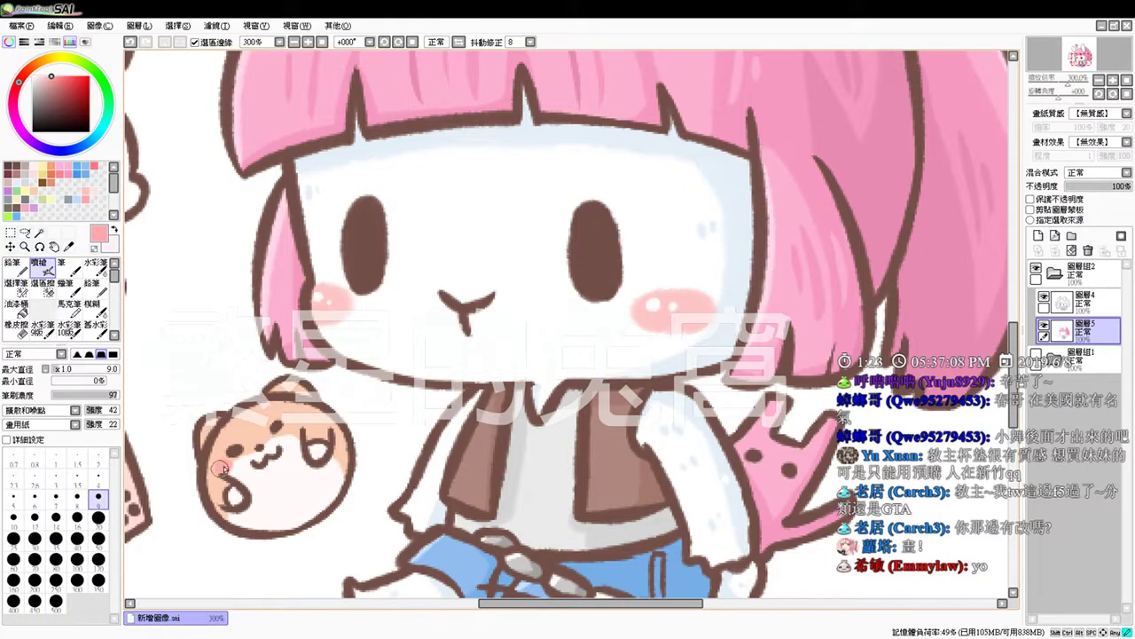
pyautogui.keyDown('shift'); pyautogui.click(86, 197); pyautogui.keyUp('shift')
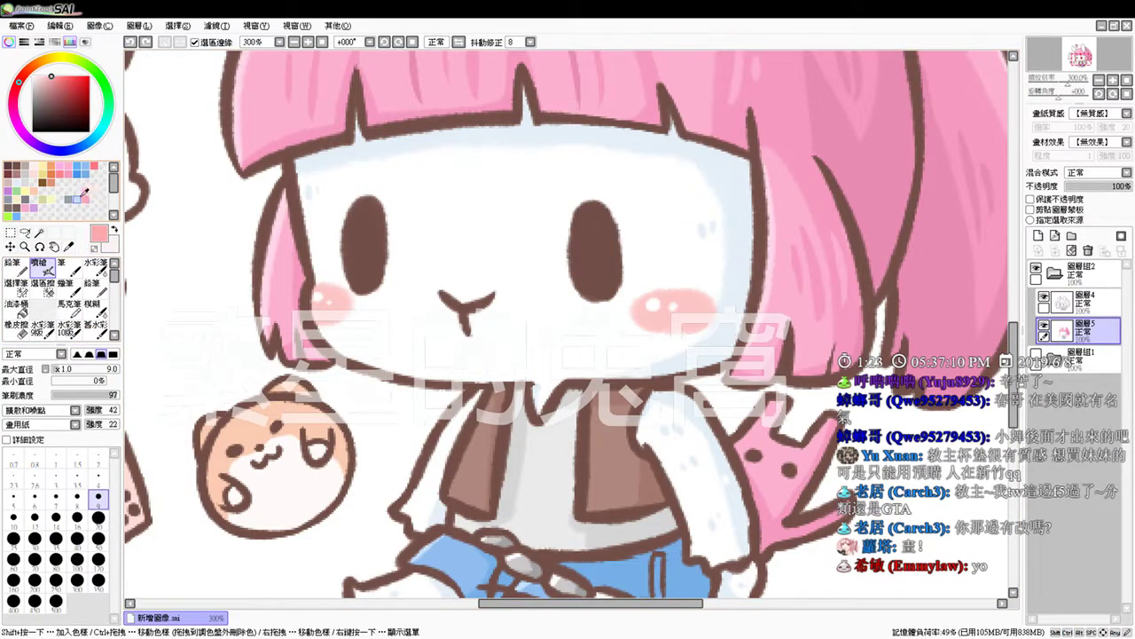
pyautogui.click(56, 78)
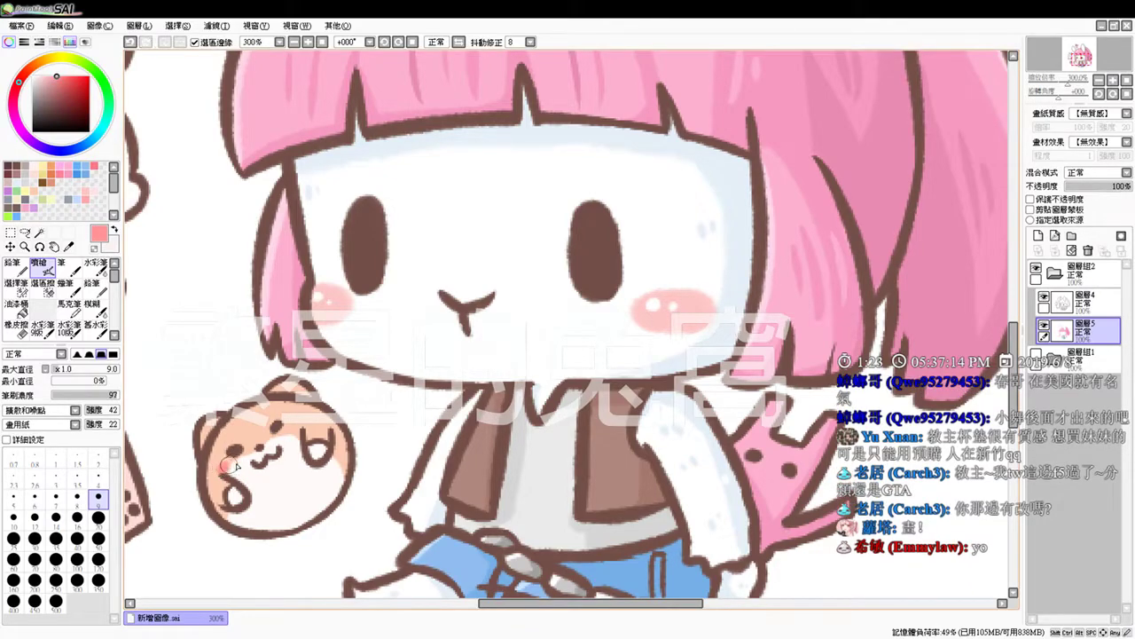
pyautogui.moveTo(225, 467); pyautogui.dragTo(223, 464)
pyautogui.moveTo(298, 432); pyautogui.dragTo(294, 435)
pyautogui.hotkey('ctrl', 'z')
# Step: Undo the stray strokes on layer 圖層4 and dab over the round animal's upper eye with dark brown
pyautogui.click(1082, 302)
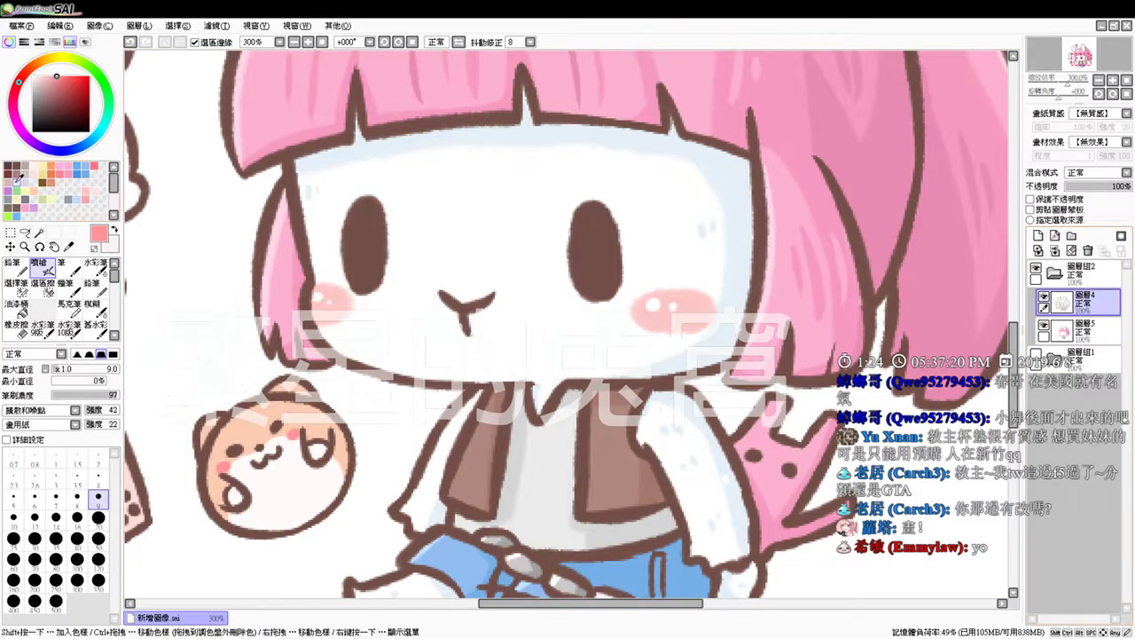
pyautogui.click(18, 165)
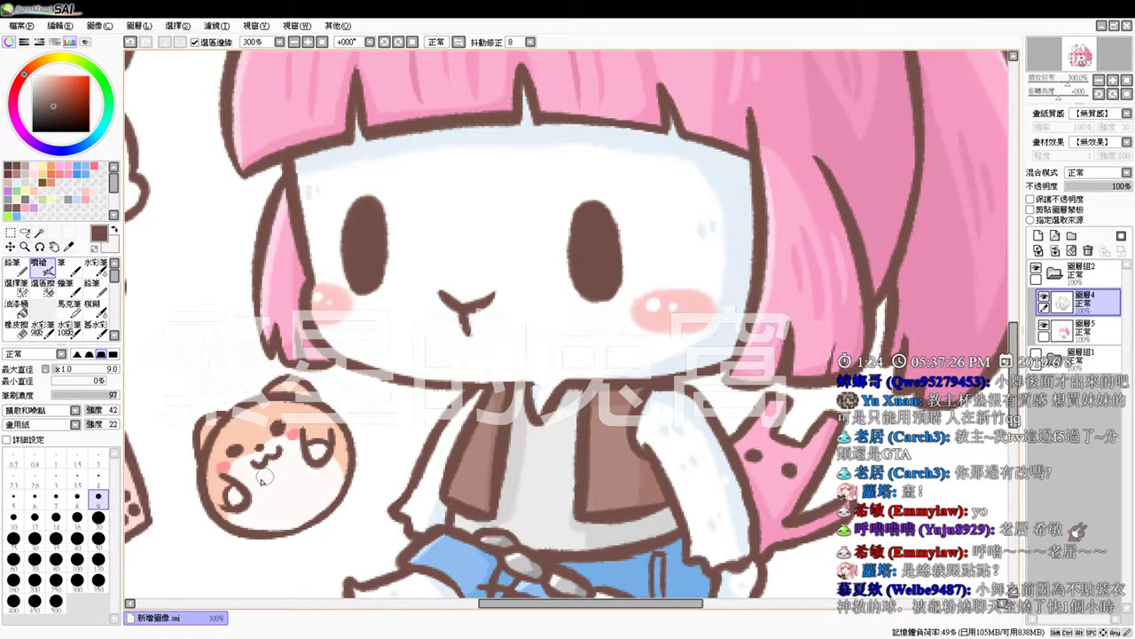
pyautogui.hotkey('ctrl', 'z')
pyautogui.hotkey('ctrl', 'z')
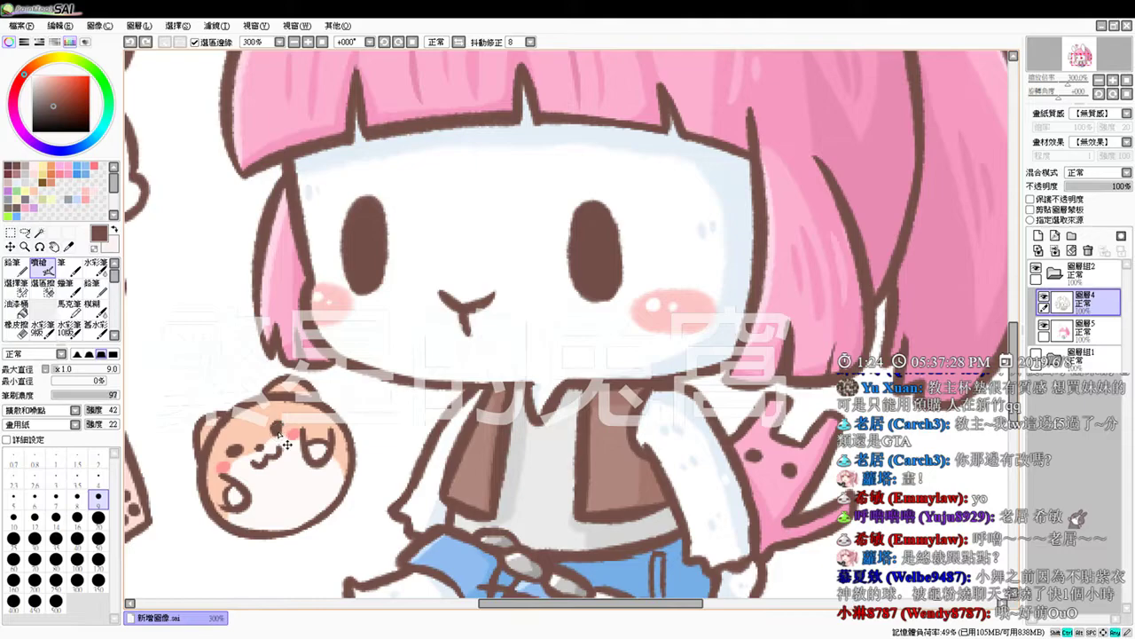
pyautogui.click(276, 428)
pyautogui.click(278, 428)
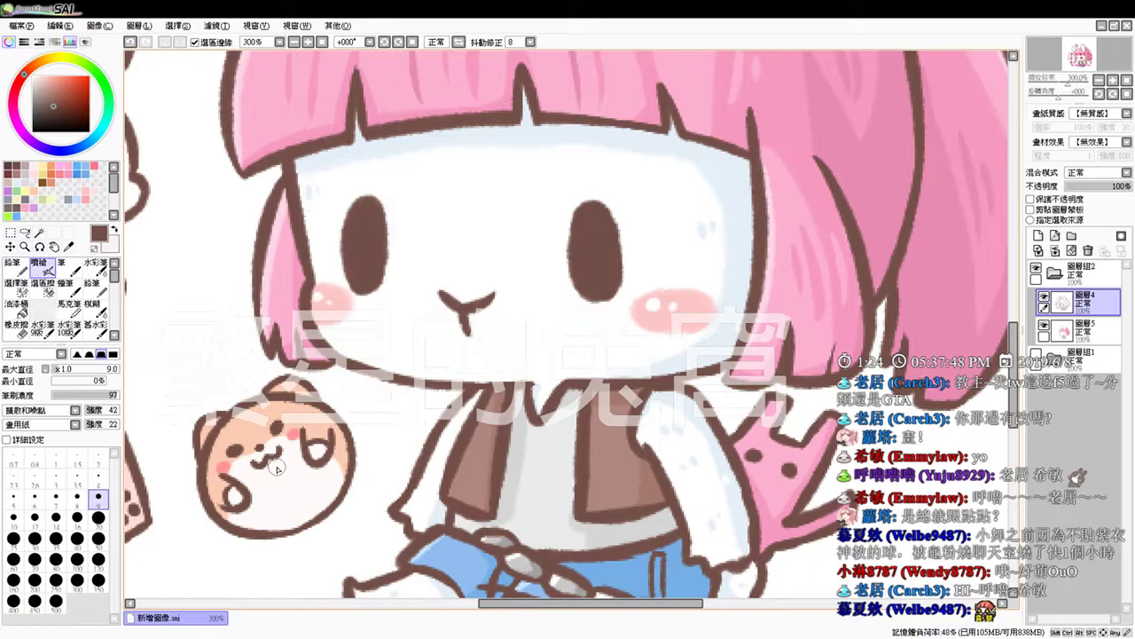
# Step: Select the small rabbit's head, body, ears and round foot with the Magic Wand at 300% zoom
pyautogui.click(309, 42)
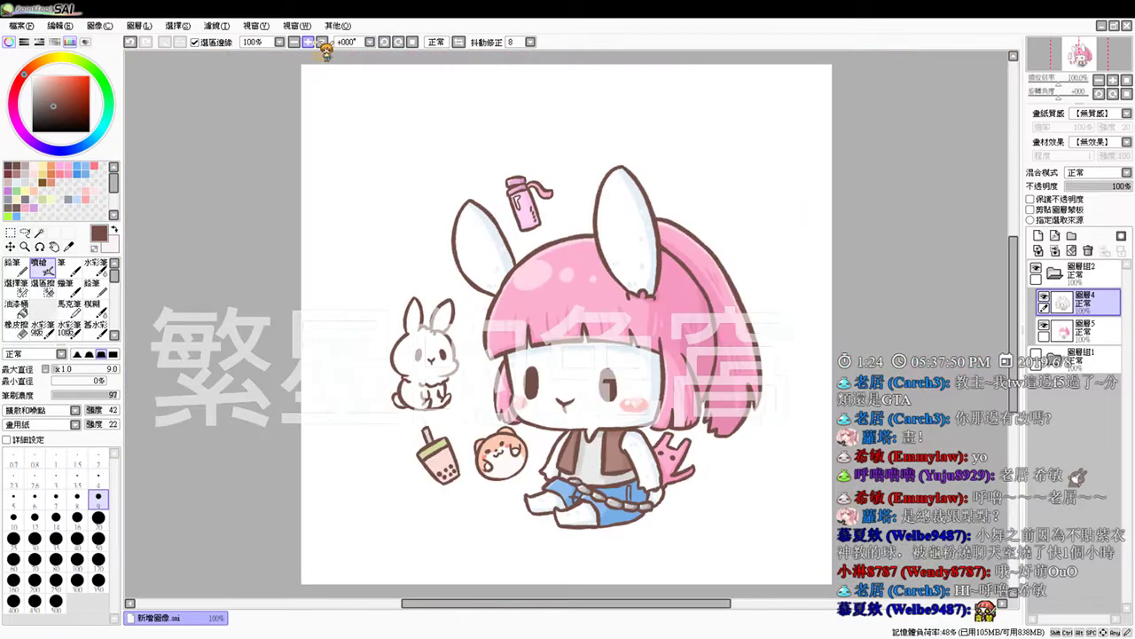
pyautogui.click(310, 42)
pyautogui.click(309, 42)
pyautogui.click(309, 42)
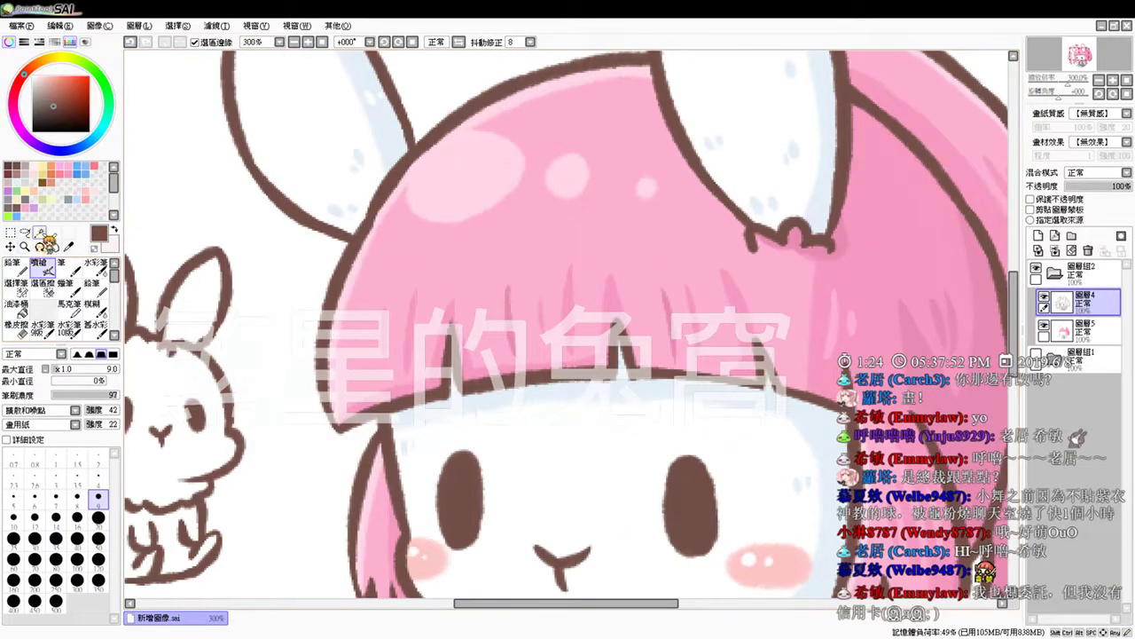
pyautogui.click(39, 233)
pyautogui.click(211, 399)
pyautogui.moveTo(237, 360); pyautogui.dragTo(378, 344)
pyautogui.click(336, 282)
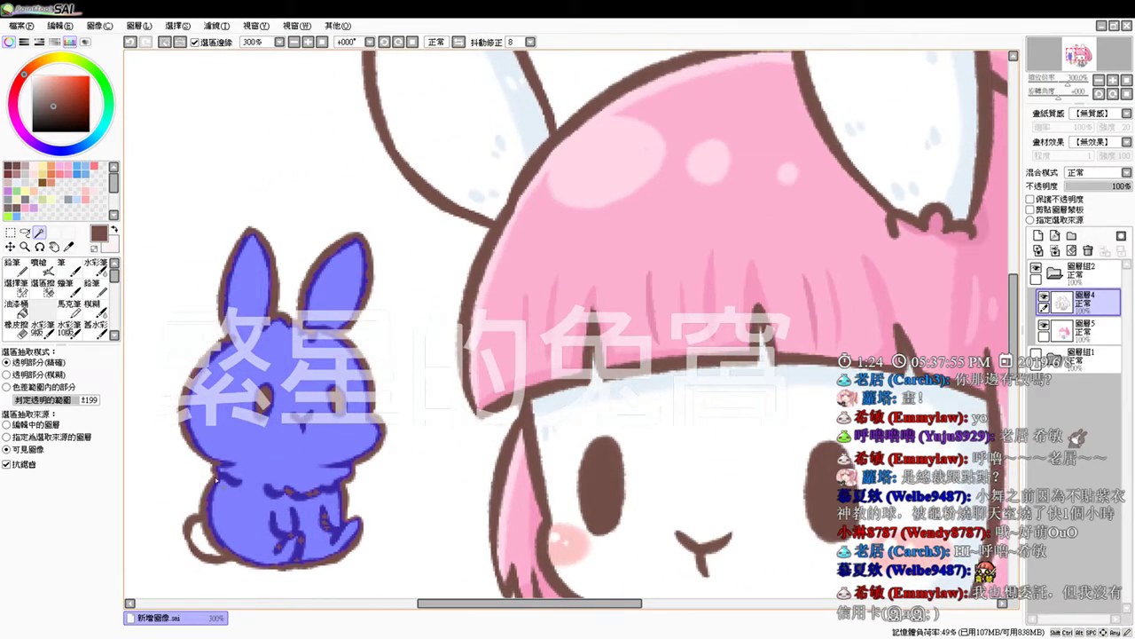
pyautogui.click(198, 533)
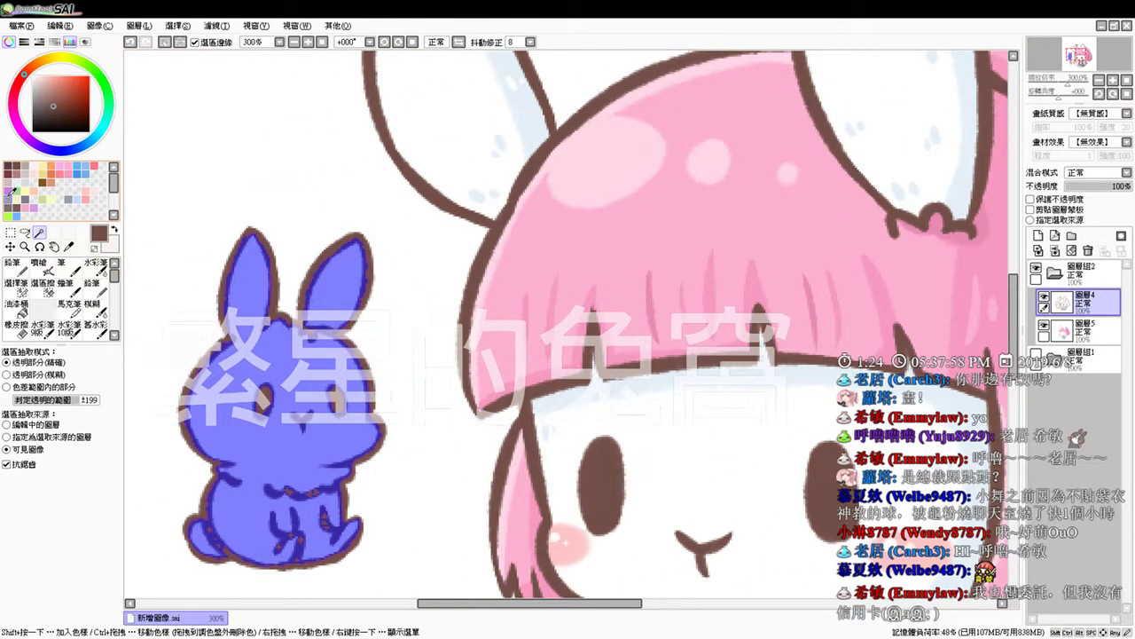
pyautogui.click(8, 197)
pyautogui.click(42, 269)
pyautogui.hotkey('ctrl', 'f')
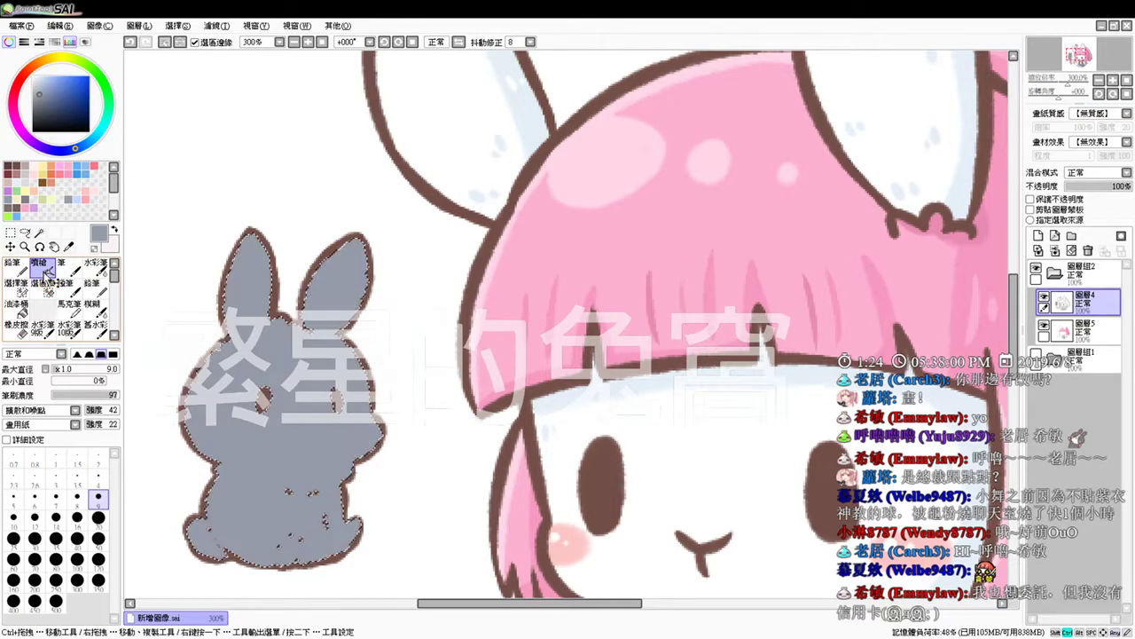
pyautogui.hotkey('ctrl', 'z')
# Step: Fill the selected small rabbit with dark greyish brown on layer 圖層5
pyautogui.click(1078, 328)
pyautogui.press('space')
pyautogui.moveTo(400, 436)
pyautogui.mouseDown()
pyautogui.moveTo(496, 165)
pyautogui.moveTo(529, 284)
pyautogui.mouseUp()
pyautogui.moveTo(493, 202); pyautogui.dragTo(501, 304)
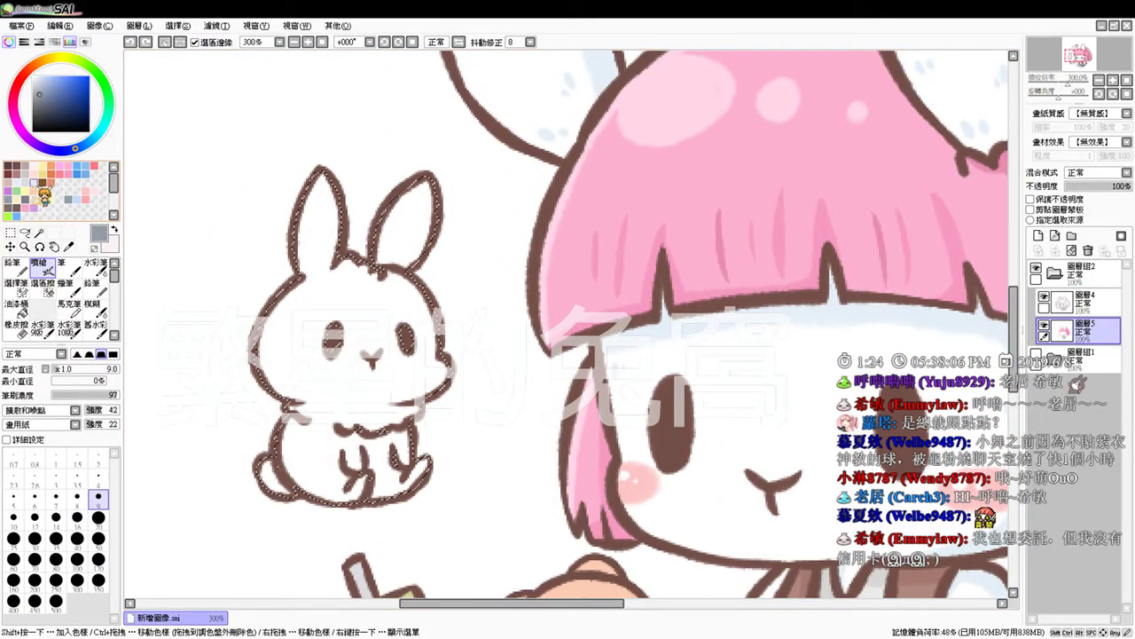
pyautogui.click(8, 200)
pyautogui.hotkey('ctrl', 'f')
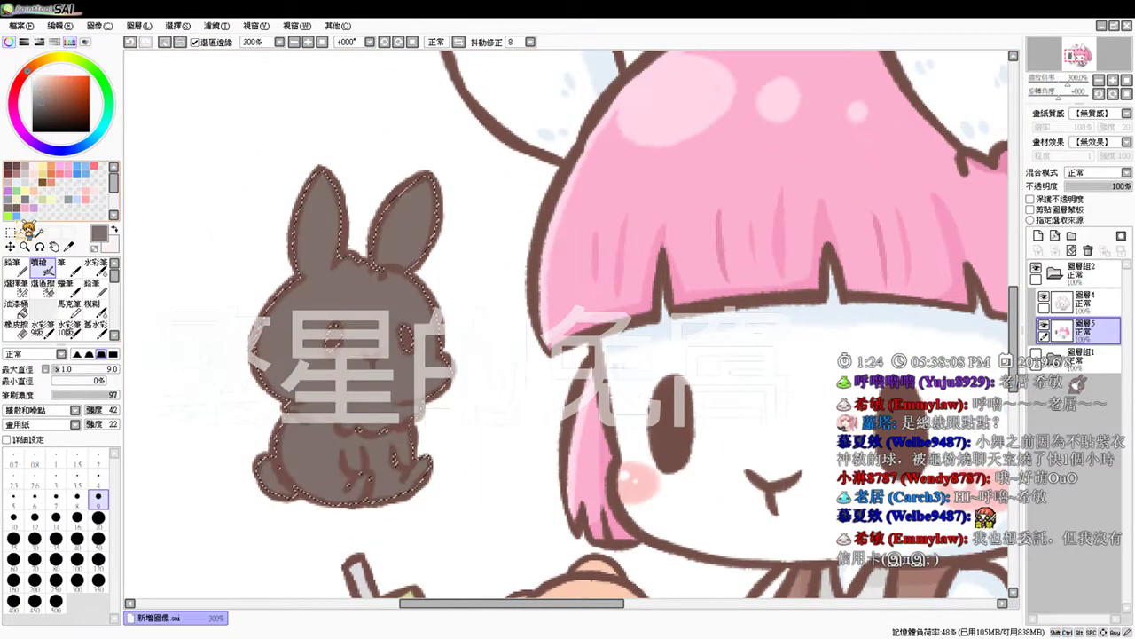
# Step: Try purple-grey and blue-grey fills on the small rabbit, and return it to dark greyish brown
pyautogui.click(17, 208)
pyautogui.hotkey('ctrl', 'f')
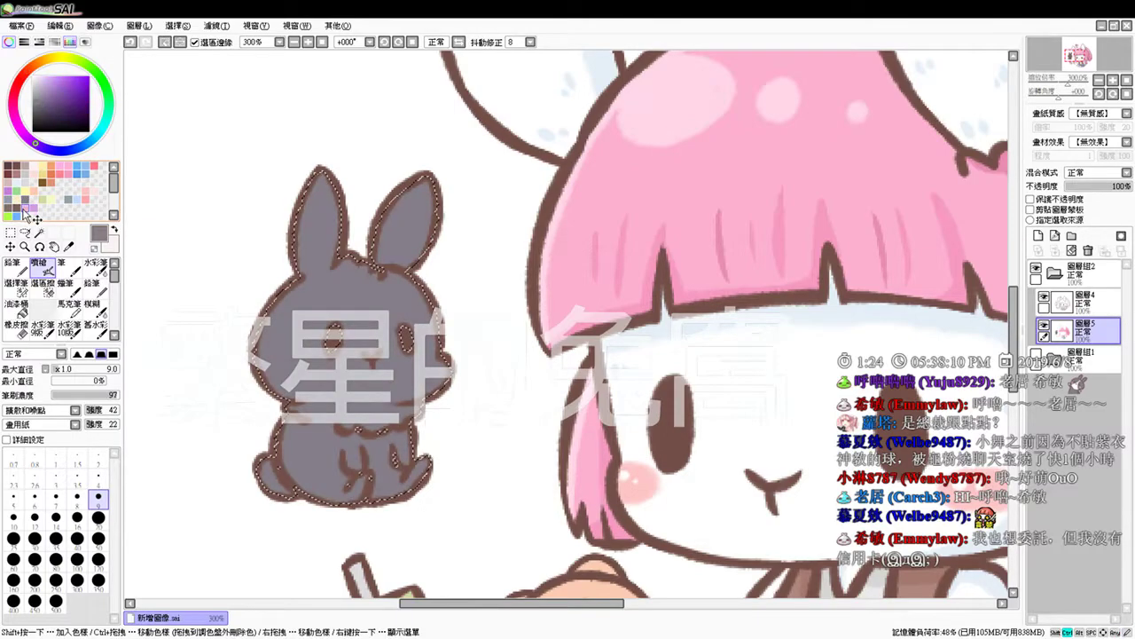
pyautogui.click(9, 199)
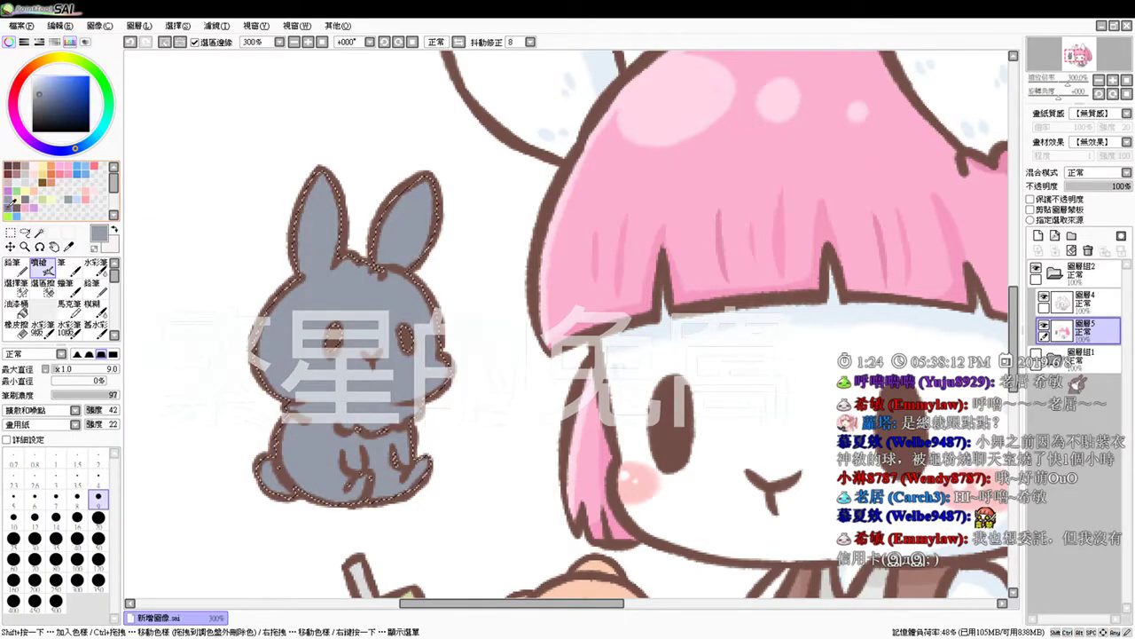
pyautogui.click(13, 202)
pyautogui.hotkey('ctrl', 'f')
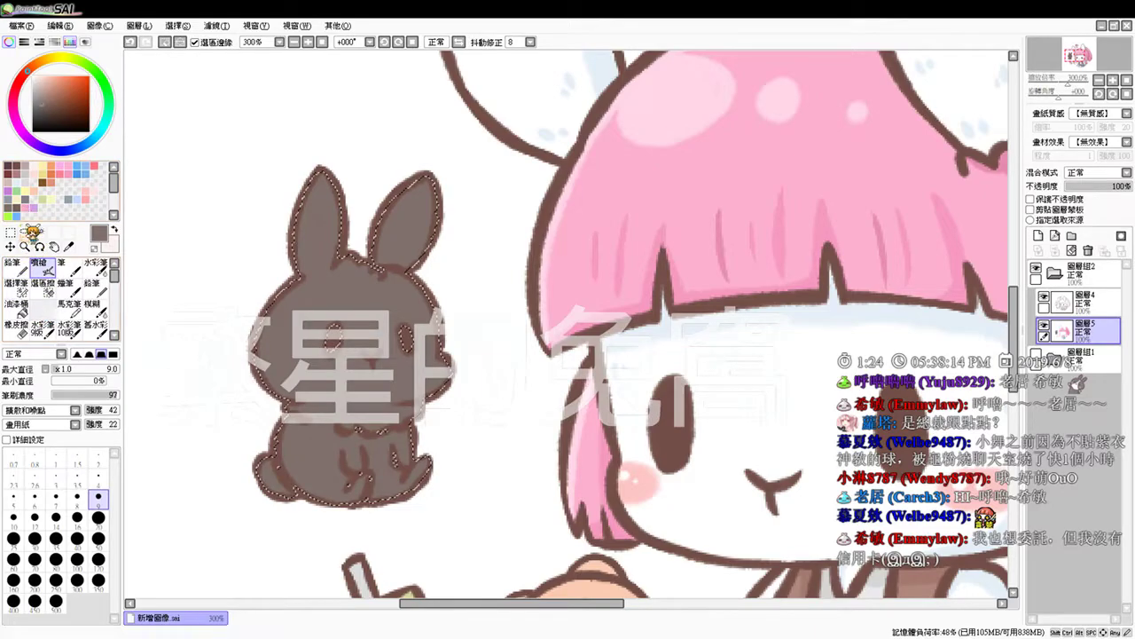
# Step: Airbrush a white stripe down the small rabbit's forehead and paint its muzzle, cheeks and chest white
pyautogui.click(34, 77)
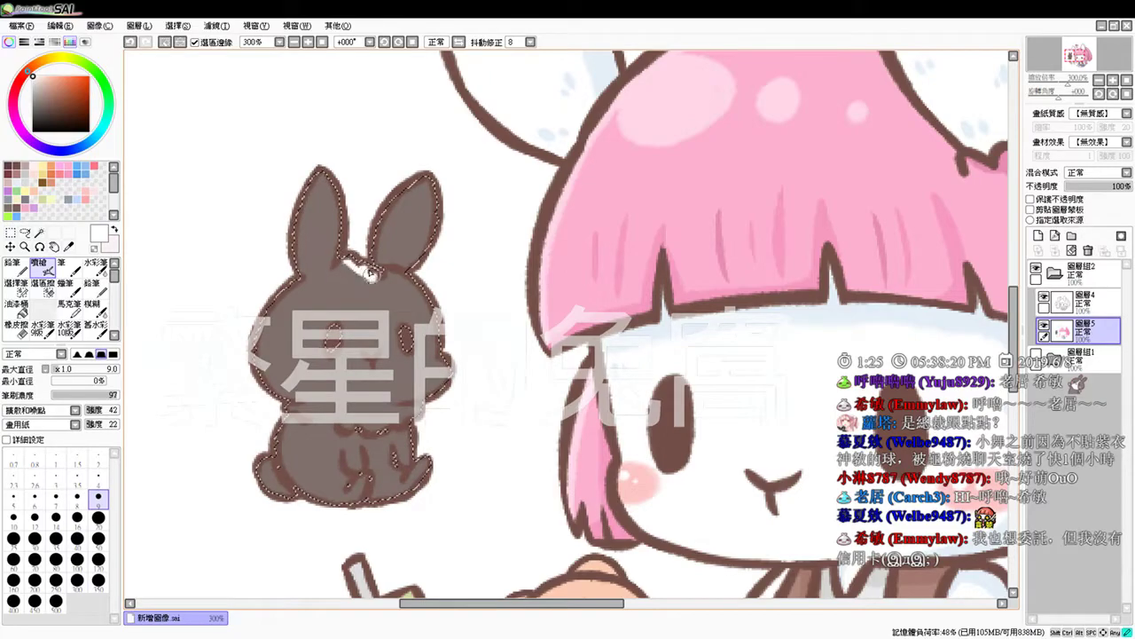
pyautogui.moveTo(371, 275); pyautogui.dragTo(366, 305)
pyautogui.moveTo(252, 357)
pyautogui.mouseDown()
pyautogui.moveTo(297, 376)
pyautogui.moveTo(353, 353)
pyautogui.moveTo(432, 361)
pyautogui.mouseUp()
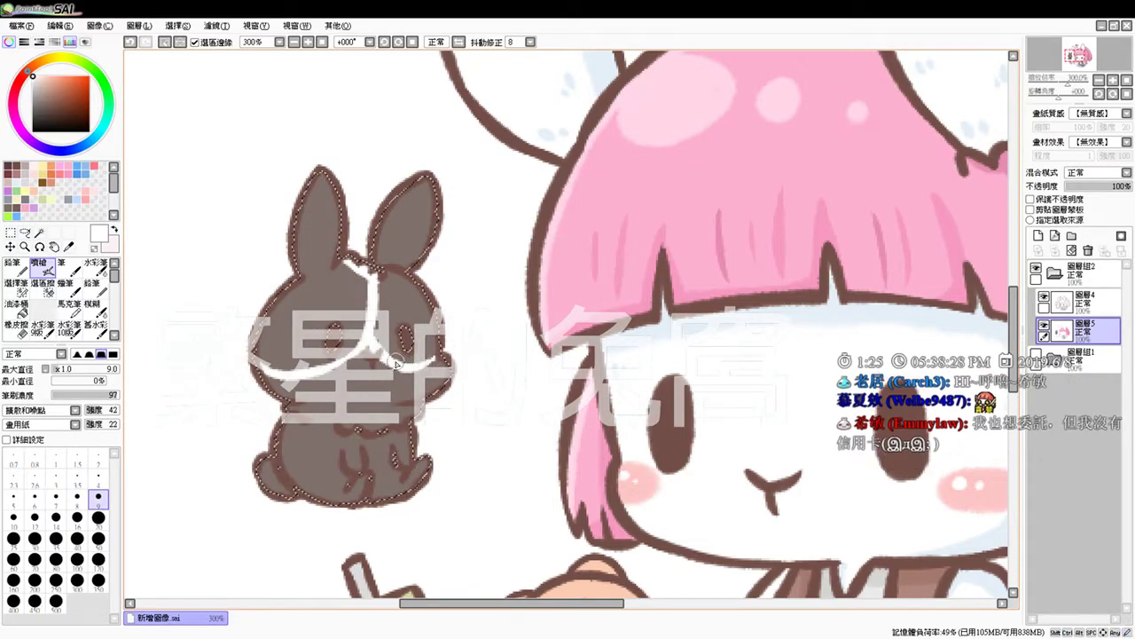
pyautogui.moveTo(261, 367)
pyautogui.mouseDown()
pyautogui.moveTo(306, 386)
pyautogui.moveTo(301, 406)
pyautogui.moveTo(321, 411)
pyautogui.moveTo(313, 386)
pyautogui.moveTo(361, 354)
pyautogui.moveTo(397, 372)
pyautogui.moveTo(441, 365)
pyautogui.moveTo(410, 391)
pyautogui.moveTo(416, 381)
pyautogui.moveTo(350, 396)
pyautogui.moveTo(360, 366)
pyautogui.moveTo(327, 382)
pyautogui.moveTo(370, 377)
pyautogui.moveTo(325, 405)
pyautogui.moveTo(365, 407)
pyautogui.moveTo(356, 426)
pyautogui.moveTo(409, 396)
pyautogui.mouseUp()
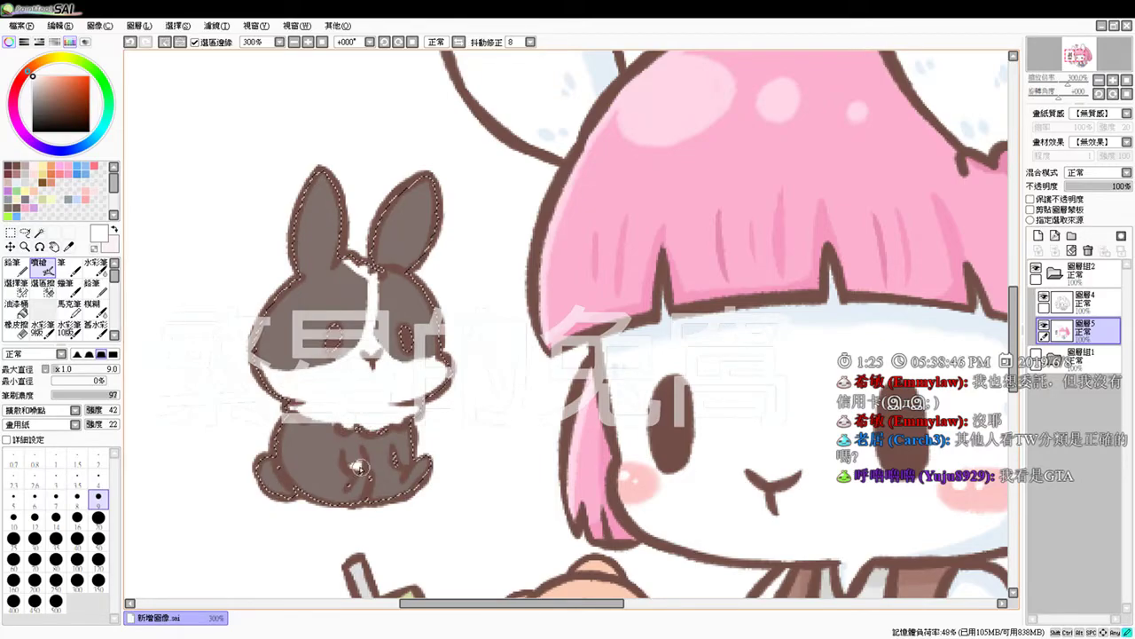
# Step: Airbrush small white patches on the rabbit's paws and refine its face markings with greyish brown and white
pyautogui.click(361, 479)
pyautogui.click(404, 459)
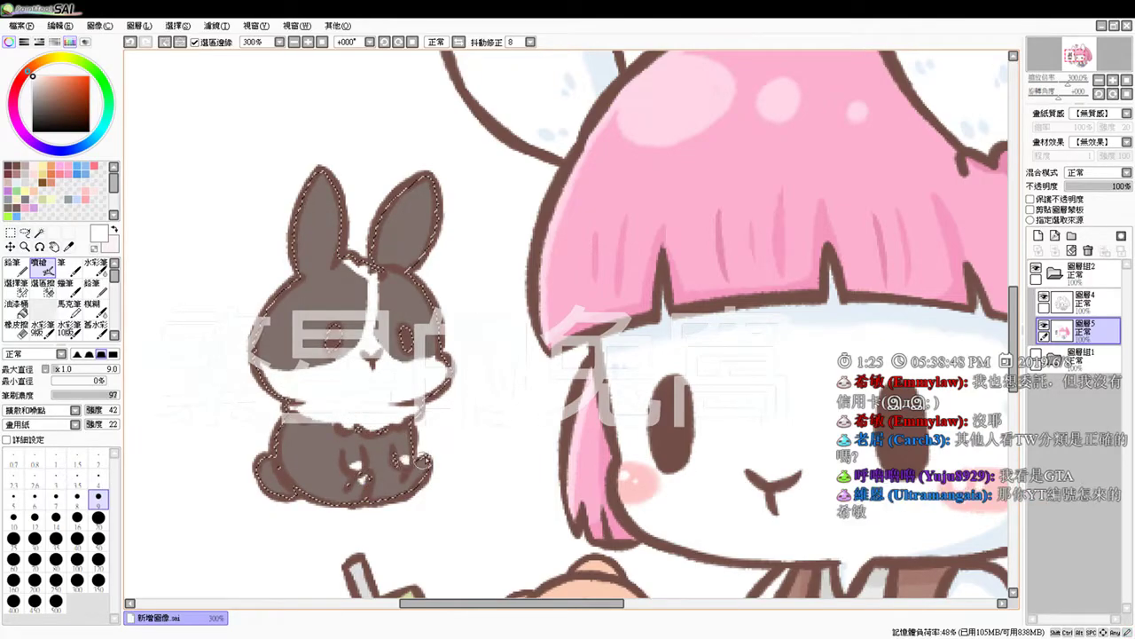
pyautogui.keyDown('alt'); pyautogui.click(315, 189); pyautogui.keyUp('alt')
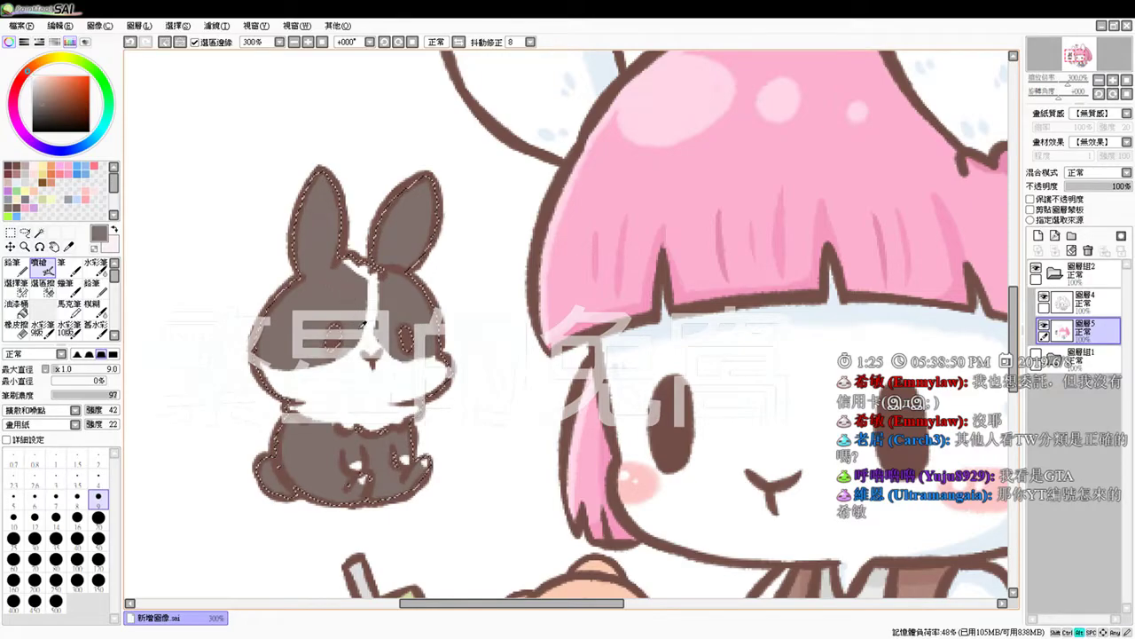
pyautogui.click(432, 357)
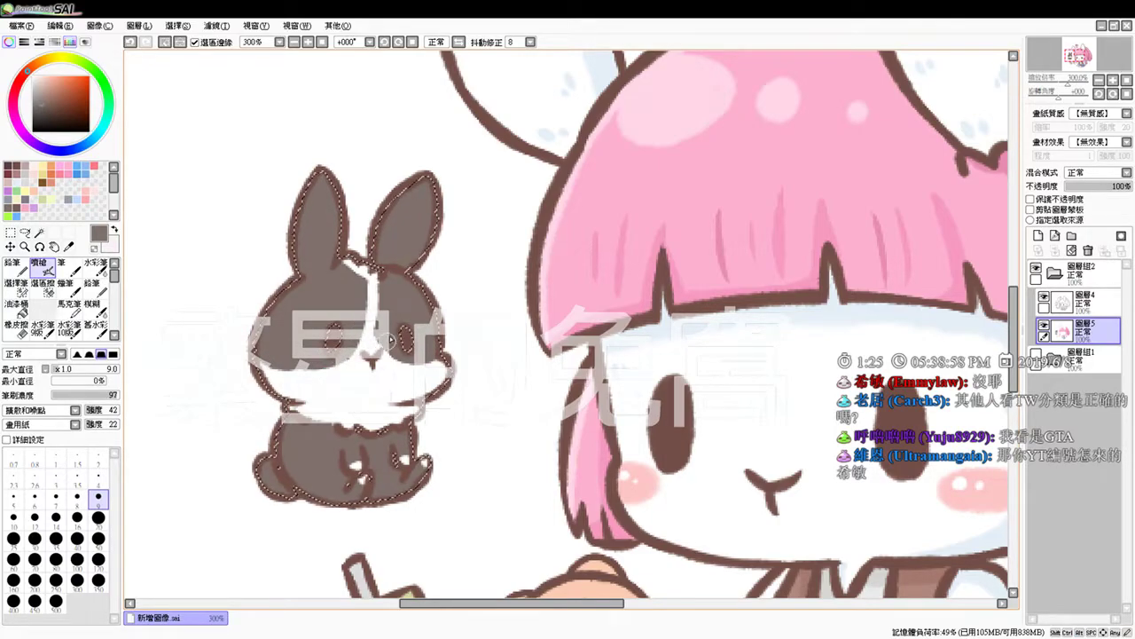
pyautogui.press('x')
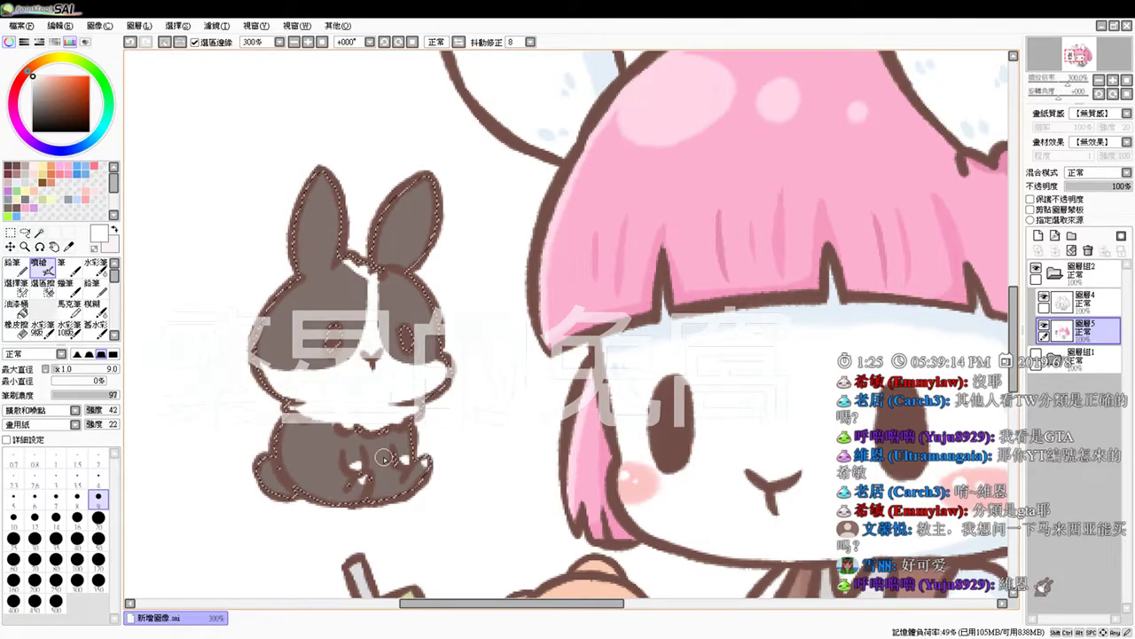
pyautogui.moveTo(364, 275); pyautogui.dragTo(372, 282)
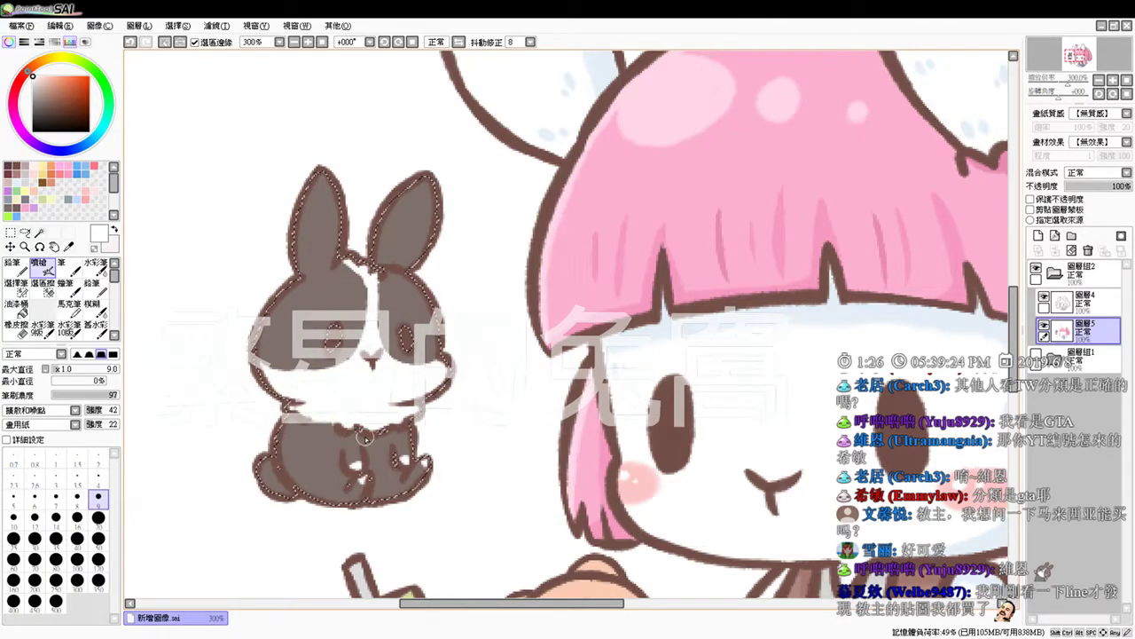
# Step: Airbrush reddish-pink blush on both of the small rabbit's cheeks and clear the selection
pyautogui.click(89, 199)
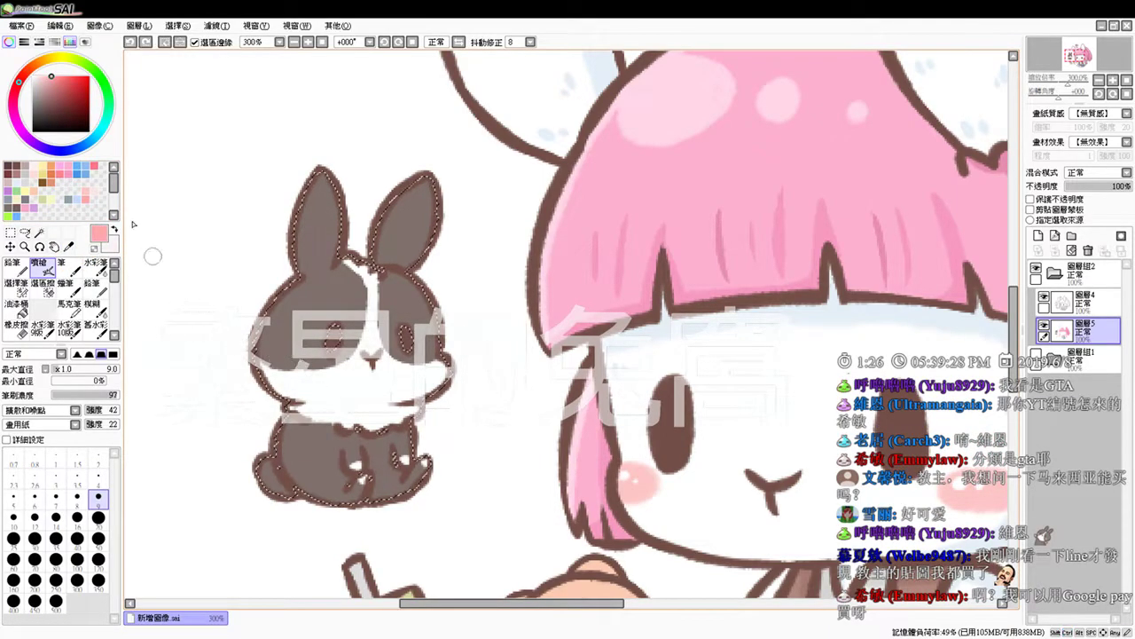
pyautogui.click(92, 167)
pyautogui.moveTo(294, 360); pyautogui.dragTo(310, 362)
pyautogui.moveTo(431, 359); pyautogui.dragTo(433, 361)
pyautogui.hotkey('ctrl', 'd')
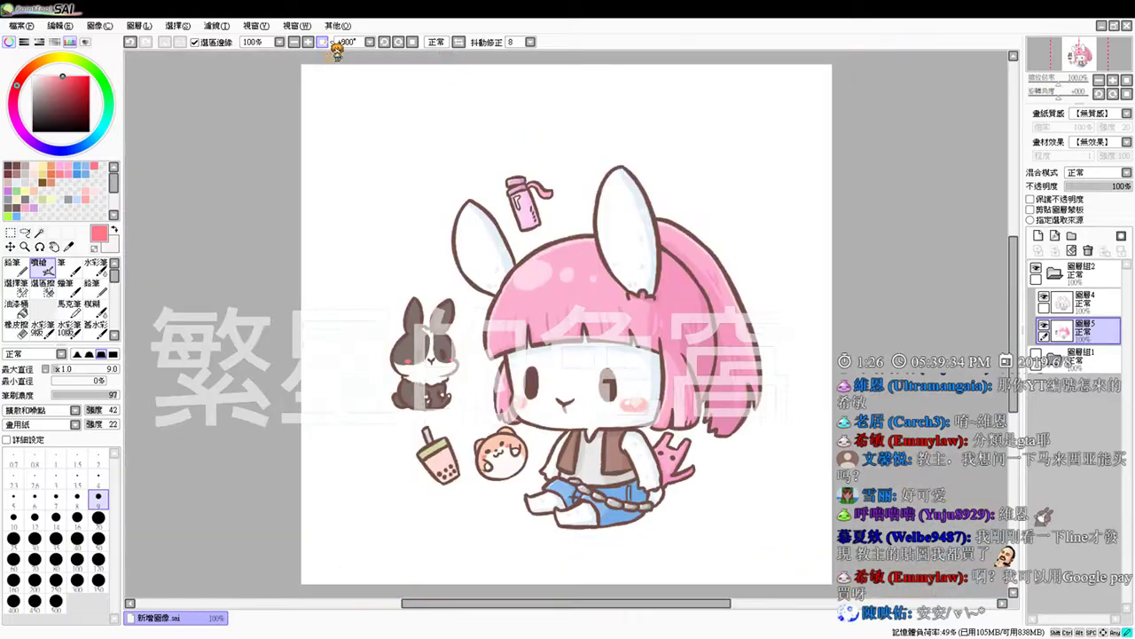
# Step: Show layer group 圖層組1 with the greyish circle background behind the artwork and expand the group
pyautogui.click(308, 42)
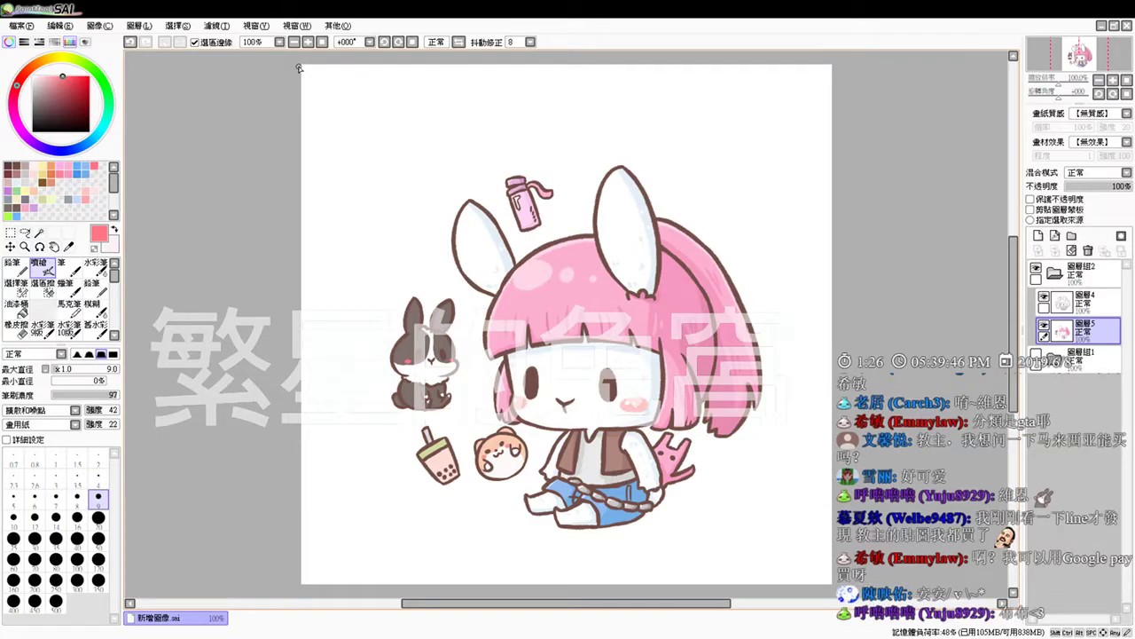
pyautogui.click(1036, 354)
pyautogui.click(1036, 354)
pyautogui.moveTo(1071, 371); pyautogui.dragTo(1048, 365)
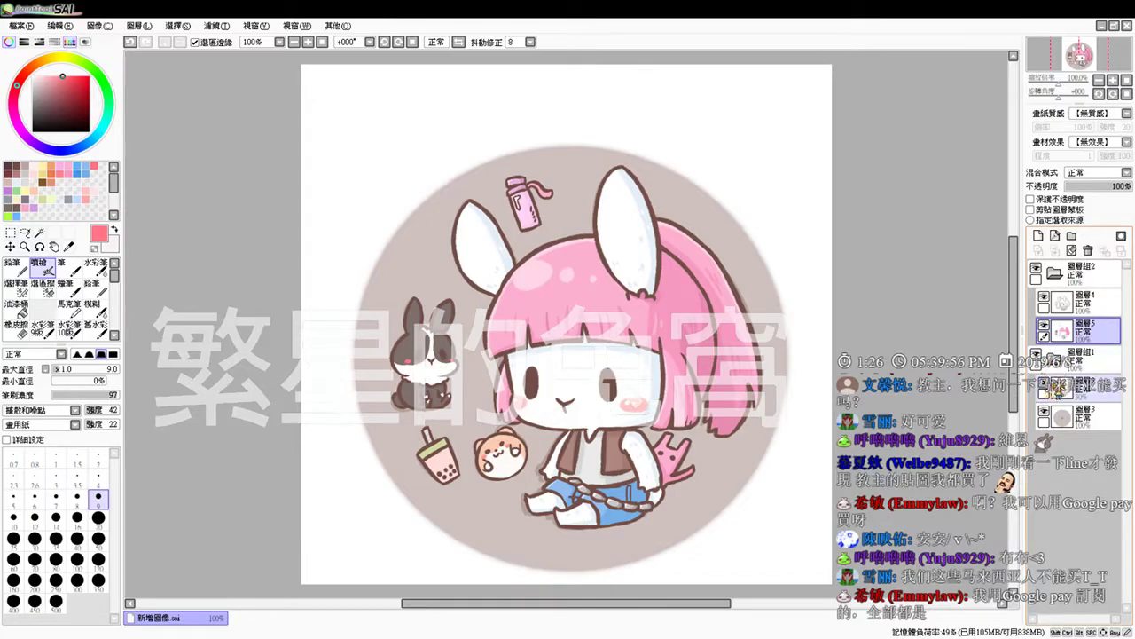
# Step: Hide layer group 圖層組1 and add a new layer beneath the colour layer 圖層5
pyautogui.moveTo(1052, 376)
pyautogui.mouseDown()
pyautogui.moveTo(1054, 389)
pyautogui.moveTo(1048, 362)
pyautogui.mouseUp()
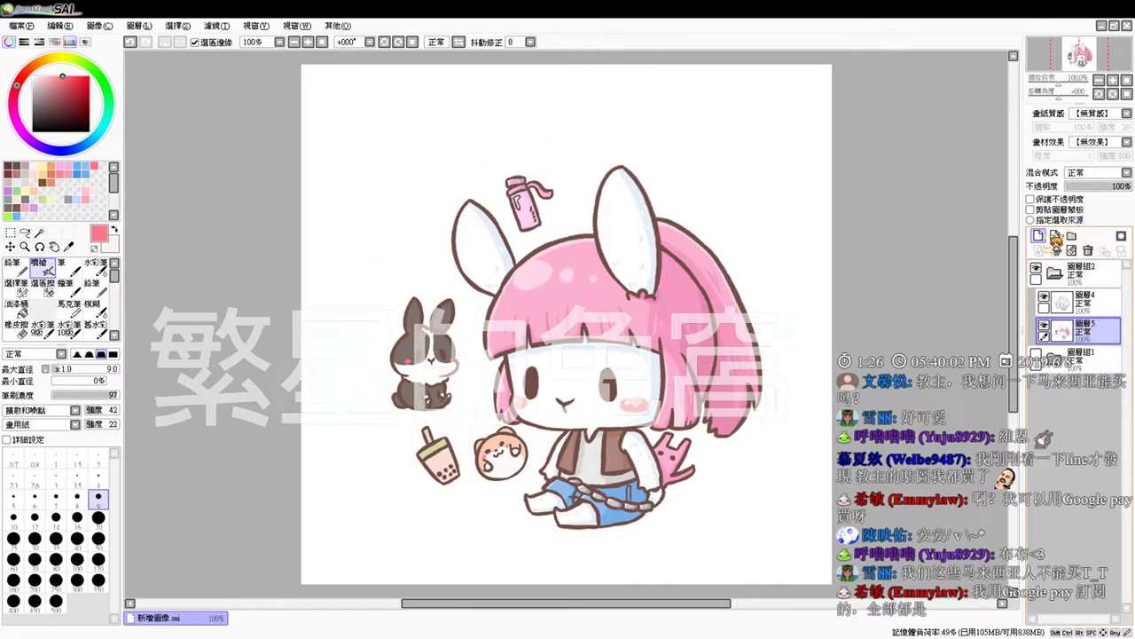
pyautogui.click(1038, 235)
pyautogui.moveTo(1099, 358); pyautogui.dragTo(1100, 364)
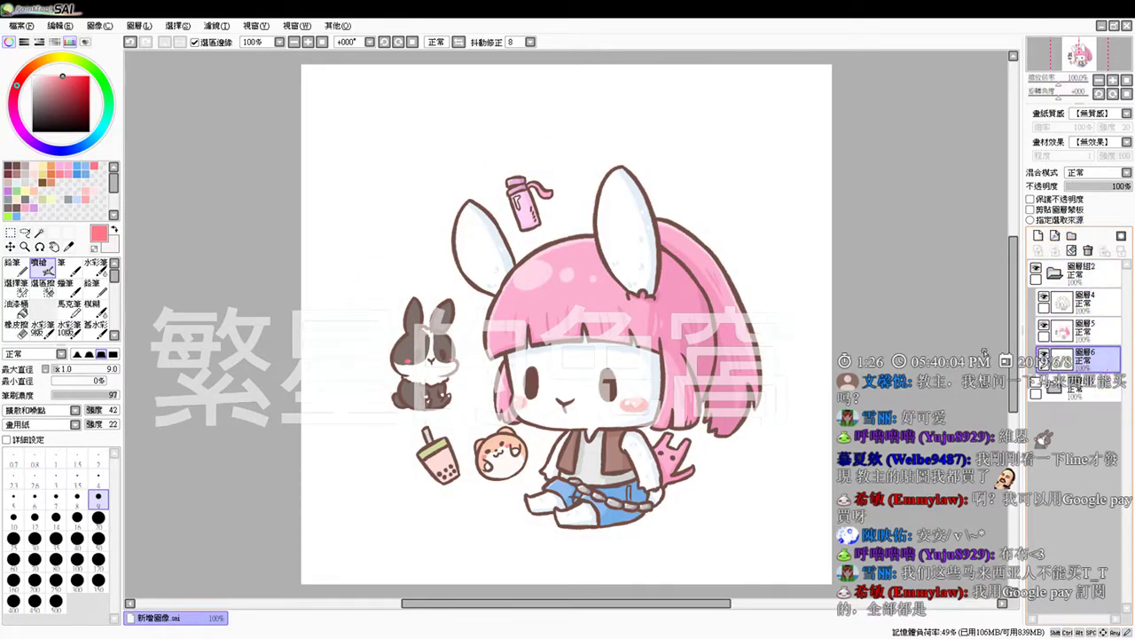
# Step: Fill the new layer with trial pinks, ending on pale pink, and save the file as 兔兔杯墊.sai
pyautogui.click(35, 170)
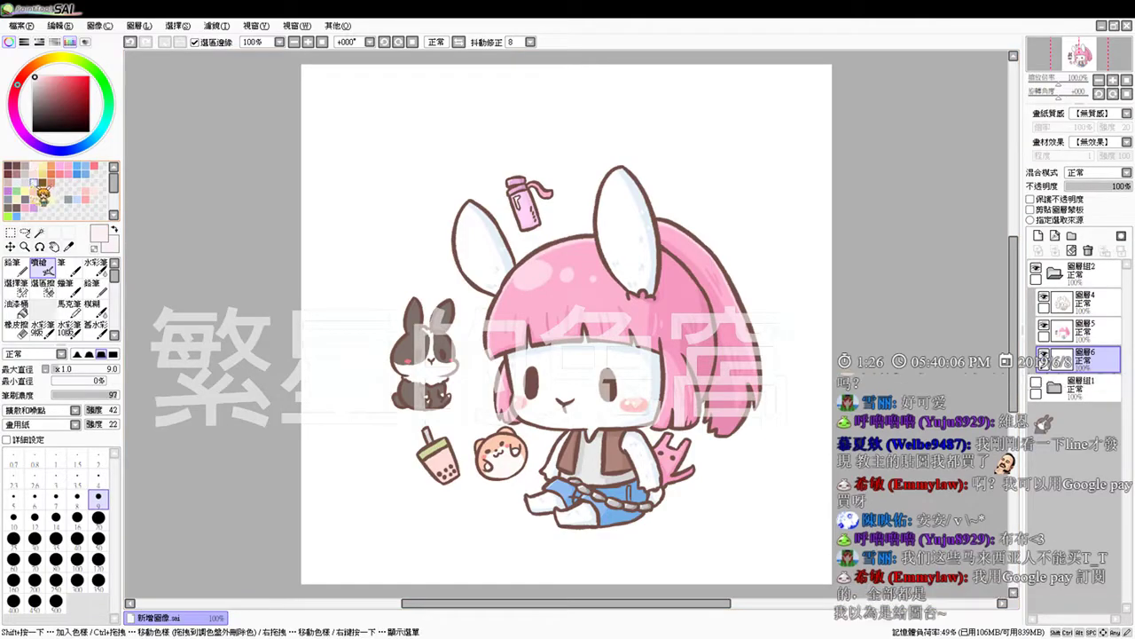
pyautogui.hotkey('ctrl', 'f')
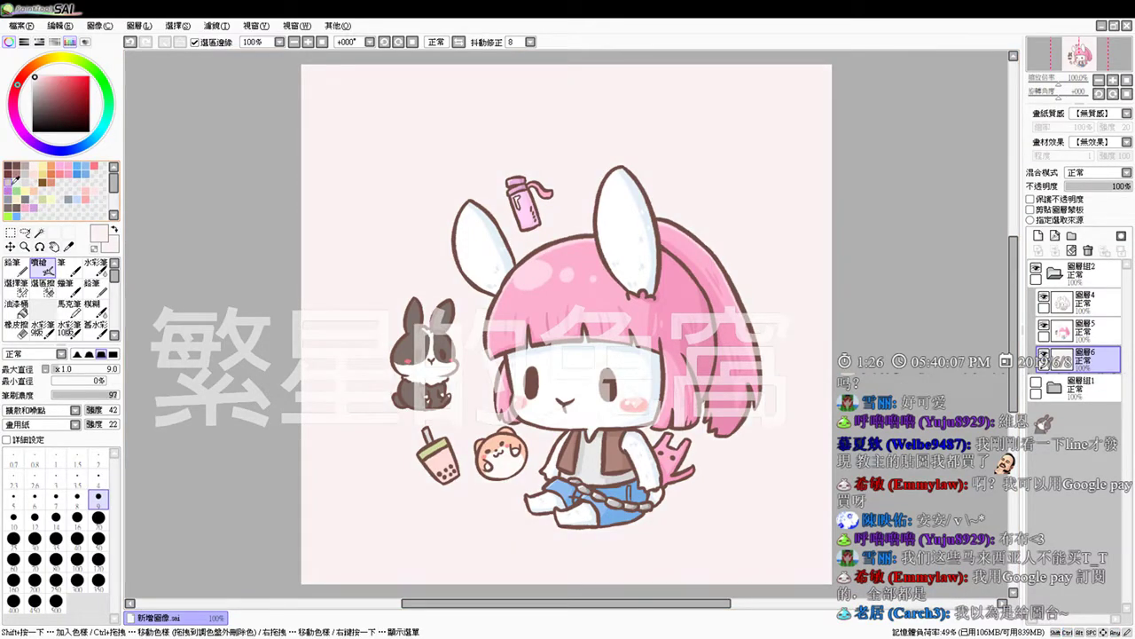
pyautogui.click(59, 167)
pyautogui.hotkey('ctrl', 'f')
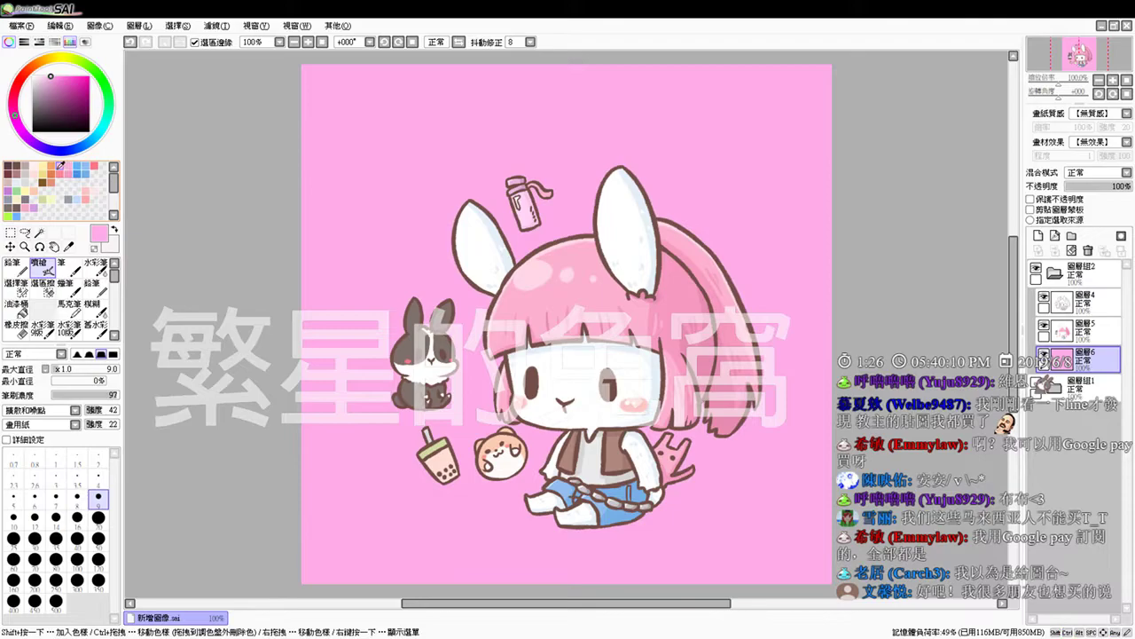
pyautogui.click(41, 76)
pyautogui.hotkey('ctrl', 'f')
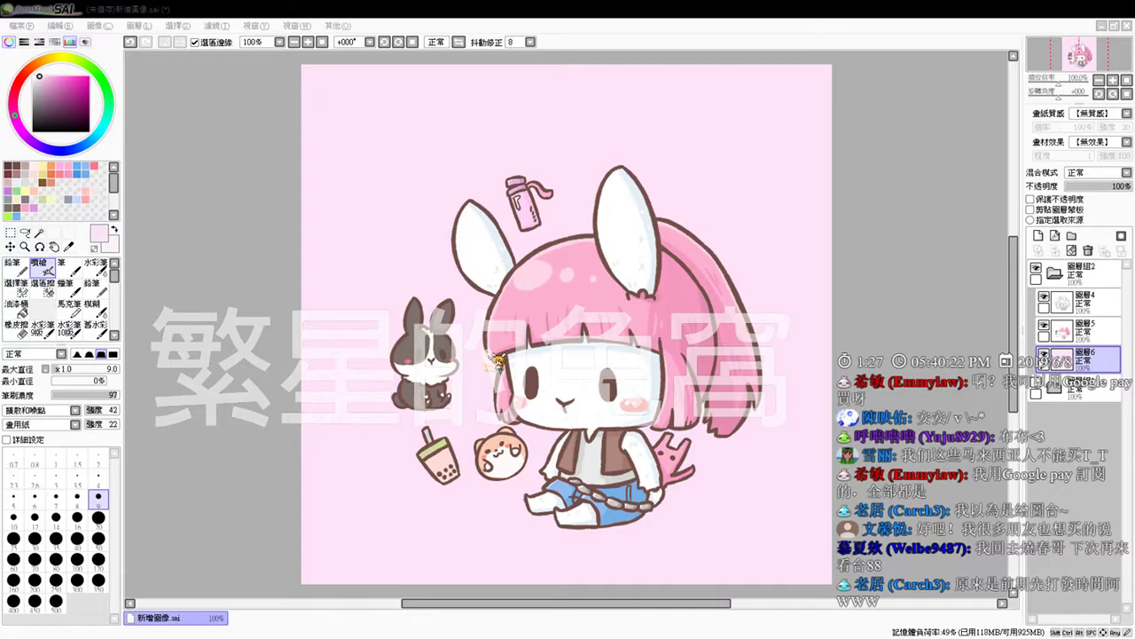
pyautogui.press('Return')
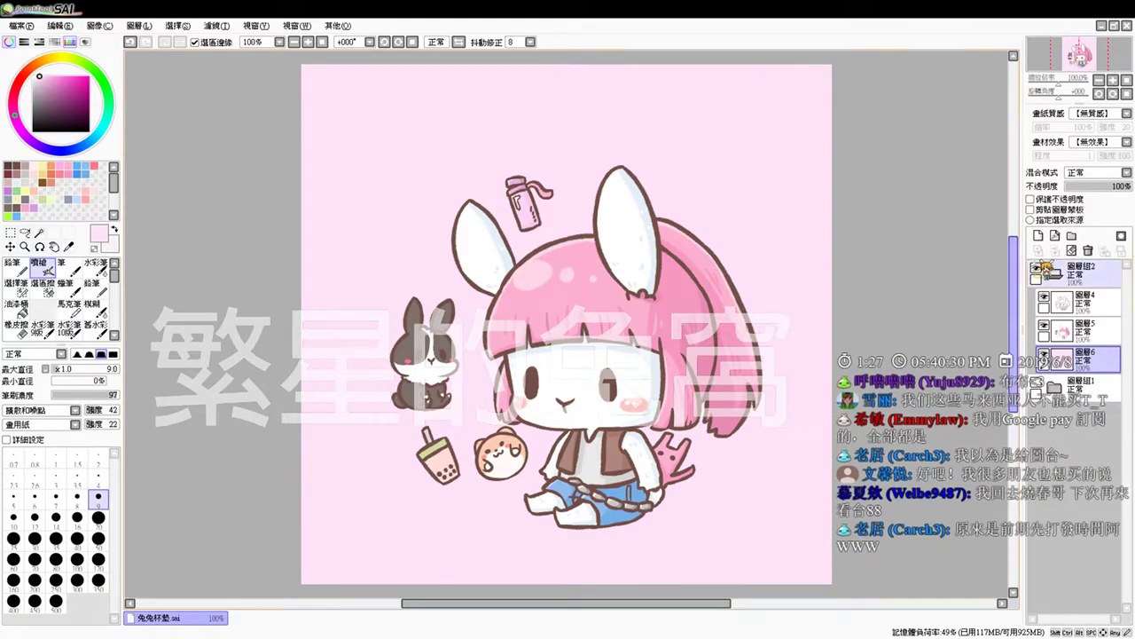
# Step: Add a new layer above the line art layer 圖層4 and choose dark brown as the drawing colour
pyautogui.click(1089, 300)
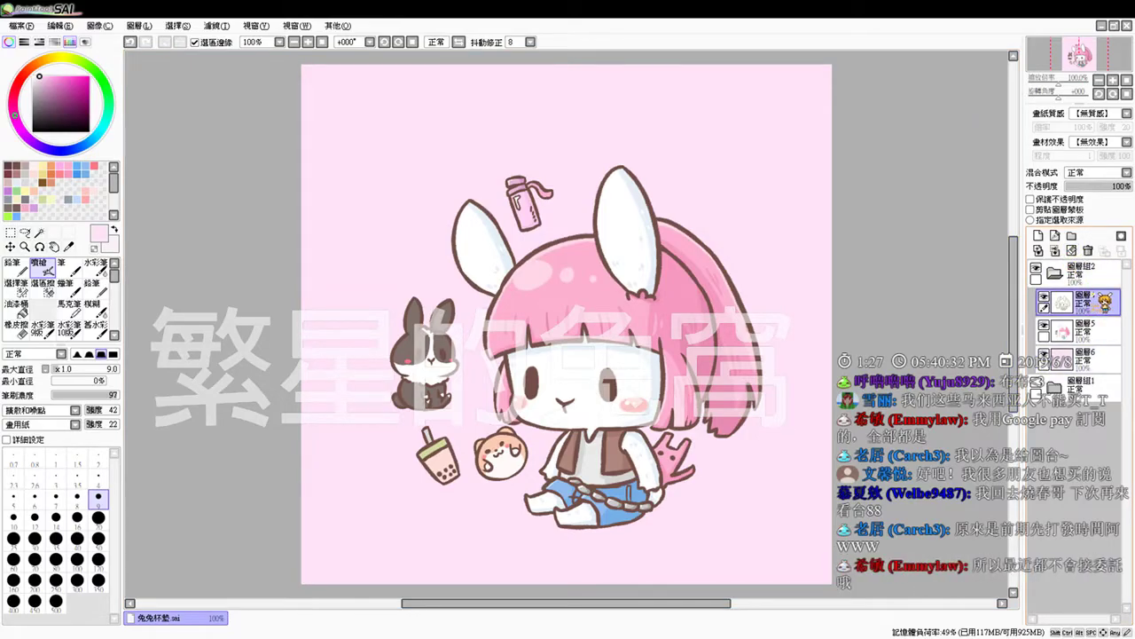
pyautogui.click(1038, 235)
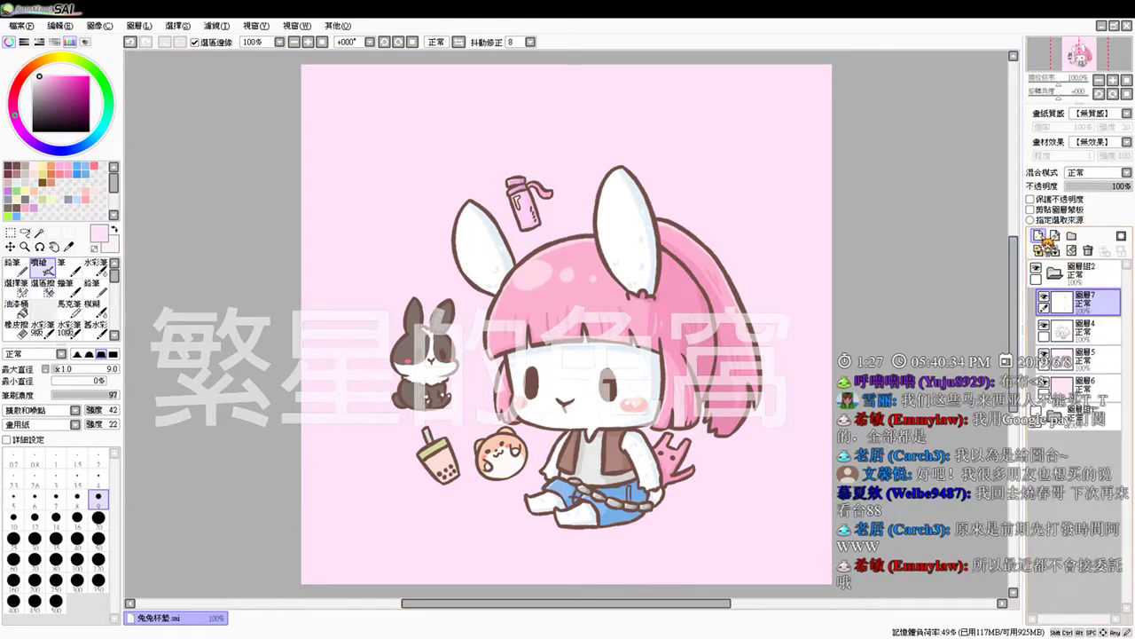
pyautogui.hotkey('ctrl', '+')
pyautogui.hotkey('ctrl', '+')
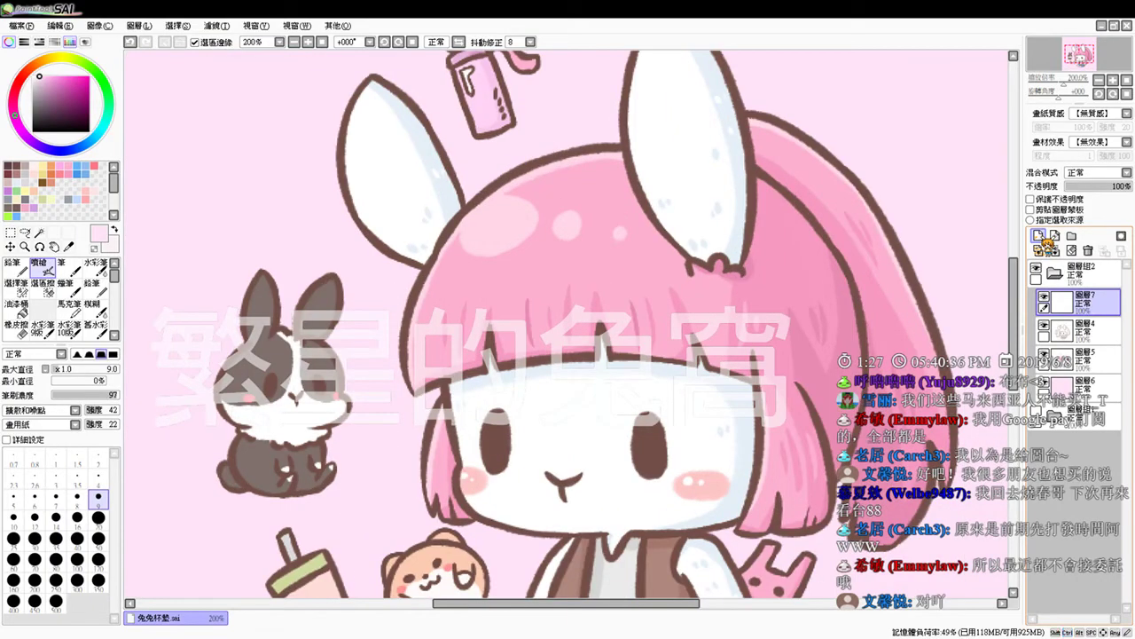
pyautogui.click(18, 165)
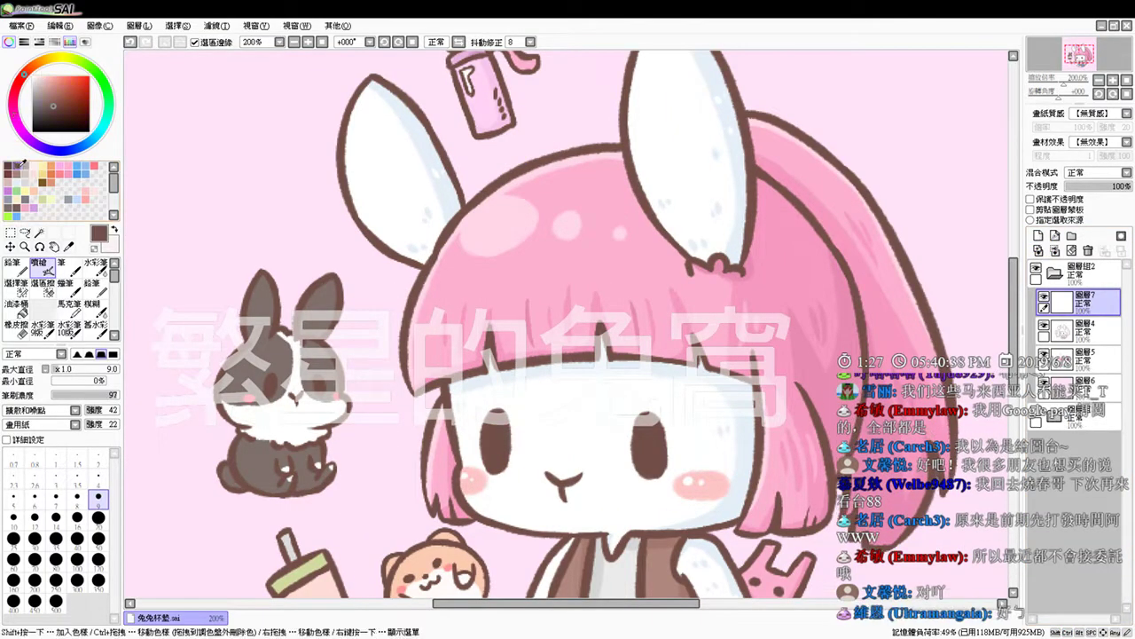
# Step: Write a small signature on the character's pink side hair with a dark brown brush of size 1.0
pyautogui.moveTo(703, 488); pyautogui.dragTo(621, 292)
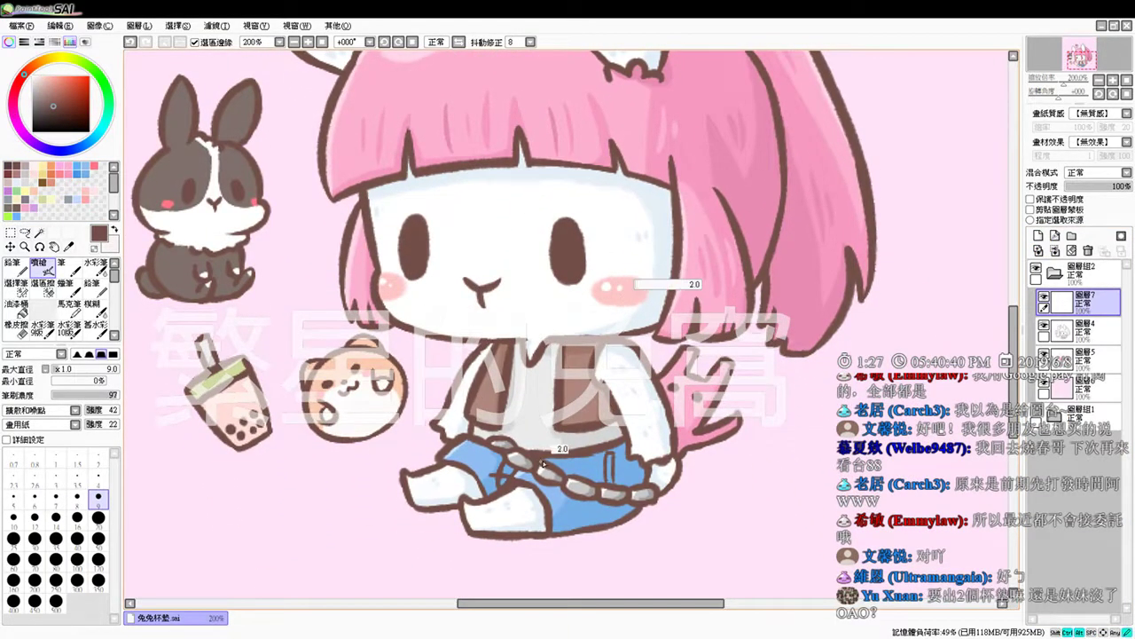
pyautogui.moveTo(545, 463); pyautogui.dragTo(547, 462)
pyautogui.moveTo(842, 299); pyautogui.dragTo(695, 378)
pyautogui.moveTo(571, 481); pyautogui.dragTo(523, 548)
pyautogui.moveTo(564, 420); pyautogui.dragTo(590, 394)
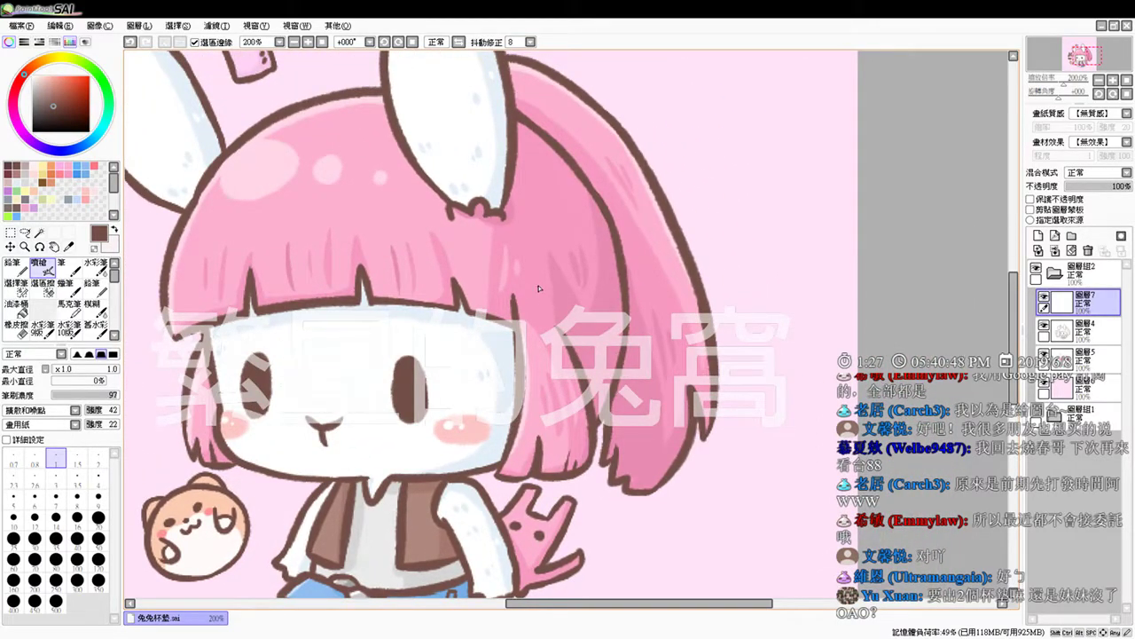
pyautogui.hotkey('ctrl', 'z')
pyautogui.moveTo(550, 315); pyautogui.dragTo(572, 299)
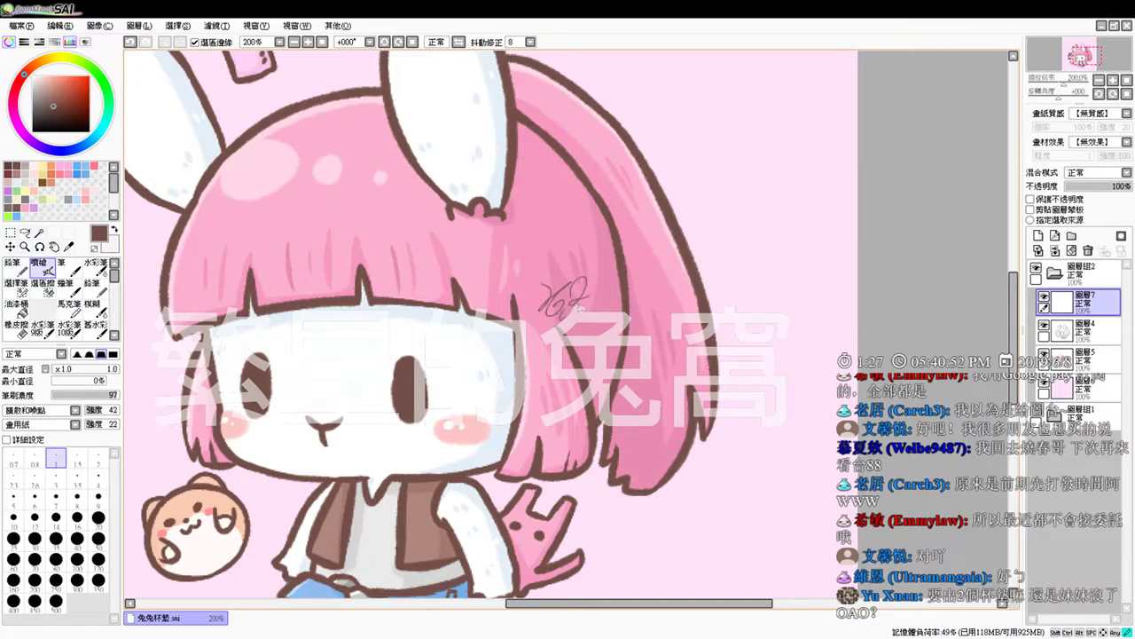
pyautogui.moveTo(592, 332)
pyautogui.mouseDown()
pyautogui.moveTo(633, 299)
pyautogui.moveTo(628, 326)
pyautogui.moveTo(600, 295)
pyautogui.mouseUp()
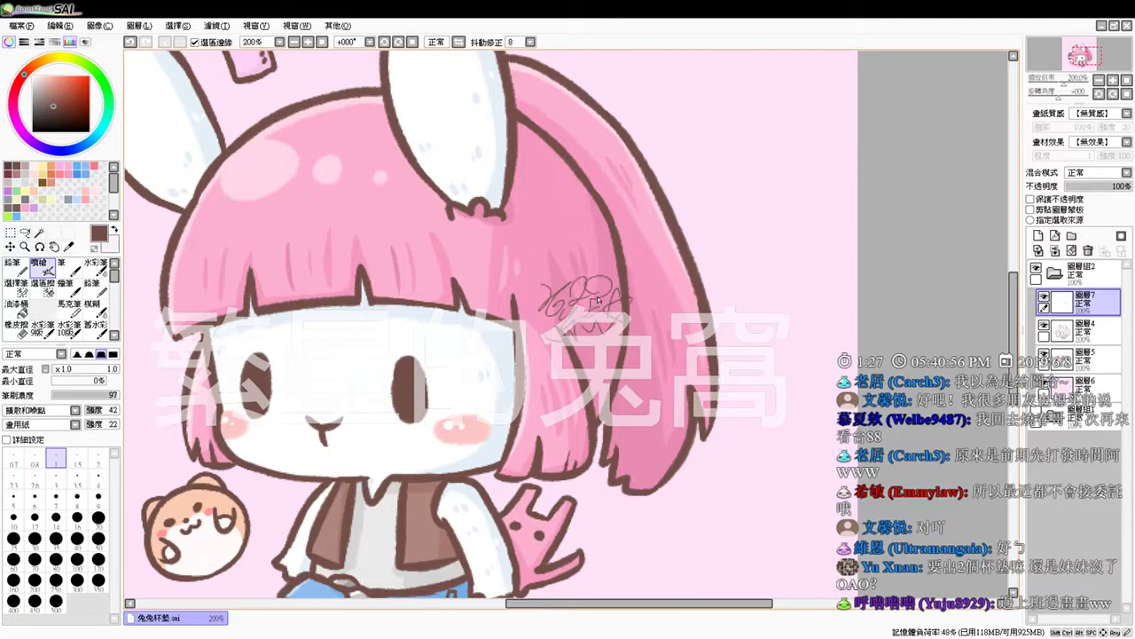
# Step: Move the signature slightly higher on the character's pink hair
pyautogui.click(308, 42)
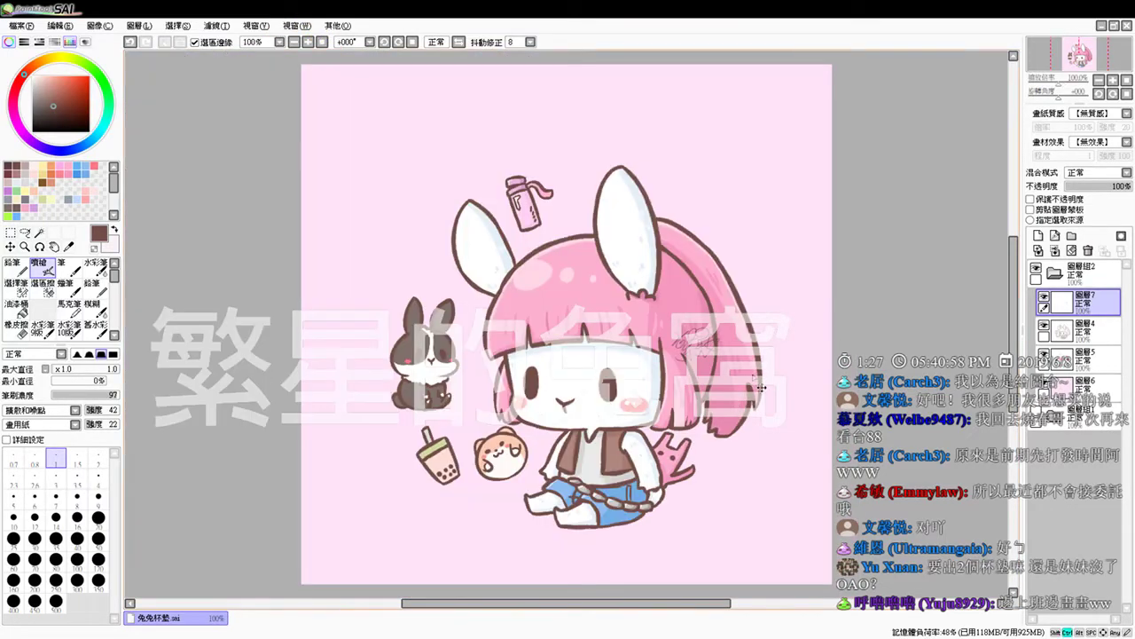
pyautogui.moveTo(556, 523)
pyautogui.mouseDown()
pyautogui.moveTo(538, 521)
pyautogui.moveTo(515, 439)
pyautogui.mouseUp()
pyautogui.moveTo(514, 441)
pyautogui.mouseDown()
pyautogui.moveTo(697, 486)
pyautogui.moveTo(715, 510)
pyautogui.moveTo(689, 415)
pyautogui.moveTo(731, 384)
pyautogui.moveTo(728, 348)
pyautogui.mouseUp()
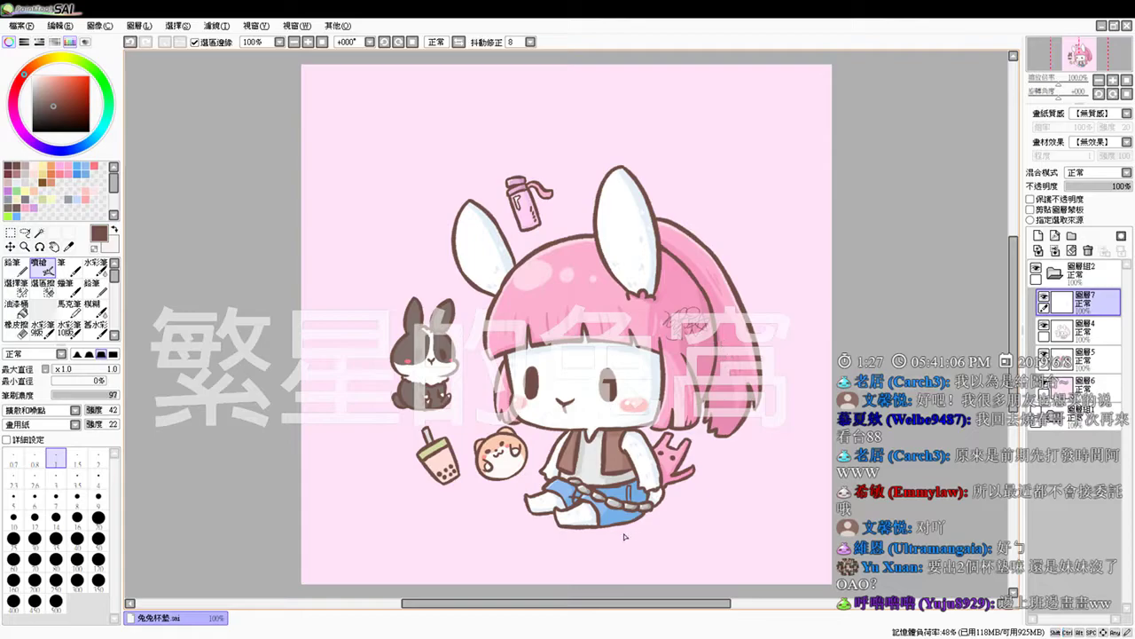
# Step: Save a copy of the artwork as 兔兔杯墊.psd and close the document
pyautogui.click(43, 126)
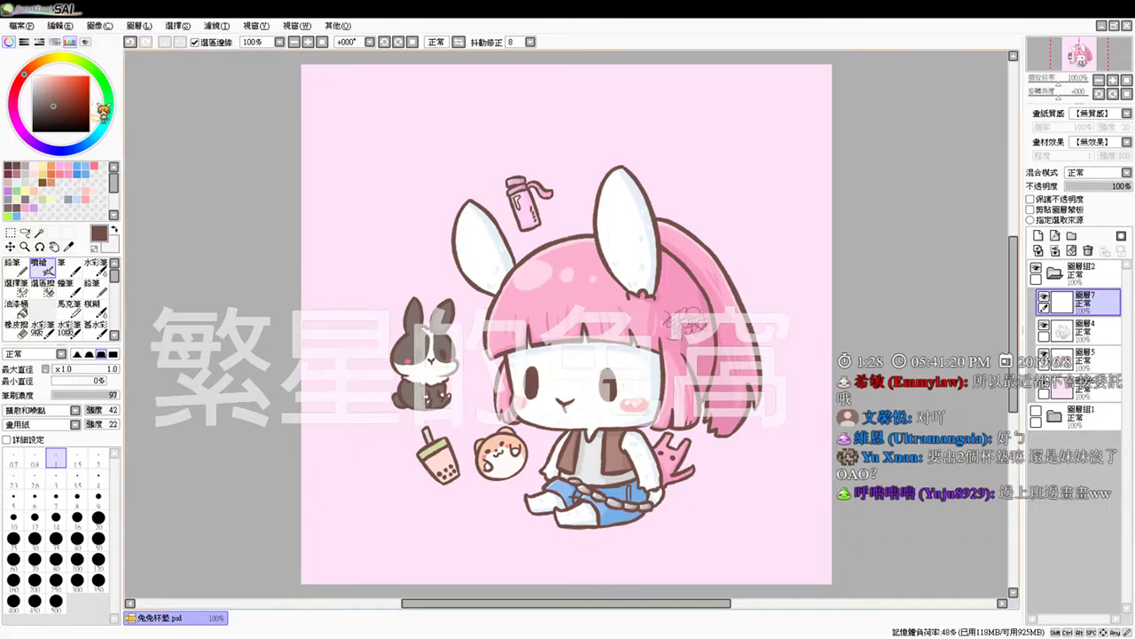
pyautogui.click(23, 26)
pyautogui.click(34, 126)
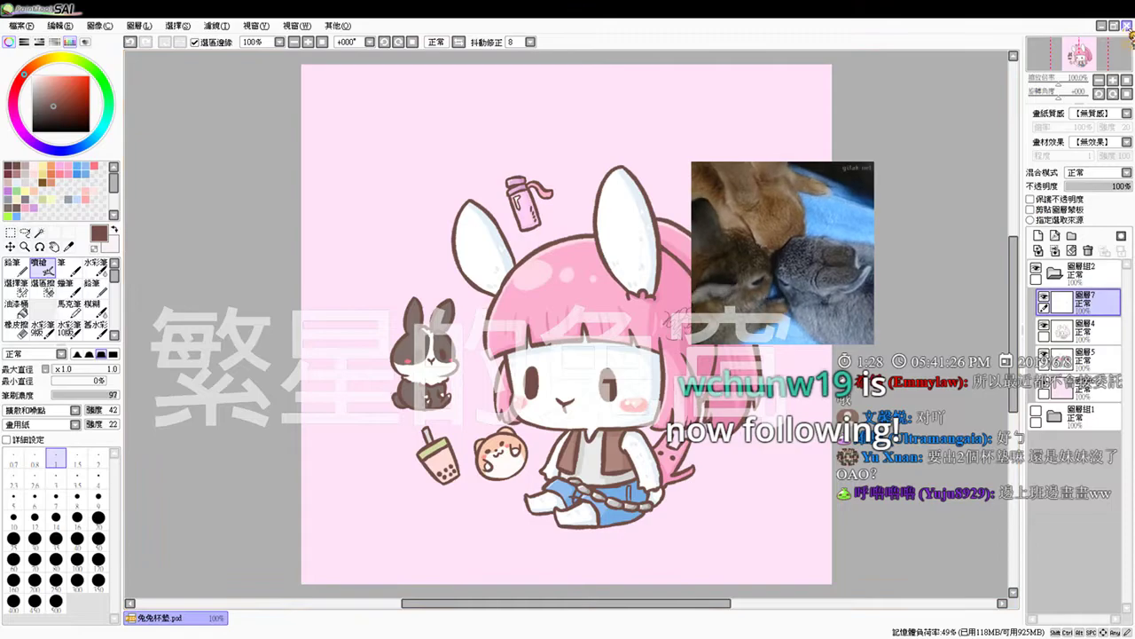
pyautogui.click(1127, 26)
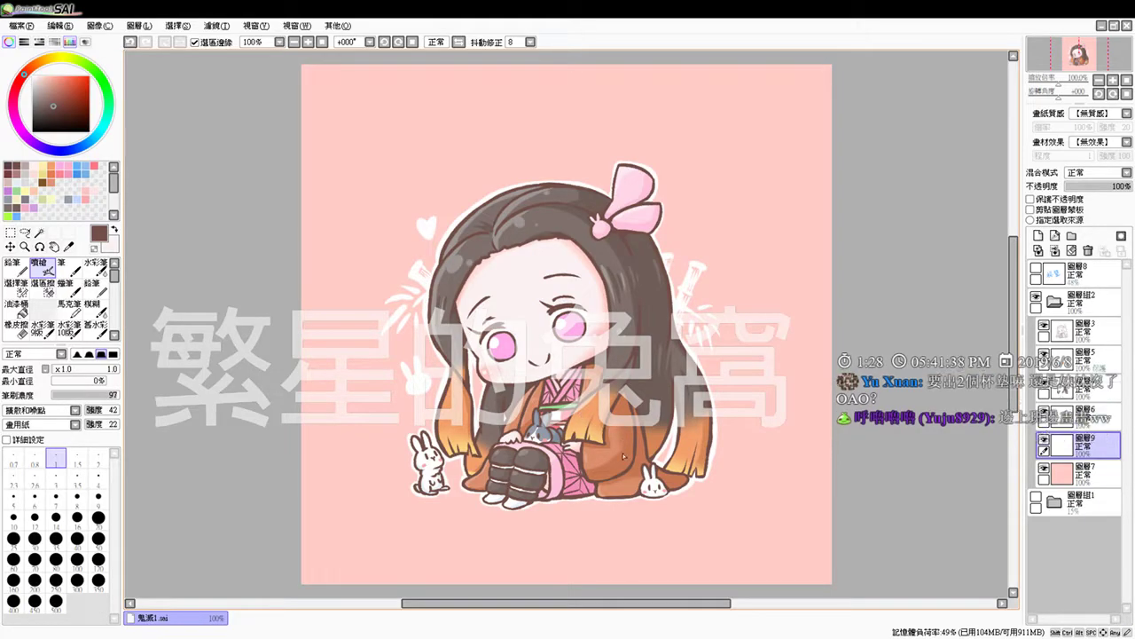
# Step: In 鬼滅1.sai, add a layer above 圖層3 and write a small dark brown signature on the brown sleeve
pyautogui.click(1110, 332)
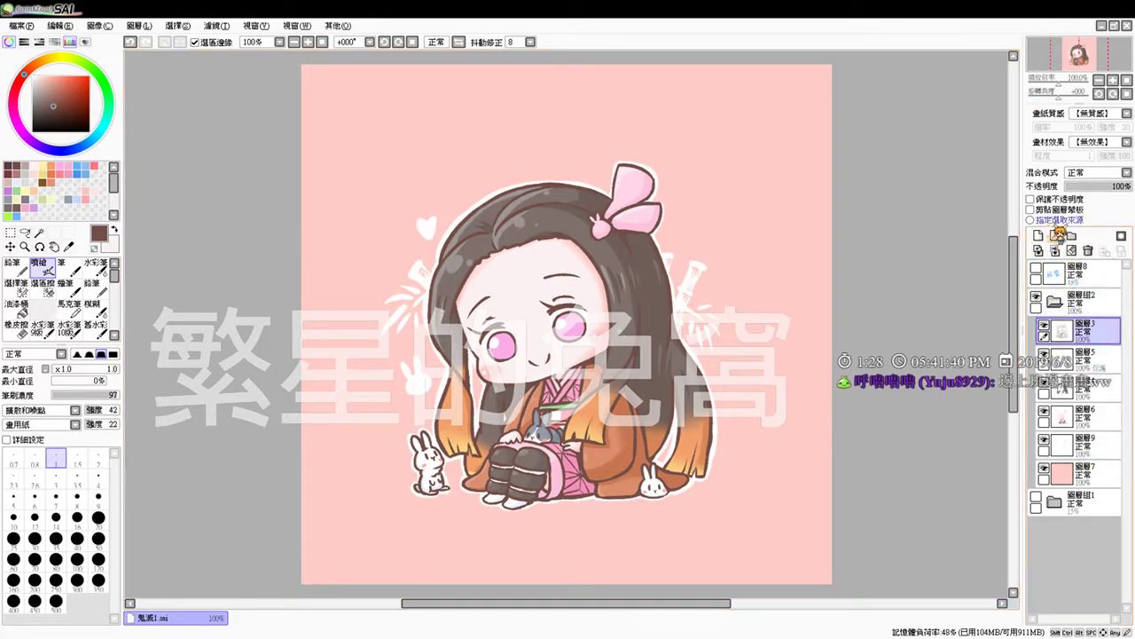
pyautogui.click(1038, 235)
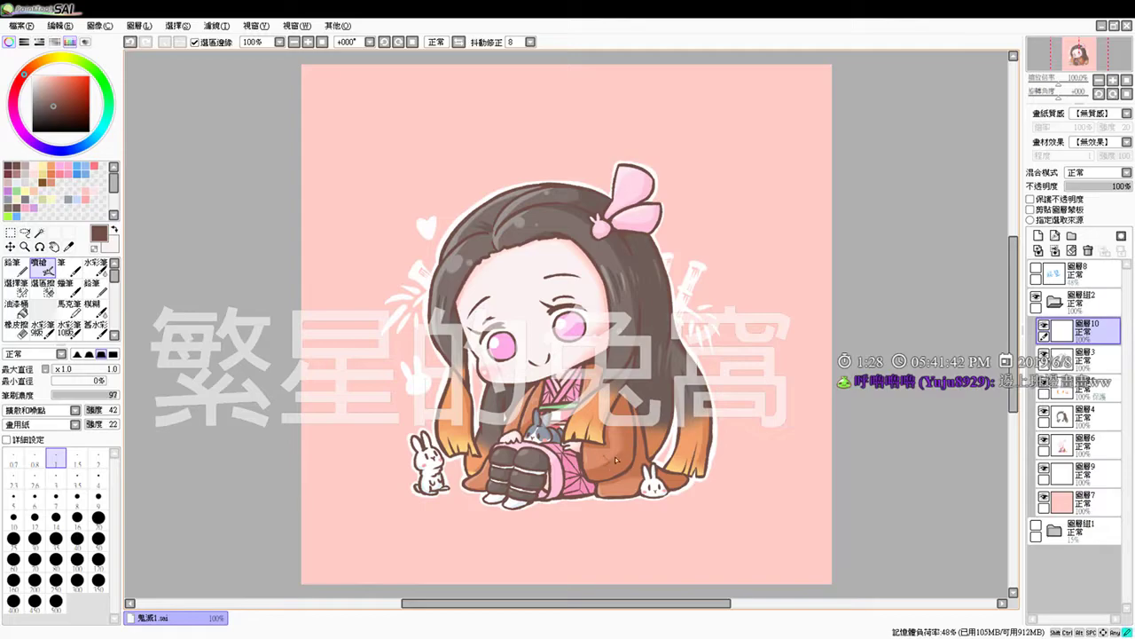
pyautogui.moveTo(602, 465); pyautogui.dragTo(607, 456)
pyautogui.hotkey('ctrl', 'z')
pyautogui.moveTo(626, 454); pyautogui.dragTo(620, 456)
pyautogui.scroll(5, 615, 500)
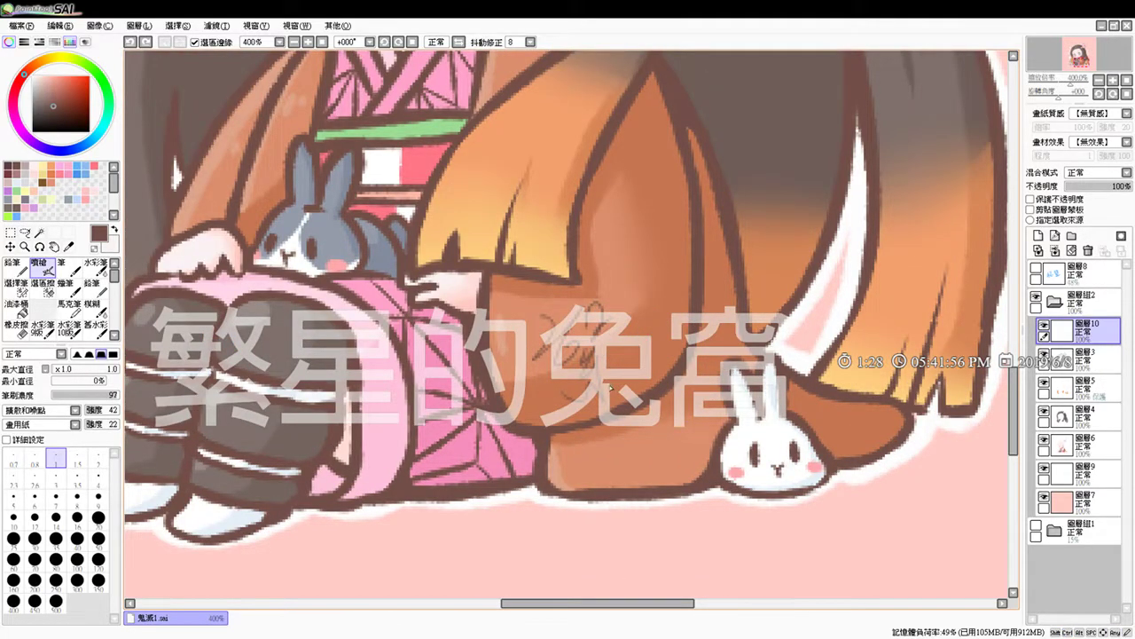
pyautogui.moveTo(649, 346); pyautogui.dragTo(628, 337)
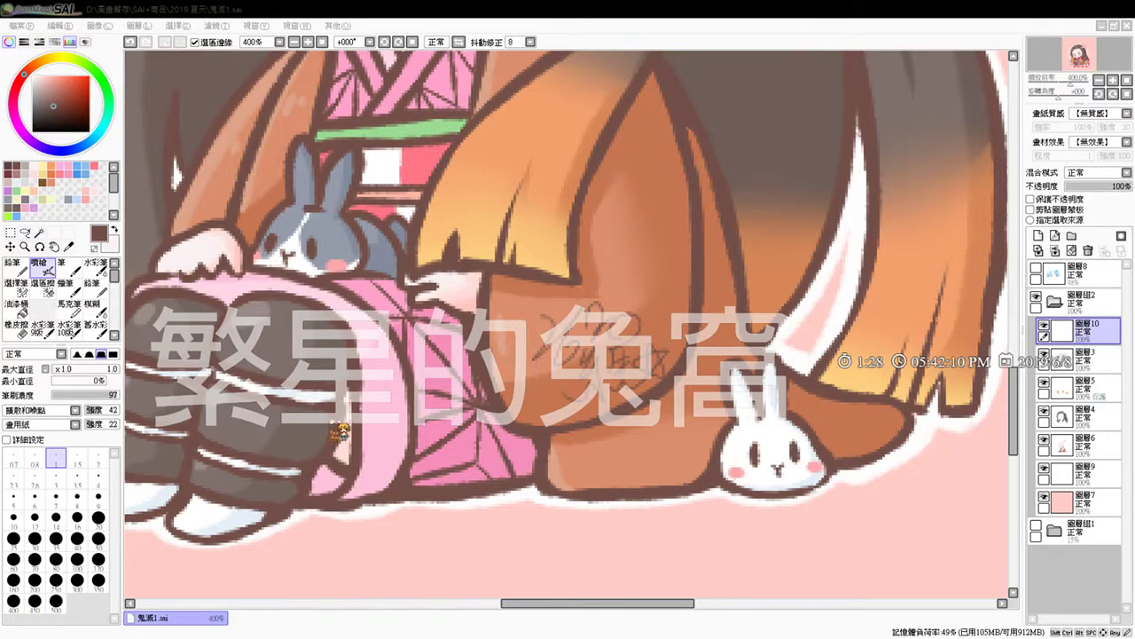
# Step: Save the signed drawing as 鬼滅1.psd and close it
pyautogui.click(557, 380)
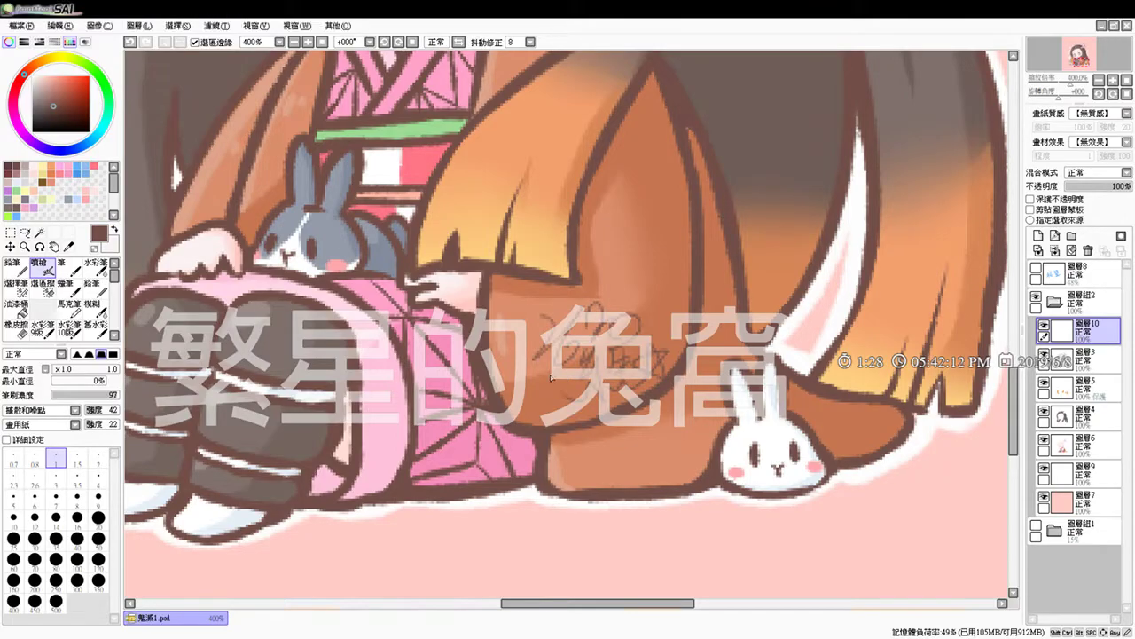
pyautogui.click(1126, 25)
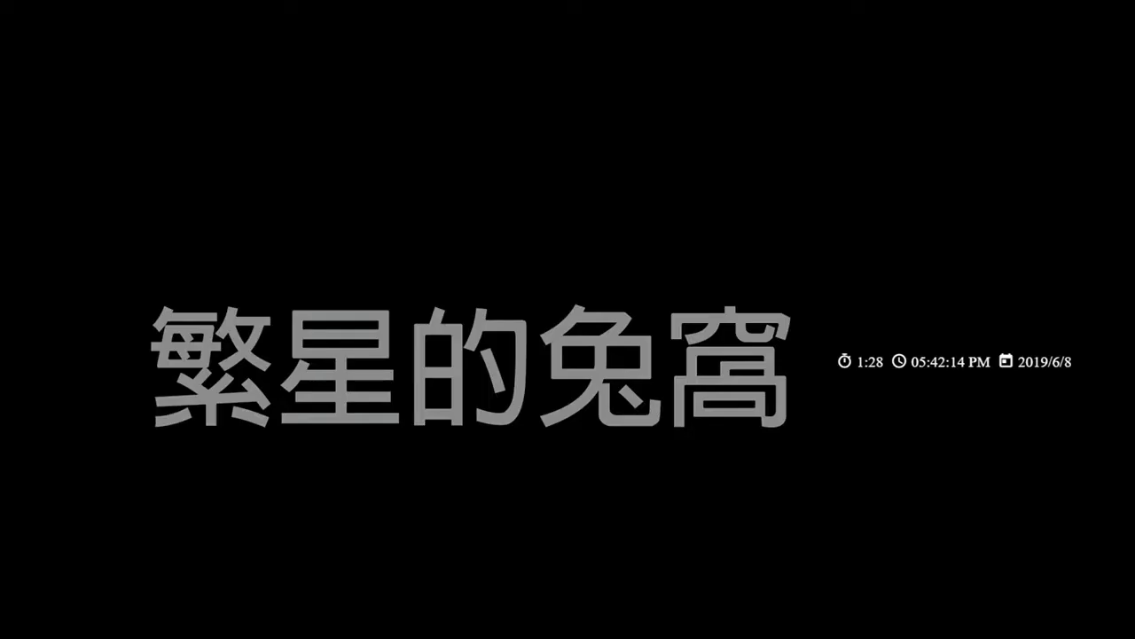